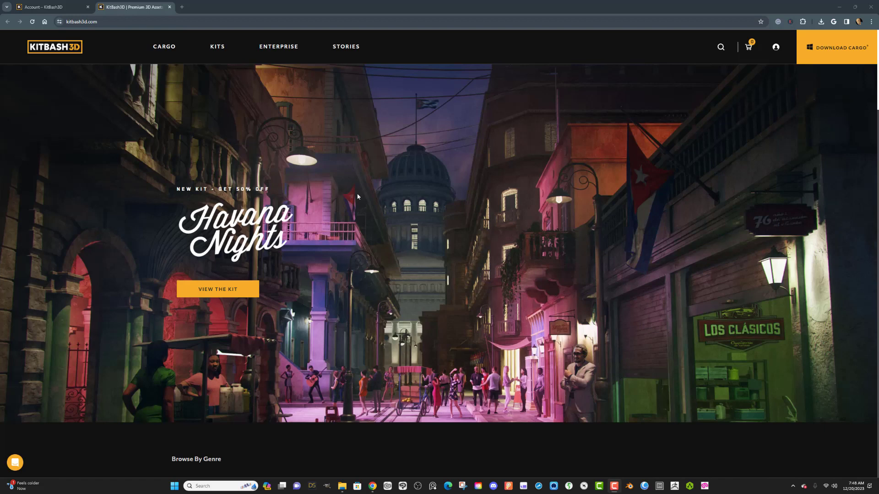
# Step: Look over the genres, featured kits and best-seller lists on the KitBash3D home page
pyautogui.scroll(-5, 357, 193)
pyautogui.scroll(-4, 358, 196)
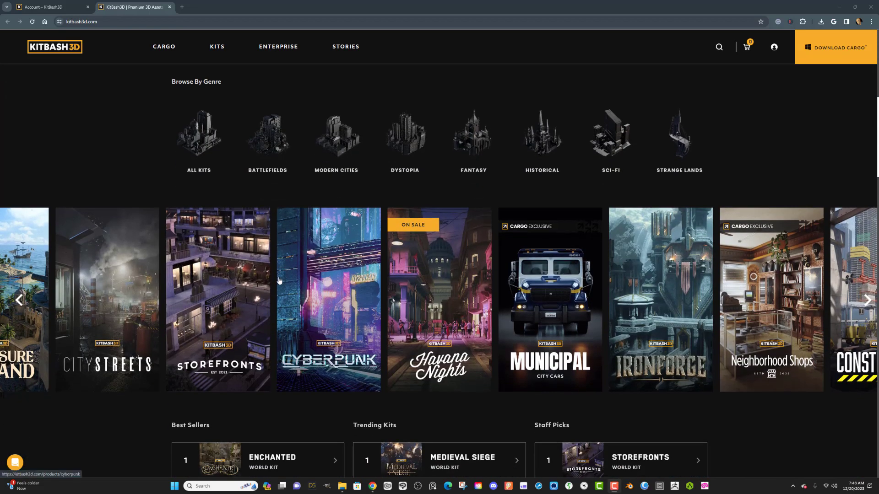
pyautogui.scroll(-2, 280, 281)
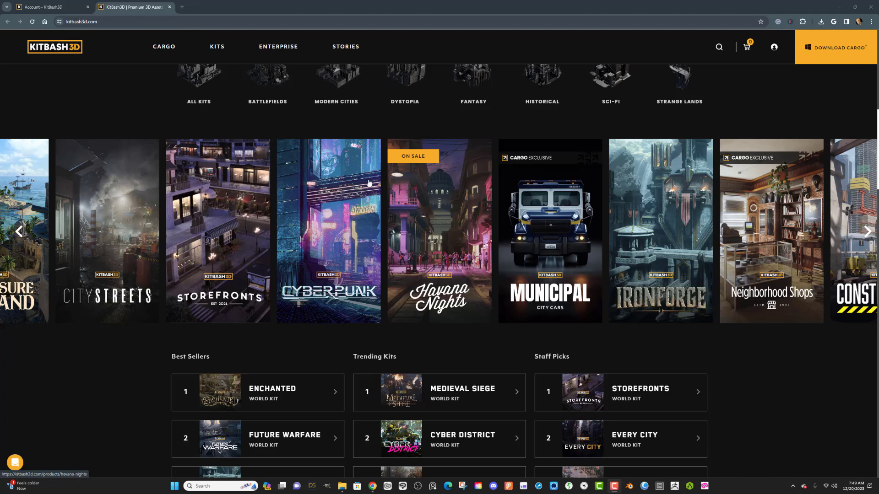
# Step: Switch to the account page and look through the owned kits
pyautogui.click(54, 7)
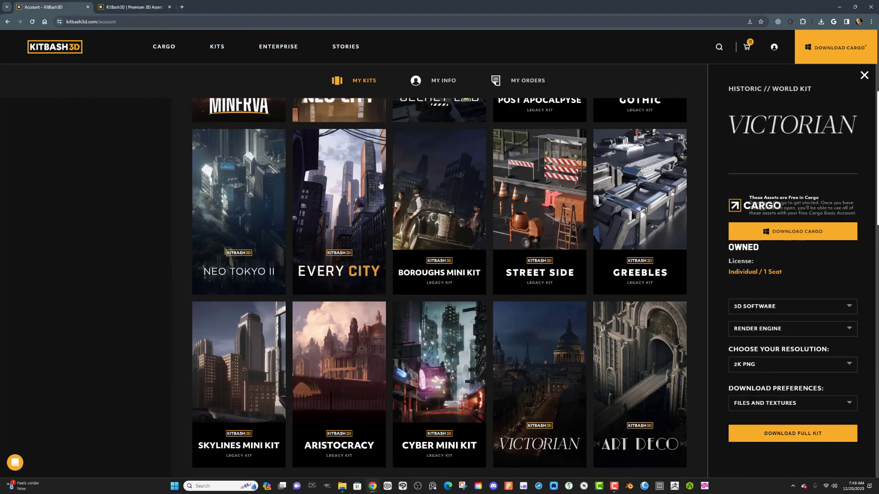
pyautogui.scroll(4, 516, 236)
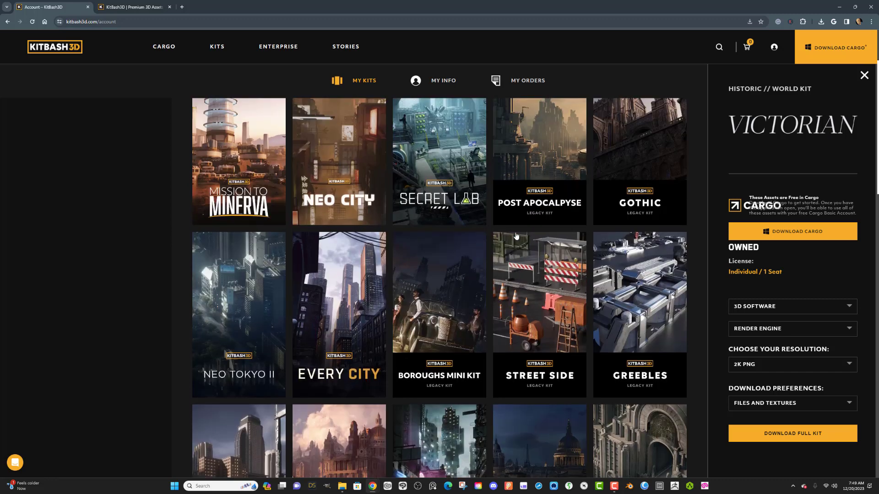
pyautogui.scroll(-3, 610, 261)
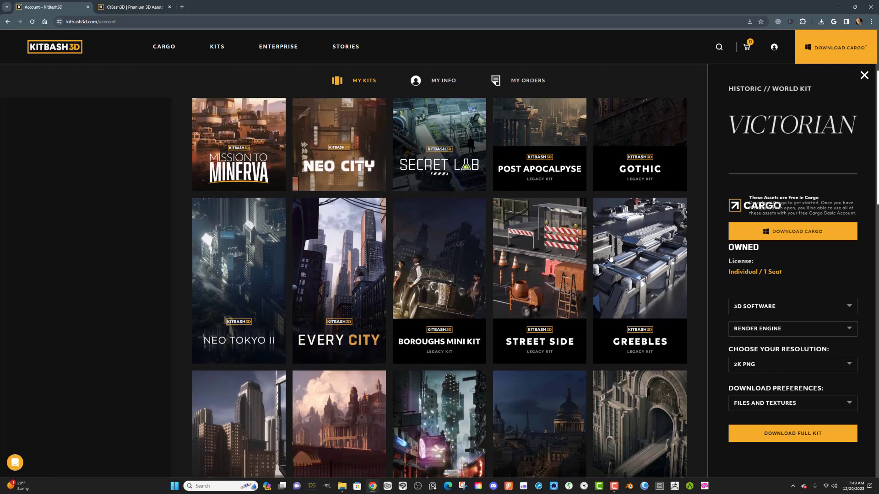
pyautogui.scroll(-1, 609, 259)
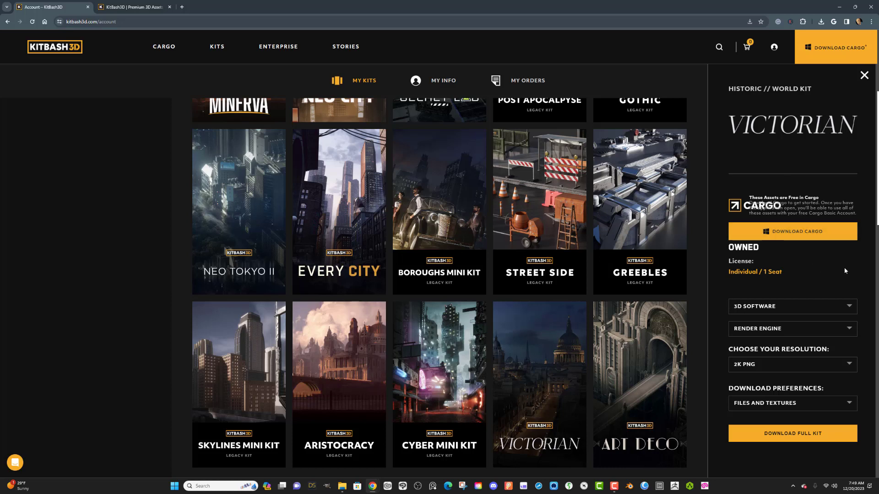
# Step: Choose Blender as the Victorian kit's 3D software and check which render engines it offers
pyautogui.click(786, 309)
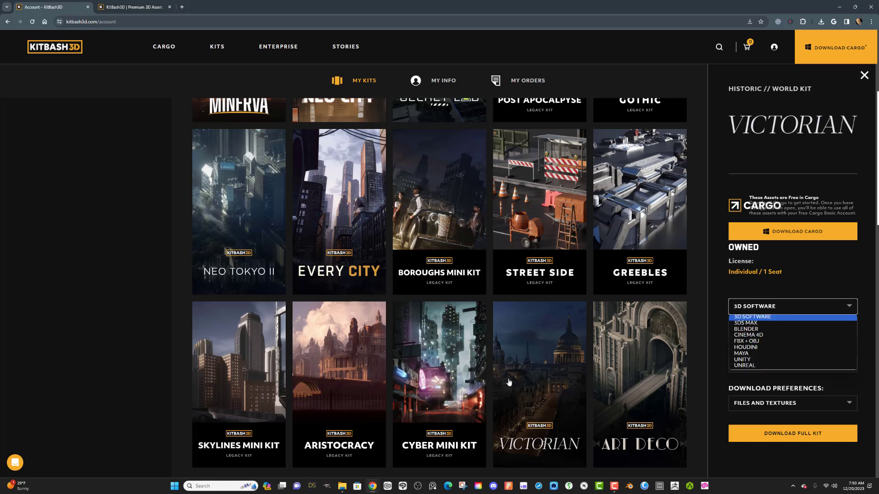
pyautogui.click(432, 380)
pyautogui.click(525, 373)
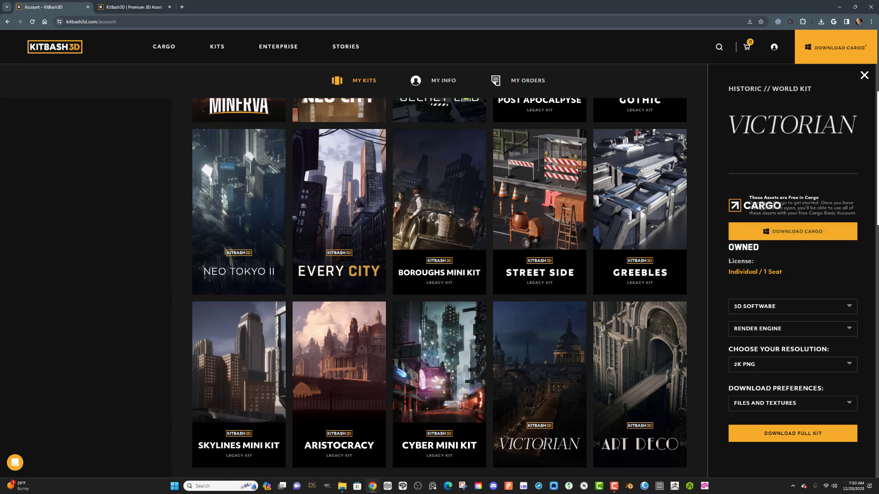
pyautogui.click(791, 309)
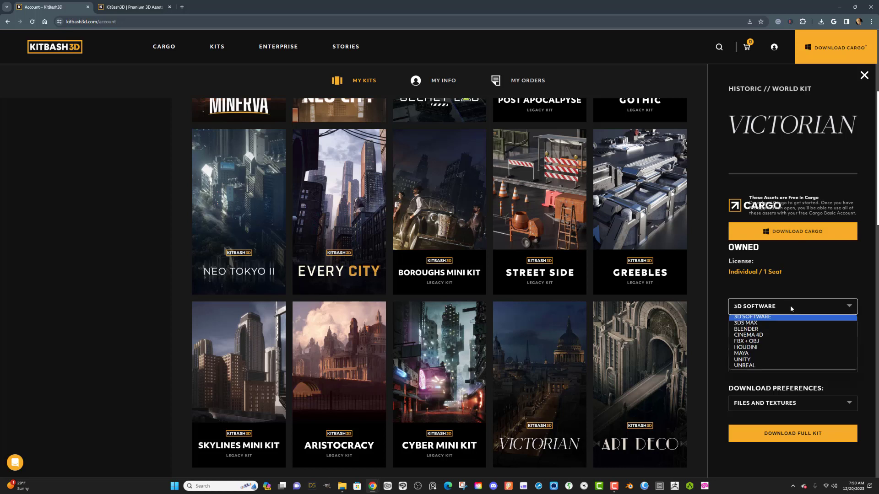
pyautogui.click(787, 329)
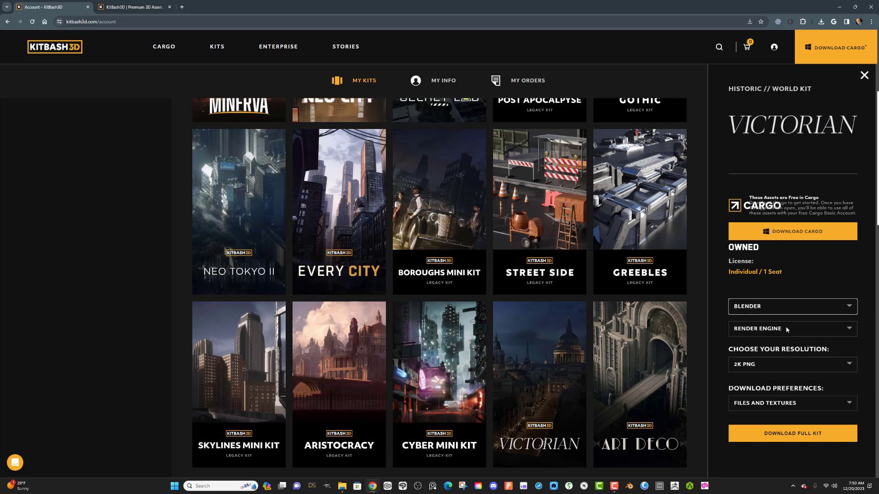
pyautogui.click(826, 332)
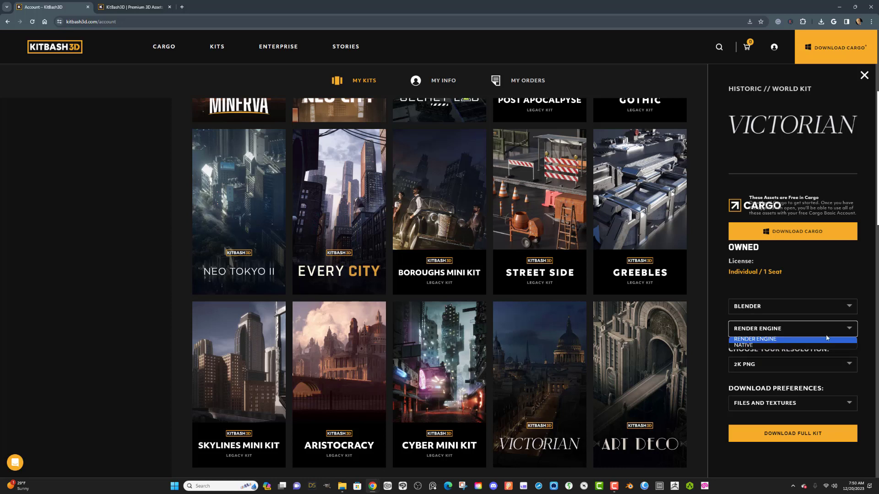
# Step: Try Houdini and Cinema 4D as the Victorian kit's 3D software to compare their render engine choices
pyautogui.click(825, 312)
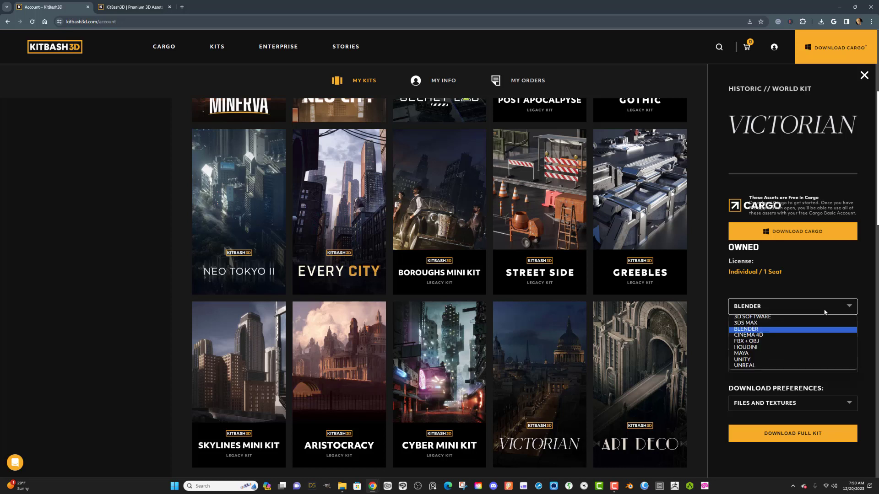
pyautogui.click(790, 347)
pyautogui.click(796, 335)
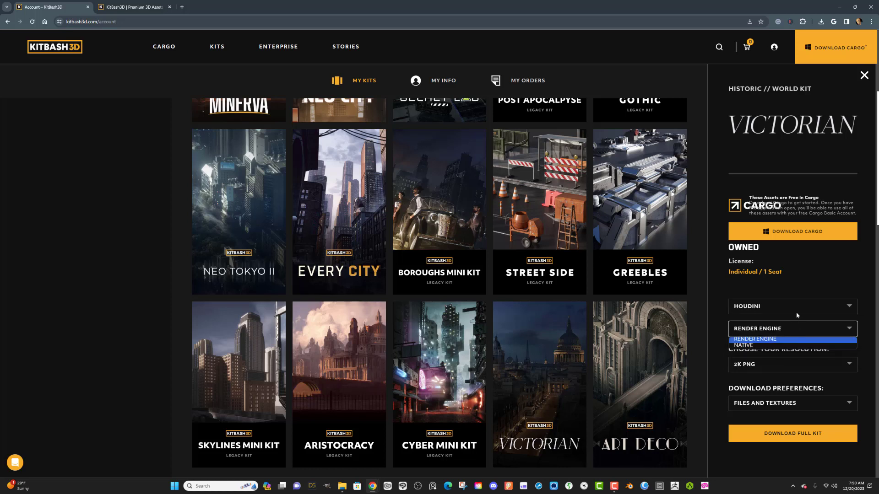
pyautogui.click(796, 314)
pyautogui.click(793, 336)
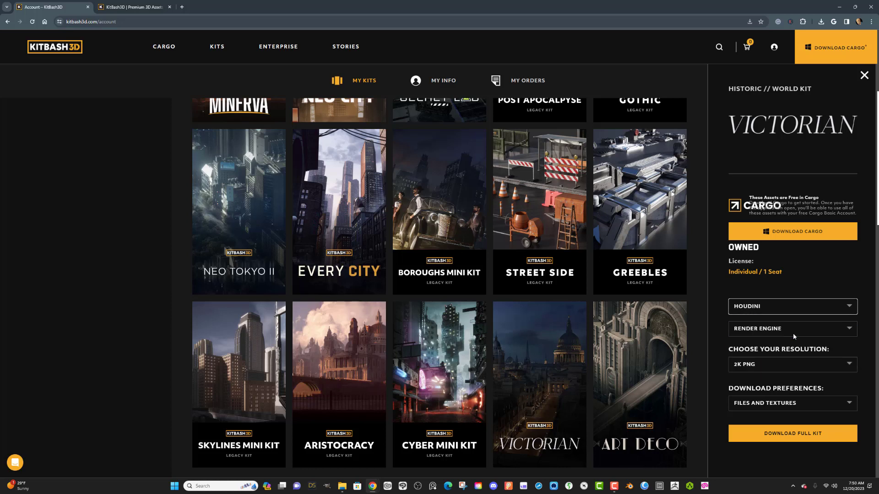
pyautogui.click(798, 329)
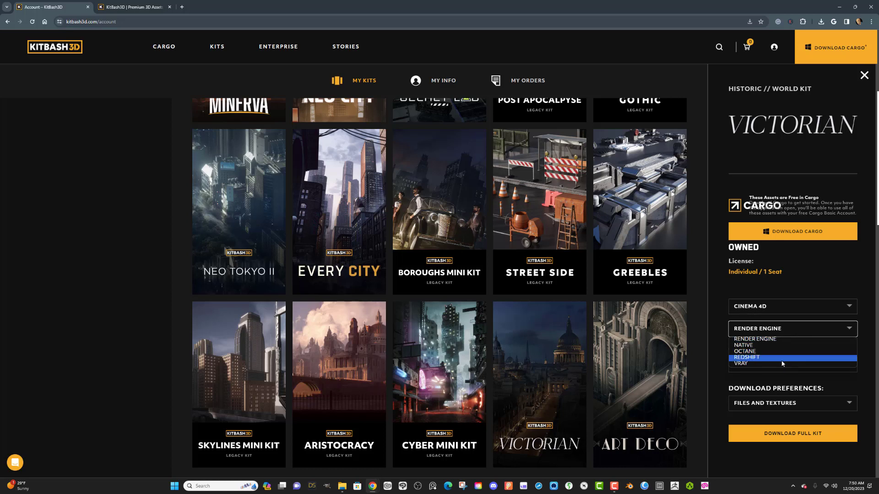
# Step: Try Unity and Unreal as the Victorian kit's 3D software to compare their render engine choices
pyautogui.click(801, 305)
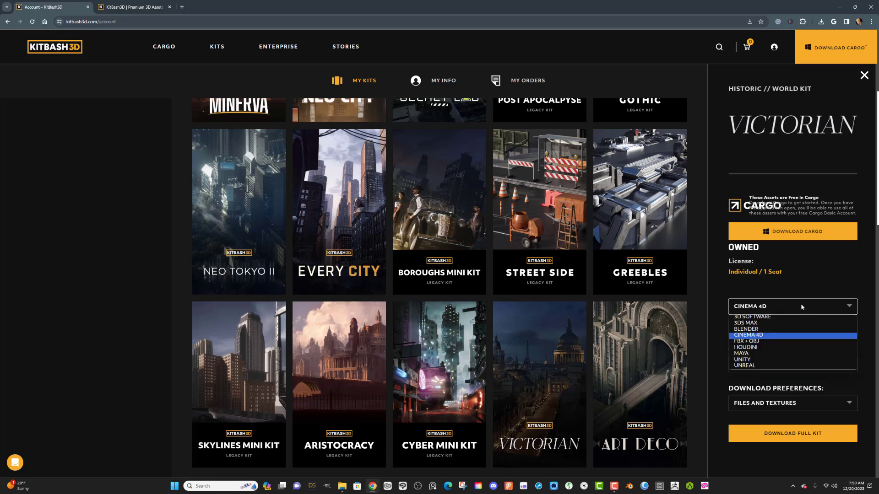
pyautogui.click(785, 361)
pyautogui.click(807, 327)
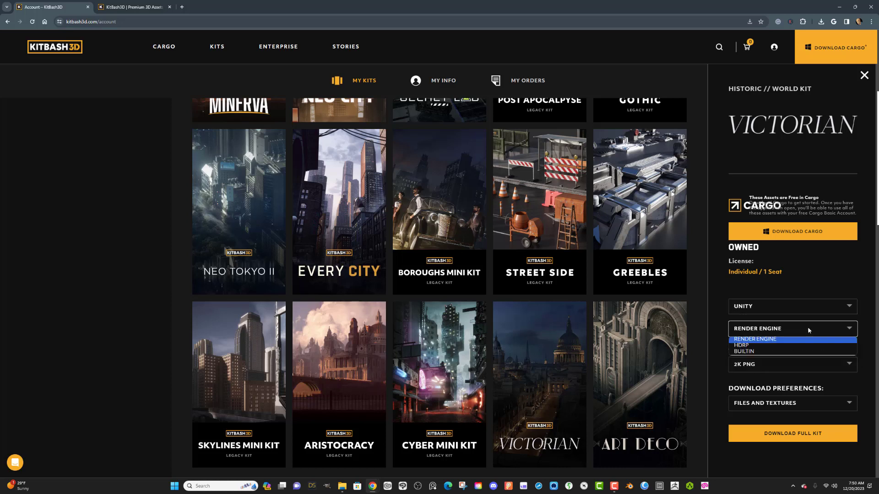
pyautogui.click(806, 313)
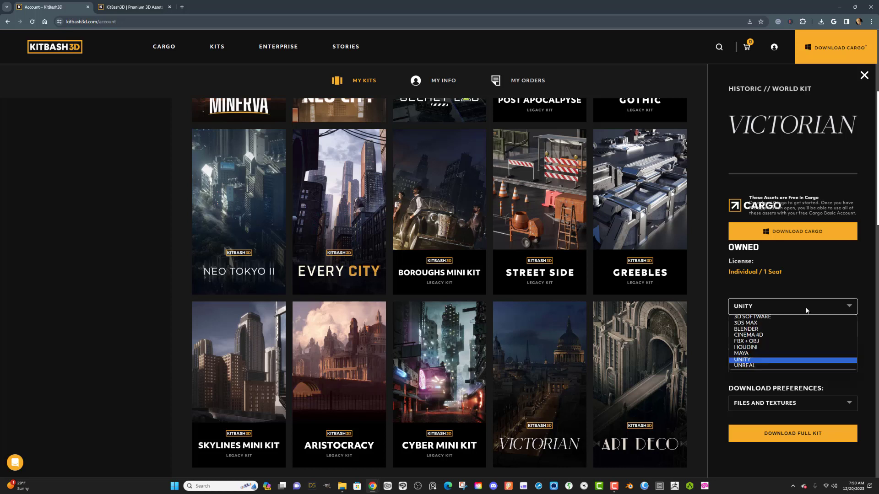
pyautogui.click(805, 367)
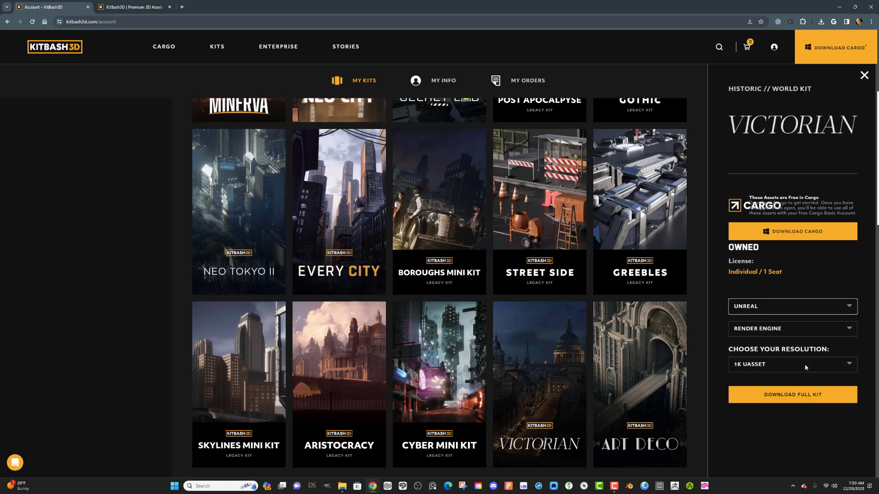
pyautogui.click(818, 329)
# Step: Set the Victorian kit's 3D software to Blender and its render engine to Native
pyautogui.click(810, 309)
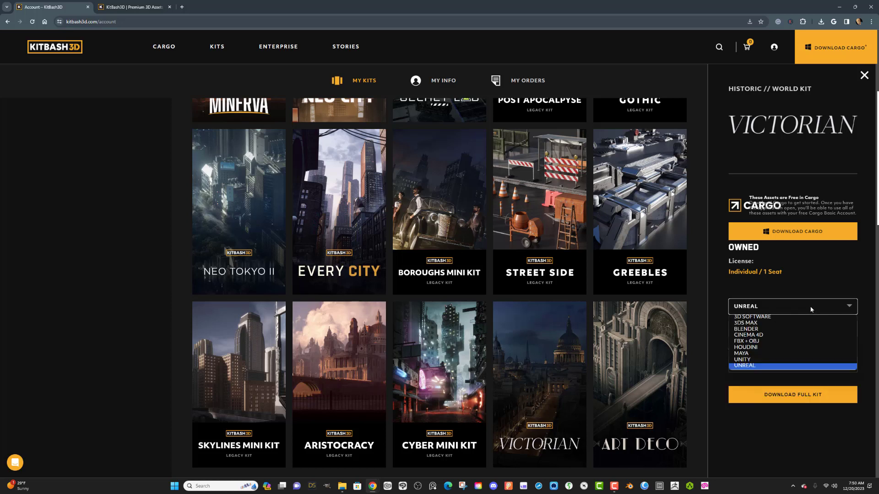
pyautogui.click(805, 329)
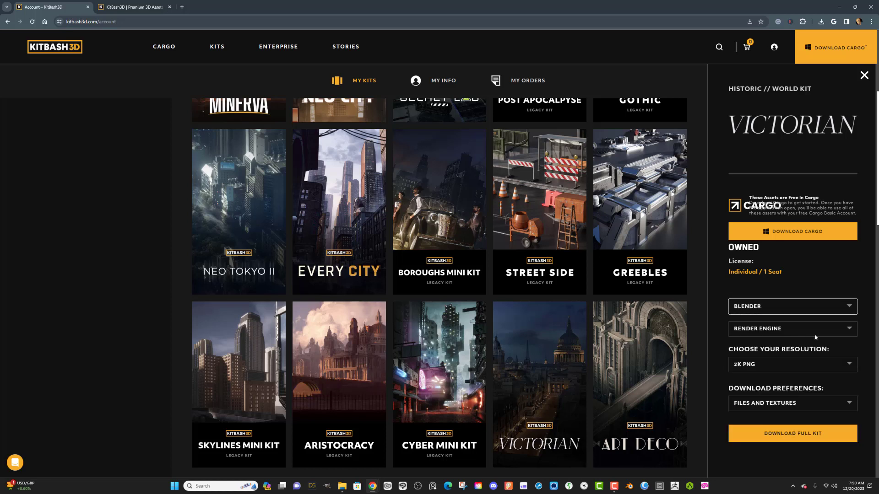
pyautogui.click(815, 331)
pyautogui.click(809, 347)
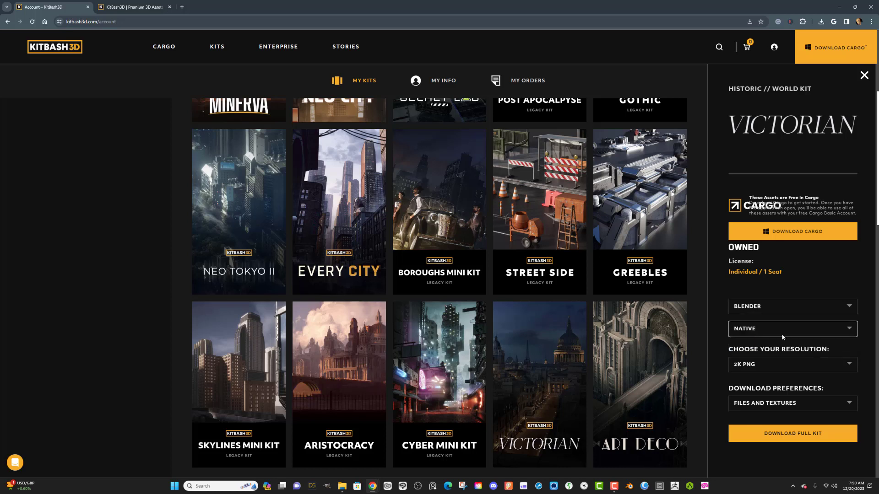
# Step: Download the full Victorian kit for Blender at 2K PNG resolution with files and textures
pyautogui.click(845, 364)
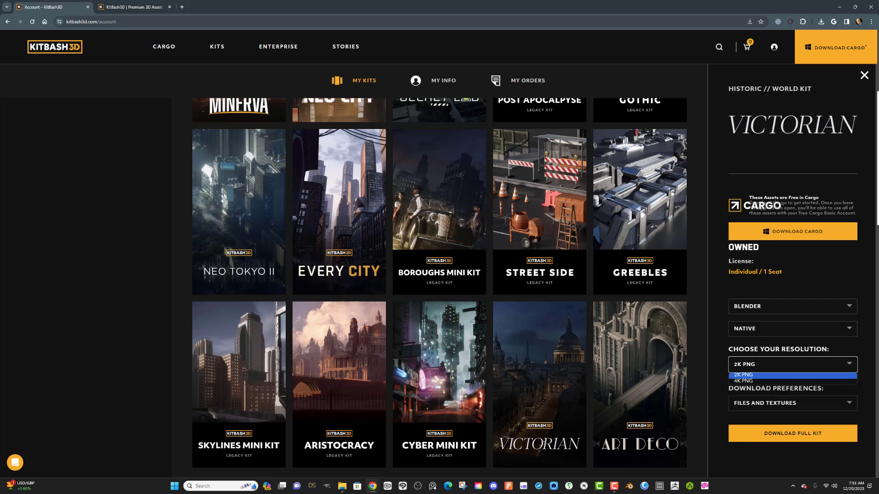
pyautogui.click(775, 375)
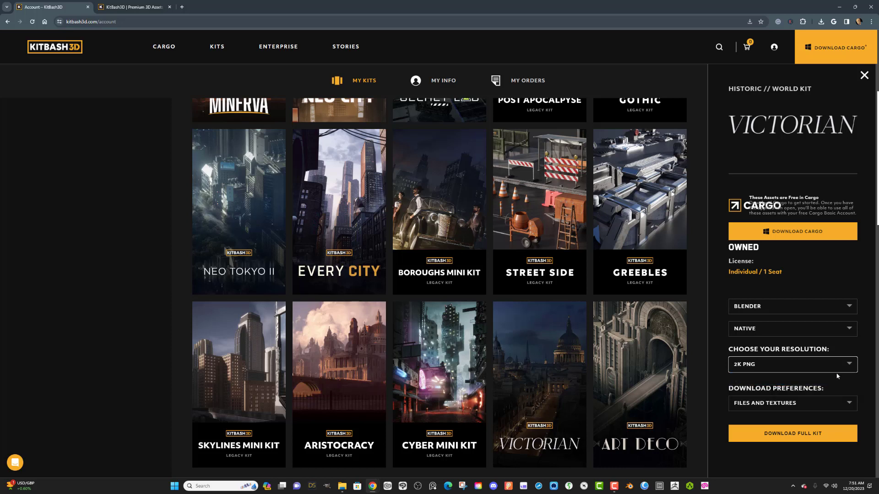
pyautogui.click(816, 403)
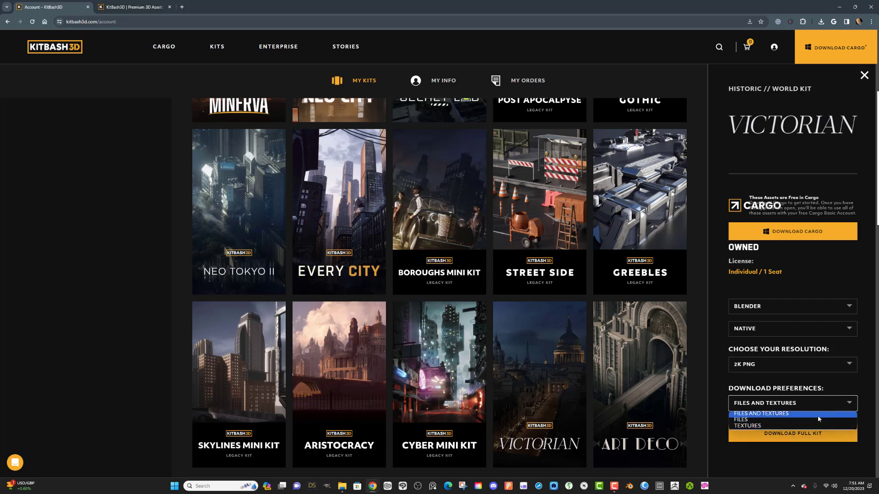
pyautogui.click(818, 415)
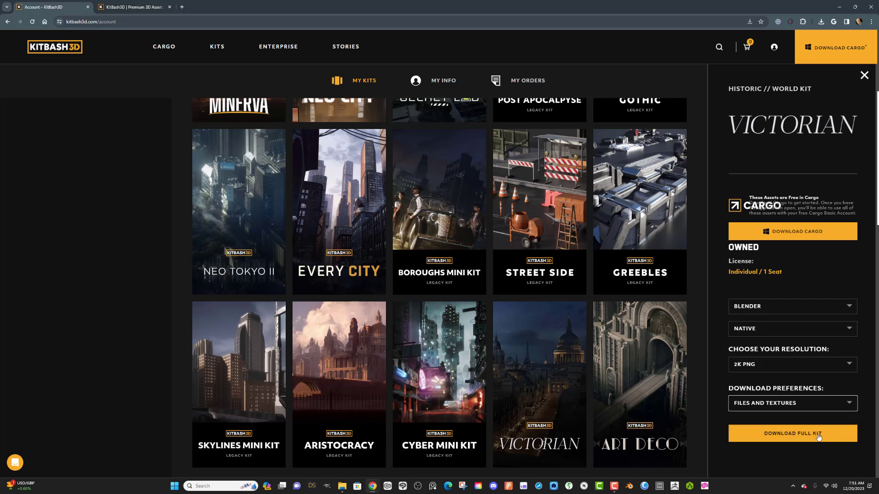
pyautogui.click(796, 440)
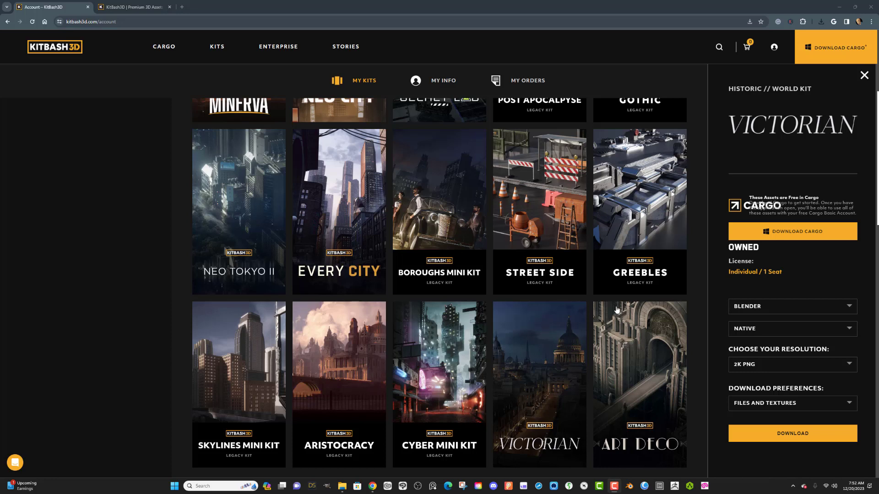
# Step: Download the Victorian kit again as FBX + OBJ with the Native render engine, 2K PNG, and files and textures
pyautogui.click(818, 307)
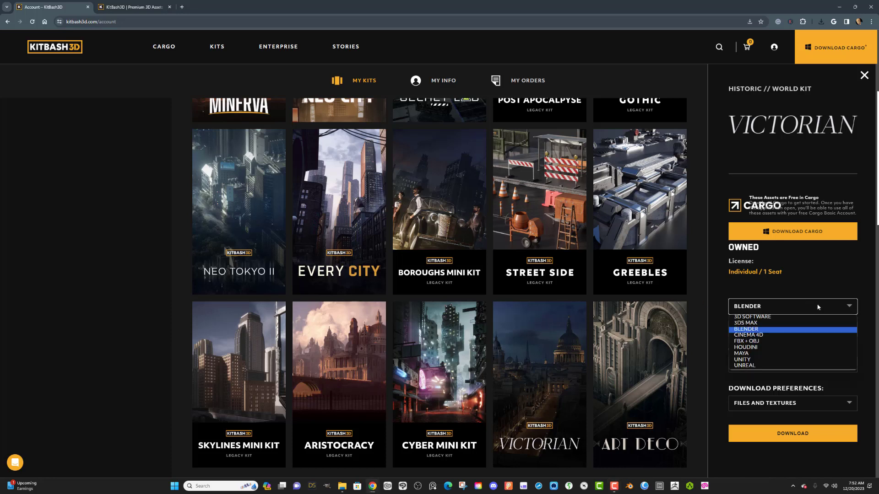
pyautogui.click(779, 342)
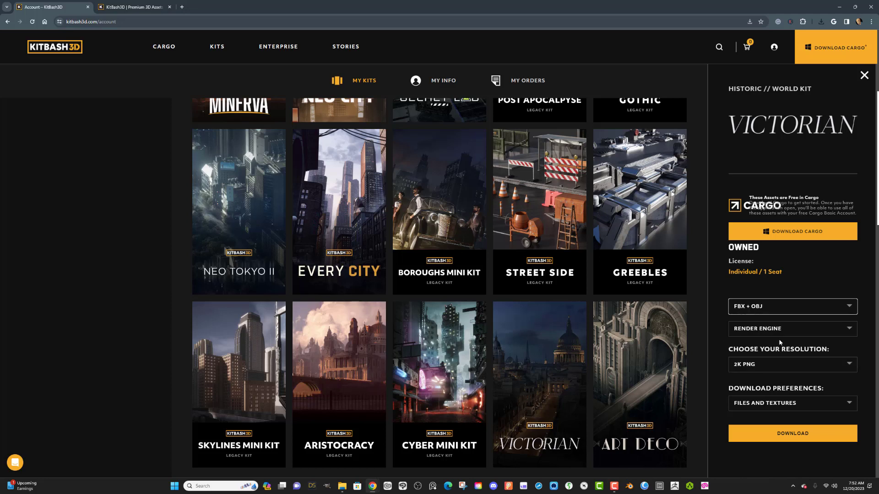
pyautogui.click(789, 327)
pyautogui.click(789, 346)
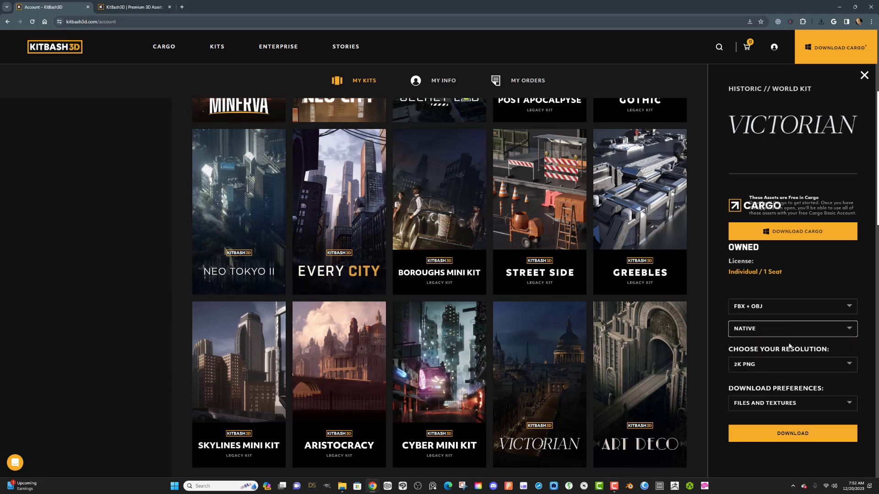
pyautogui.click(849, 404)
pyautogui.click(849, 405)
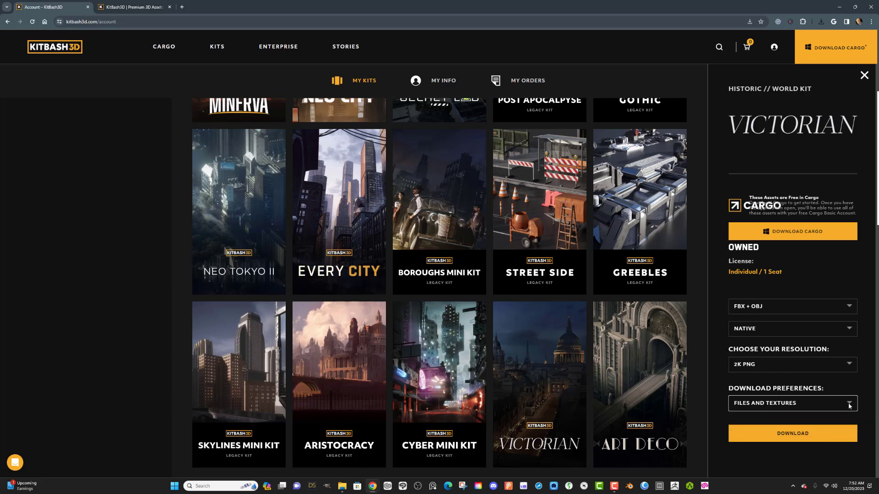
pyautogui.click(835, 435)
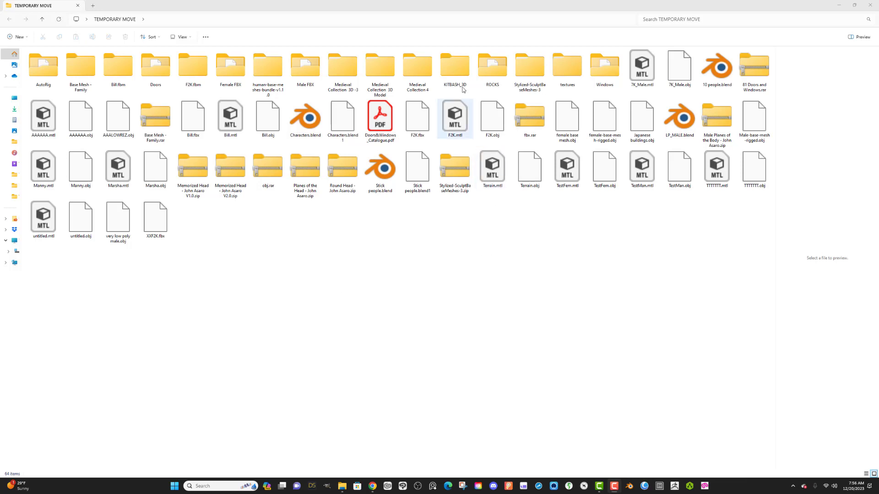
# Step: Move the downloaded kit zip files into the KITBASH_3D folder inside TEMPORARY MOVE in File Explorer
pyautogui.doubleClick(452, 69)
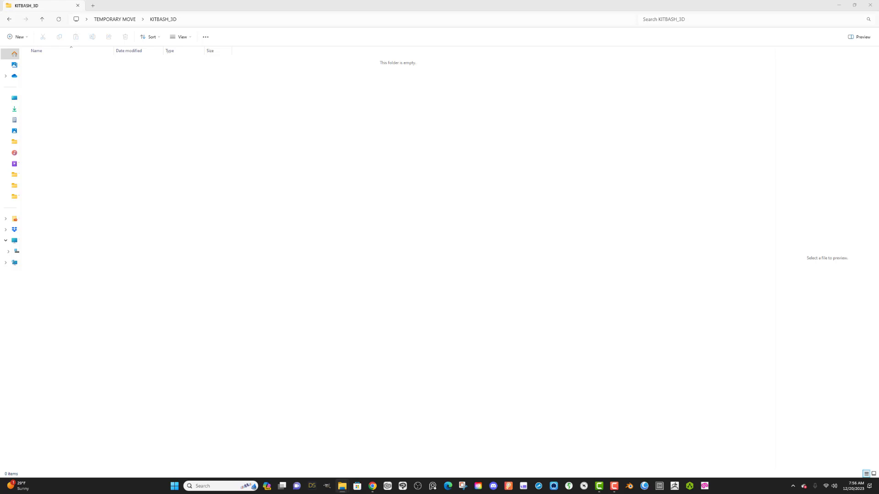
pyautogui.moveTo(462, 493); pyautogui.dragTo(479, 252)
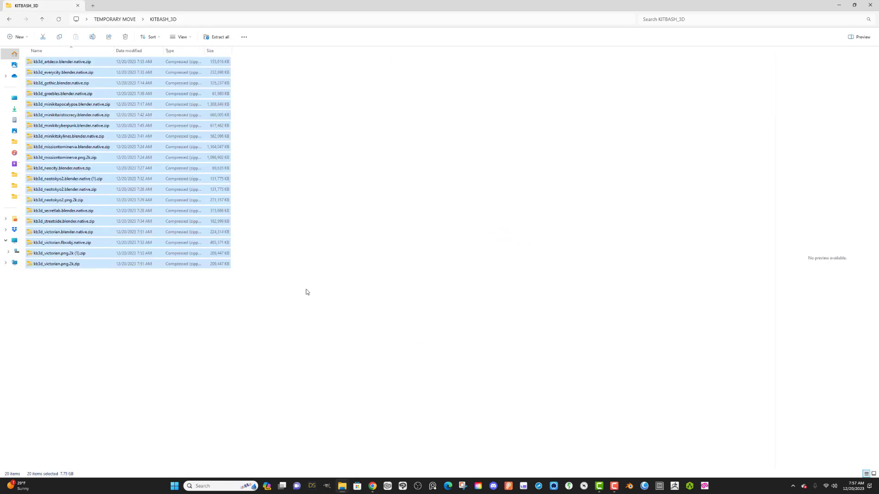
# Step: Show the KITBASH_3D files as extra large icons and delete the duplicate kb3d_victorian.png.2k (1).zip
pyautogui.click(182, 37)
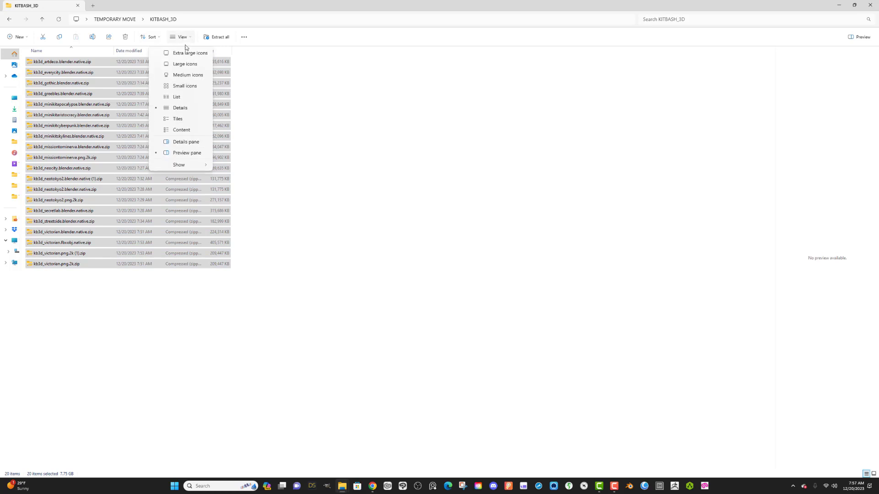
pyautogui.click(183, 54)
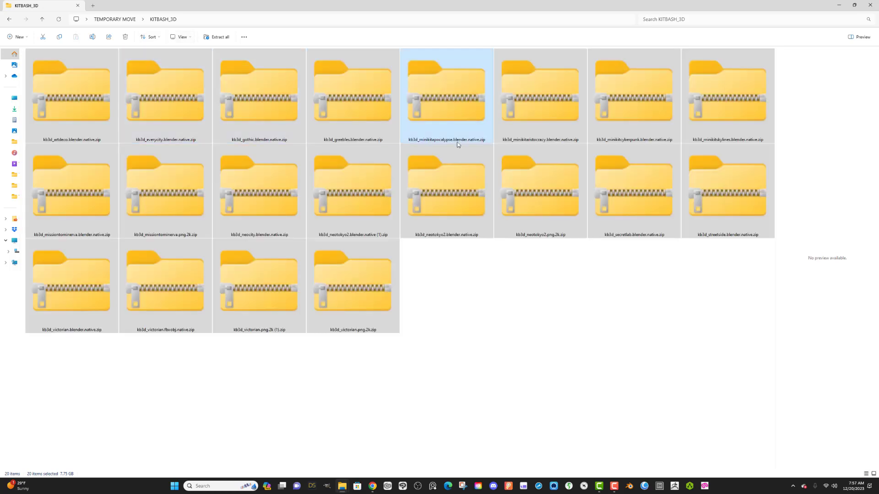
pyautogui.click(588, 283)
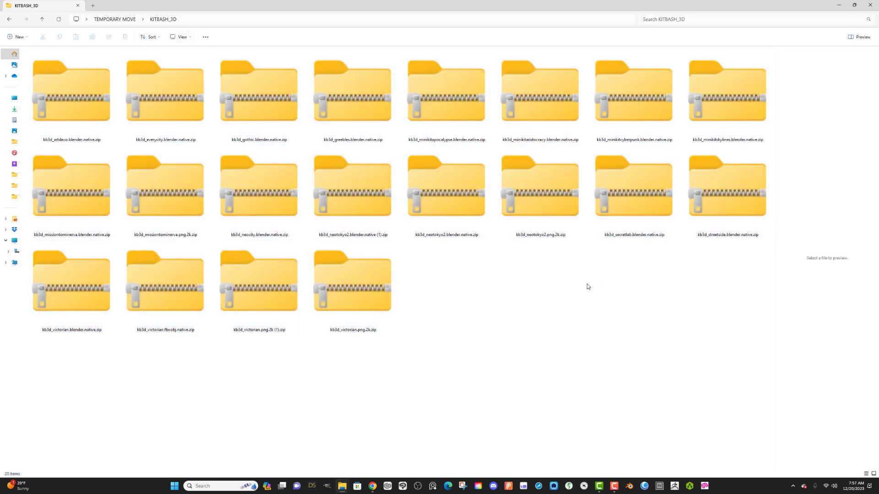
pyautogui.rightClick(270, 294)
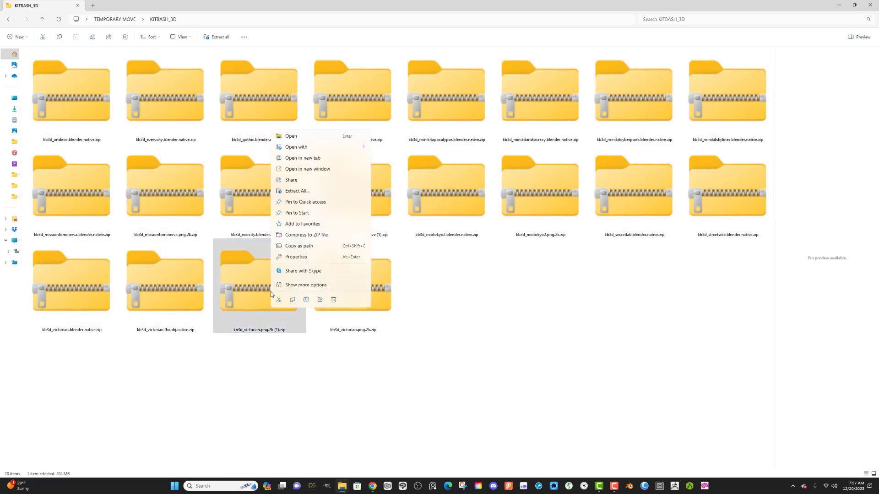
pyautogui.click(334, 300)
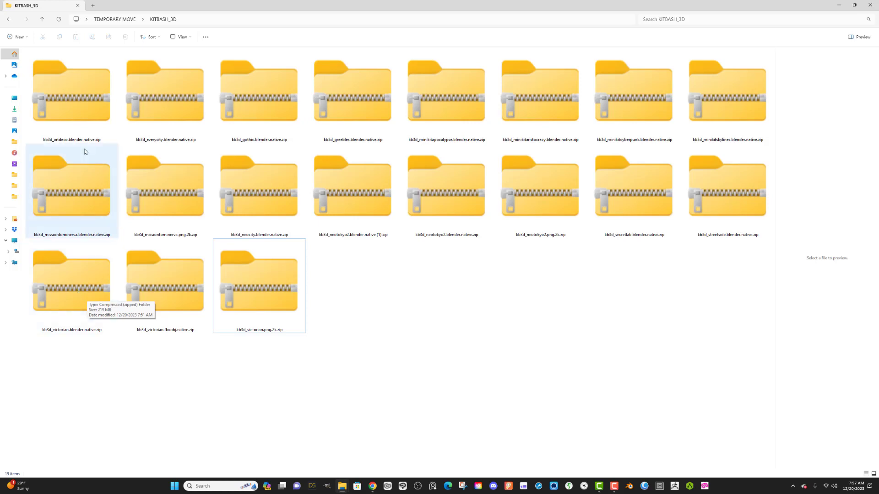
# Step: Extract kb3d_artdeco.blender.native.zip within the KITBASH_3D folder and delete the original zip file
pyautogui.click(81, 95)
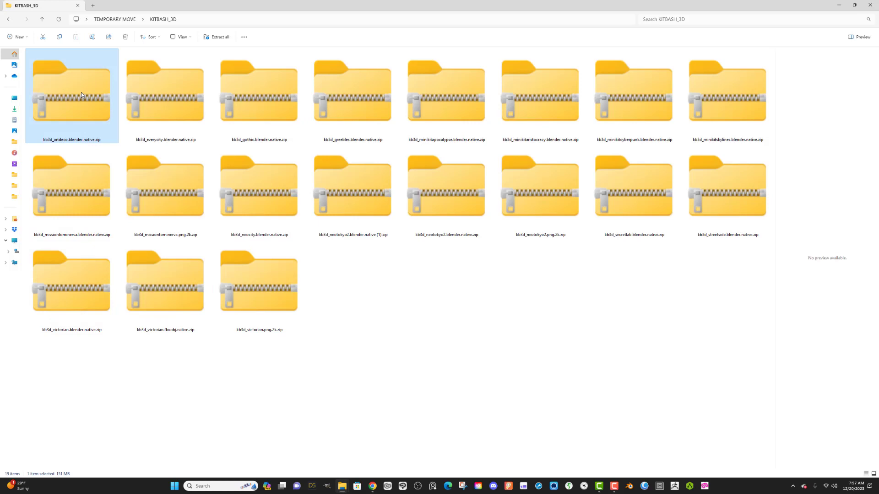
pyautogui.rightClick(81, 94)
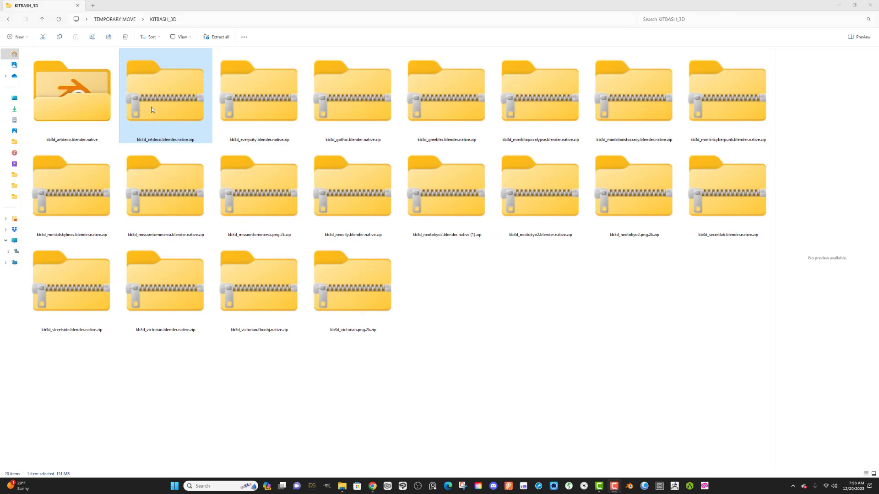
pyautogui.rightClick(152, 107)
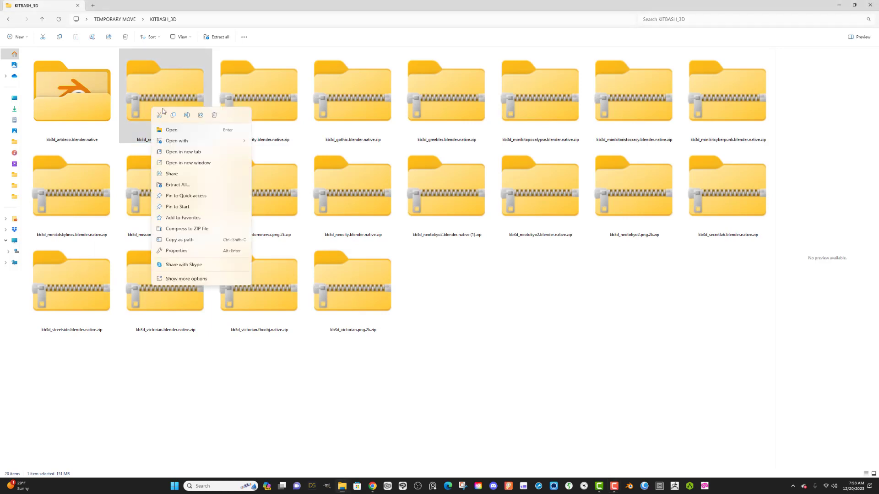
pyautogui.click(214, 116)
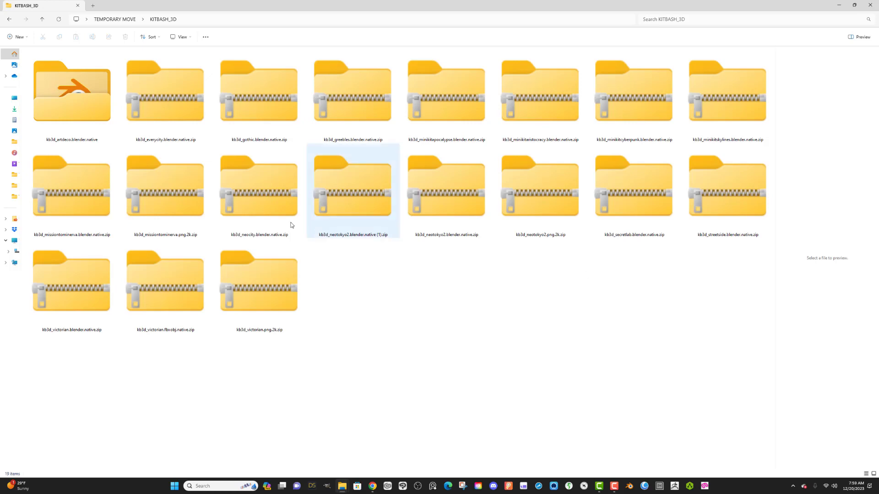
# Step: Open the extracted kb3d_artdeco.blender.native folder and display its contents as extra large icons
pyautogui.doubleClick(67, 110)
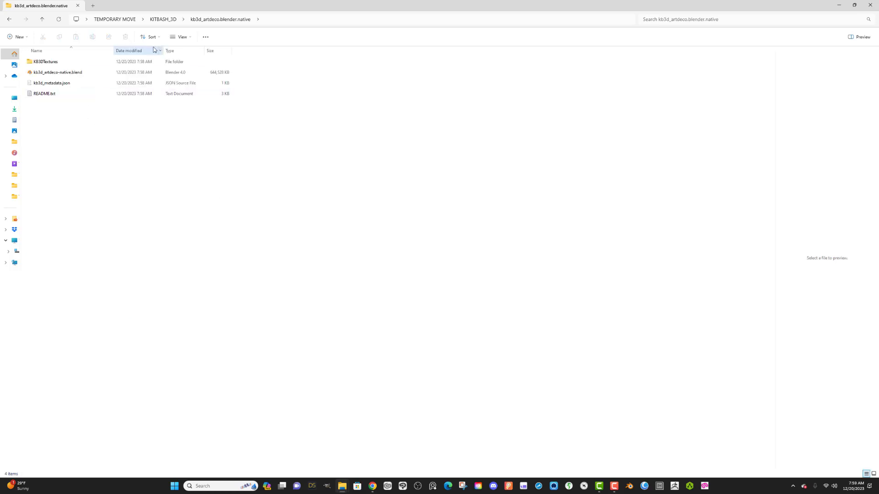
pyautogui.click(179, 41)
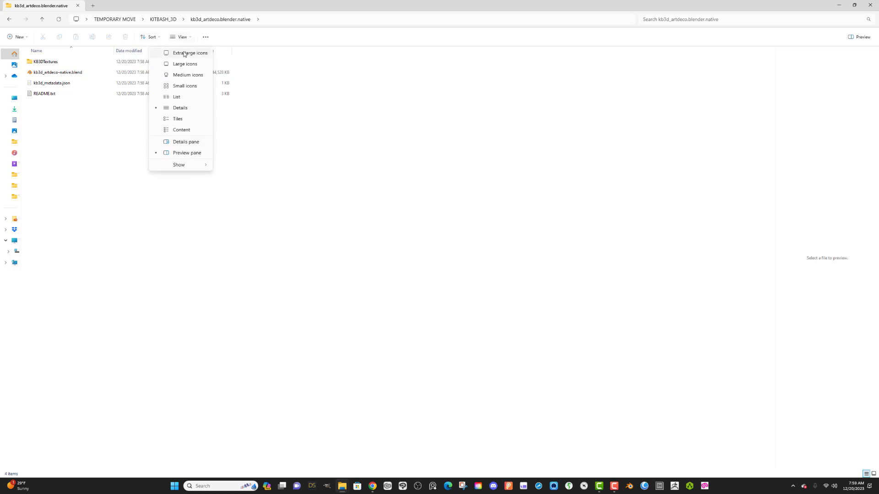
pyautogui.click(183, 51)
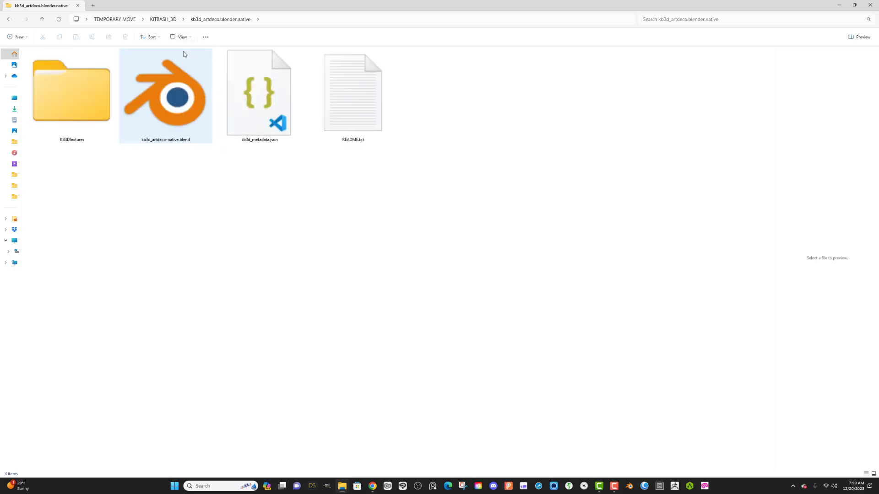
# Step: Check the Art Deco kit's KB3DTextures folder and its 4k subfolder for texture files, and return to the kit folder
pyautogui.click(81, 104)
pyautogui.hotkey('ctrl', 'shift', '6')
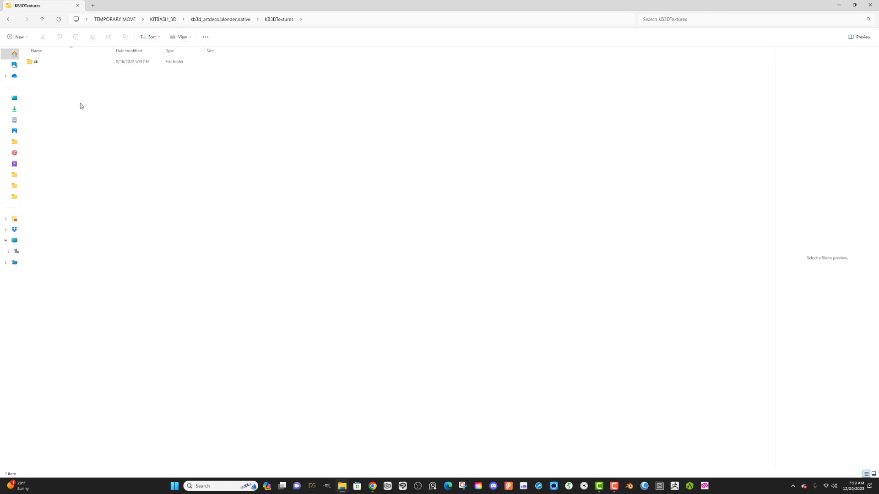
pyautogui.doubleClick(52, 66)
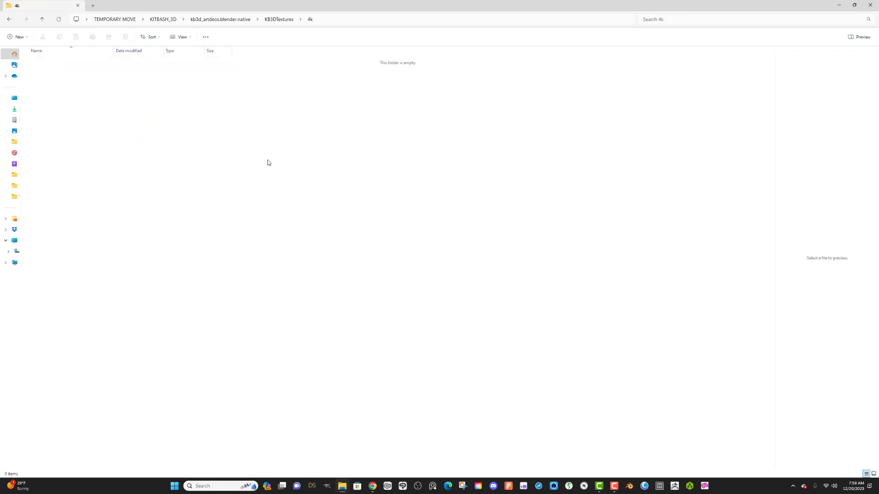
pyautogui.click(9, 20)
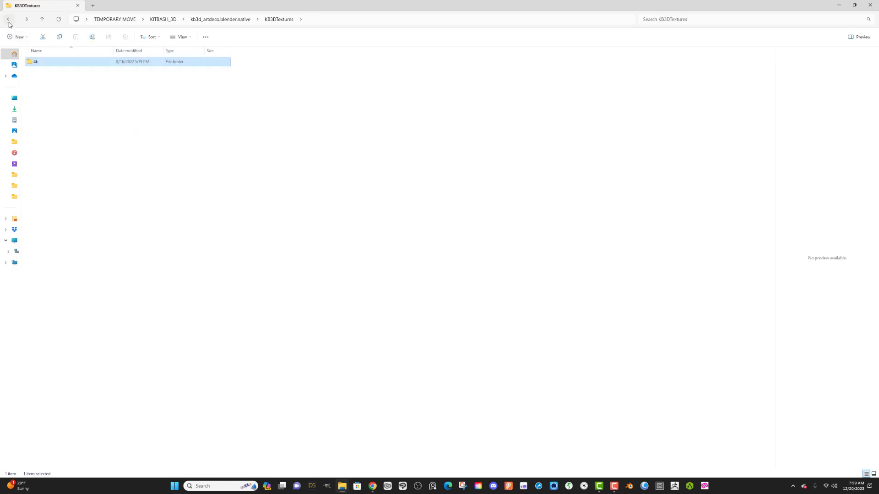
pyautogui.click(10, 19)
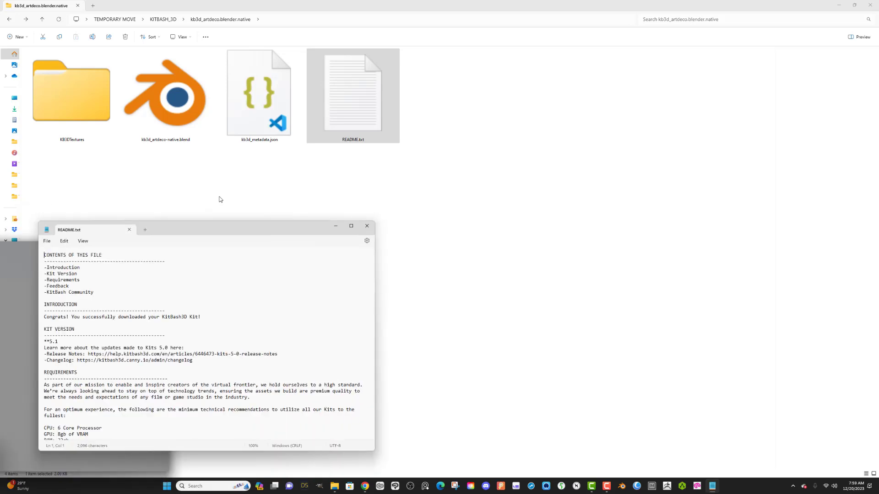
# Step: Read the Art Deco kit's README.txt, including its requirements, feedback and community sections, and close it
pyautogui.moveTo(185, 228); pyautogui.dragTo(384, 100)
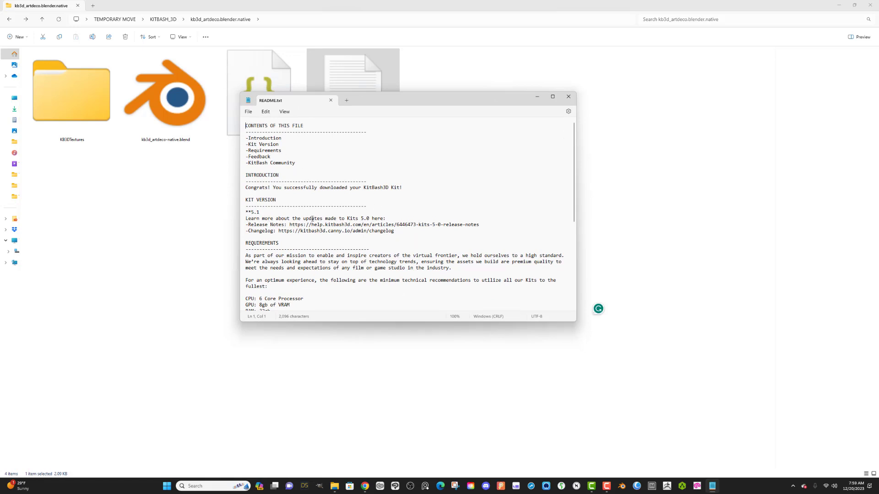
pyautogui.scroll(-2, 467, 251)
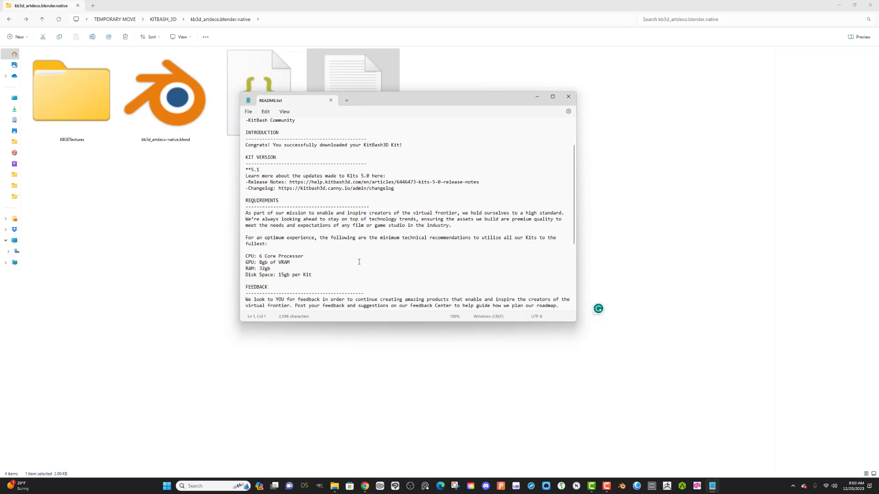
pyautogui.scroll(-4, 359, 262)
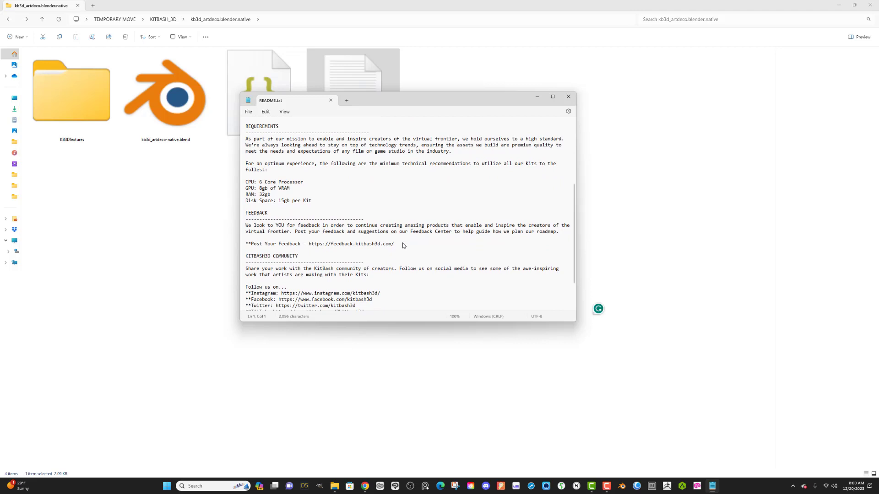
pyautogui.scroll(-2, 403, 246)
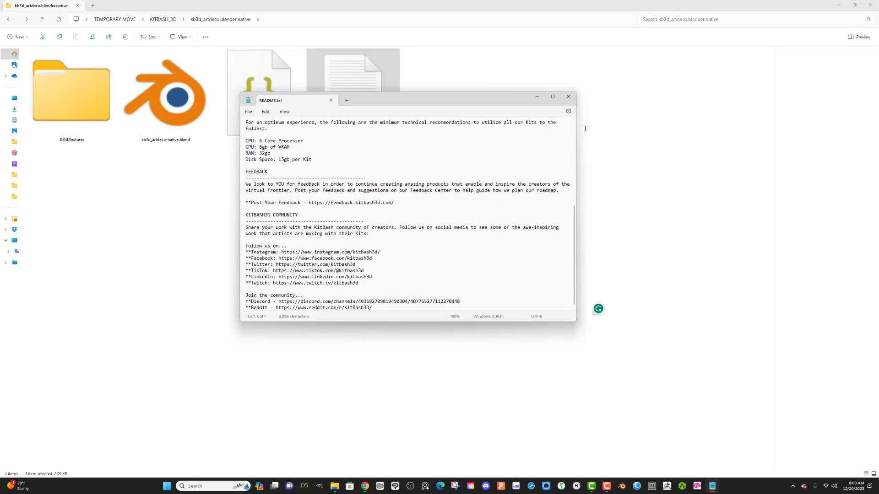
pyautogui.click(568, 96)
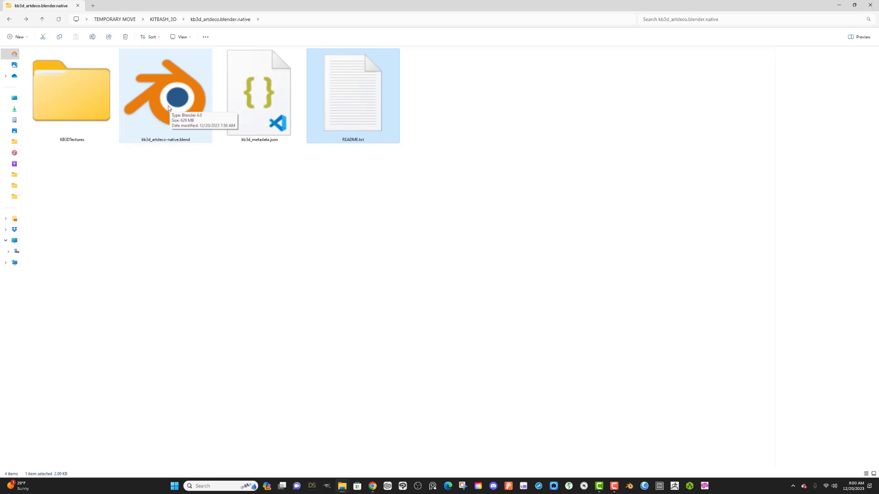
# Step: Open kb3d_artdeco-native.blend in Blender and inspect the buildings' textures in Material Preview shading
pyautogui.click(169, 108)
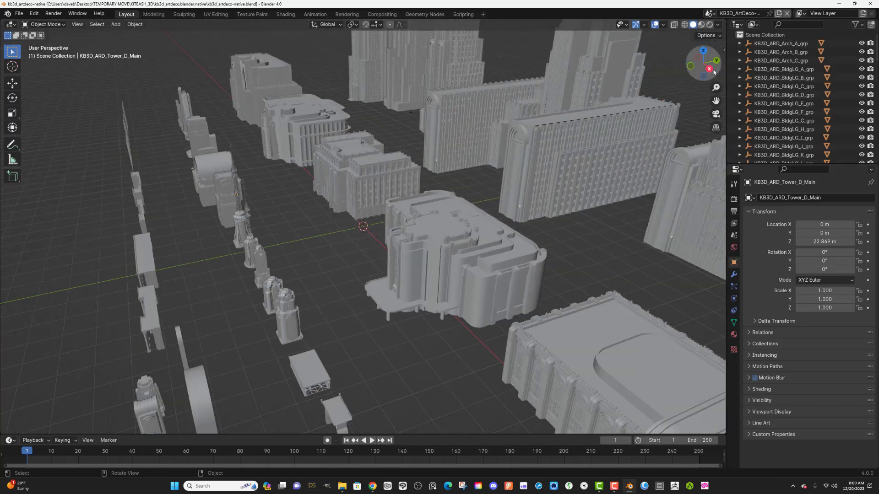
pyautogui.moveTo(695, 75); pyautogui.dragTo(759, 76)
pyautogui.click(517, 227)
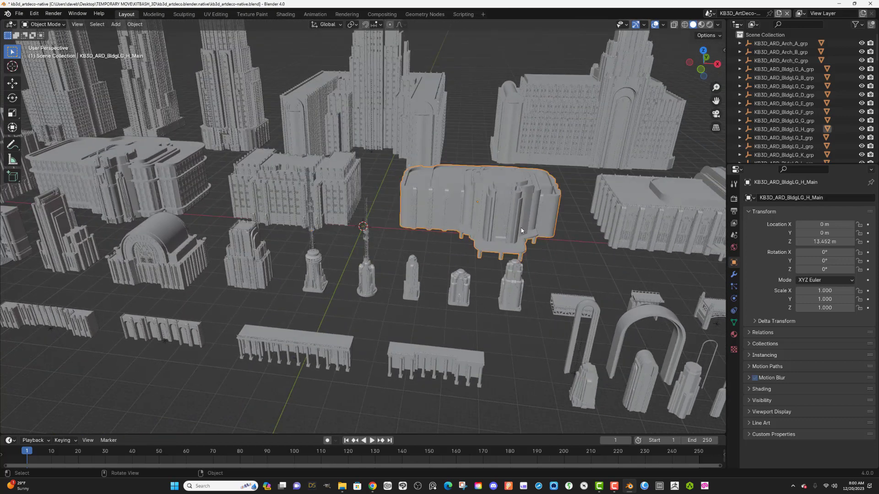
pyautogui.click(701, 25)
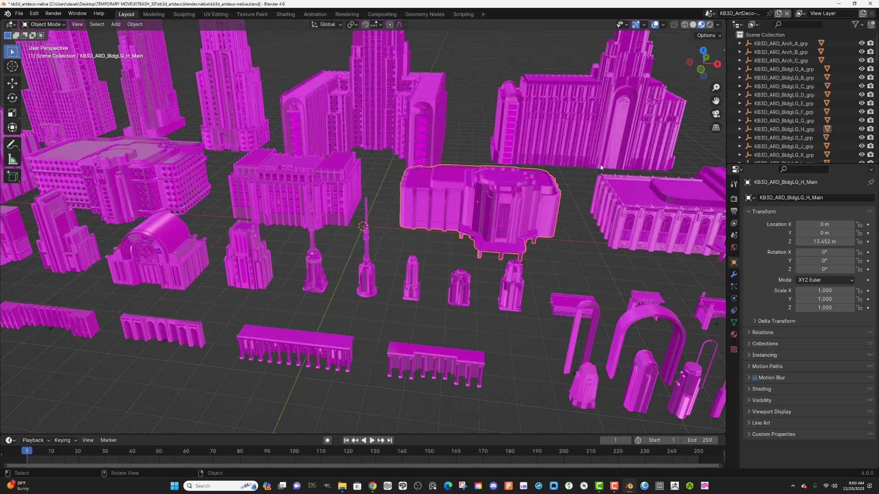
pyautogui.scroll(-3, 571, 225)
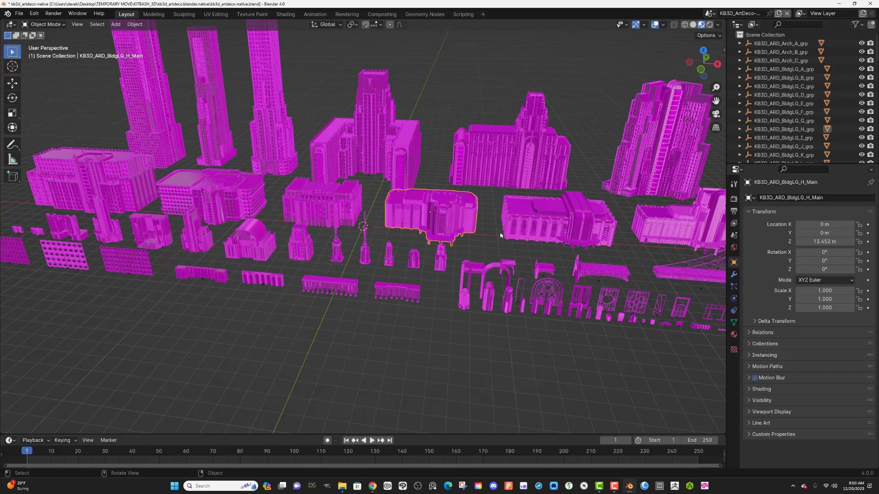
pyautogui.scroll(3, 500, 235)
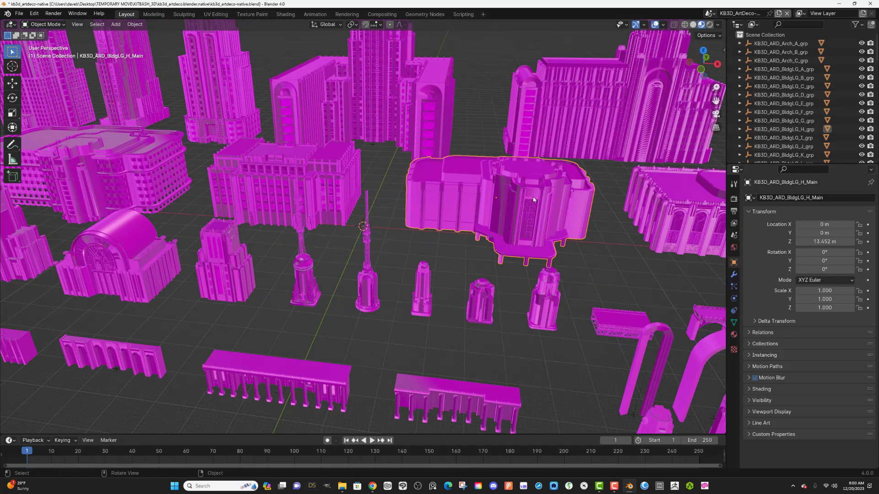
pyautogui.scroll(-6, 533, 200)
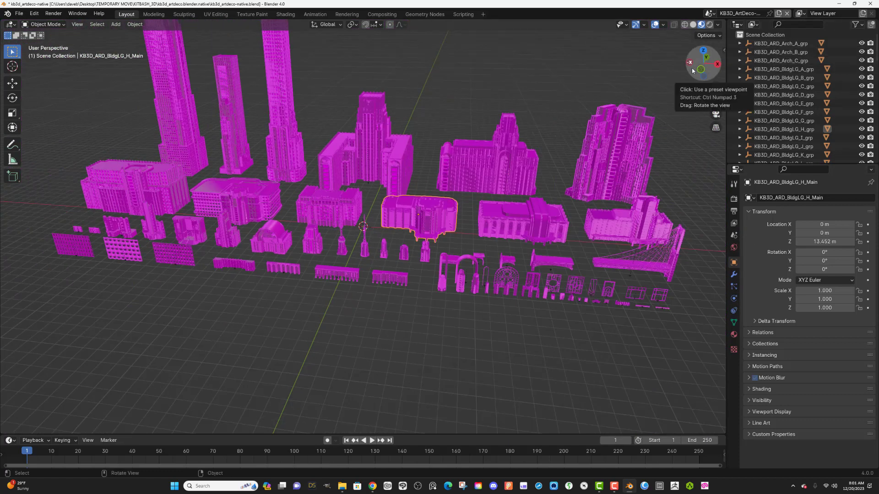
pyautogui.scroll(6, 554, 115)
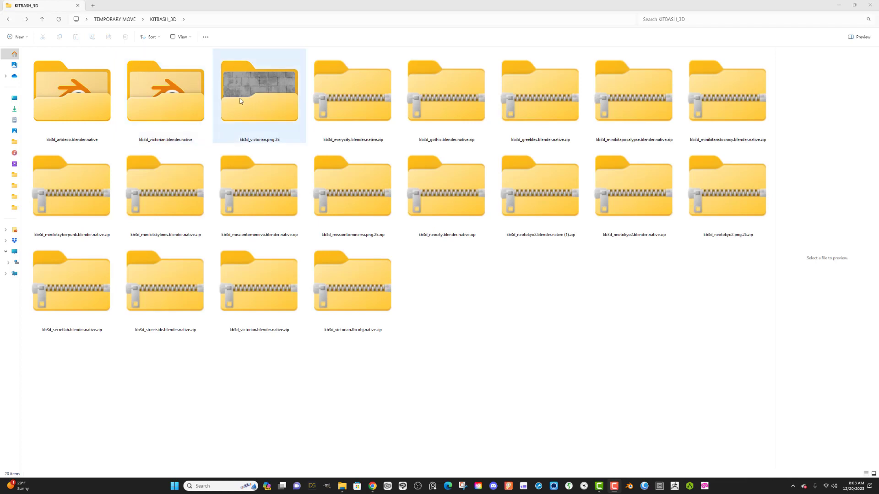
# Step: Examine the texture images and README.txt in the kb3d_victorian.png.2k folder, and return to KITBASH_3D
pyautogui.doubleClick(264, 121)
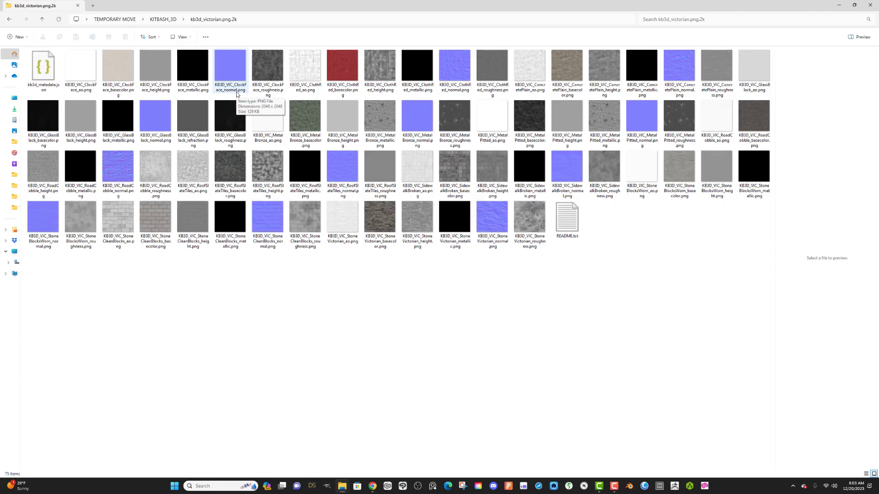
pyautogui.click(576, 224)
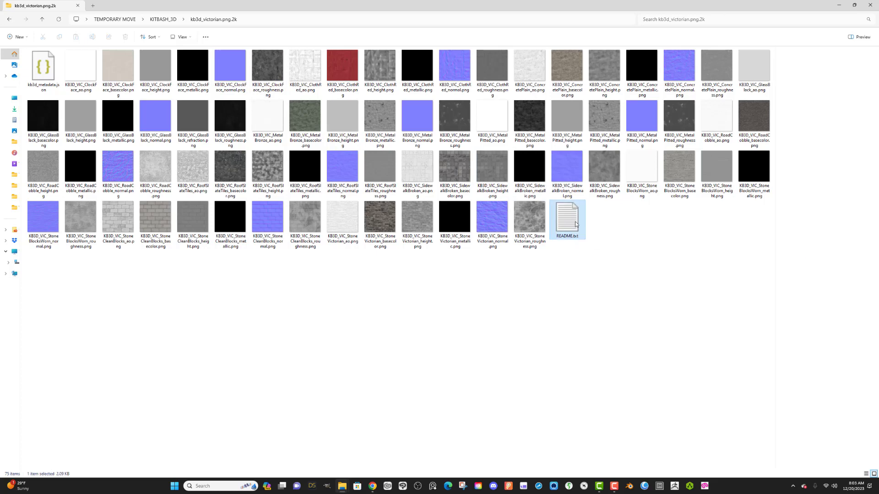
pyautogui.doubleClick(576, 224)
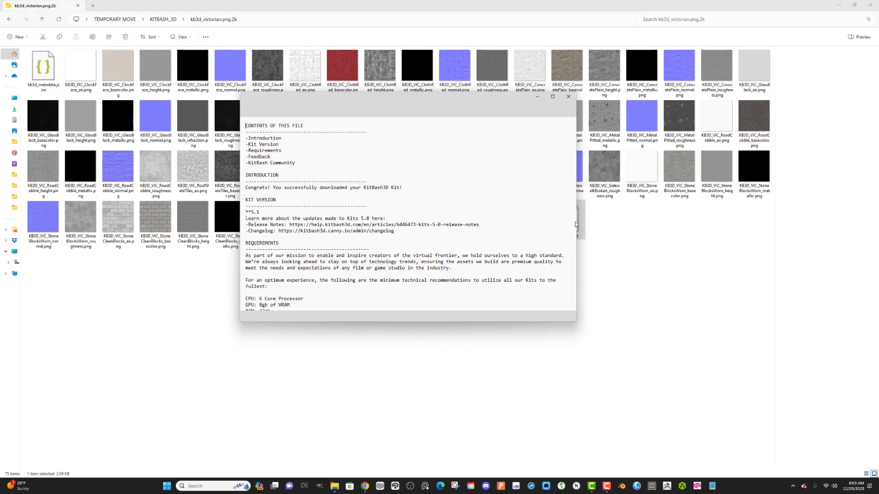
pyautogui.click(569, 97)
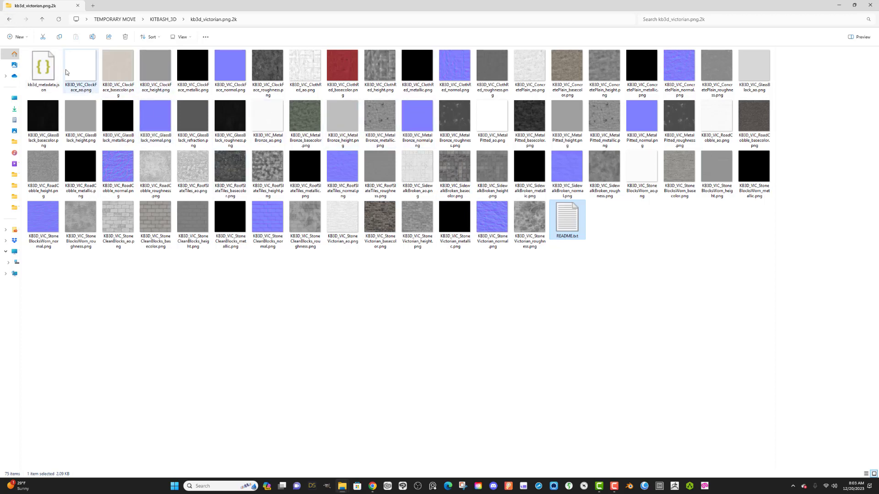
pyautogui.click(9, 19)
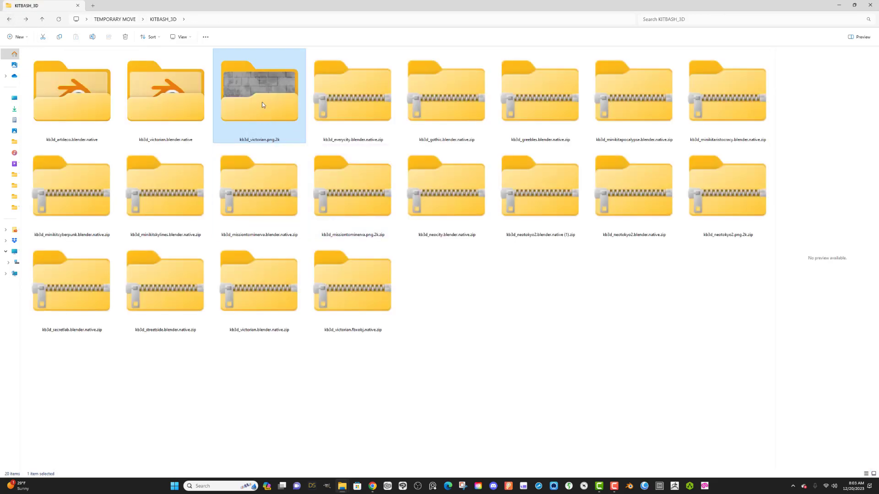
# Step: Move the kb3d_victorian.png.2k texture folder into the kb3d_victorian.blender.native folder
pyautogui.moveTo(262, 102); pyautogui.dragTo(168, 103)
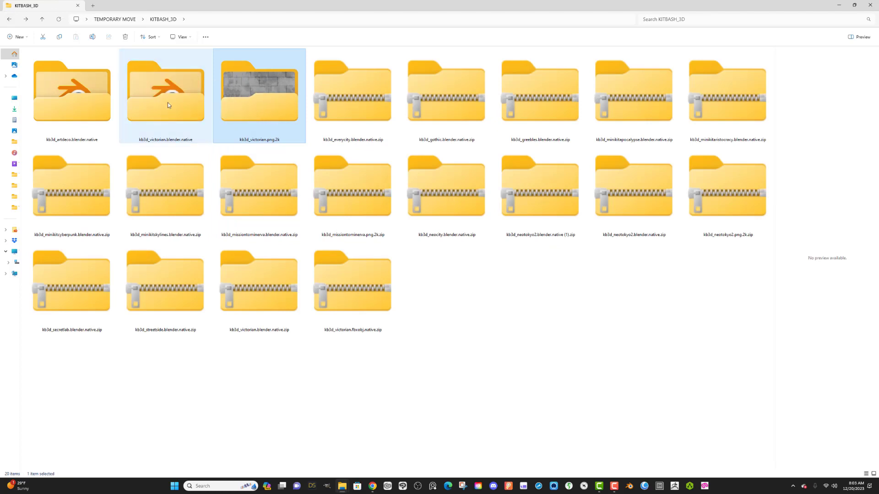
pyautogui.click(171, 101)
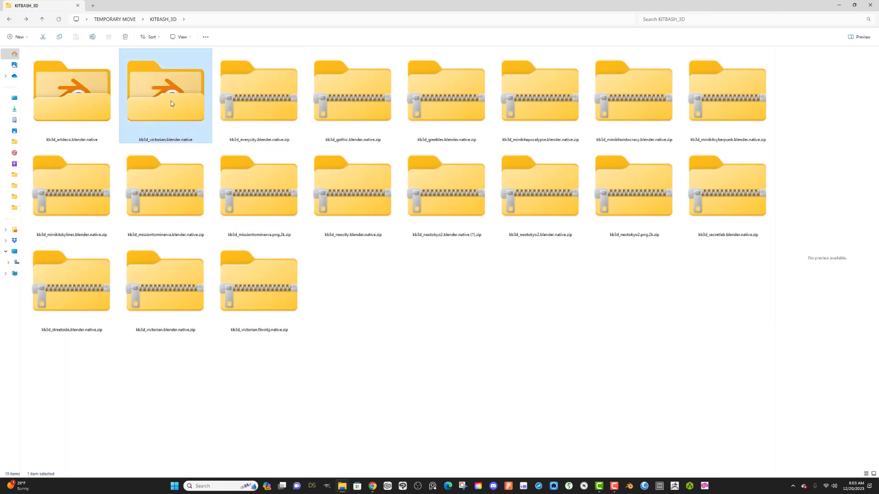
# Step: Move kb3d_victorian.png.2k into the KB3DTextures folder inside kb3d_victorian.blender.native, and open KB3DTextures
pyautogui.doubleClick(171, 101)
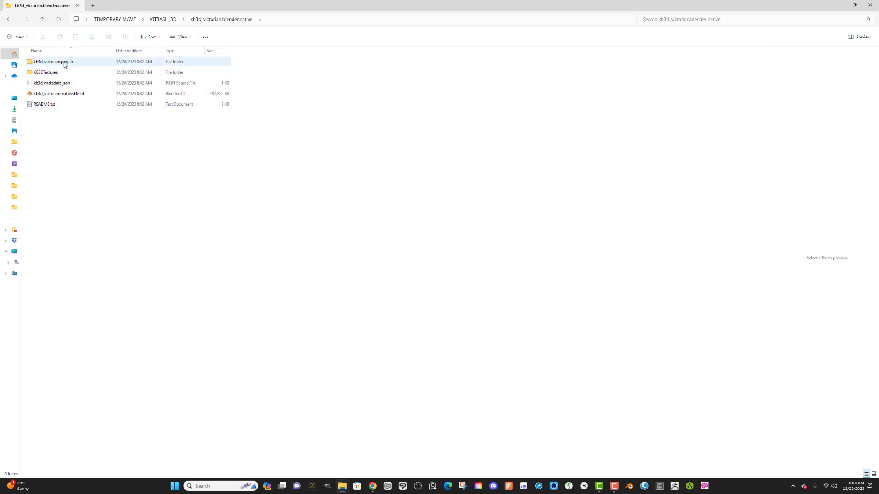
pyautogui.moveTo(64, 64); pyautogui.dragTo(57, 73)
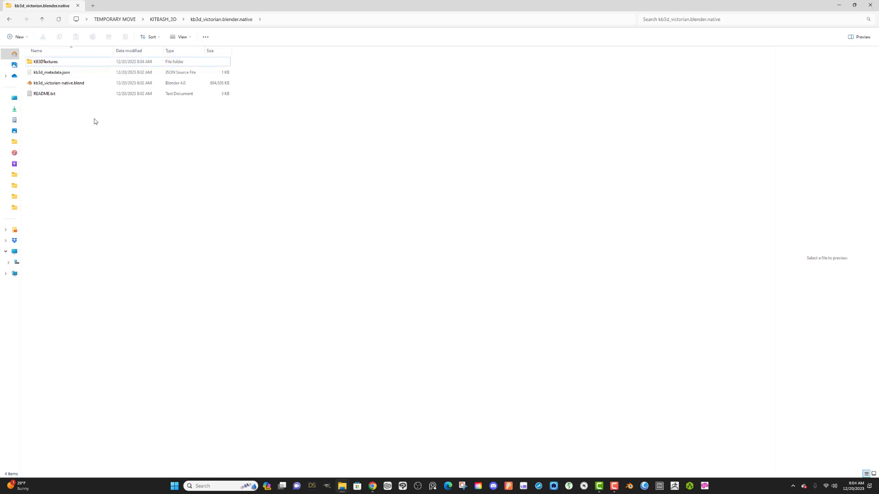
pyautogui.doubleClick(78, 62)
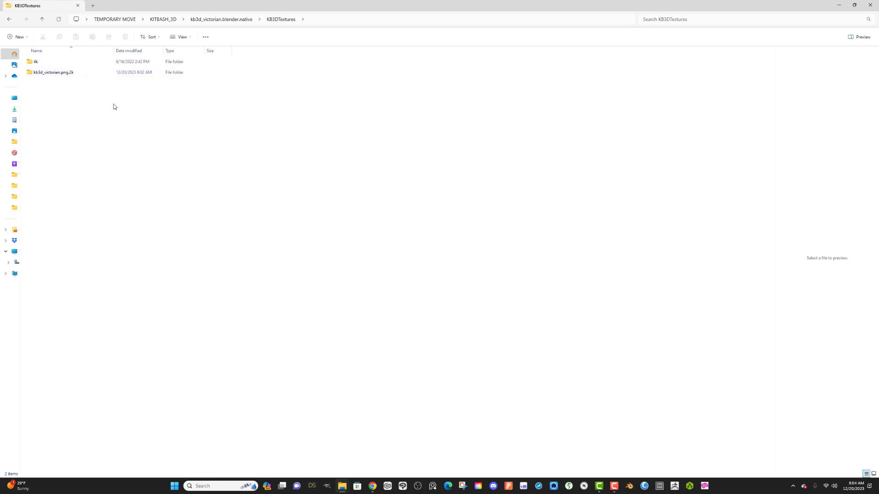
# Step: Rename the kb3d_victorian.png.2k folder inside KB3DTextures as 2K
pyautogui.click(58, 75)
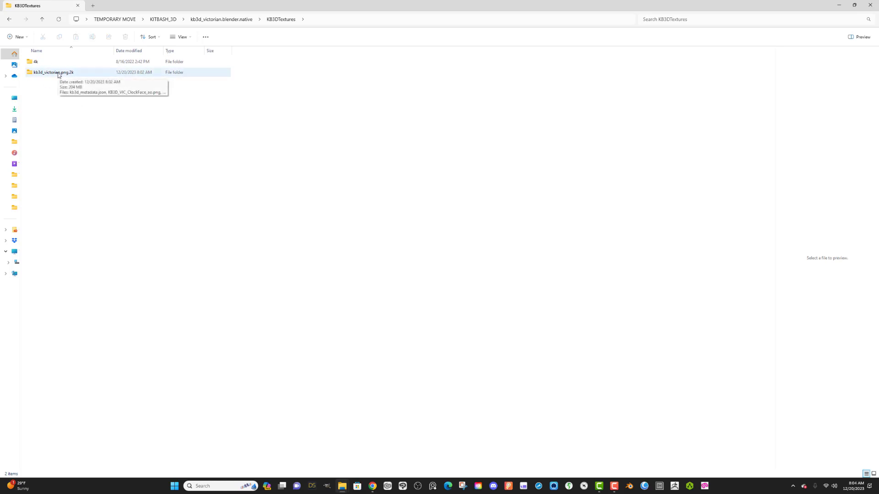
pyautogui.rightClick(58, 74)
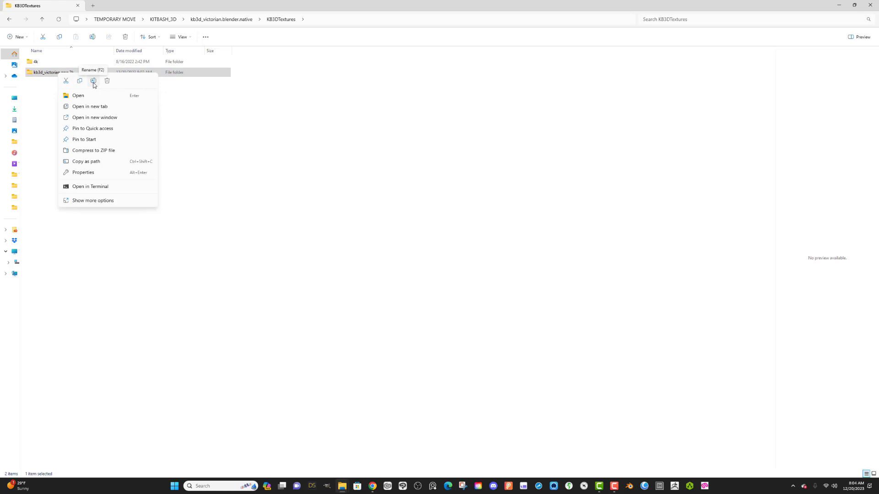
pyautogui.click(93, 82)
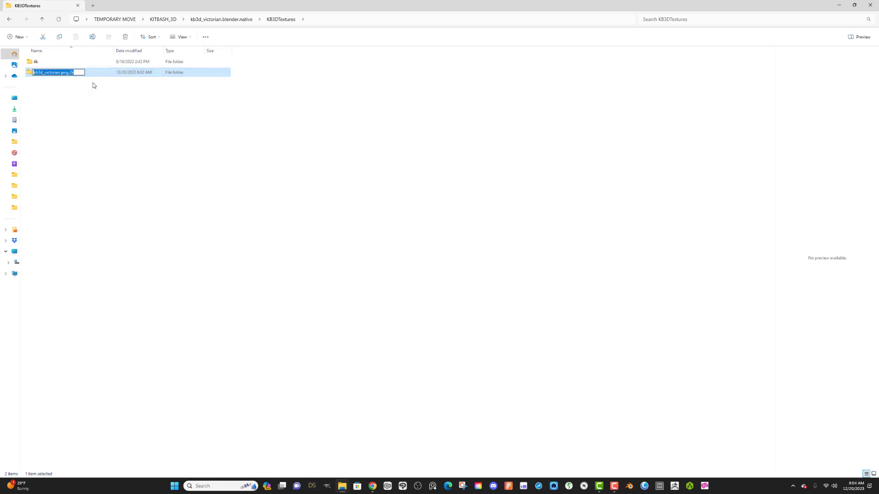
pyautogui.write('2K')
pyautogui.press('Return')
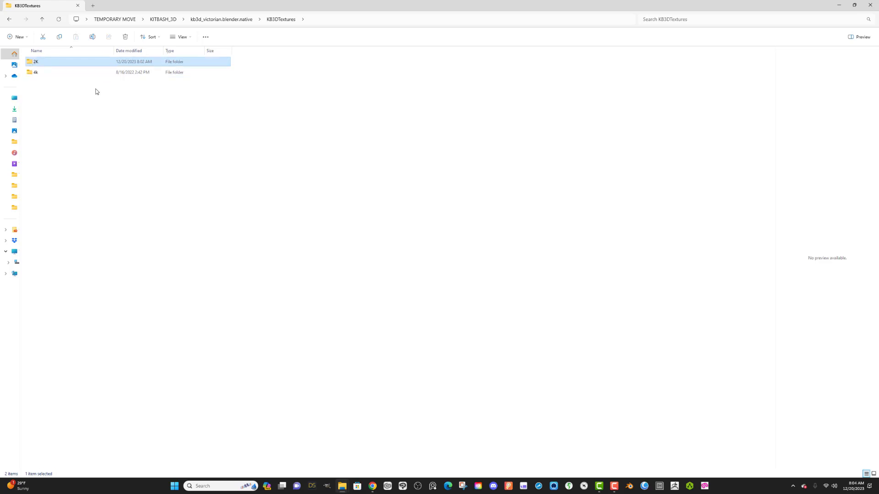
# Step: Open kb3d_victorian-native.blend in Blender and examine the untextured Victorian buildings up close and from above
pyautogui.click(213, 21)
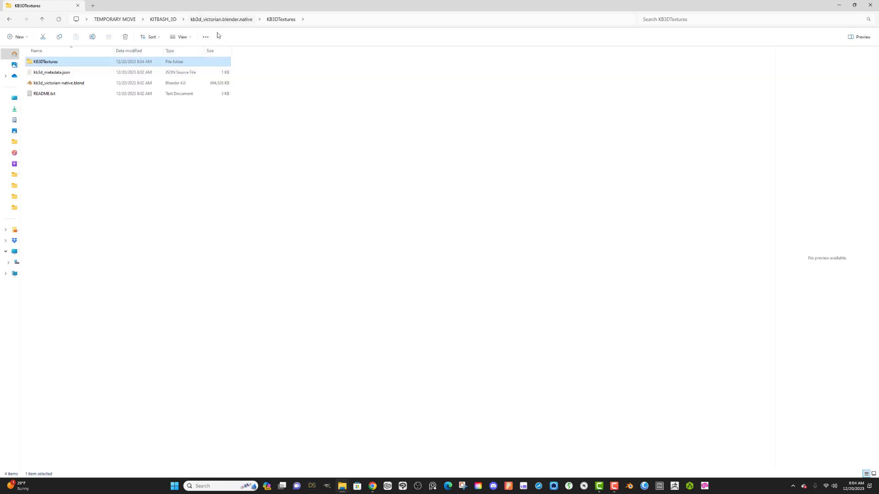
pyautogui.click(65, 85)
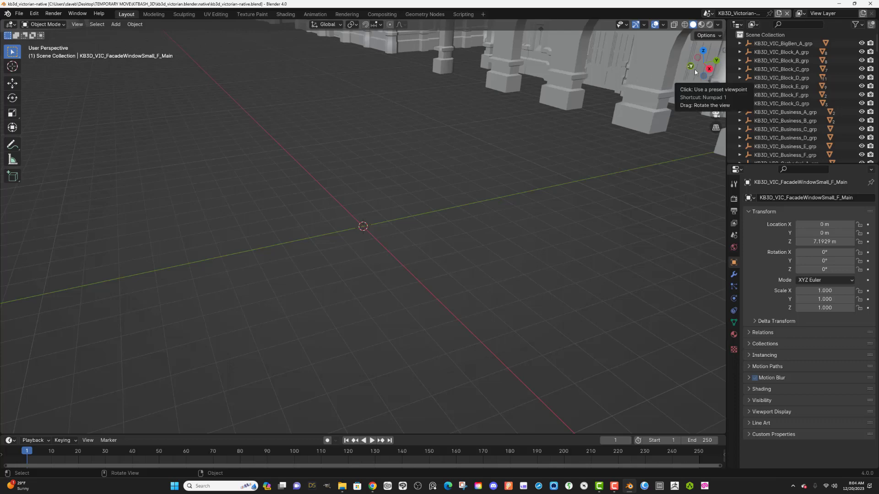
pyautogui.moveTo(695, 72); pyautogui.dragTo(728, 54)
pyautogui.scroll(-3, 526, 115)
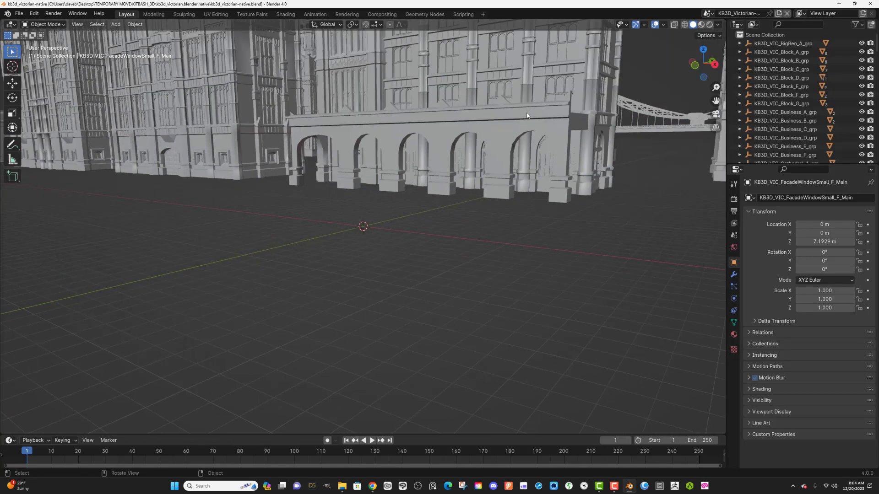
pyautogui.scroll(15, 526, 115)
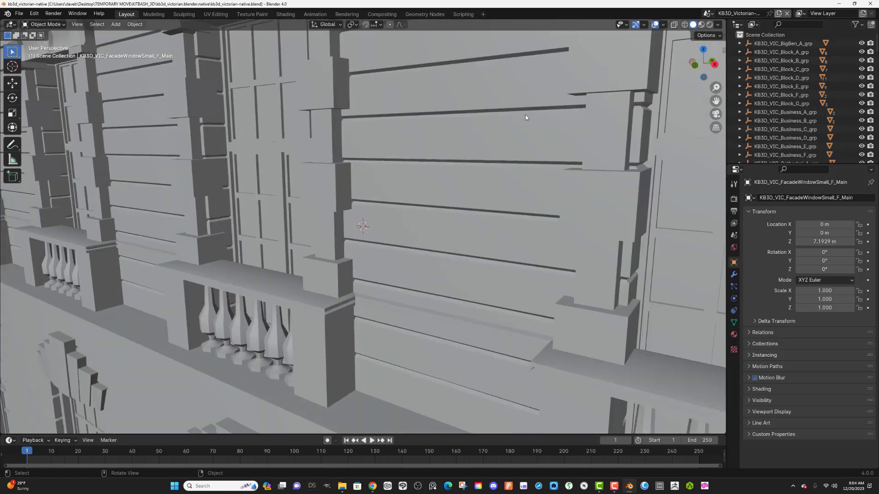
pyautogui.scroll(-20, 525, 118)
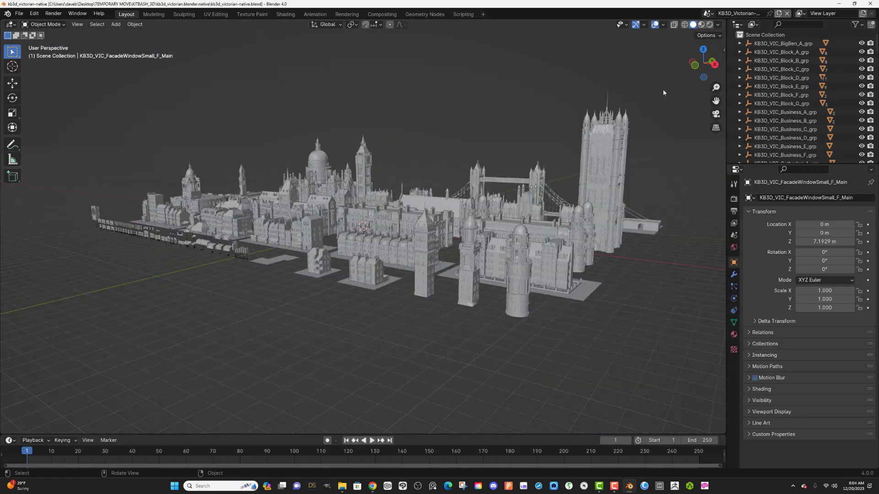
pyautogui.scroll(5, 663, 92)
pyautogui.moveTo(703, 62); pyautogui.dragTo(696, 81)
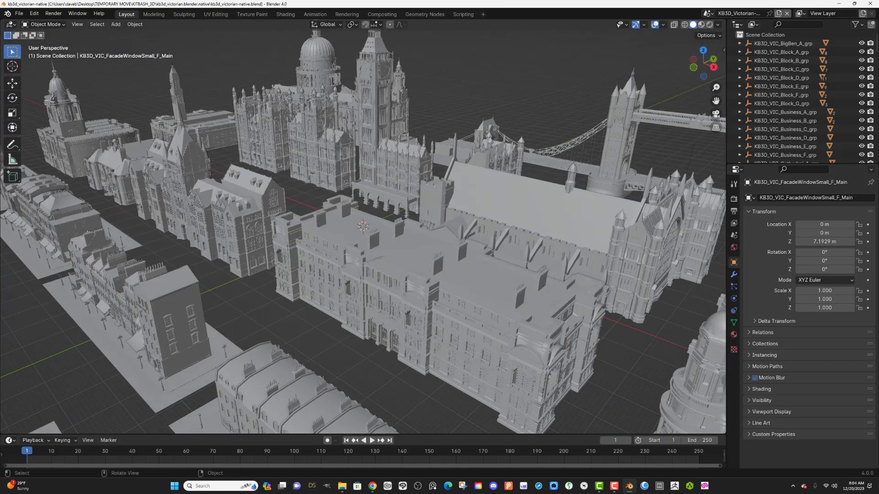
# Step: Check the Victorian buildings in Material Preview and Rendered shading, and return to Material Preview
pyautogui.click(701, 25)
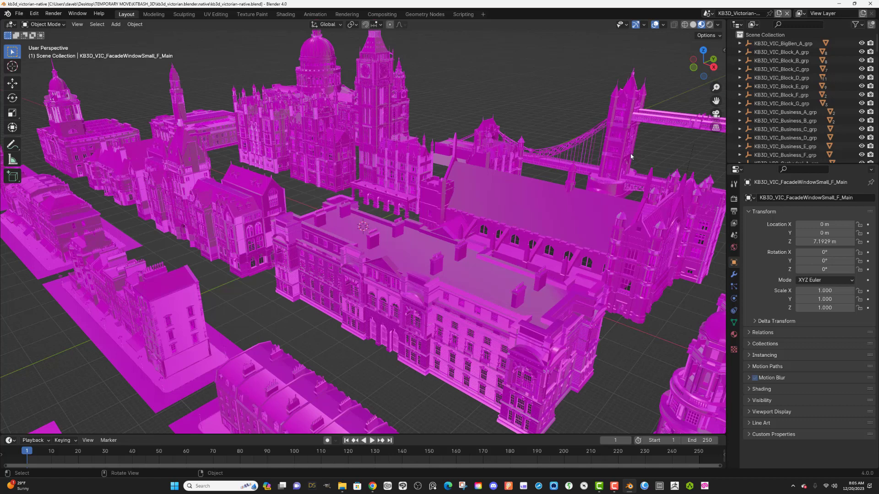
pyautogui.click(709, 25)
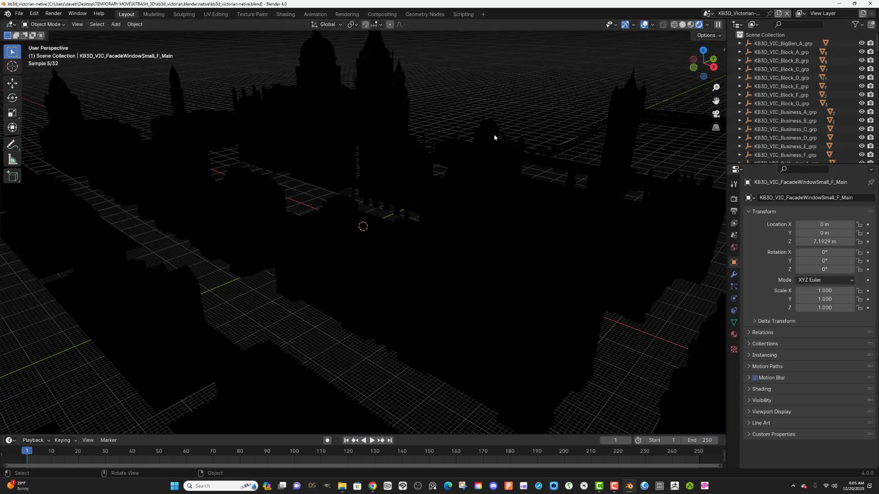
pyautogui.click(691, 26)
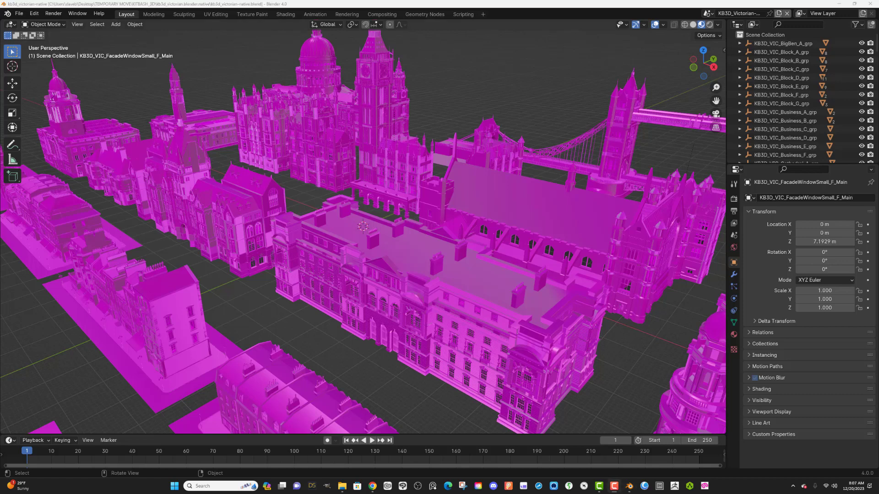
# Step: Relink the Victorian kit's missing textures with Find Missing Files, using the 2K folder inside KB3DTextures
pyautogui.click(19, 14)
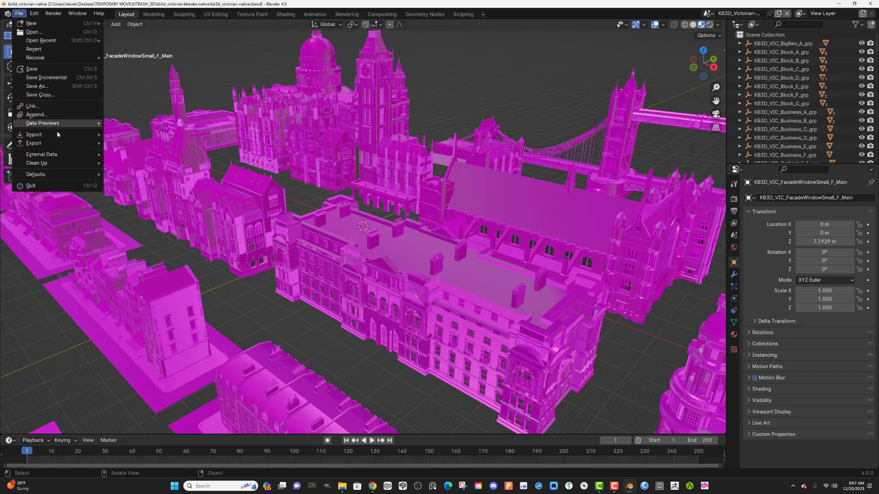
pyautogui.moveTo(58, 156)
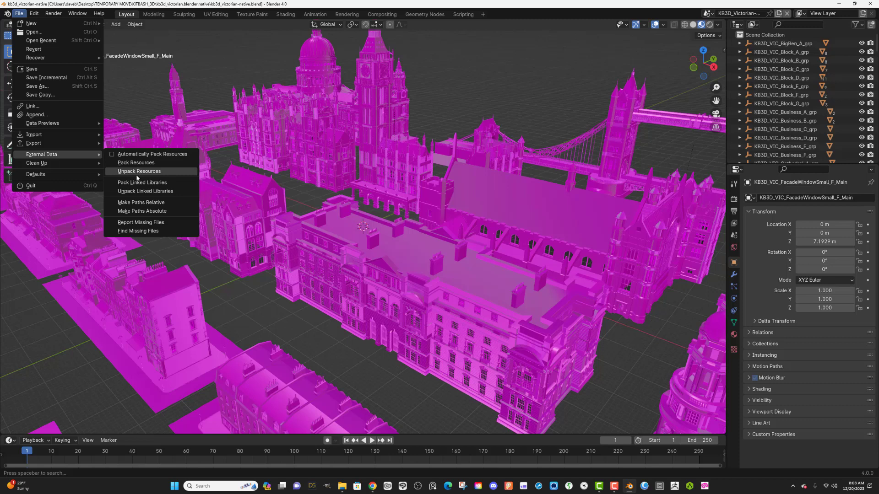
pyautogui.click(155, 232)
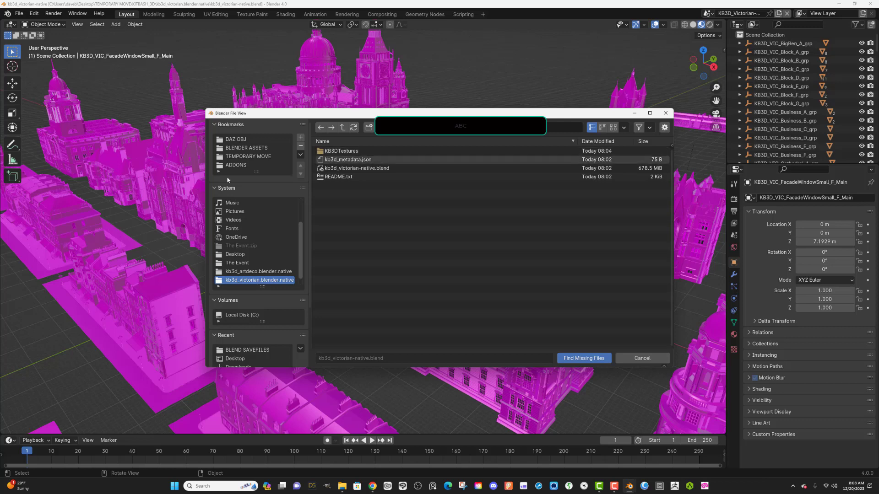
pyautogui.doubleClick(362, 151)
pyautogui.doubleClick(348, 151)
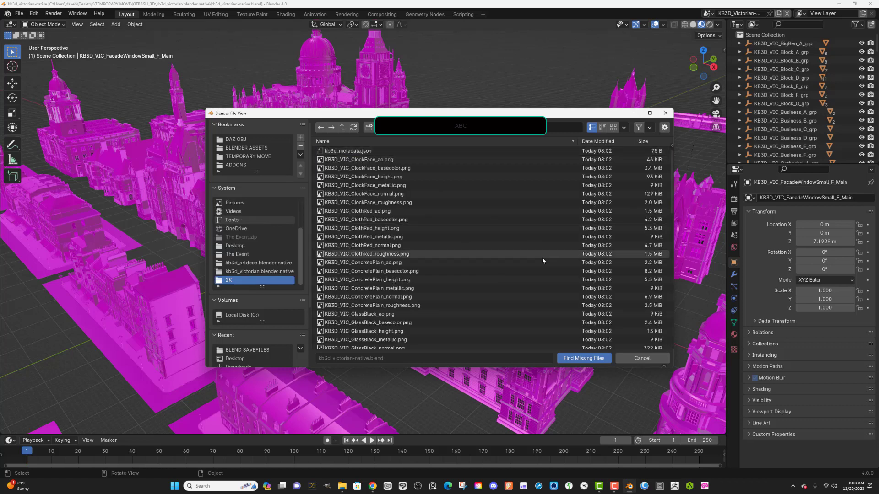
pyautogui.click(578, 359)
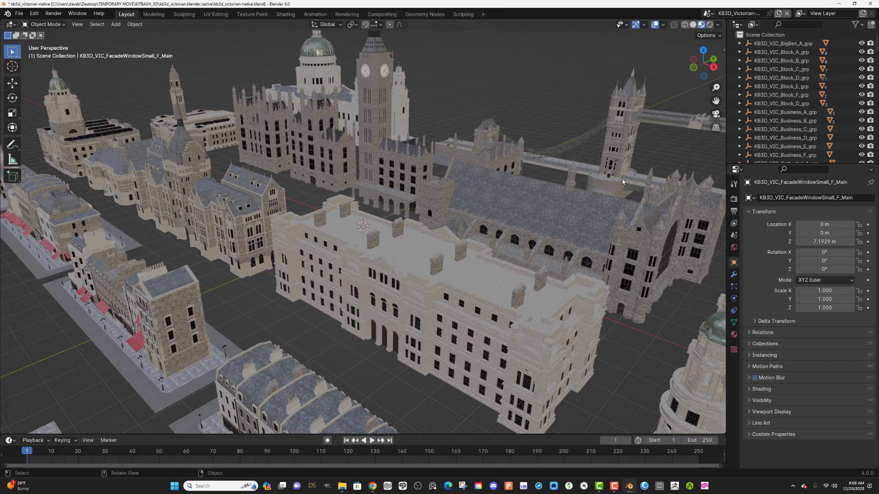
# Step: Inspect the textured Victorian kit from several angles, selecting all its buildings together and deselecting them
pyautogui.moveTo(693, 72); pyautogui.dragTo(736, 79)
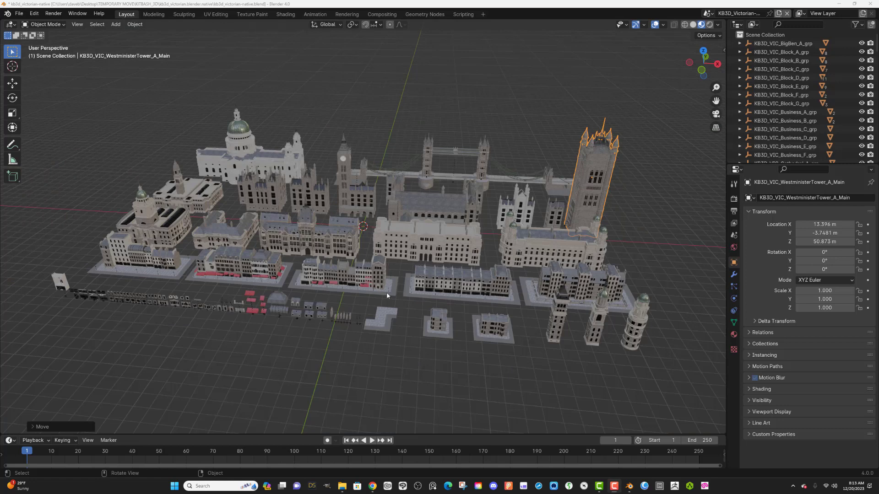
pyautogui.moveTo(689, 72); pyautogui.dragTo(697, 91)
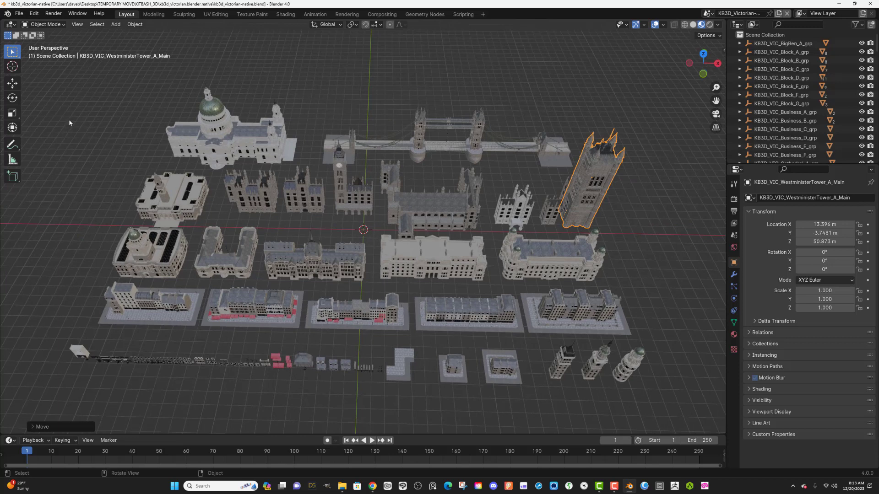
pyautogui.moveTo(73, 114); pyautogui.dragTo(659, 387)
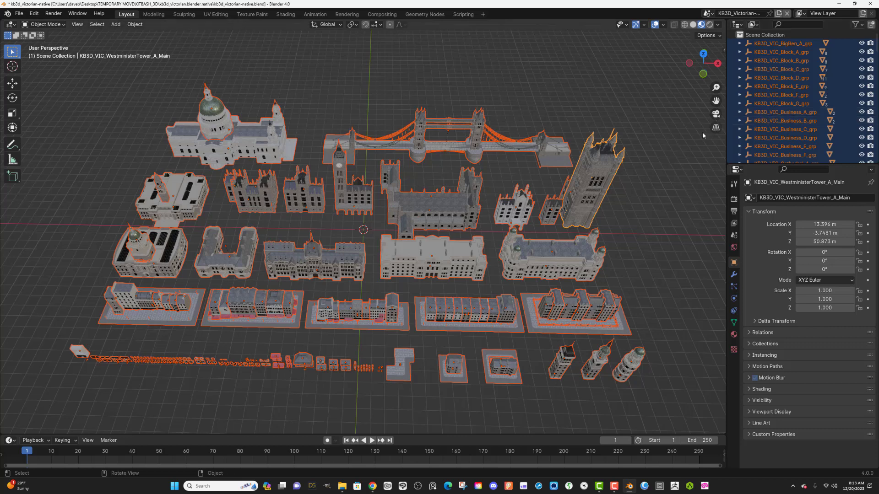
pyautogui.click(680, 138)
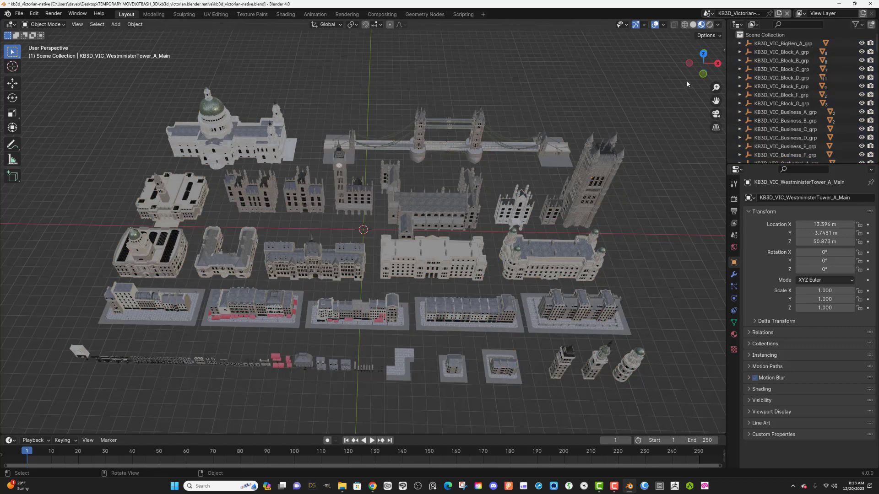
pyautogui.moveTo(692, 76); pyautogui.dragTo(673, 35)
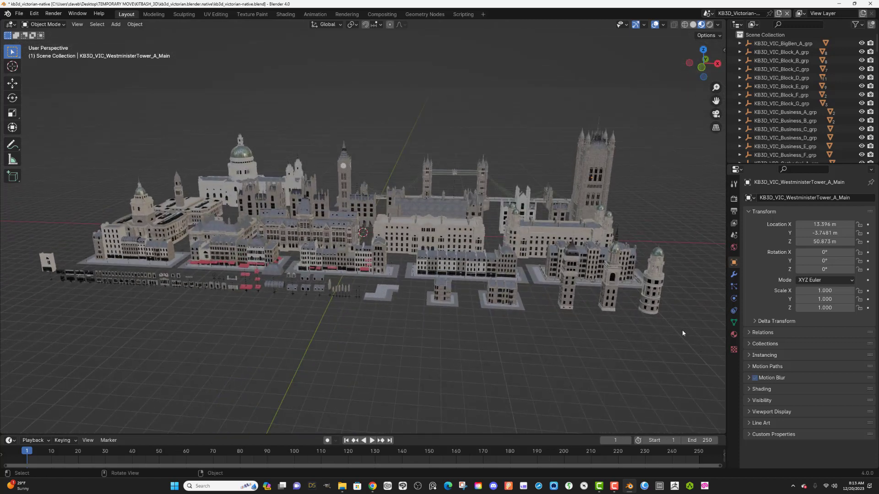
# Step: Move the round tower KB3D_VIC_Tower_C_Main outward to about X 14.25 m, Y 0.93 m, Z 17.96 m
pyautogui.click(655, 311)
pyautogui.press('g')
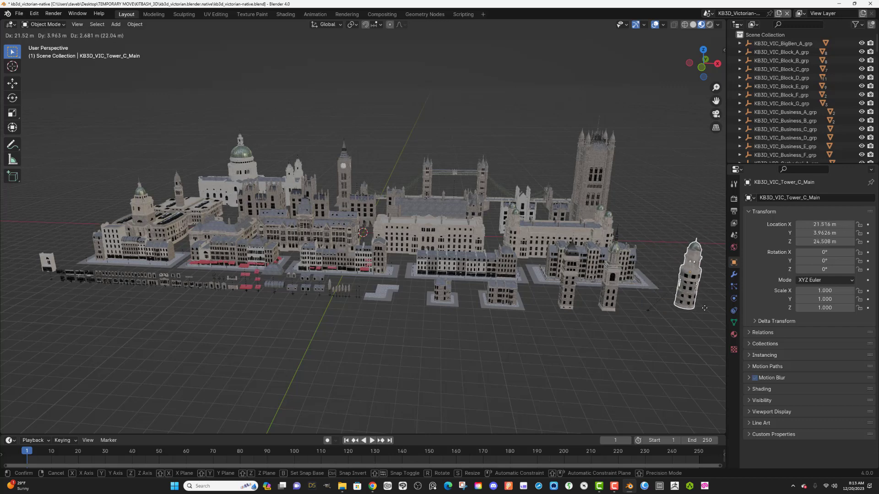
pyautogui.click(665, 318)
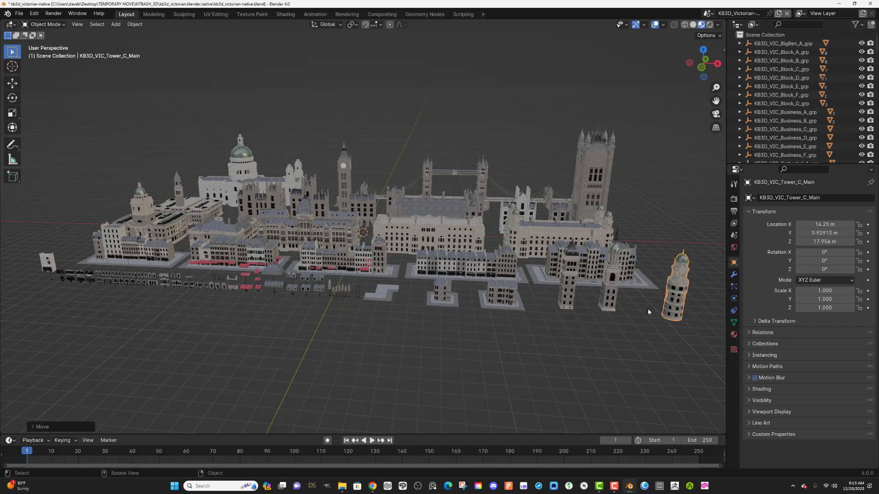
# Step: Try moving KB3D_VIC_WestministerTower_A_Main to about X 70.08 m, Y -18.02 m, Z 39.22 m, and undo both tower moves
pyautogui.moveTo(703, 63); pyautogui.dragTo(603, 110)
pyautogui.click(603, 111)
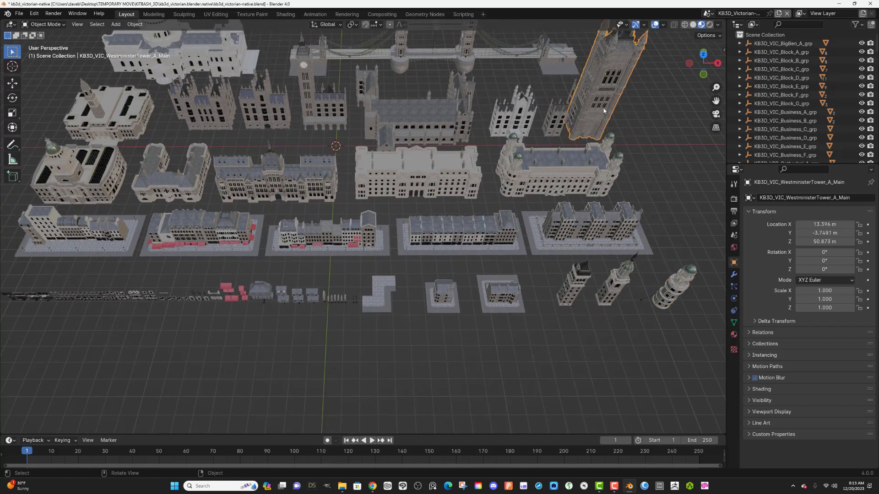
pyautogui.press('g')
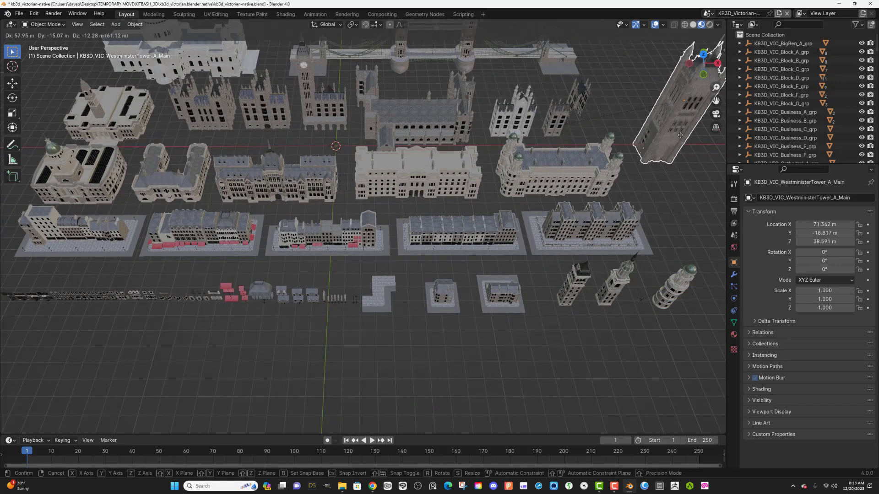
pyautogui.click(680, 132)
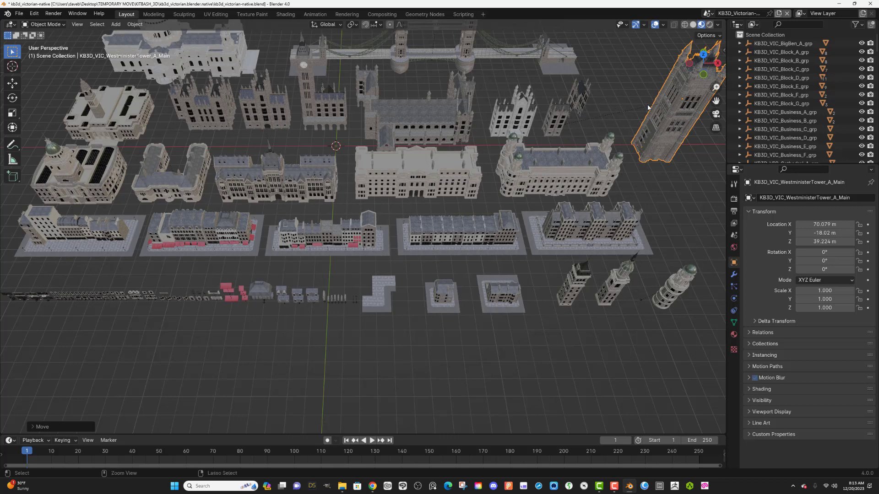
pyautogui.hotkey('ctrl', 'z')
pyautogui.hotkey('ctrl', 'z')
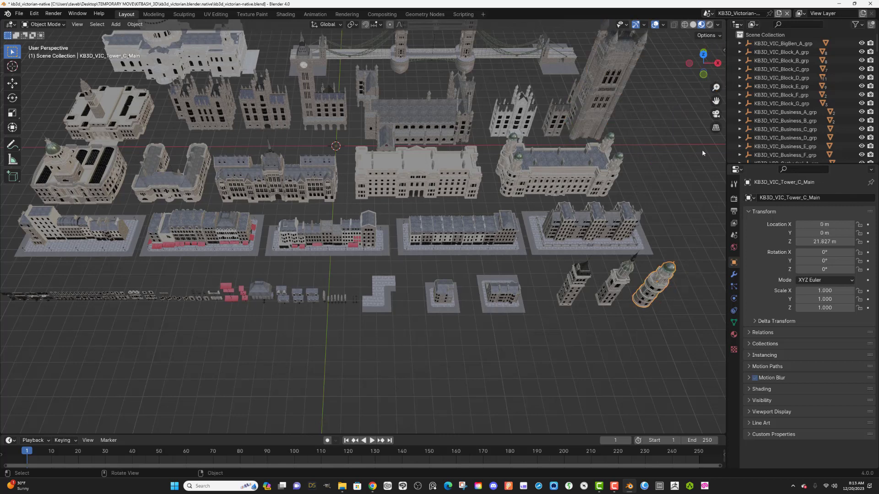
# Step: View the entire Victorian kit from the top in orthographic projection, with every building in frame
pyautogui.scroll(-3, 625, 176)
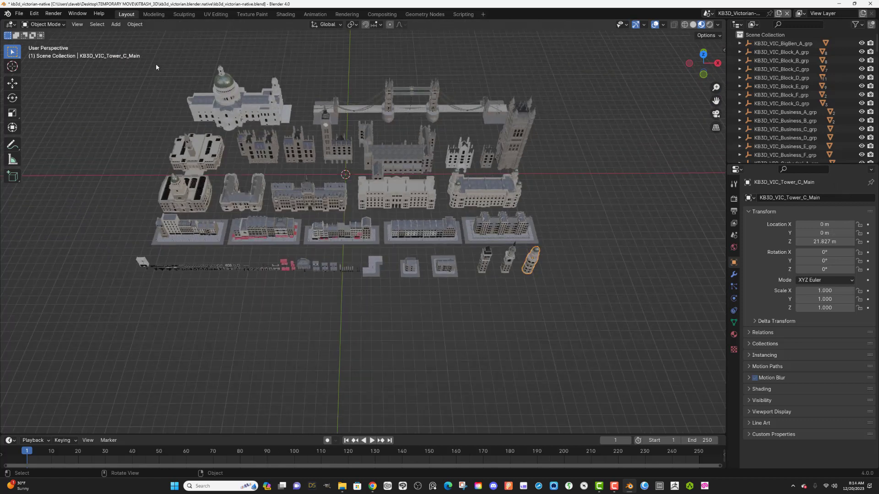
pyautogui.press('KP_7')
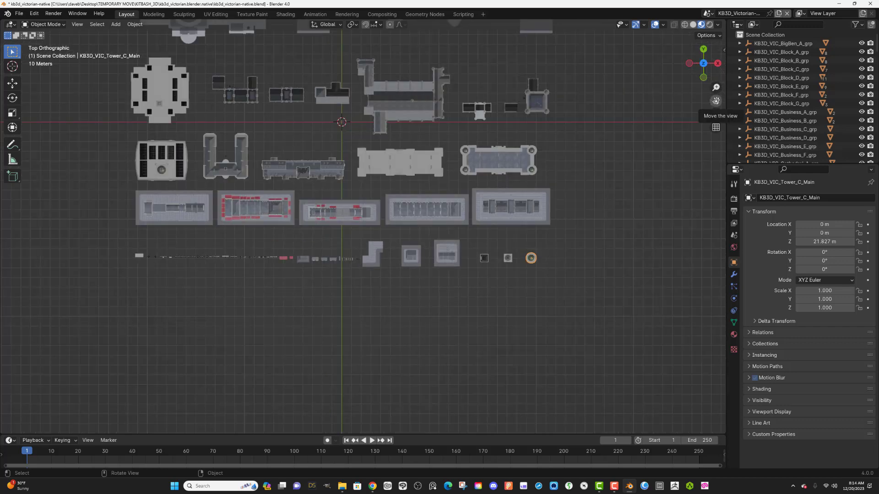
pyautogui.moveTo(716, 101); pyautogui.dragTo(735, 211)
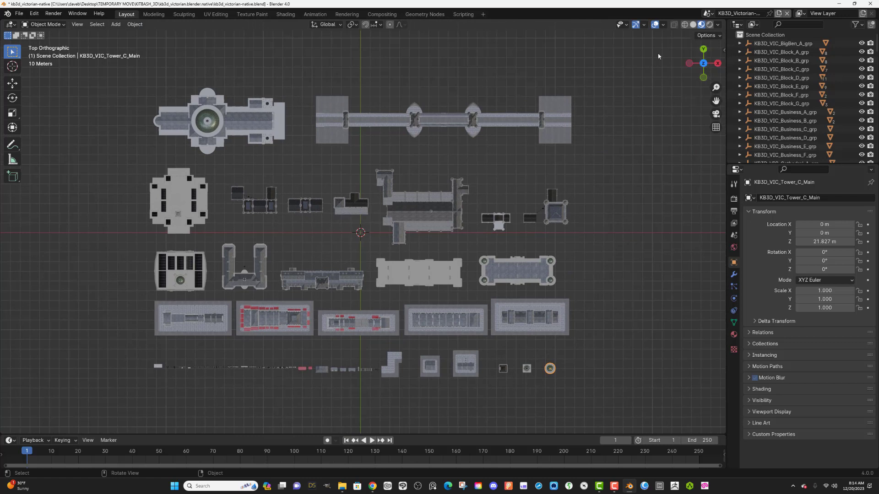
# Step: In wireframe display with X-ray on, select every object in the kit and clear their parents while keeping the transformations
pyautogui.click(673, 26)
pyautogui.click(685, 25)
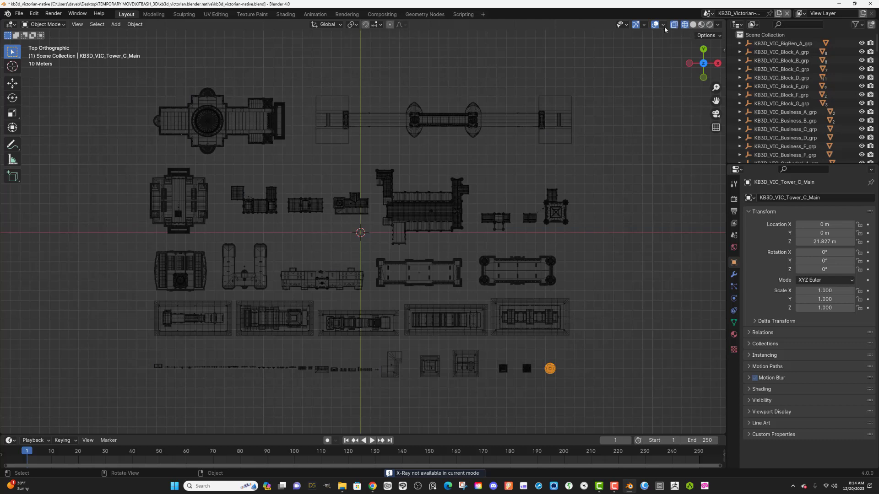
pyautogui.click(675, 27)
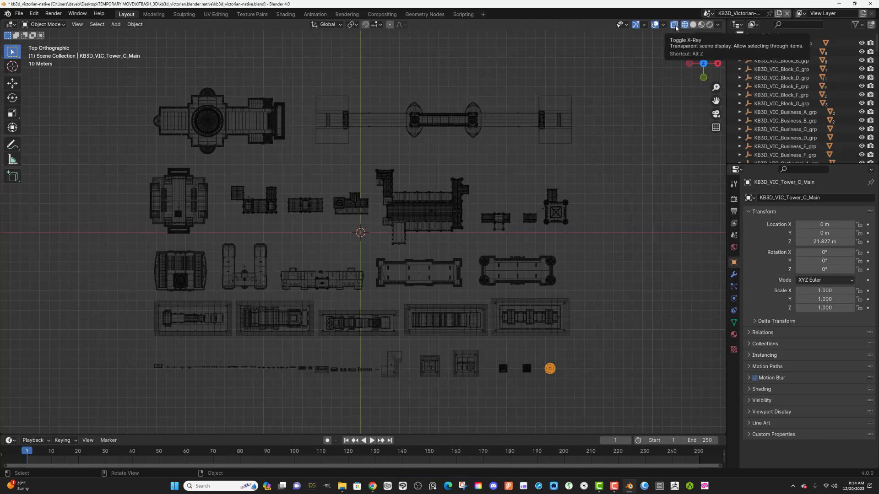
pyautogui.click(676, 28)
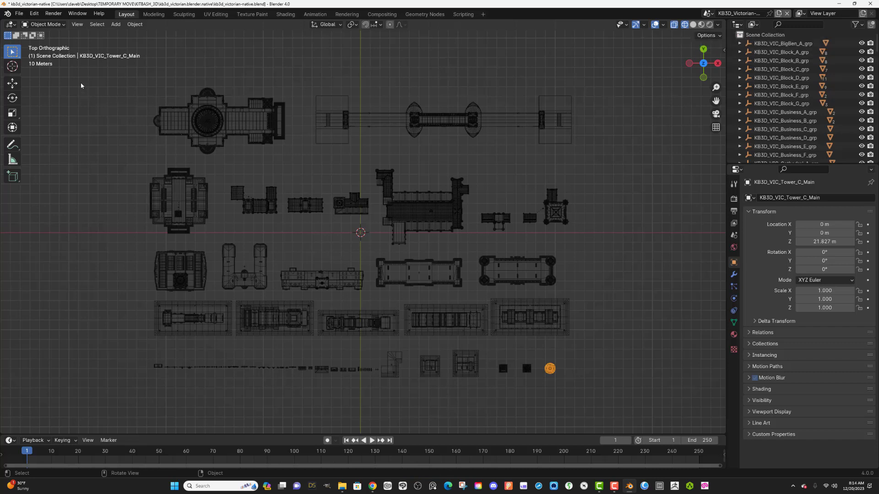
pyautogui.moveTo(84, 78); pyautogui.dragTo(620, 414)
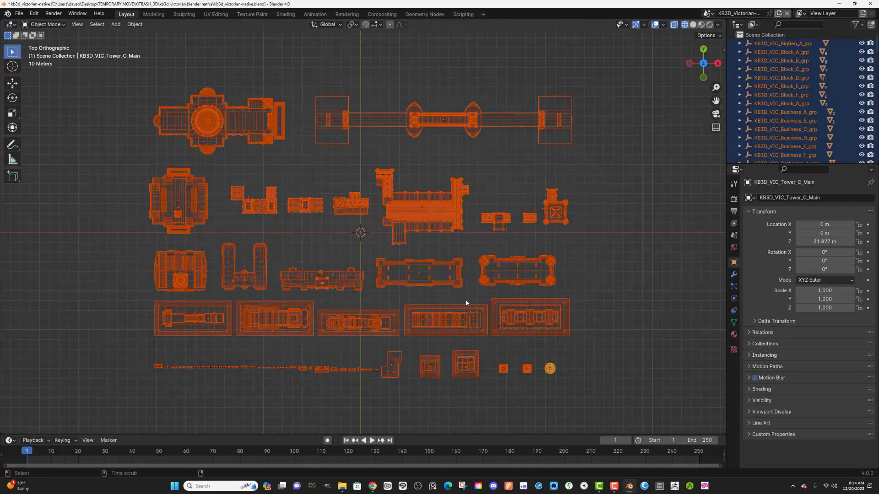
pyautogui.hotkey('alt', 'p')
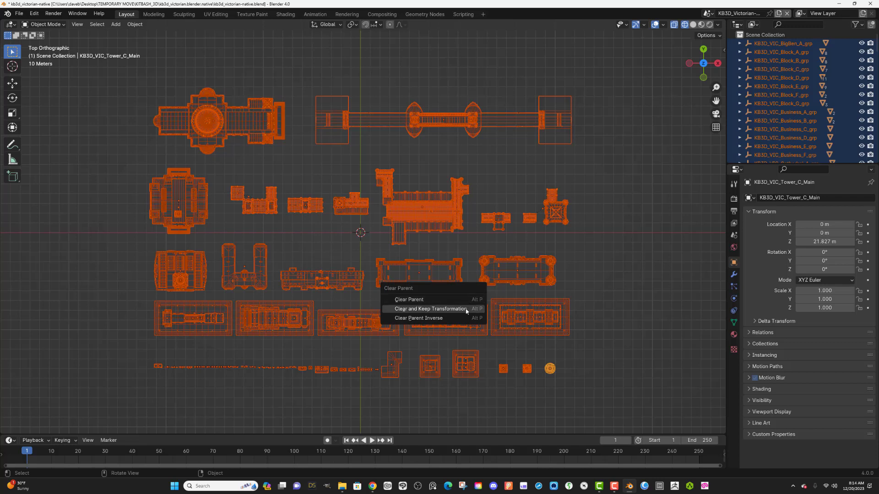
pyautogui.click(466, 311)
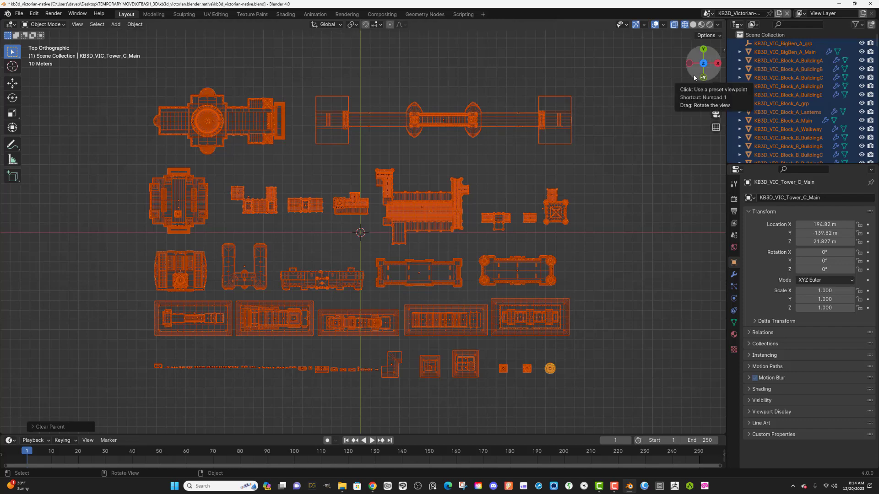
# Step: Deselect the kit, turn X-ray off and return the perspective view to Material Preview shading
pyautogui.moveTo(703, 64)
pyautogui.mouseDown()
pyautogui.moveTo(705, 92)
pyautogui.moveTo(693, 79)
pyautogui.mouseUp()
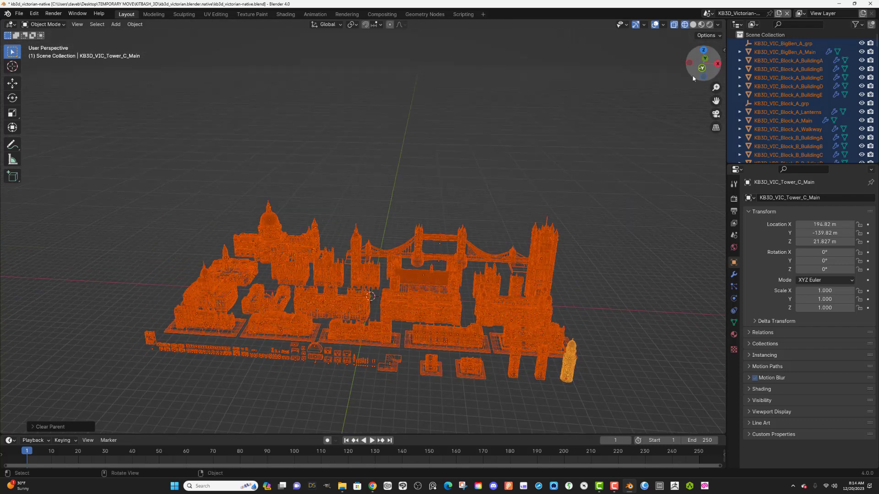
pyautogui.click(642, 247)
pyautogui.click(693, 24)
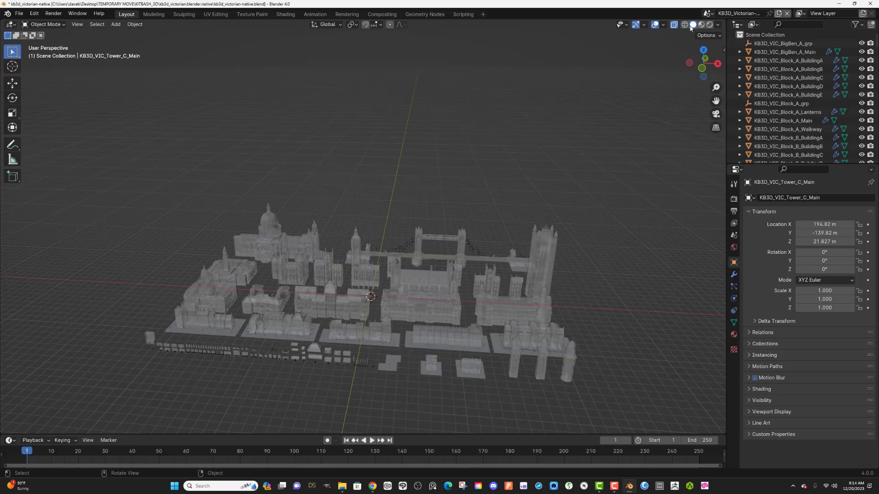
pyautogui.click(674, 25)
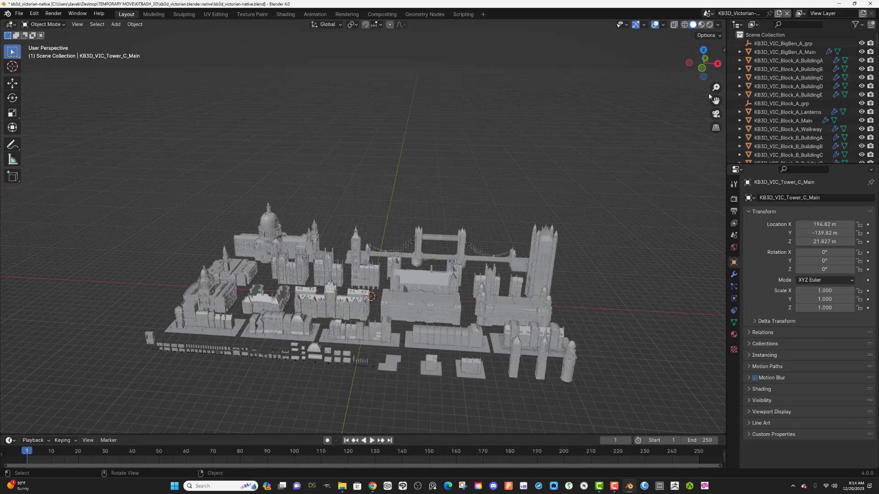
pyautogui.moveTo(715, 100); pyautogui.dragTo(699, 61)
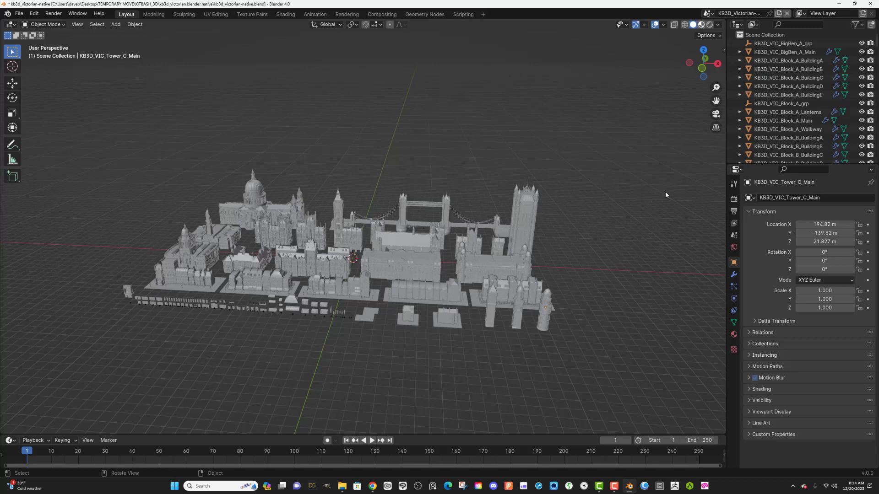
pyautogui.click(701, 24)
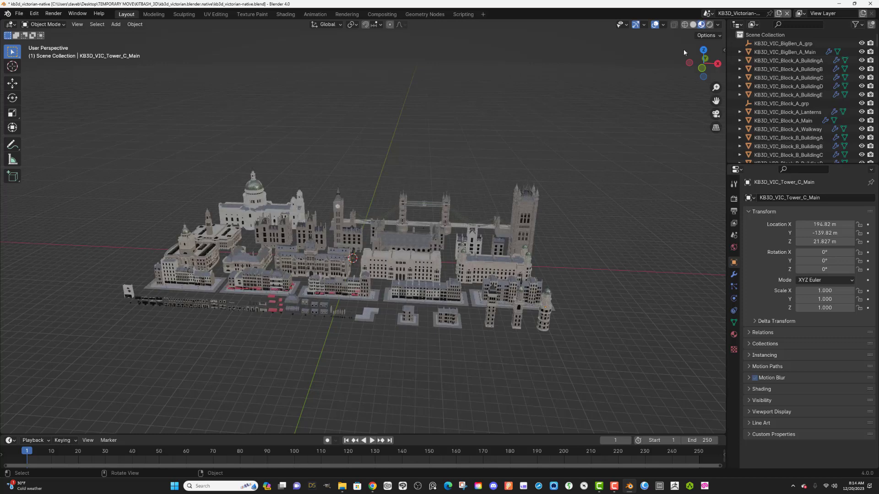
# Step: Move the tall tower KB3D_VIC_WestministerTower_A_Main to about X 202.9 m, Y 20.3 m, Z 49.8 m
pyautogui.scroll(6, 578, 234)
pyautogui.scroll(-5, 573, 232)
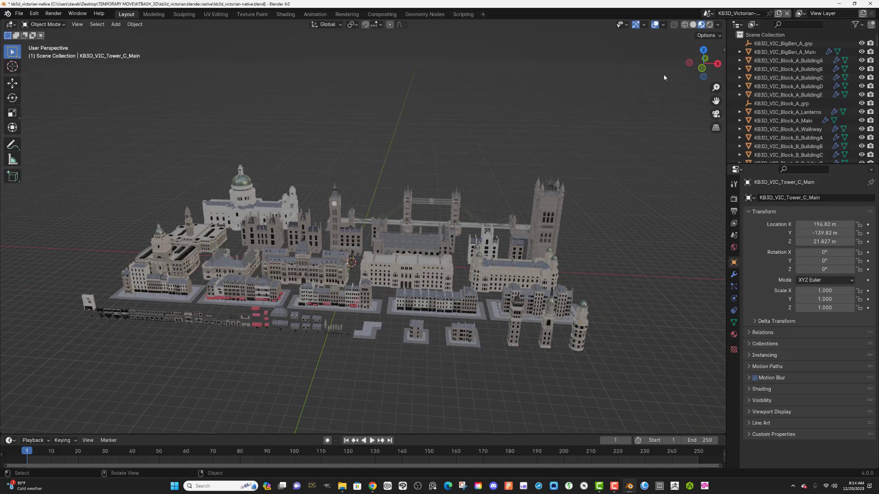
pyautogui.moveTo(701, 67); pyautogui.dragTo(692, 98)
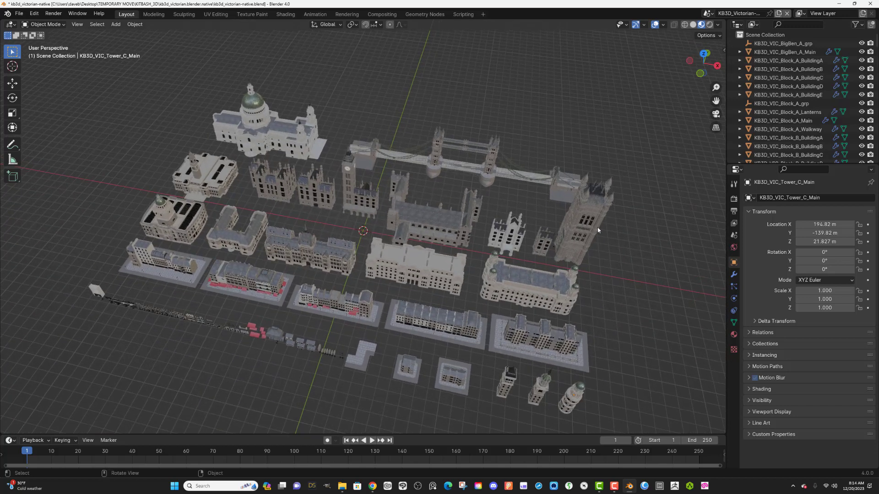
pyautogui.click(583, 241)
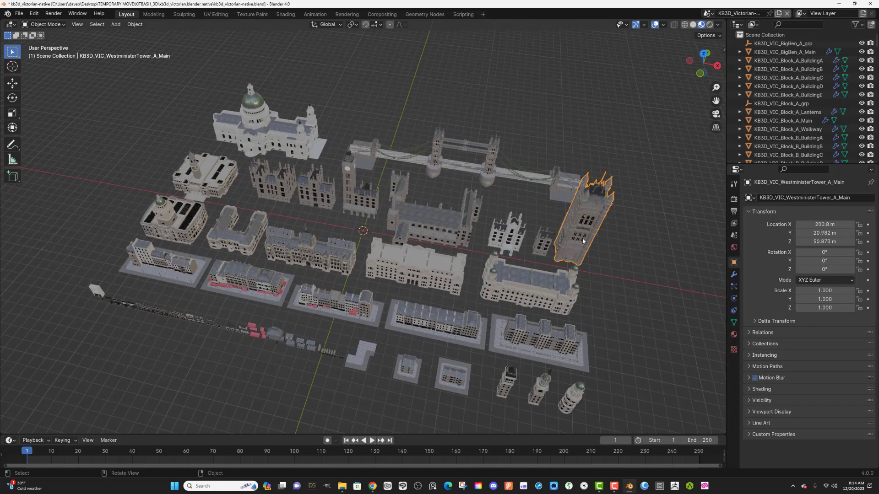
pyautogui.press('g')
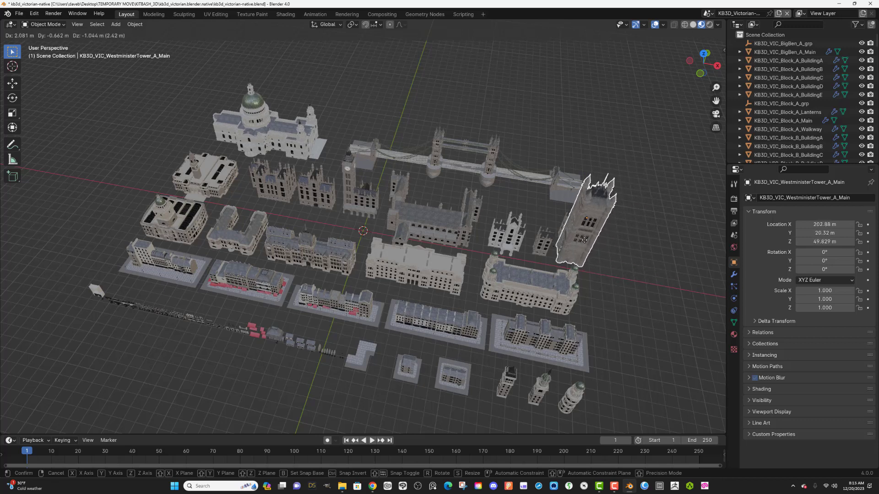
pyautogui.click(584, 240)
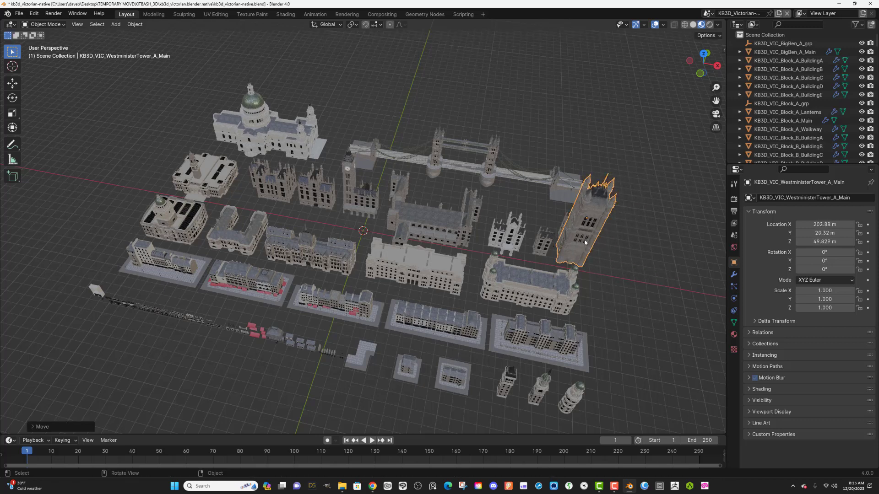
# Step: Move the bridge KB3D_VIC_TowerrBridge_A_Main to about X 93.5 m, Y 122.3 m, Z 30.7 m
pyautogui.click(487, 176)
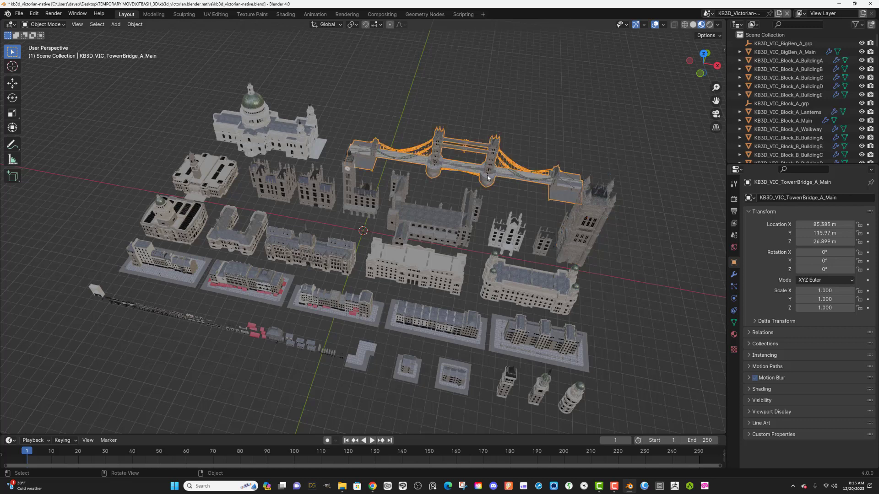
pyautogui.press('g')
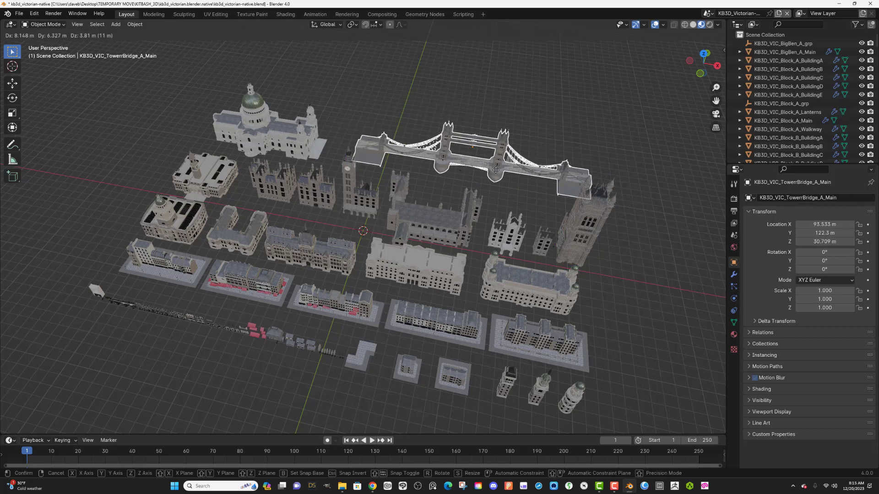
pyautogui.click(496, 171)
# Step: Move the domed building KB3D_VIC_Cathedral_A_Main to about X -147.5 m, Y 112.8 m, Z 24.5 m
pyautogui.click(268, 134)
pyautogui.press('g')
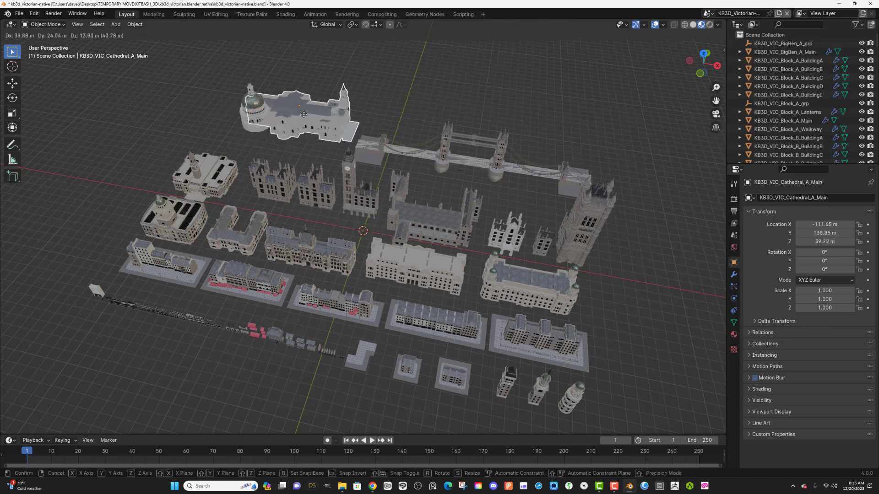
pyautogui.click(265, 134)
pyautogui.scroll(-5, 265, 134)
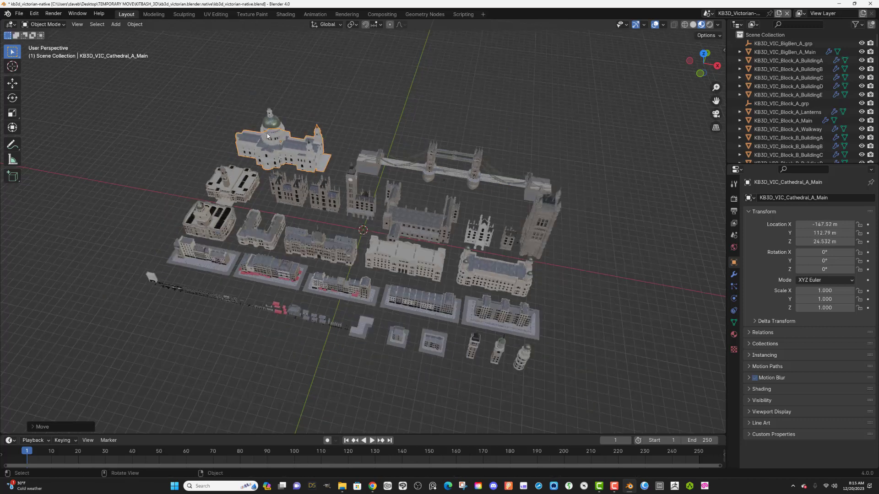
pyautogui.scroll(5, 267, 133)
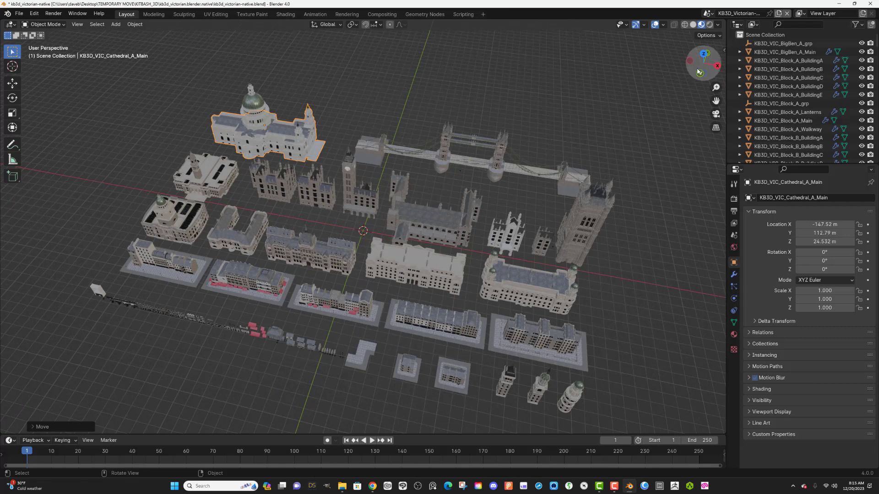
# Step: Move the long spired building KB3D_VIC_Business_D_Main to about X -39.5 m, Y -47.3 m, Z 31.1 m
pyautogui.moveTo(701, 72); pyautogui.dragTo(721, 117)
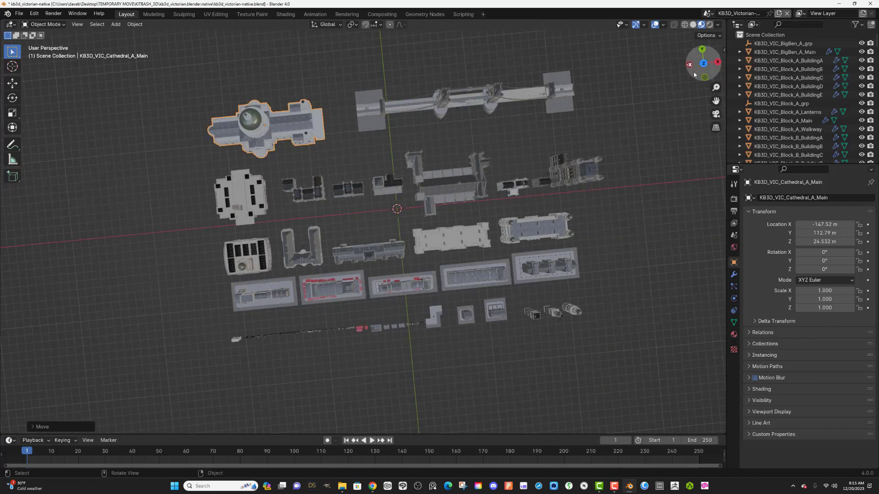
pyautogui.moveTo(705, 68); pyautogui.dragTo(646, 77)
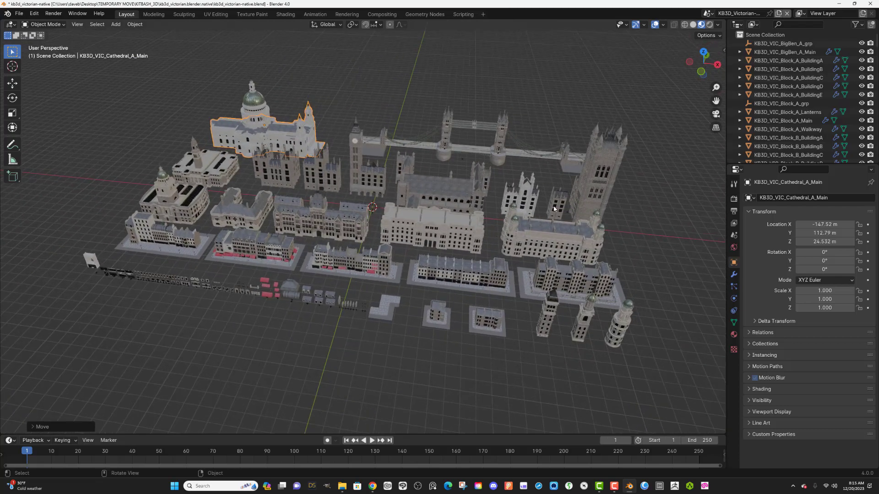
pyautogui.click(529, 200)
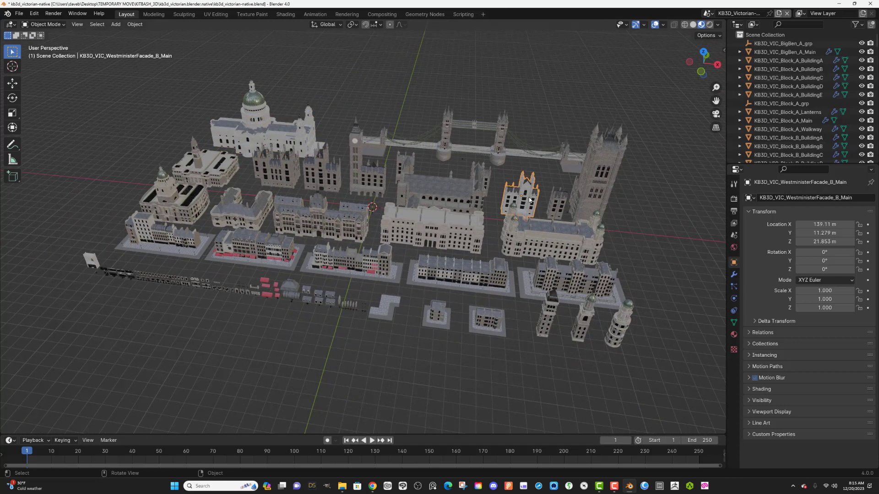
pyautogui.scroll(10, 529, 199)
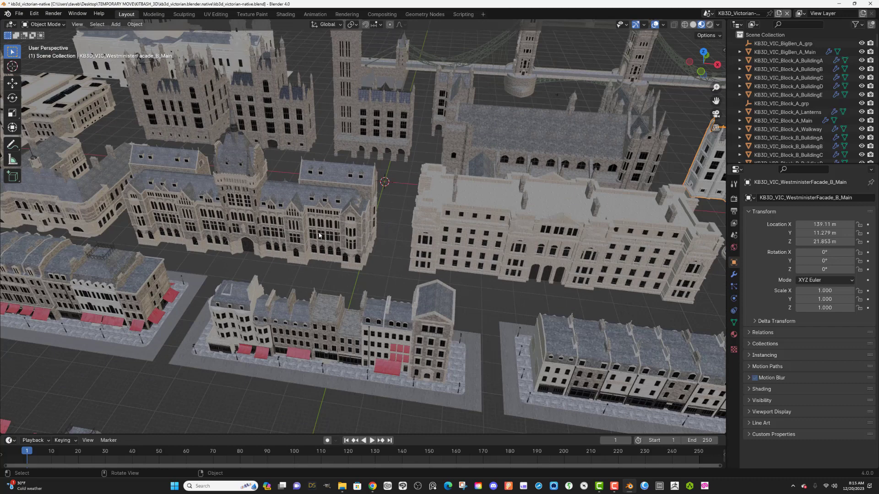
pyautogui.click(319, 235)
pyautogui.press('g')
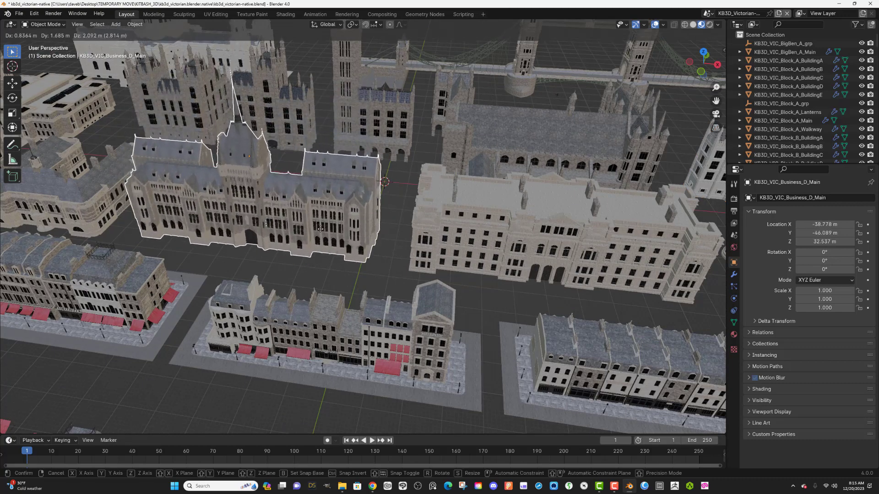
pyautogui.click(319, 231)
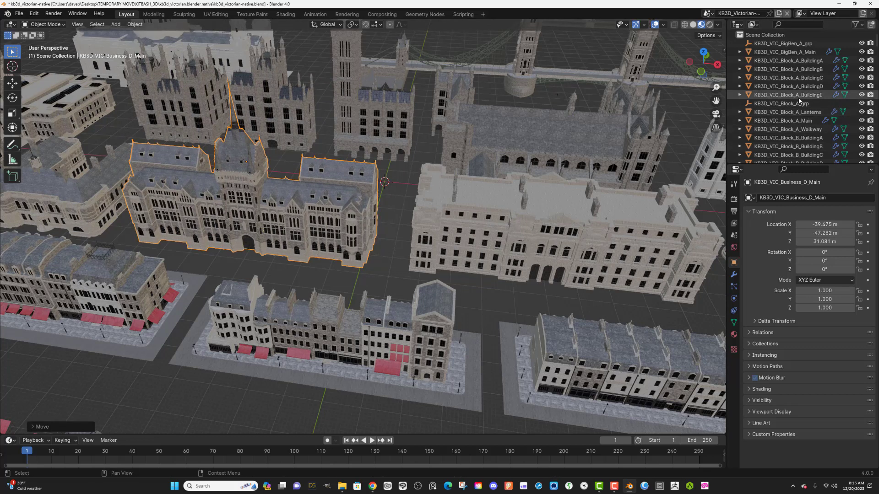
# Step: Delete the leftover group empties KB3D_VIC_BigBen_A_grp, KB3D_VIC_Block_A_grp, KB3D_VIC_Block_B_grp and KB3D_VIC_Block_C_grp
pyautogui.click(804, 45)
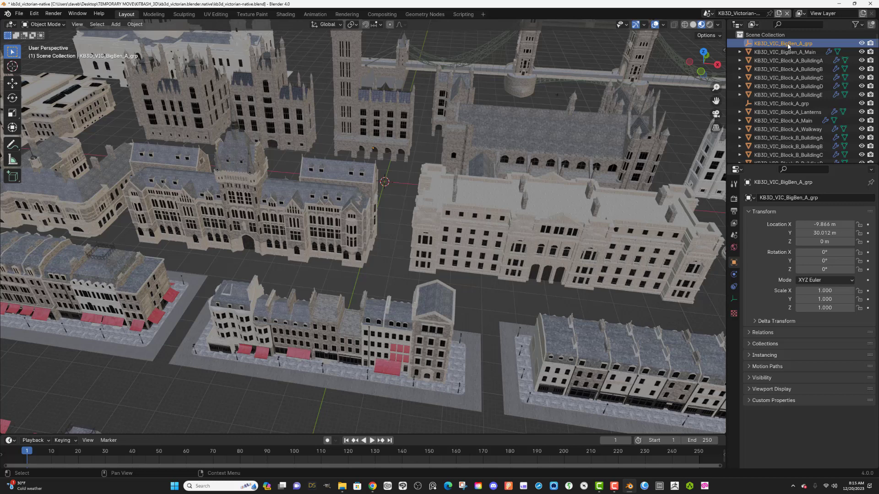
pyautogui.press('x')
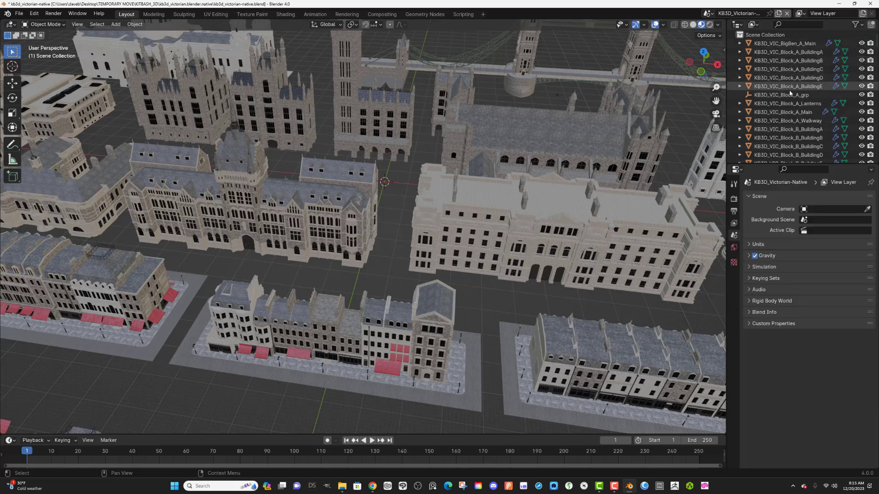
pyautogui.scroll(-5, 790, 95)
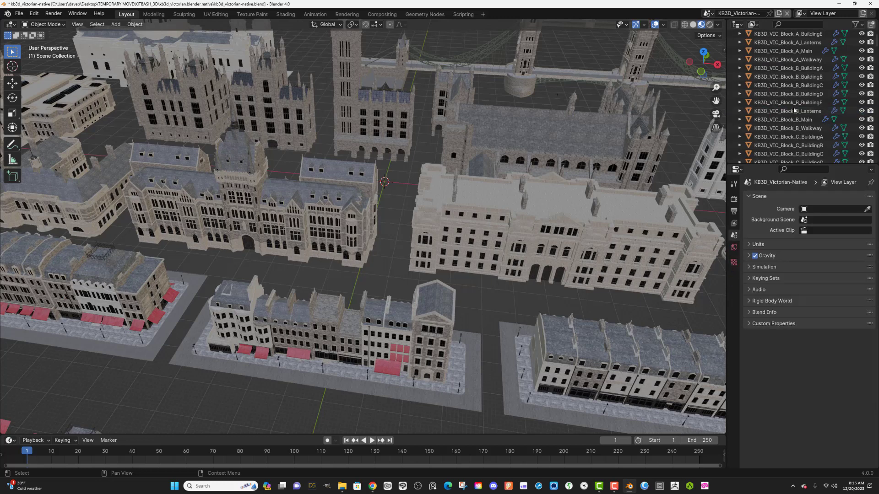
pyautogui.scroll(-3, 793, 111)
pyautogui.click(793, 135)
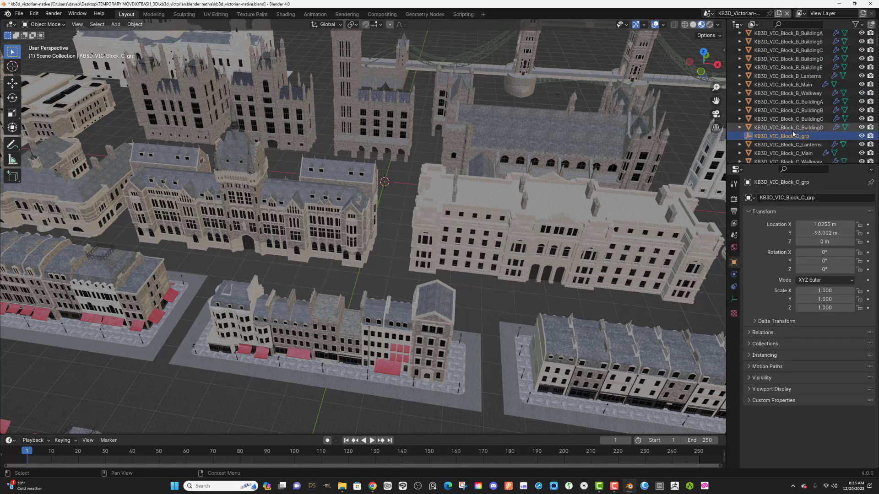
pyautogui.press('Delete')
# Step: Delete the leftover group empties KB3D_VIC_Block_D_grp, KB3D_VIC_Block_E_grp and KB3D_VIC_Block_F_grp
pyautogui.scroll(-8, 793, 134)
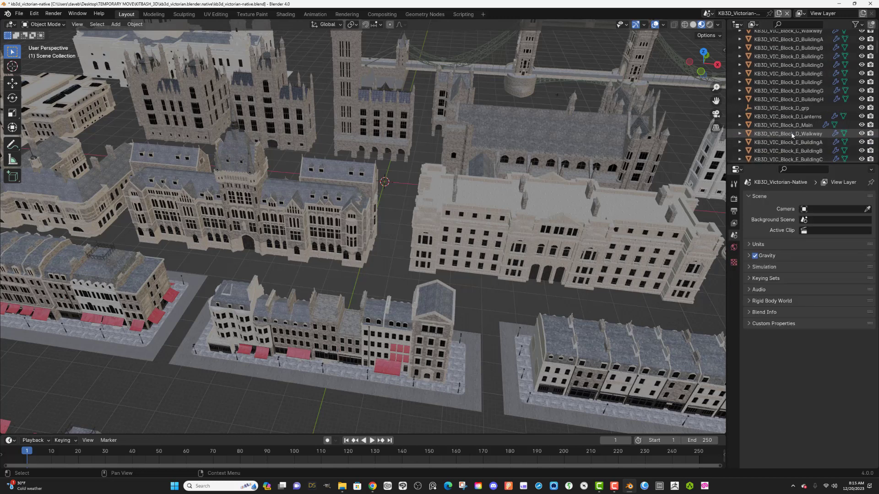
pyautogui.click(783, 110)
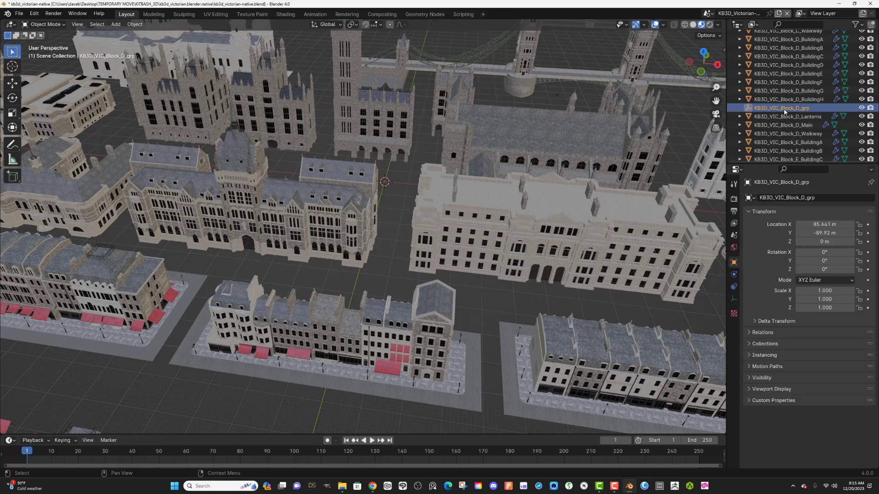
pyautogui.press('Delete')
pyautogui.scroll(-5, 785, 117)
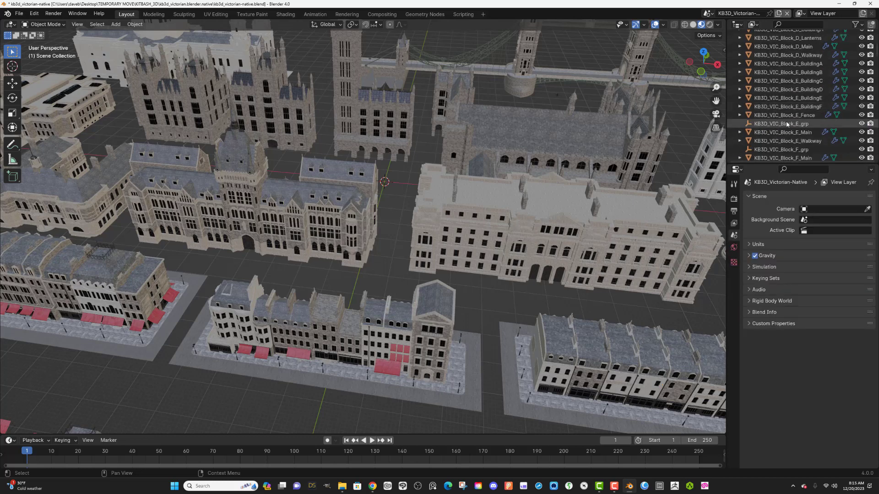
pyautogui.click(786, 124)
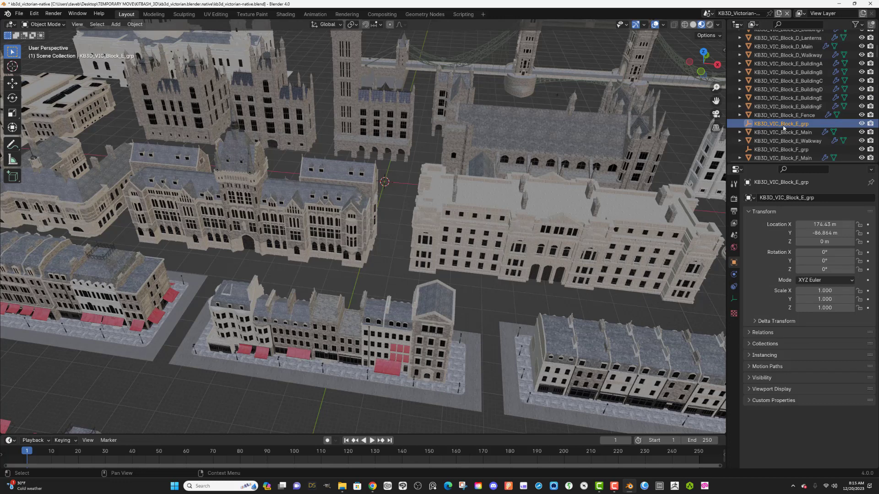
pyautogui.press('Delete')
pyautogui.click(780, 141)
pyautogui.press('Delete')
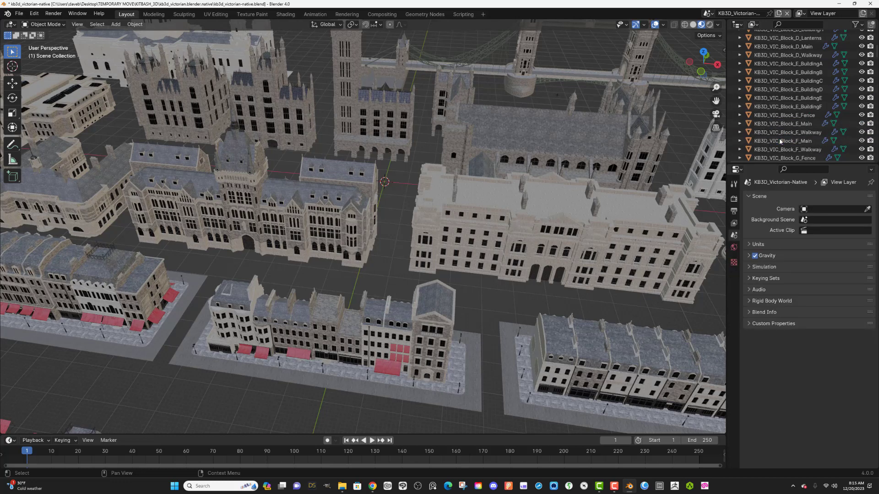
# Step: Delete the leftover group empties KB3D_VIC_Block_G_grp, KB3D_VIC_Business_A_grp and KB3D_VIC_Business_B_grp
pyautogui.scroll(-4, 780, 137)
pyautogui.click(772, 115)
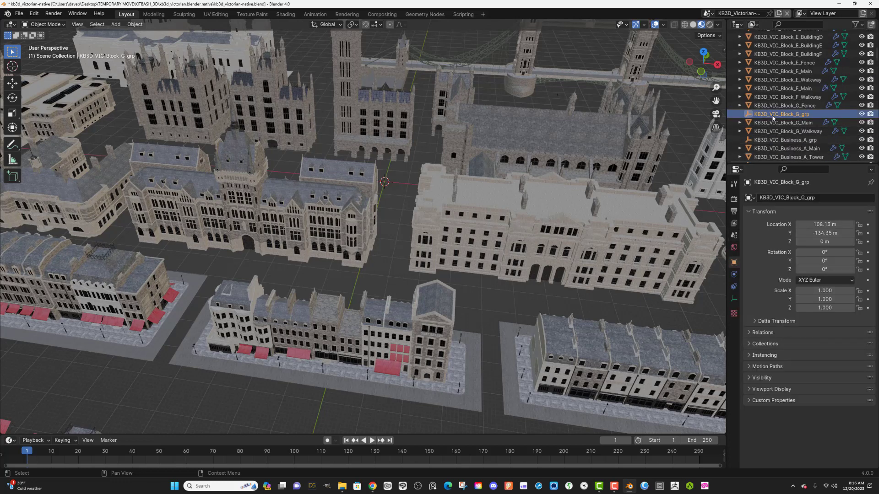
pyautogui.press('Delete')
pyautogui.click(773, 132)
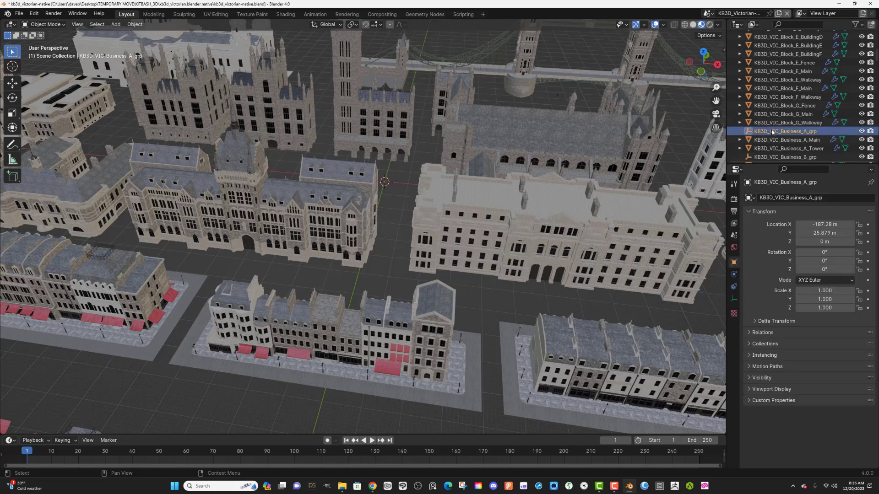
pyautogui.press('Delete')
pyautogui.scroll(-3, 772, 133)
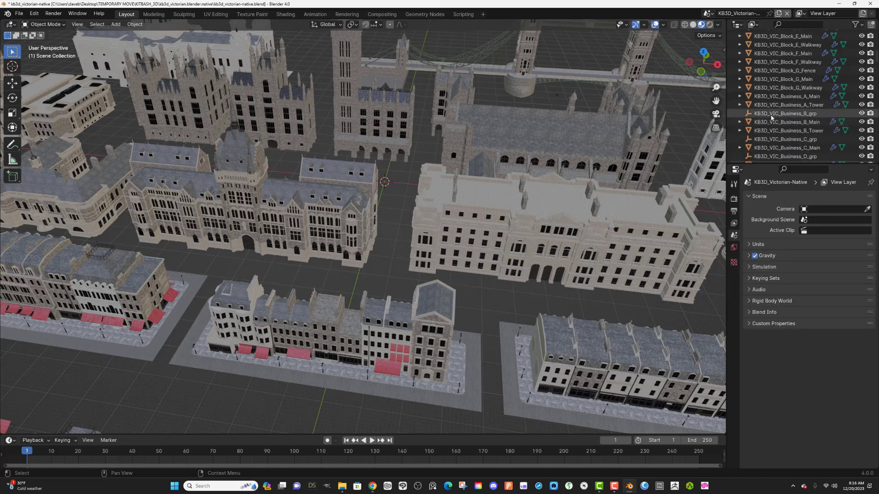
pyautogui.click(773, 113)
pyautogui.press('Delete')
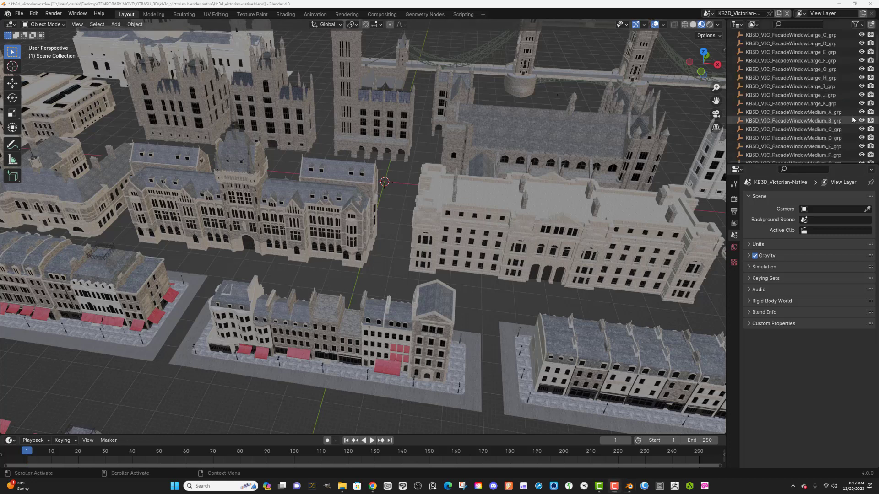
# Step: Limit the Outliner's object filter to empties only, leaving out meshes, cameras, object contents and object children
pyautogui.click(855, 24)
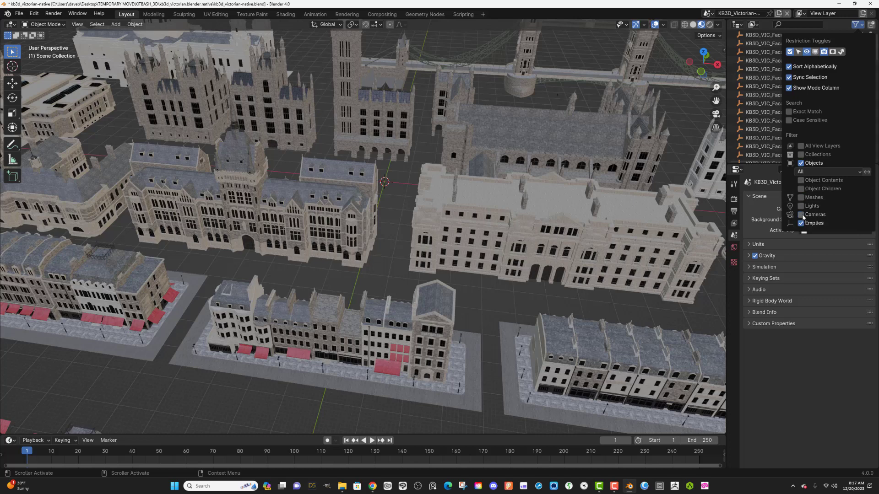
pyautogui.click(802, 215)
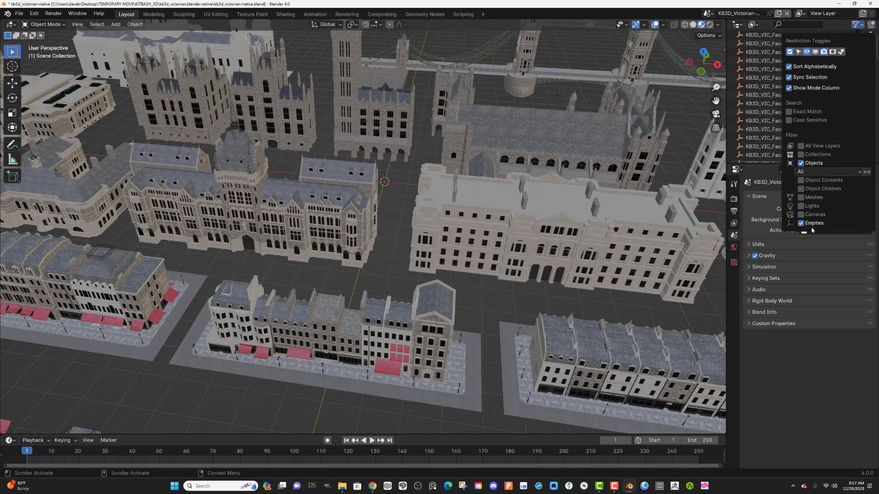
pyautogui.click(800, 180)
pyautogui.click(801, 189)
pyautogui.click(801, 197)
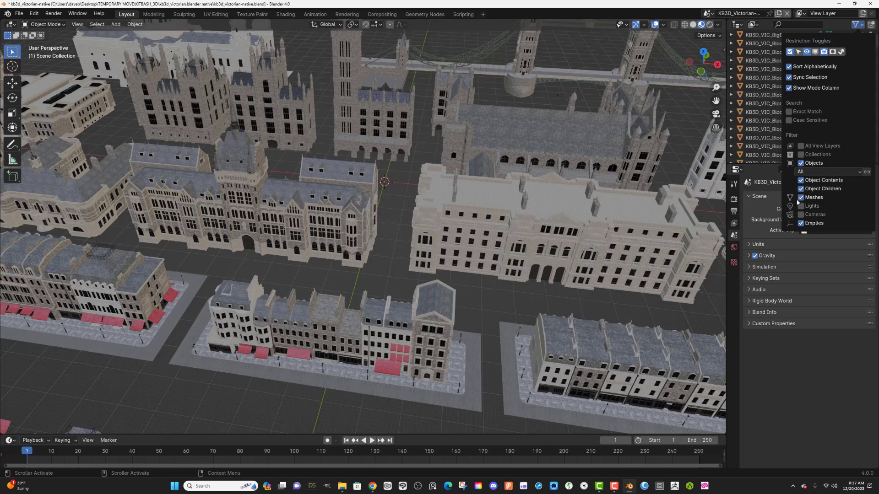
pyautogui.click(801, 197)
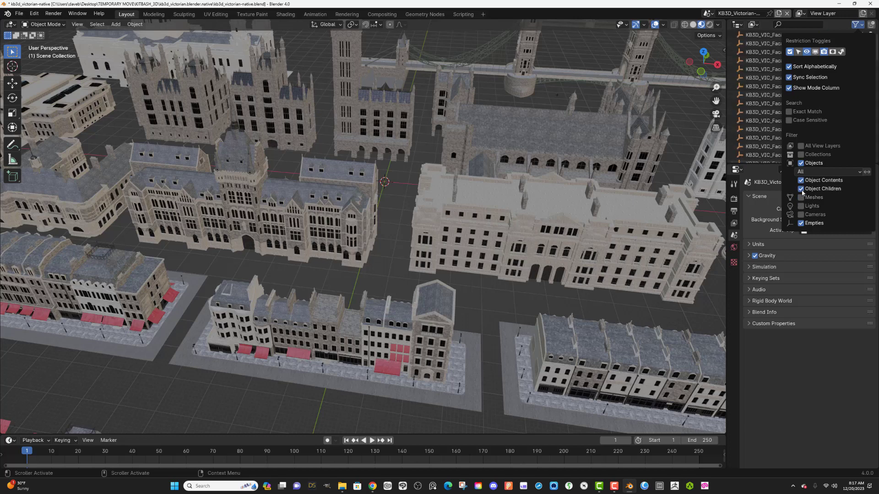
pyautogui.click(801, 189)
pyautogui.click(801, 181)
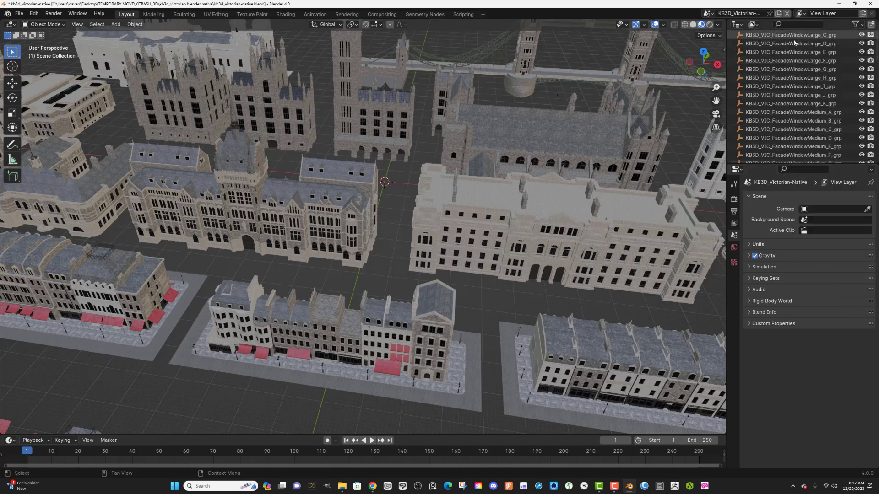
# Step: Delete all remaining group empties, from KB3D_VIC_FacadeWindowLarge_C_grp through KB3D_VIC_WestministerTower_A_grp
pyautogui.click(794, 37)
pyautogui.scroll(-15, 805, 73)
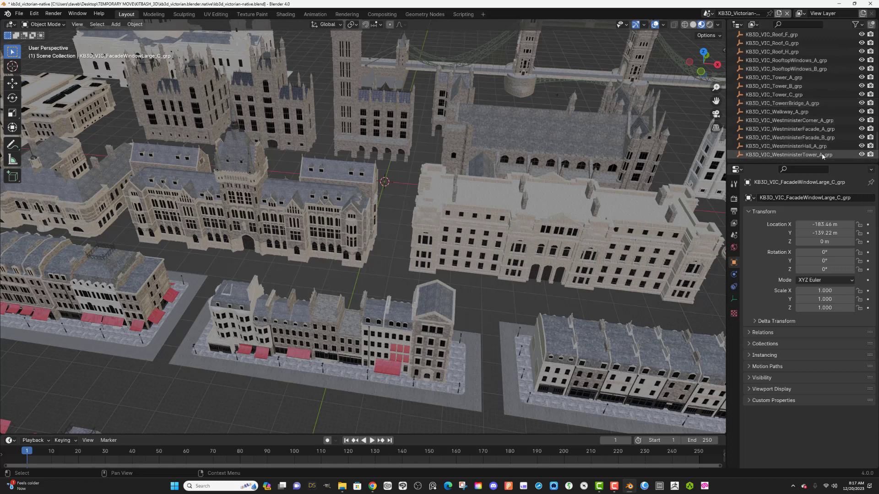
pyautogui.keyDown('shift'); pyautogui.click(822, 155); pyautogui.keyUp('shift')
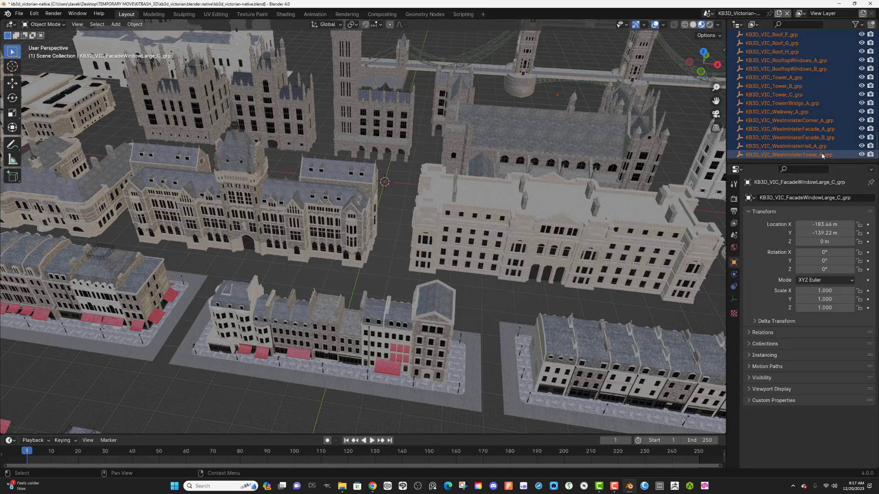
pyautogui.press('Delete')
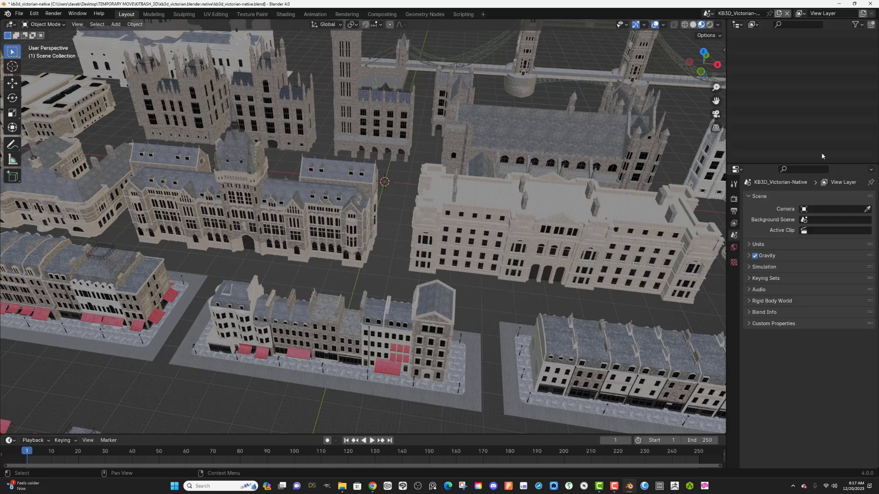
# Step: Re-enable meshes, lights, cameras, object children and object contents in the Outliner's filter
pyautogui.click(855, 25)
pyautogui.click(801, 198)
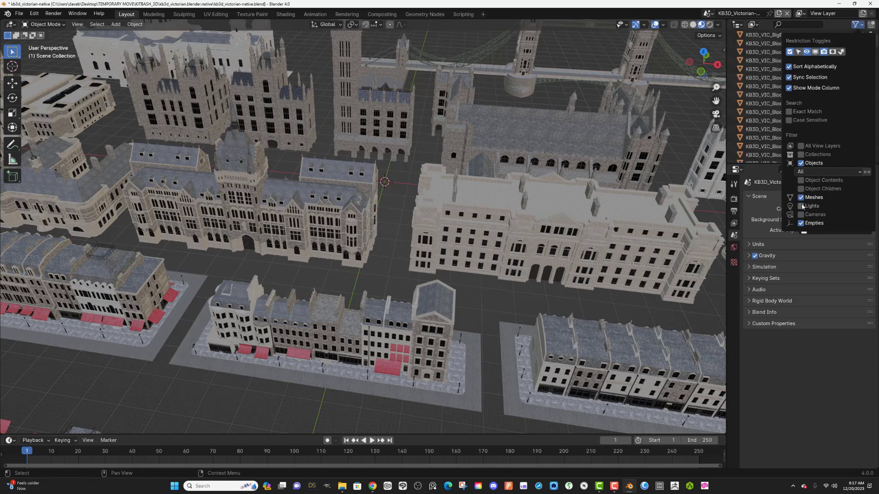
pyautogui.click(801, 206)
pyautogui.click(801, 214)
pyautogui.click(801, 189)
pyautogui.click(801, 180)
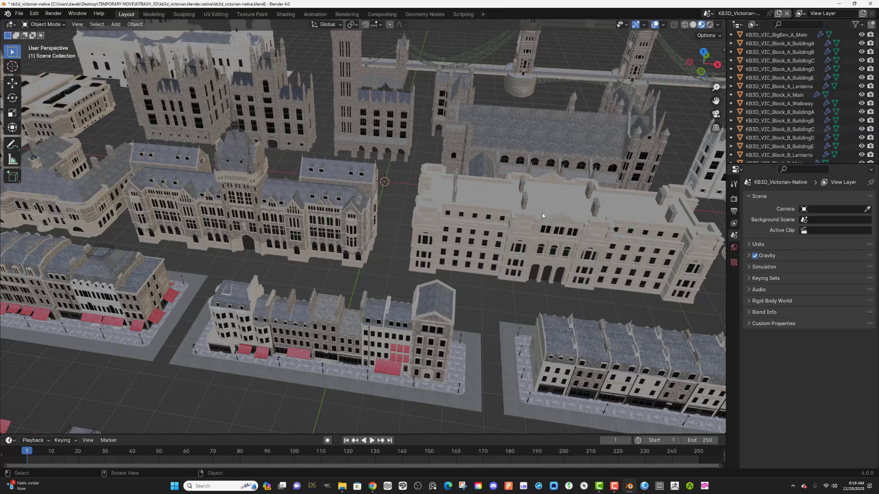
# Step: Apply all modifiers, including the display subdivision, on the clock tower KB3D_VIC_BigBen_A_Main
pyautogui.scroll(-3, 542, 213)
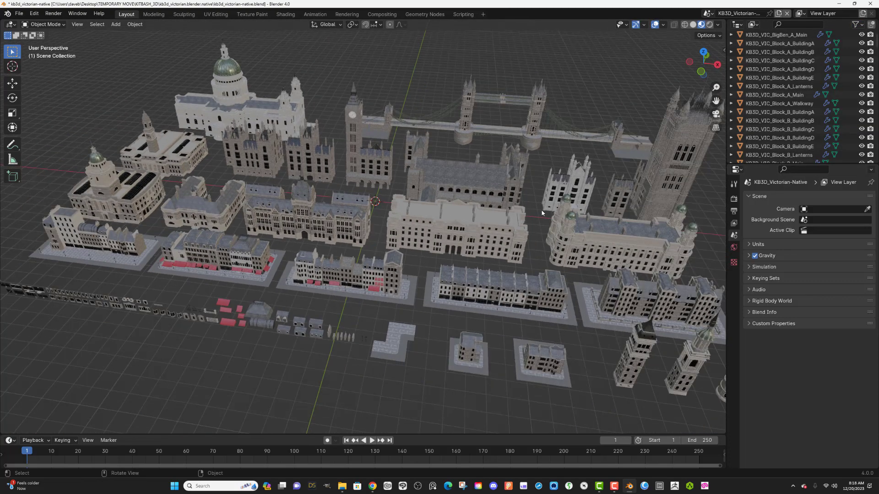
pyautogui.scroll(-2, 541, 213)
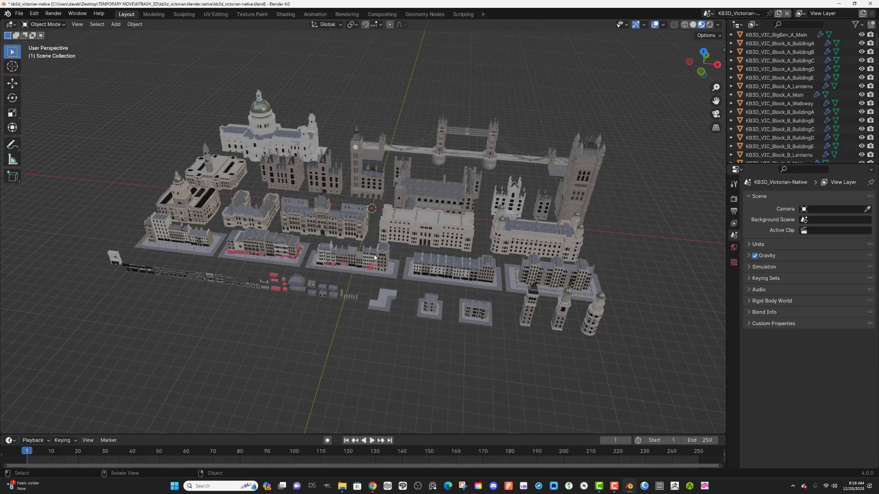
pyautogui.scroll(2, 374, 258)
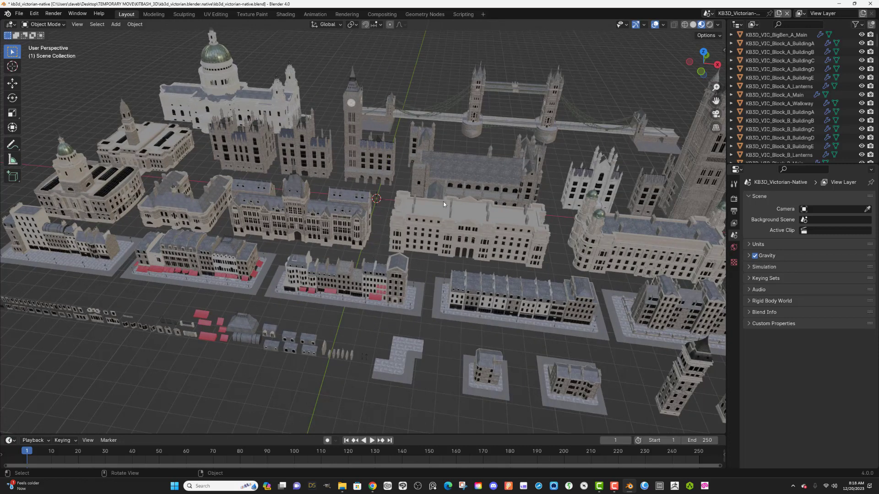
pyautogui.click(798, 36)
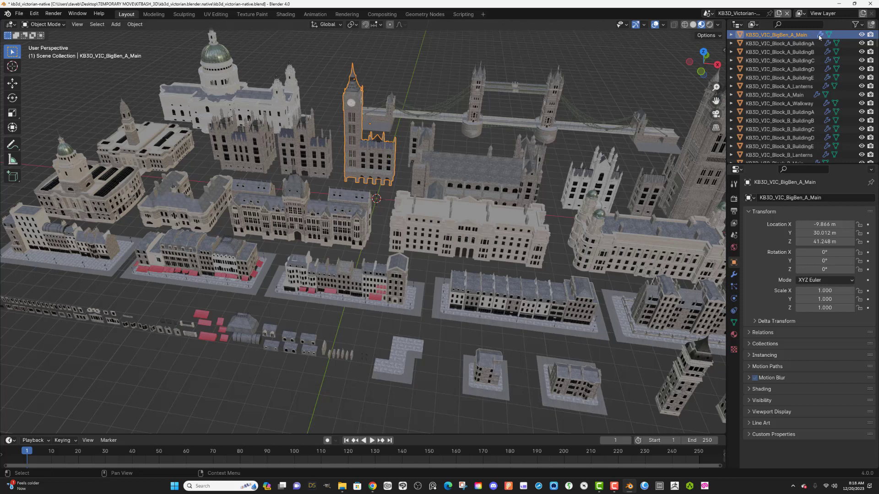
pyautogui.click(734, 274)
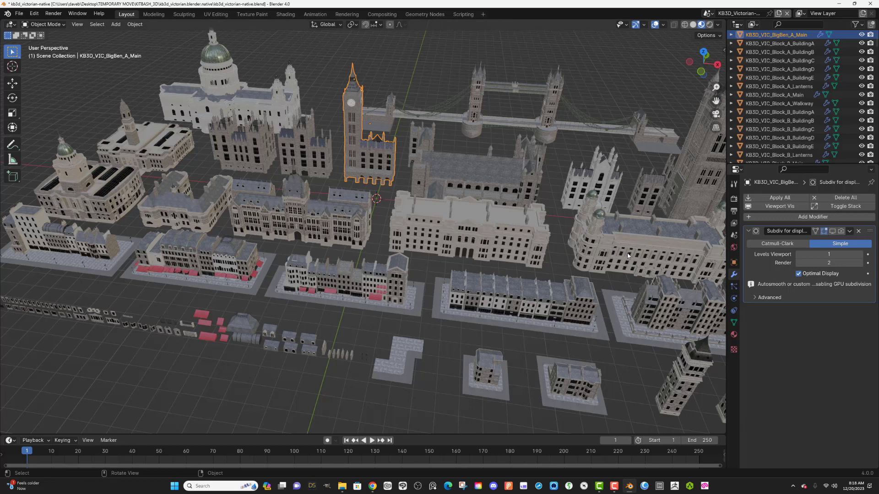
pyautogui.click(792, 199)
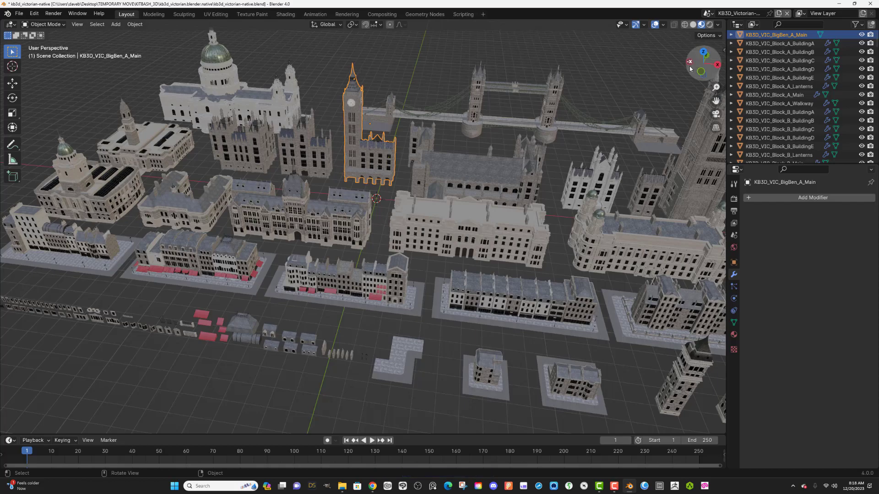
# Step: Move the clock tower KB3D_VIC_BigBen_A_Main a short distance towards the neighbouring Westminster facades
pyautogui.moveTo(702, 62); pyautogui.dragTo(721, 69)
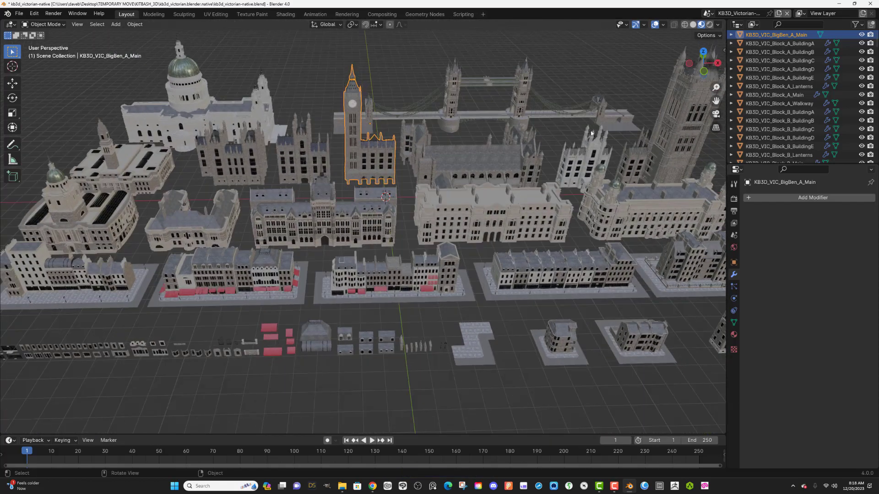
pyautogui.scroll(3, 716, 99)
pyautogui.moveTo(716, 101); pyautogui.dragTo(716, 162)
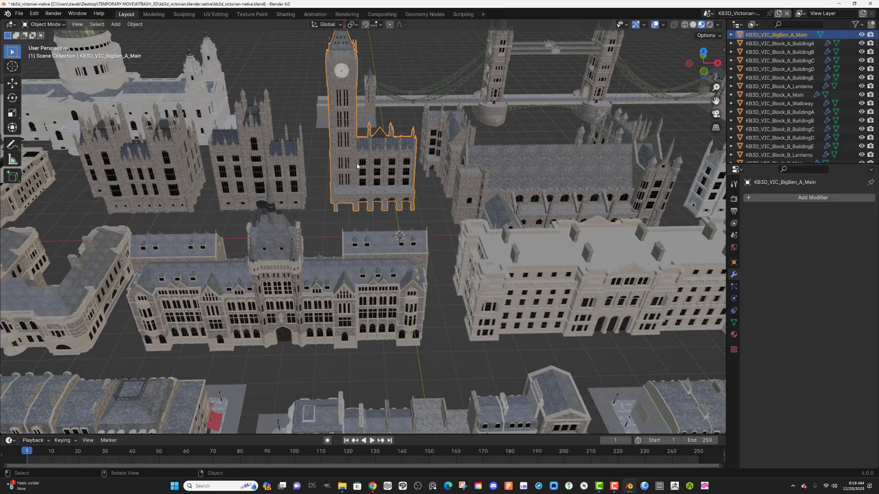
pyautogui.press('g')
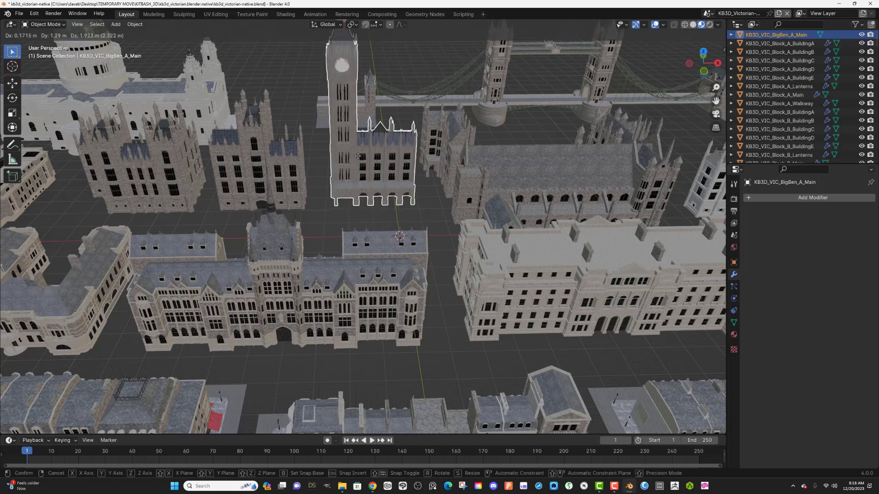
pyautogui.click(363, 107)
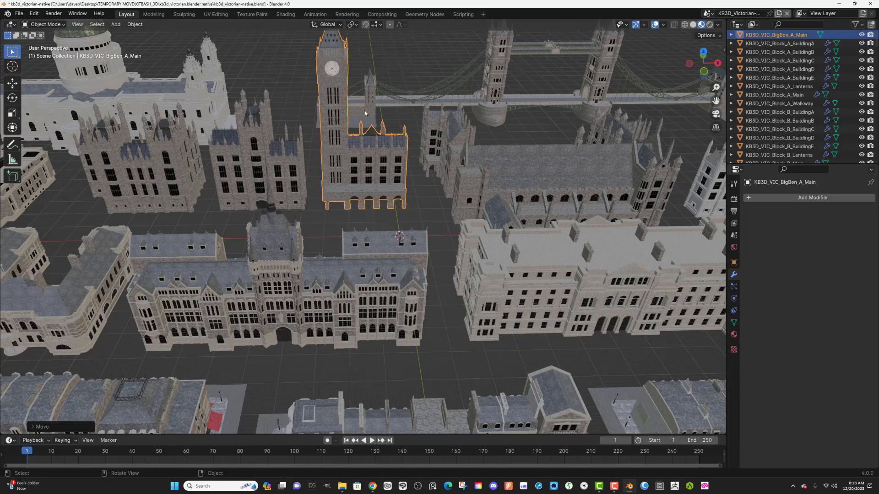
# Step: Set the origin of KB3D_VIC_BigBen_A_Main to its geometry
pyautogui.rightClick(381, 152)
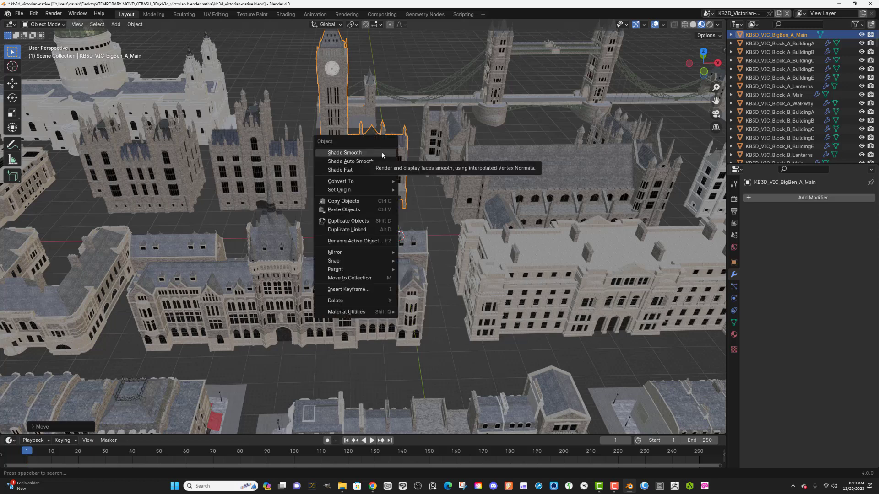
pyautogui.moveTo(381, 192)
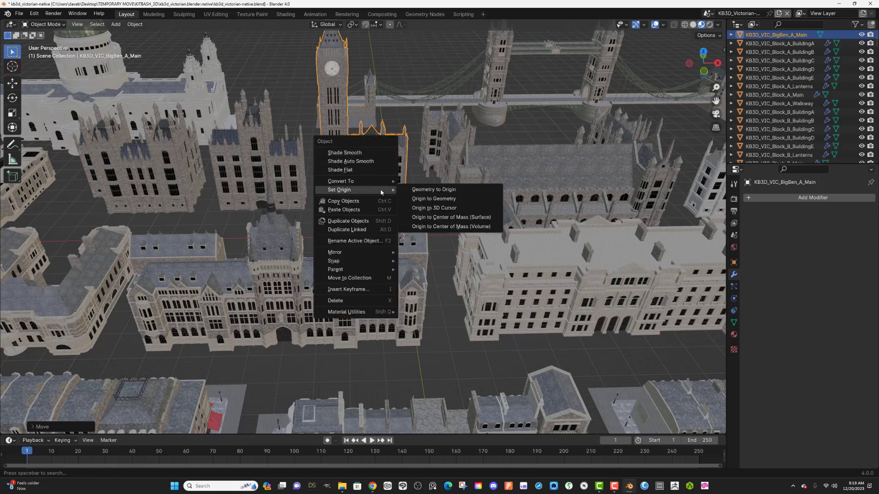
pyautogui.click(449, 200)
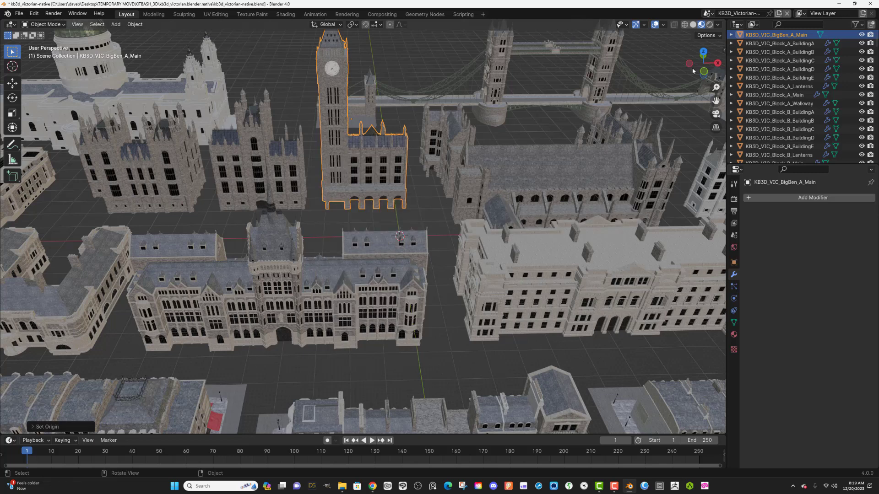
# Step: Apply all modifiers, including the display subdivision, on the long hall KB3D_VIC_WestministerHall_A_Main
pyautogui.moveTo(705, 65); pyautogui.dragTo(548, 179)
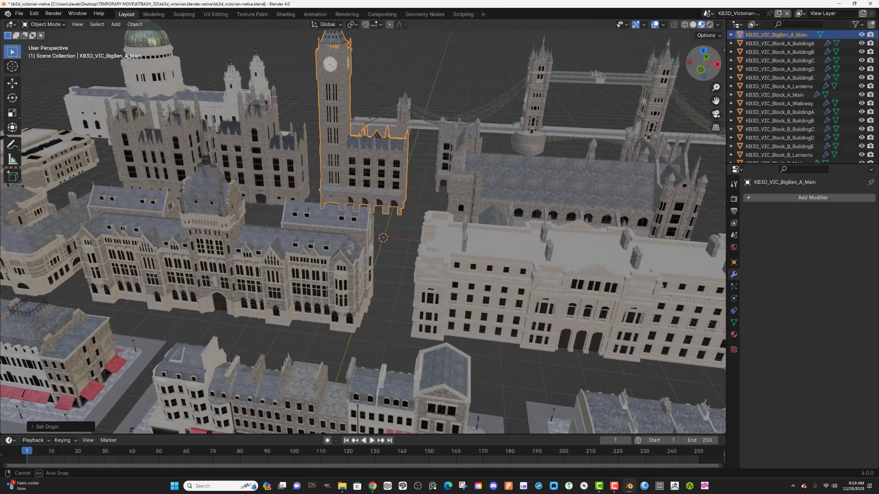
pyautogui.click(548, 179)
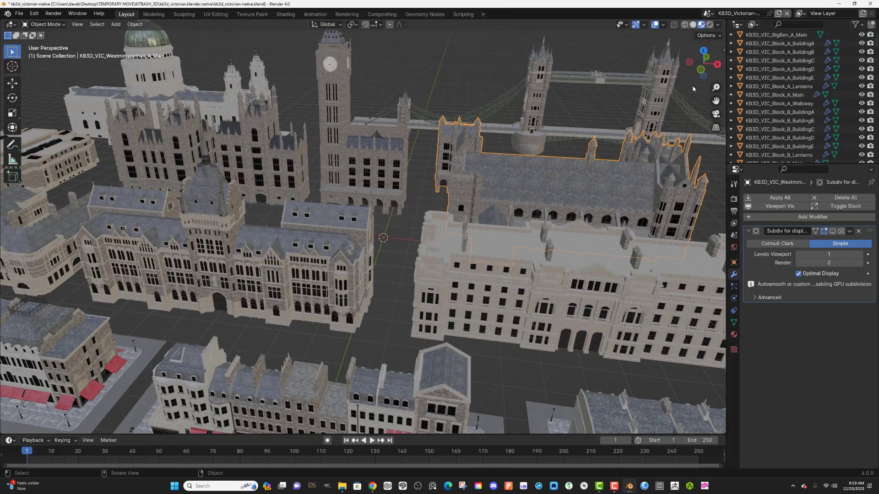
pyautogui.click(784, 198)
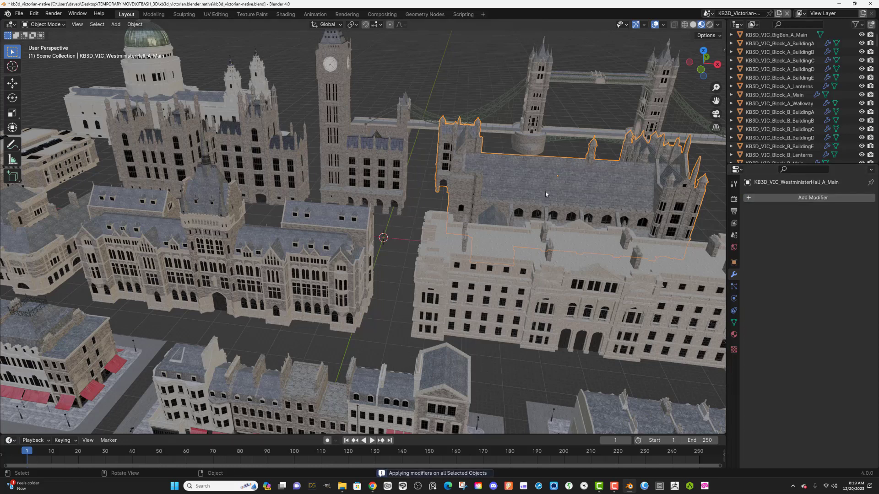
# Step: Move KB3D_VIC_WestministerHall_A_Main a short distance back, clear of the long white business building in front of it
pyautogui.press('g')
pyautogui.click(542, 169)
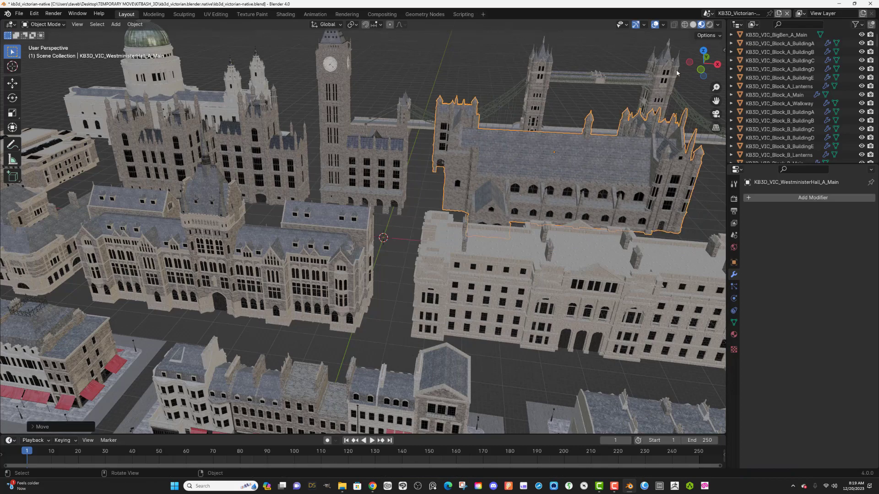
pyautogui.moveTo(687, 69); pyautogui.dragTo(670, 74)
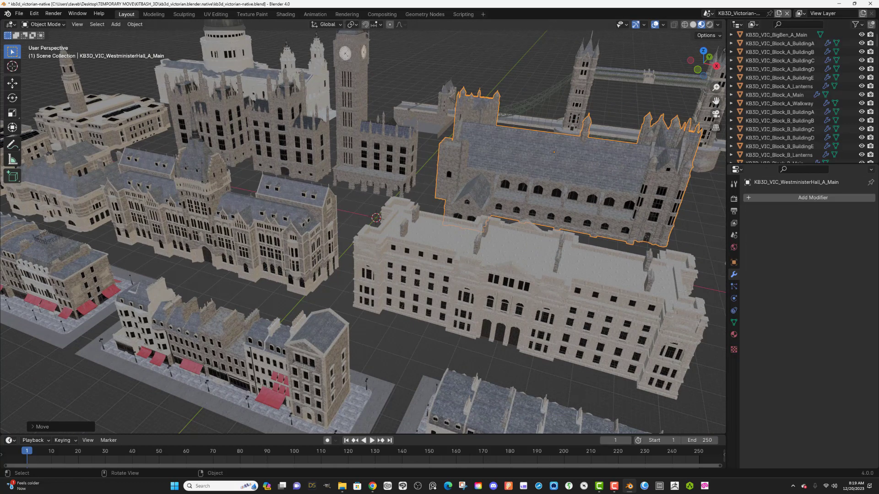
# Step: Apply all modifiers on the outliner objects from KB3D_VIC_Business_F_Main through KB3D_VIC_FabricRoof_F_Main
pyautogui.click(818, 44)
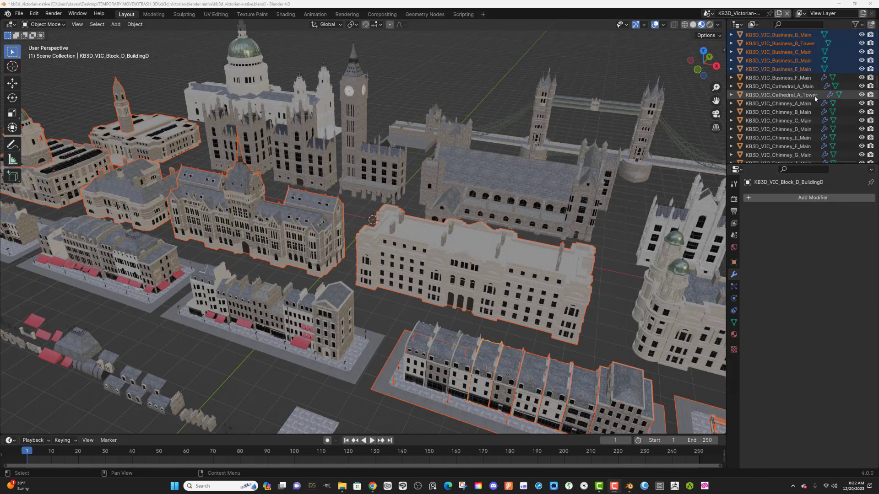
pyautogui.click(809, 79)
pyautogui.scroll(-5, 812, 118)
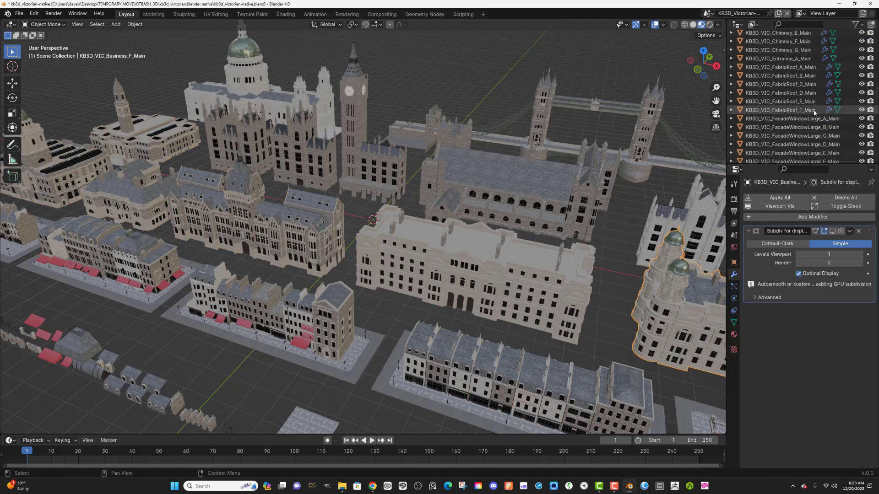
pyautogui.keyDown('shift'); pyautogui.click(814, 112); pyautogui.keyUp('shift')
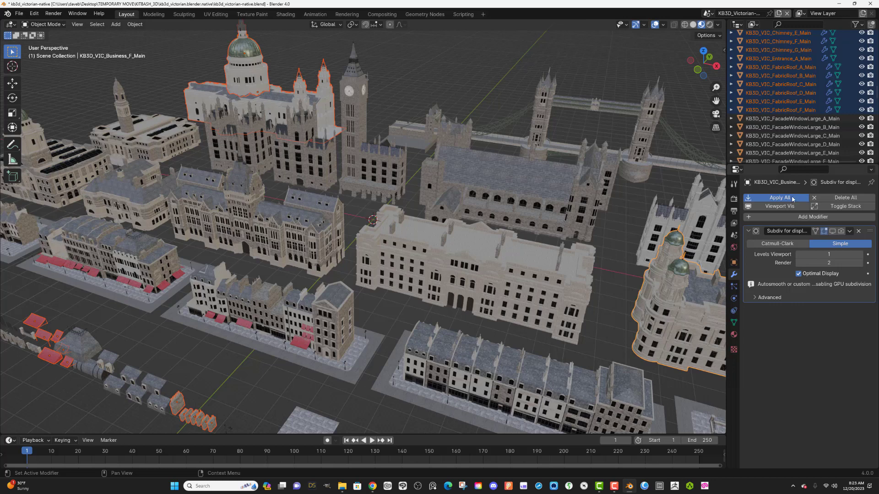
pyautogui.click(792, 199)
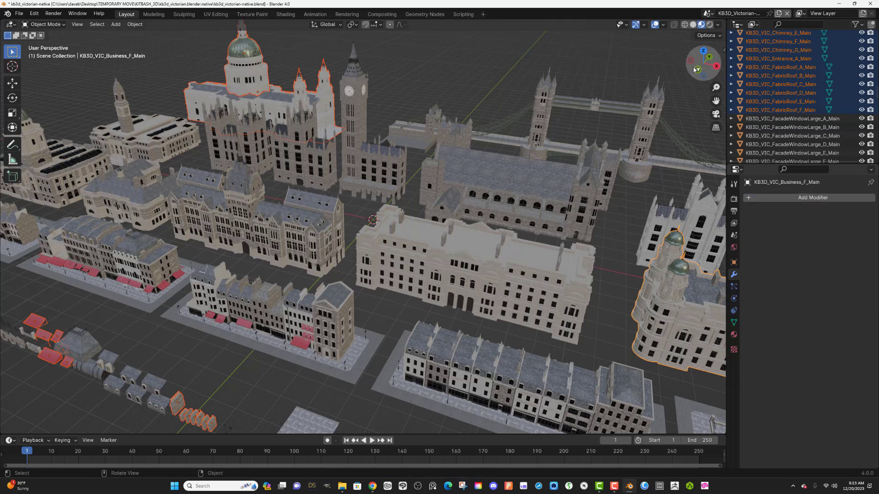
# Step: Apply all modifiers on the outliner objects from KB3D_VIC_Fence_A_Main through KB3D_VIC_Walkway_A_Main
pyautogui.moveTo(694, 70); pyautogui.dragTo(714, 83)
pyautogui.scroll(-20, 806, 140)
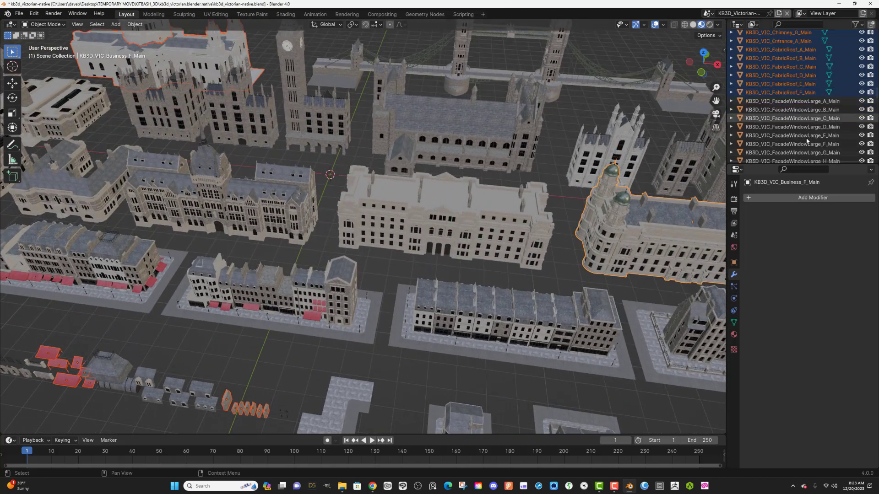
pyautogui.scroll(1, 809, 137)
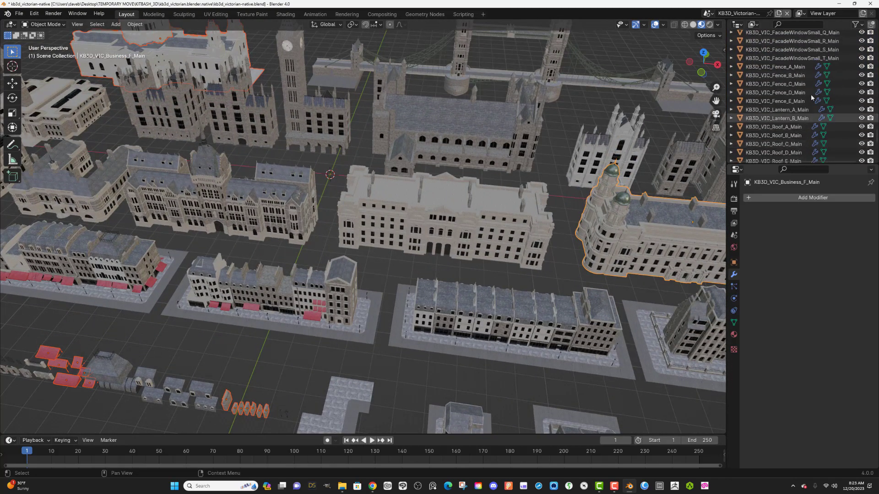
pyautogui.click(809, 66)
pyautogui.scroll(-4, 808, 78)
pyautogui.scroll(-5, 808, 94)
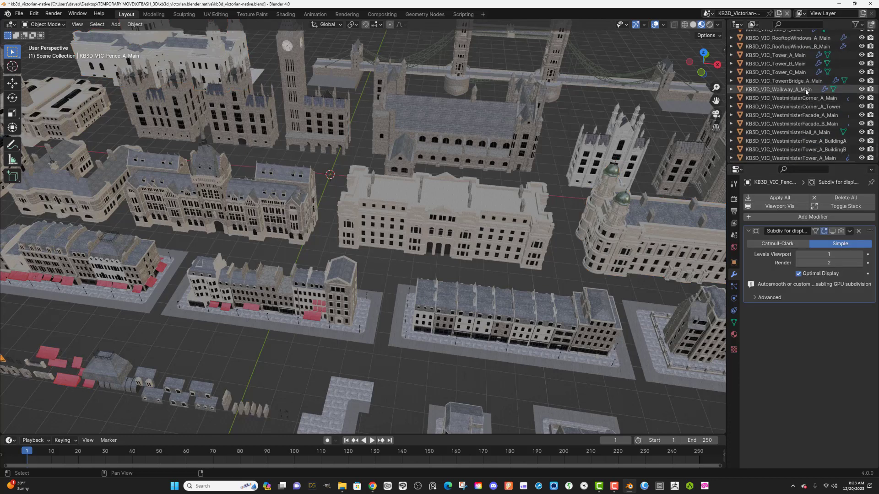
pyautogui.keyDown('shift'); pyautogui.click(806, 90); pyautogui.keyUp('shift')
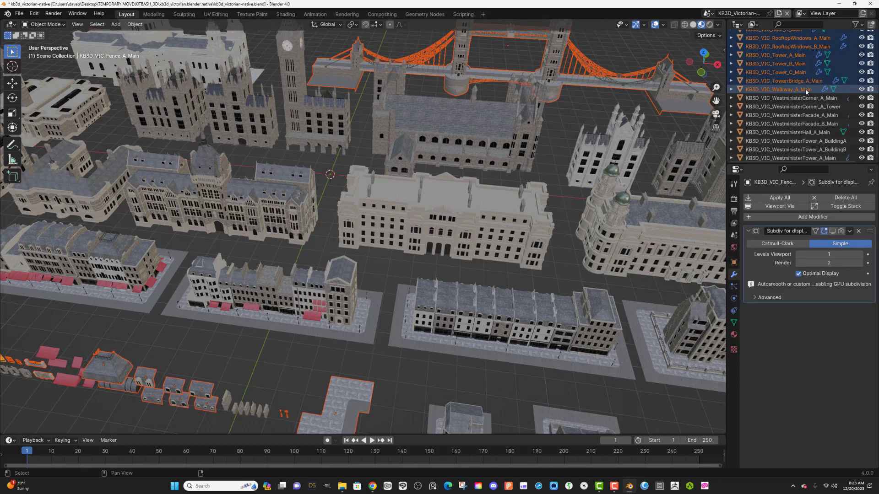
pyautogui.click(781, 198)
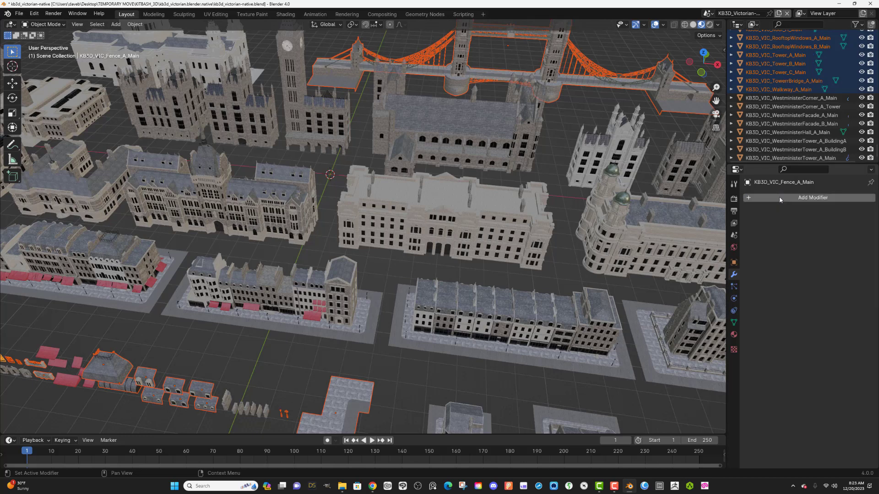
# Step: Widen the outliner and apply all modifiers on the objects from KB3D_VIC_WestministerCorner_A_Main through KB3D_VIC_WestministerTower_A_Main
pyautogui.click(814, 98)
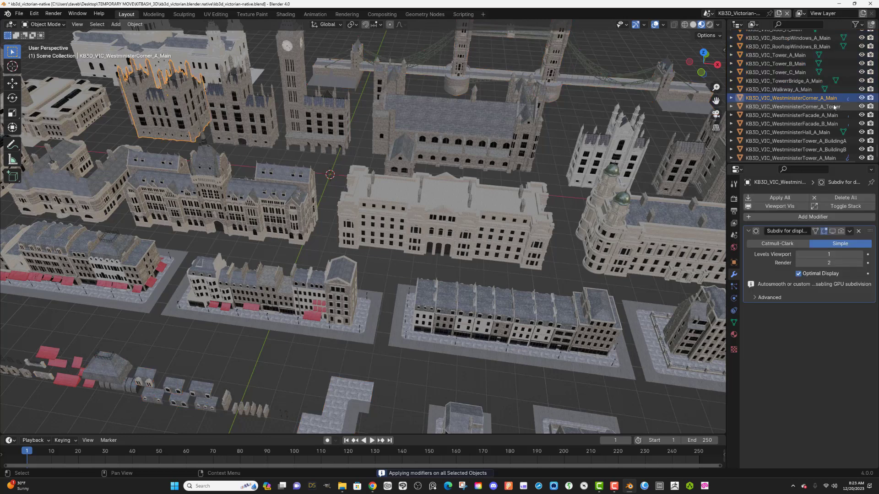
pyautogui.moveTo(726, 108); pyautogui.dragTo(668, 110)
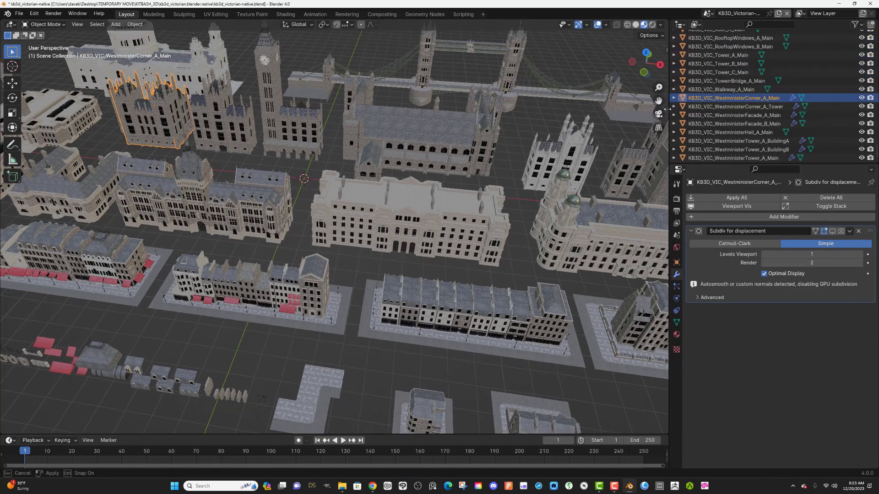
pyautogui.keyDown('shift'); pyautogui.click(770, 155); pyautogui.keyUp('shift')
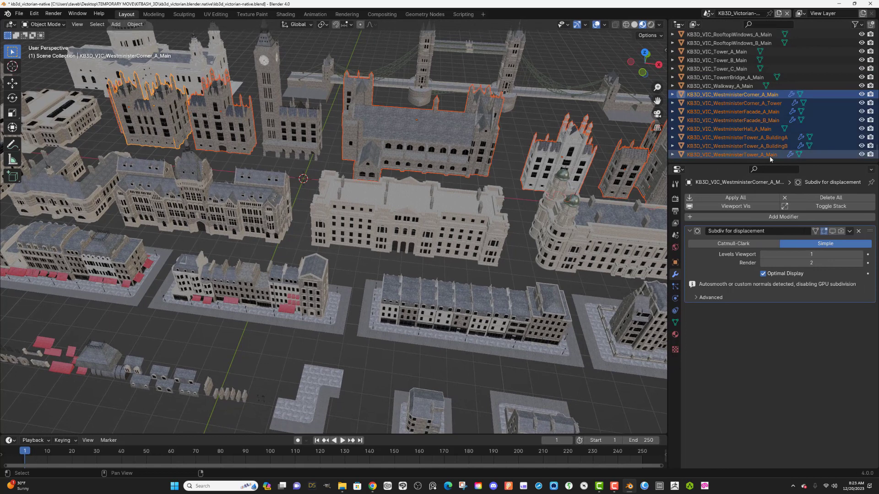
pyautogui.click(736, 198)
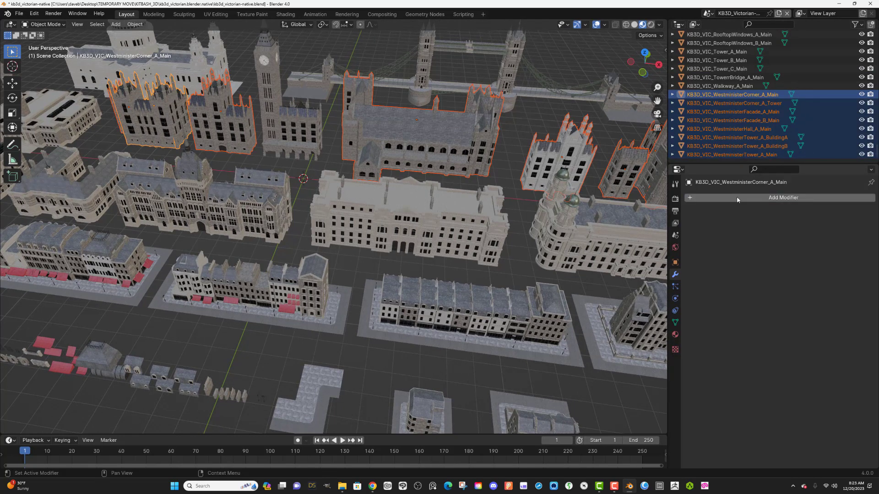
# Step: Turn the timeline area into an Asset Browser and adjust its height below the 3D viewport
pyautogui.moveTo(642, 62); pyautogui.dragTo(669, 62)
pyautogui.scroll(-8, 521, 158)
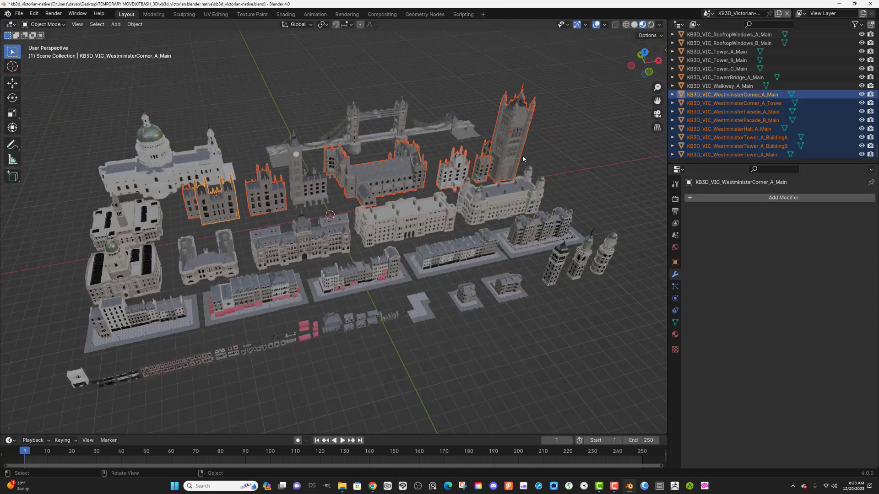
pyautogui.scroll(2, 521, 155)
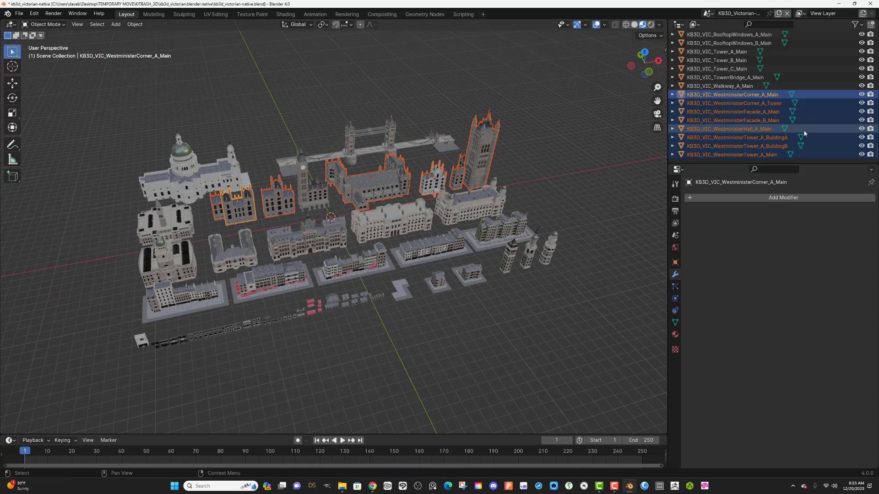
pyautogui.moveTo(876, 150); pyautogui.dragTo(877, 40)
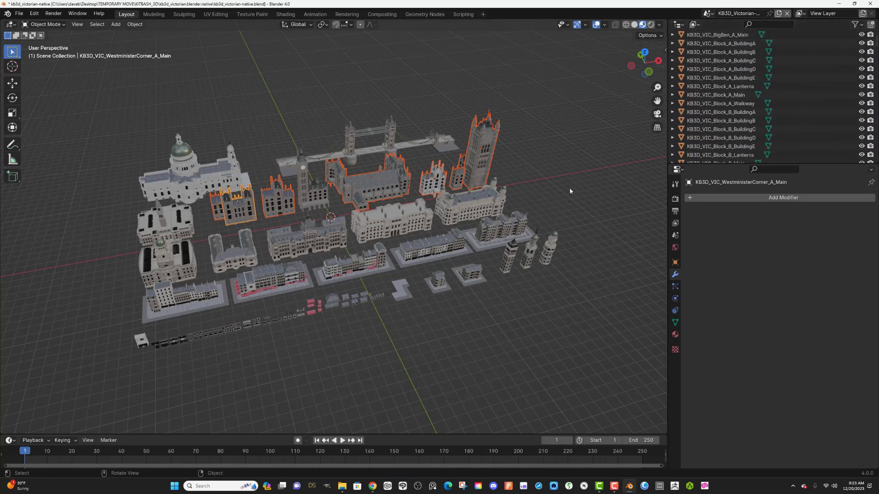
pyautogui.click(10, 441)
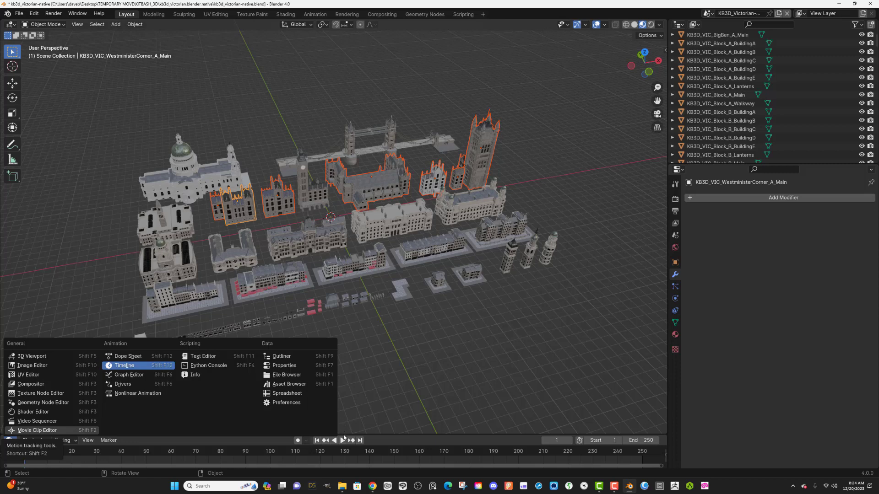
pyautogui.moveTo(388, 434); pyautogui.dragTo(360, 393)
pyautogui.click(10, 392)
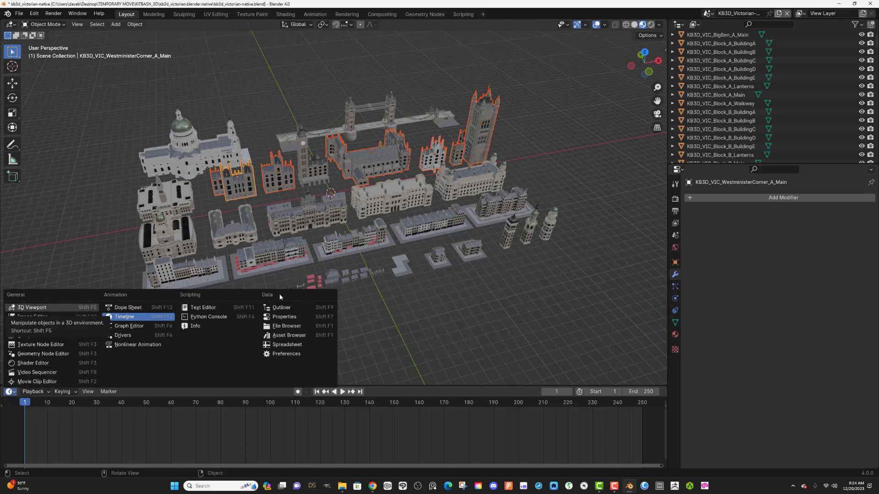
pyautogui.click(297, 337)
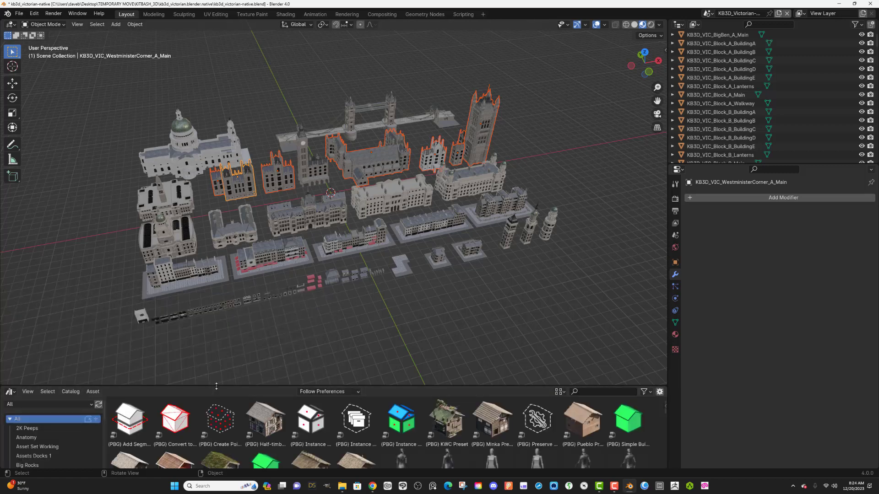
pyautogui.moveTo(216, 387); pyautogui.dragTo(289, 409)
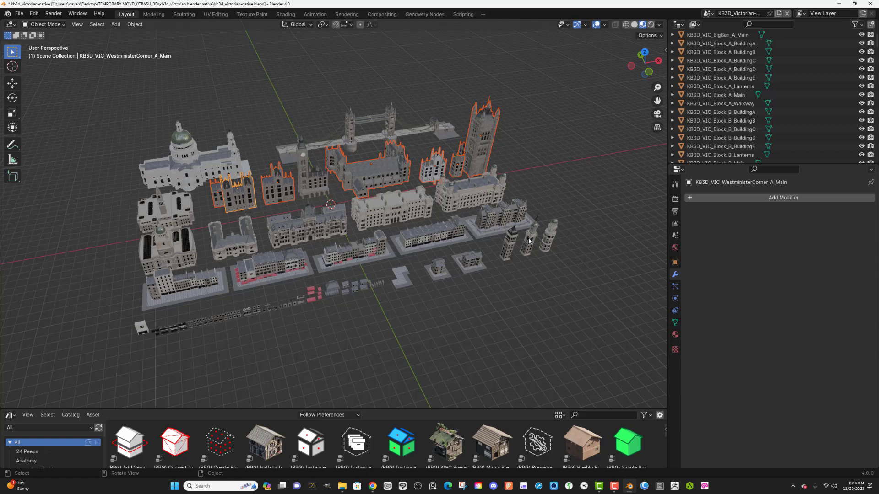
# Step: Review the Victorian kit's objects in the outliner, including the cathedral and KB3D_VIC_Block_D_BuildingD, BuildingE and BuildingG
pyautogui.click(194, 168)
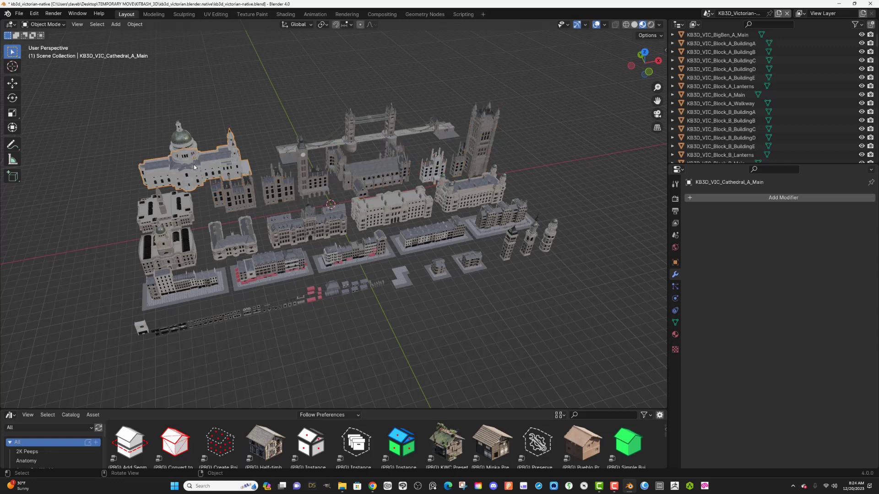
pyautogui.rightClick(194, 167)
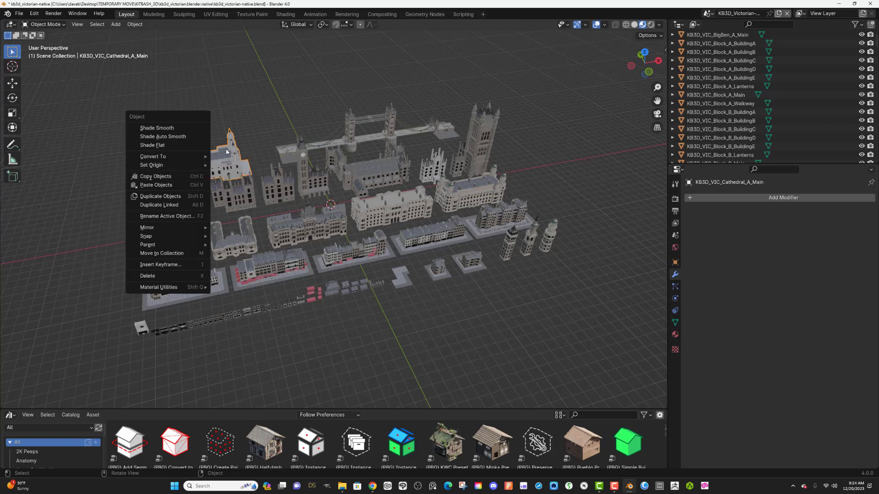
pyautogui.scroll(-3, 803, 143)
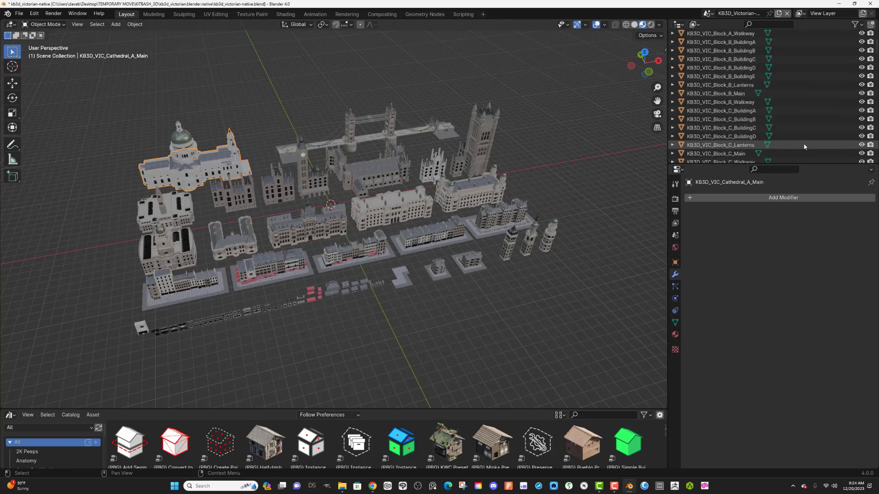
pyautogui.scroll(-10, 804, 146)
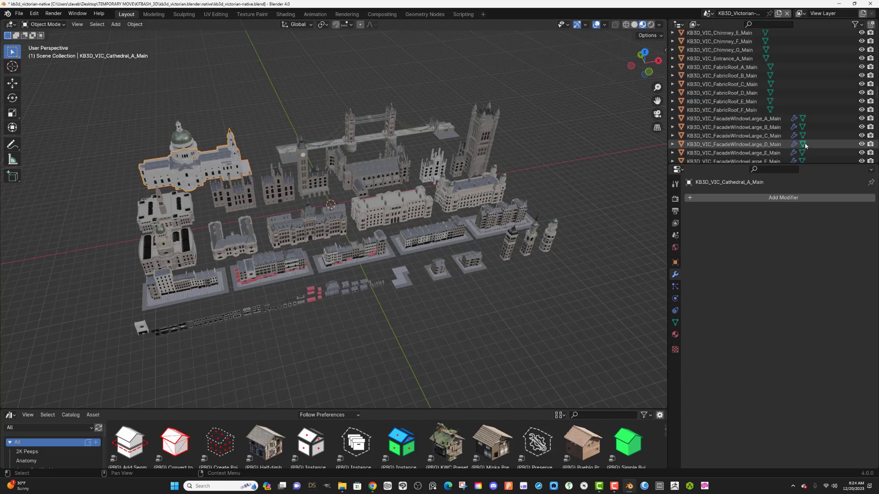
pyautogui.scroll(-15, 805, 145)
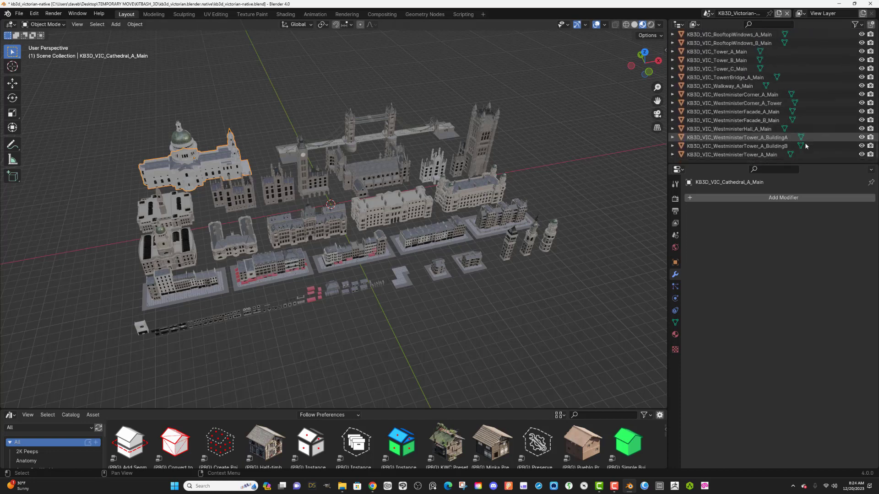
pyautogui.scroll(12, 805, 146)
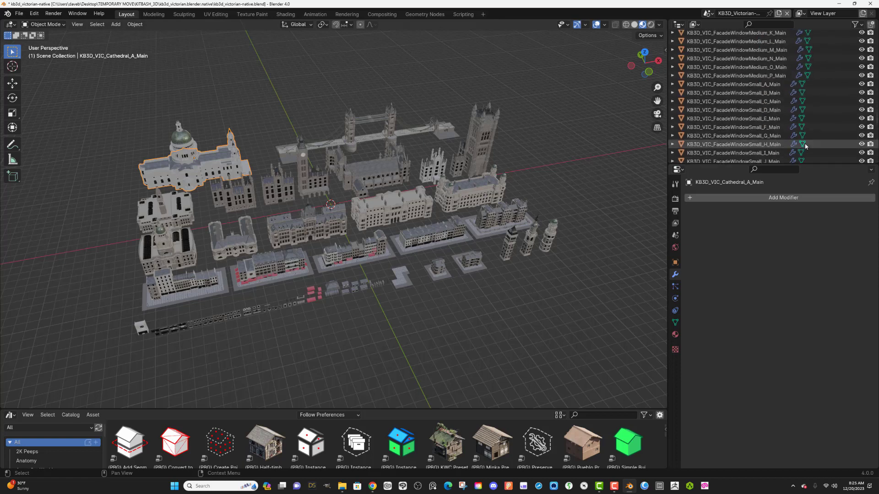
pyautogui.scroll(12, 804, 147)
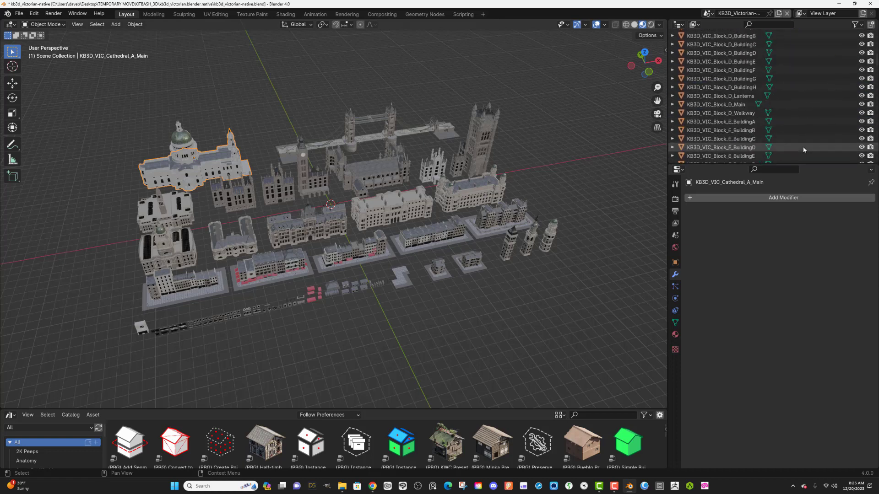
pyautogui.click(785, 54)
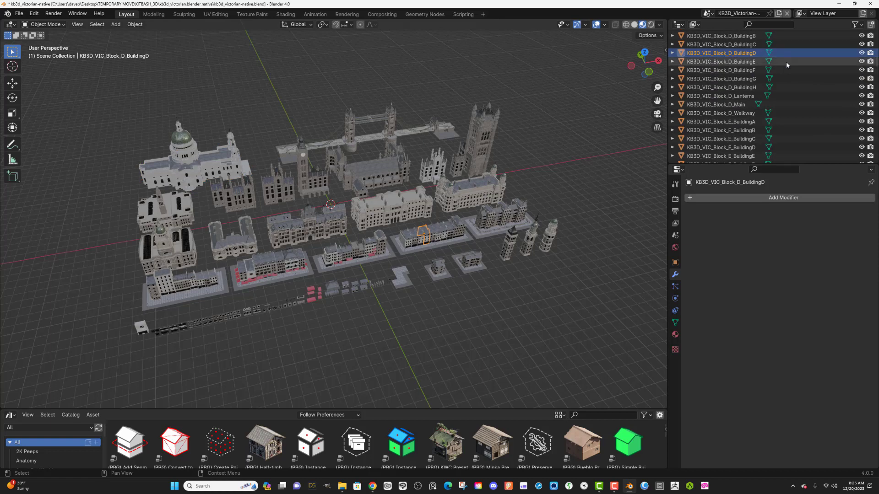
pyautogui.click(786, 61)
pyautogui.click(786, 78)
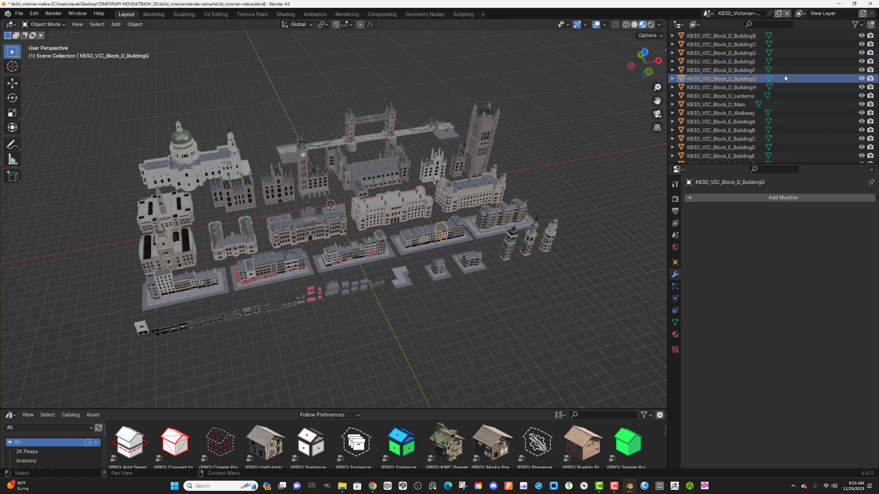
# Step: Mark KB3D_VIC_Business_F_Main as an asset
pyautogui.click(483, 181)
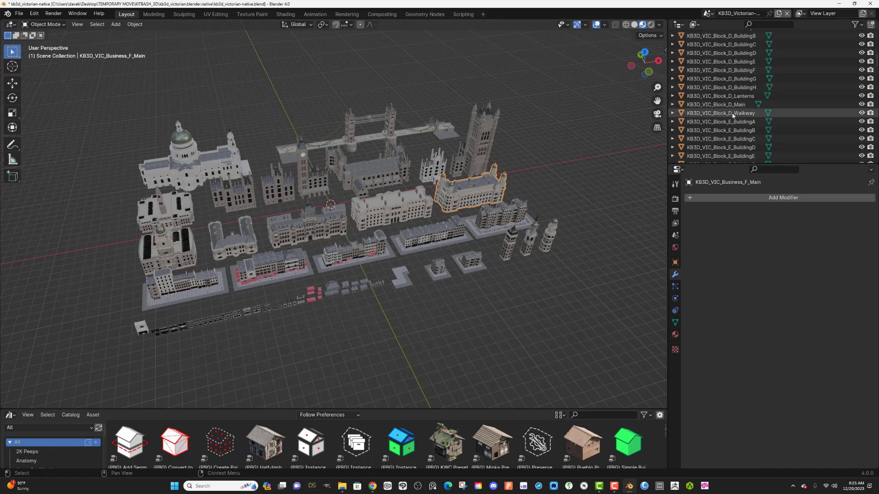
pyautogui.scroll(8, 748, 118)
pyautogui.scroll(-12, 749, 118)
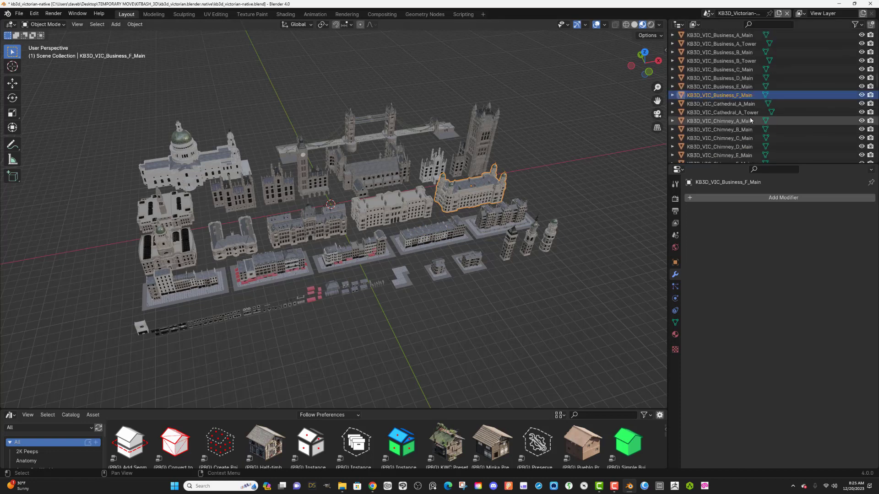
pyautogui.scroll(5, 541, 158)
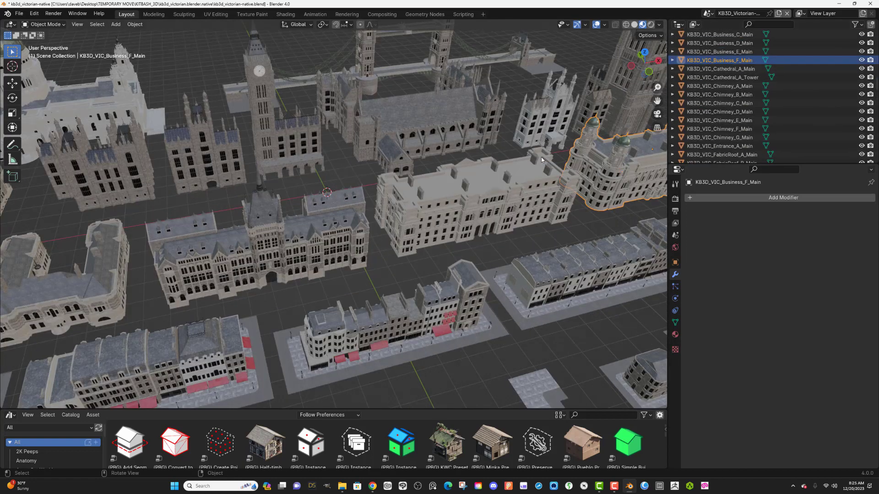
pyautogui.rightClick(755, 64)
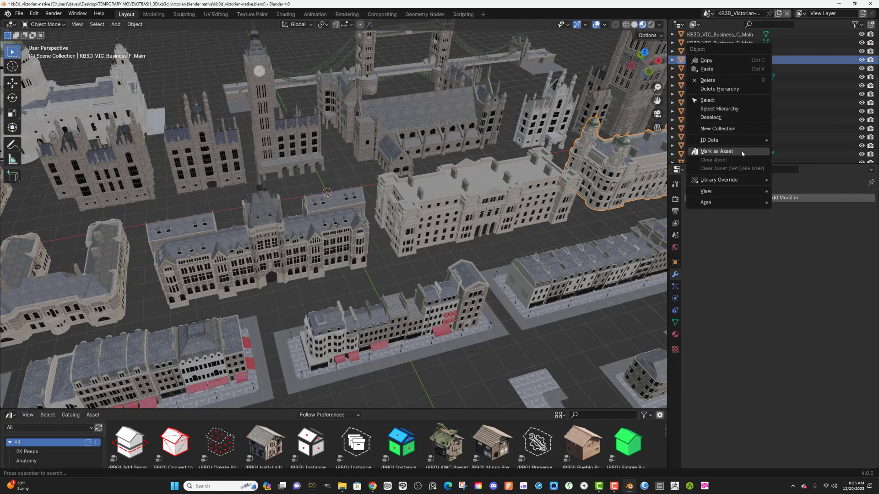
pyautogui.click(716, 152)
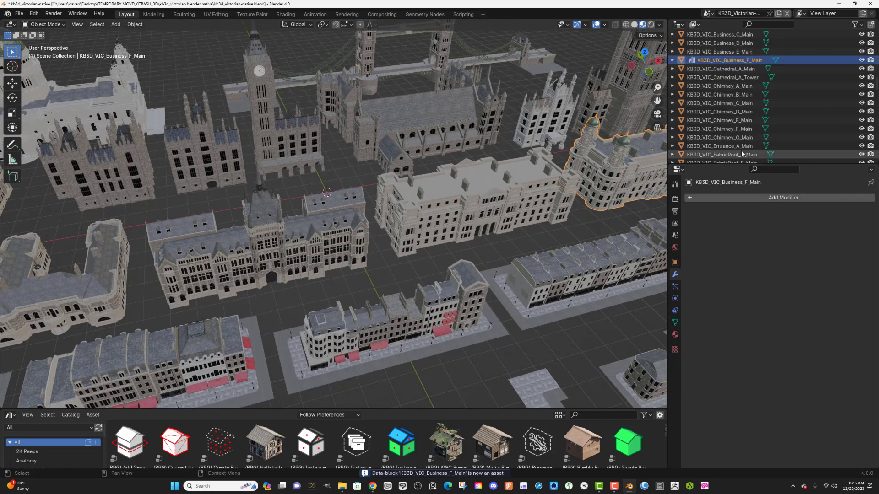
# Step: Enlarge the Asset Browser and show only the assets in the Unassigned catalog
pyautogui.scroll(-5, 392, 177)
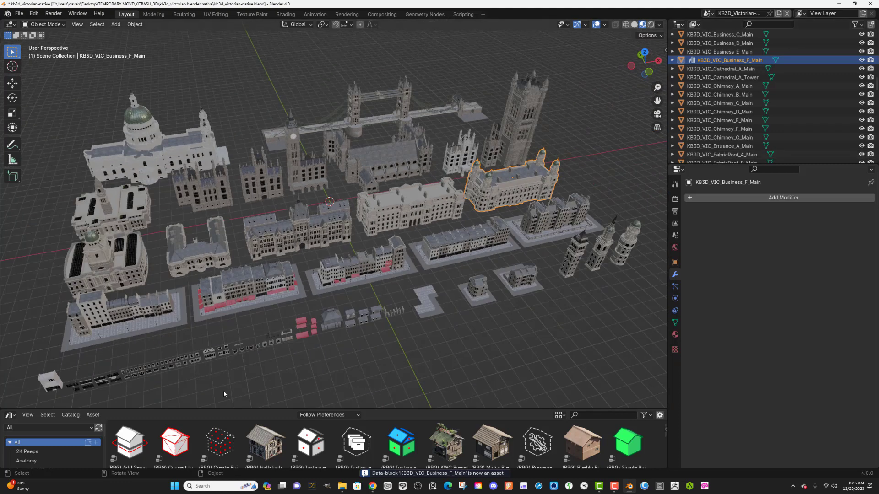
pyautogui.moveTo(226, 409); pyautogui.dragTo(309, 185)
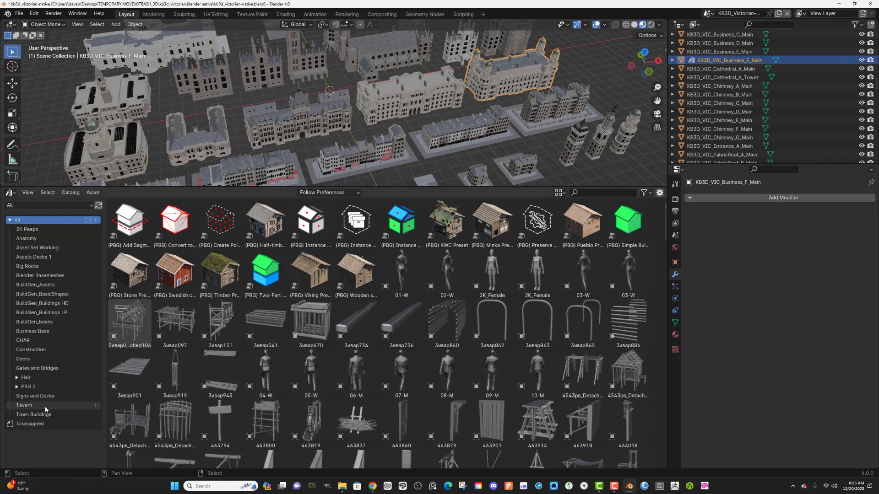
pyautogui.click(44, 424)
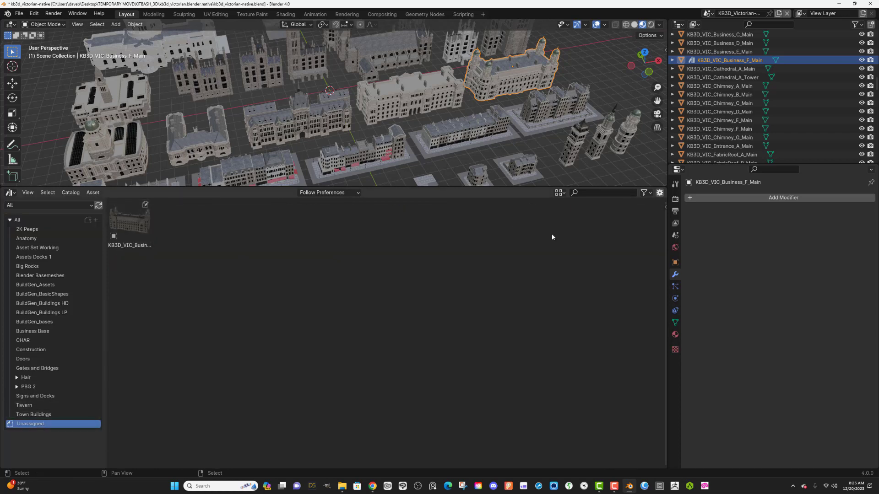
# Step: Shrink the Asset Browser and place a copy of the KB3D_VIC_Business_F_Main asset in front of the kit's buildings
pyautogui.moveTo(451, 187); pyautogui.dragTo(269, 344)
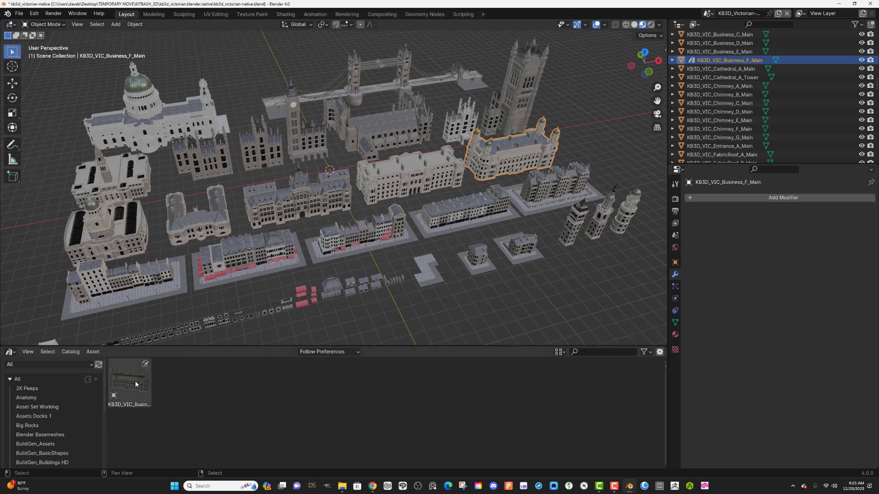
pyautogui.moveTo(135, 384); pyautogui.dragTo(527, 320)
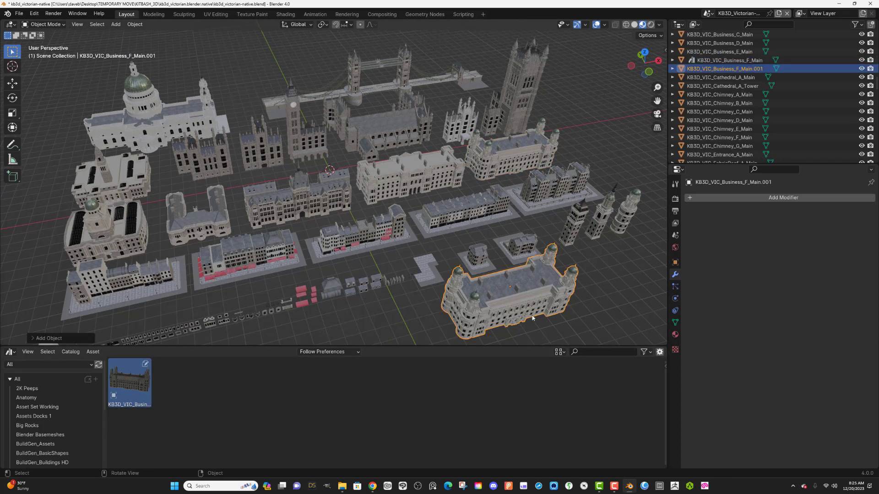
pyautogui.moveTo(639, 68); pyautogui.dragTo(628, 64)
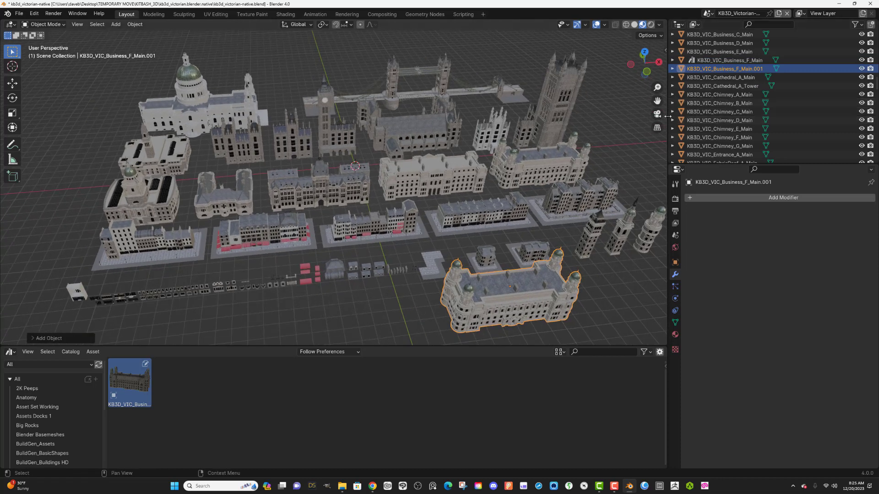
pyautogui.click(548, 110)
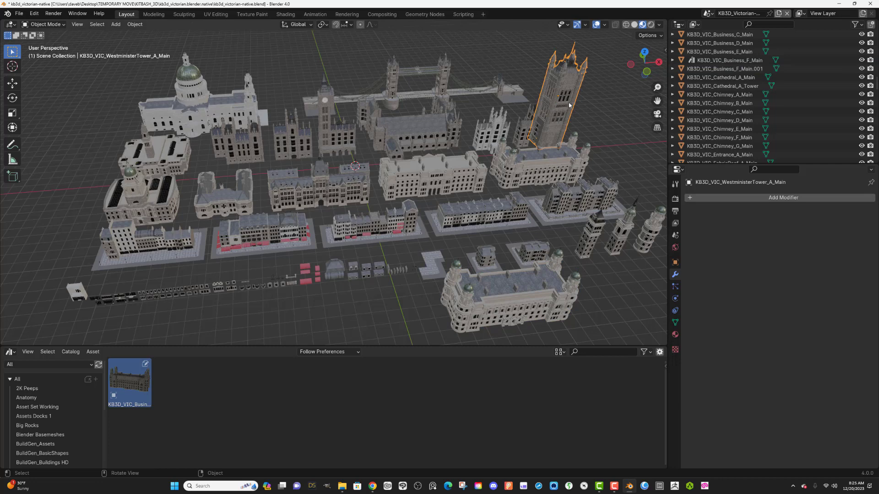
pyautogui.scroll(2, 720, 122)
pyautogui.scroll(8, 721, 122)
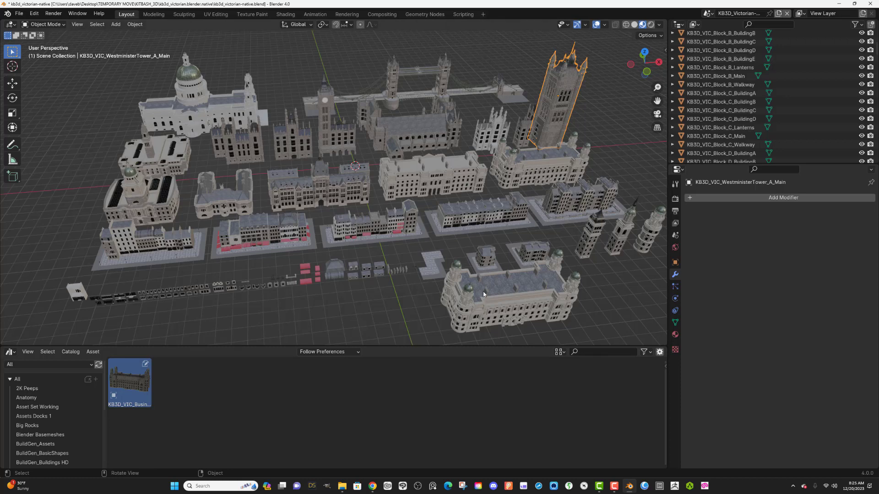
pyautogui.rightClick(497, 301)
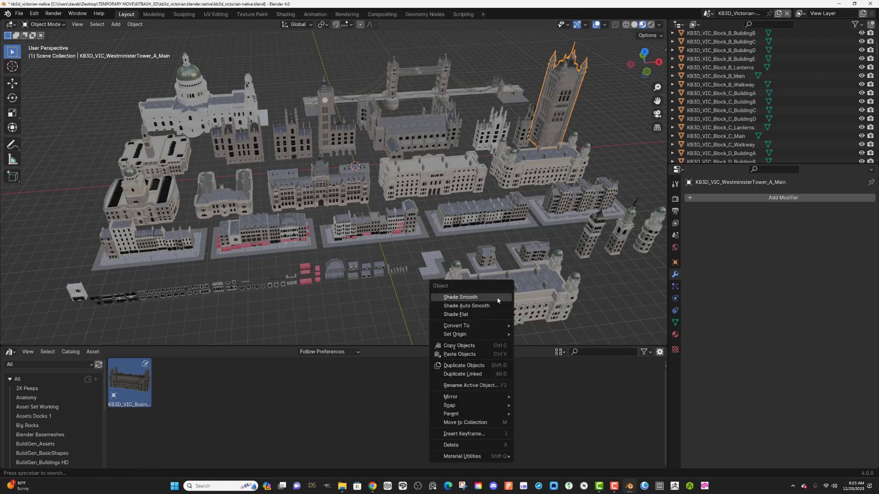
# Step: Apply all transforms to the placed KB3D_VIC_Business_F_Main copy and set its origin
pyautogui.click(550, 288)
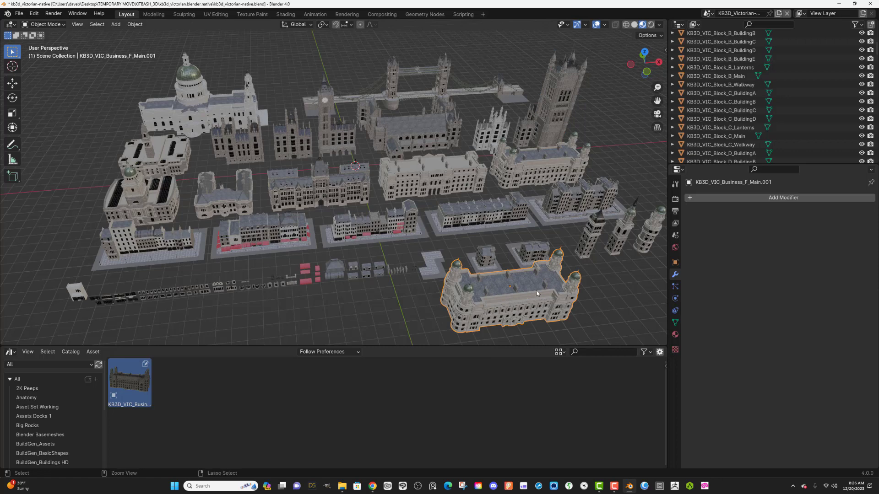
pyautogui.hotkey('ctrl', 'a')
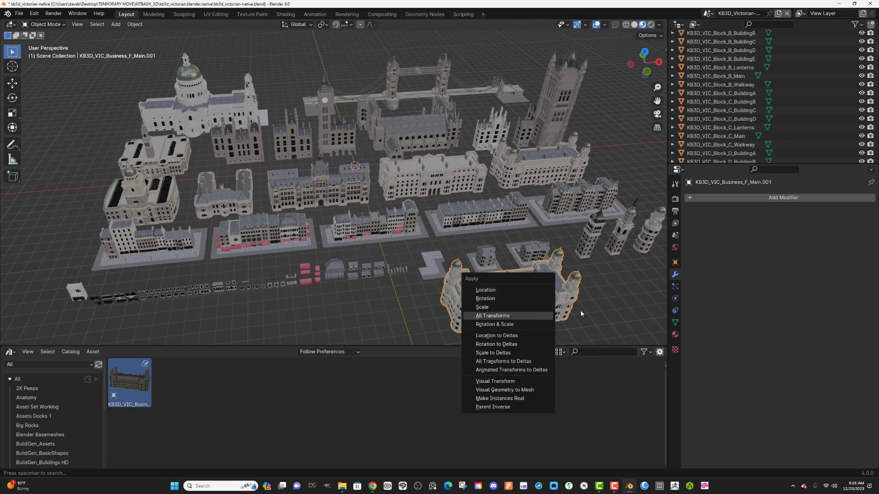
pyautogui.press('Return')
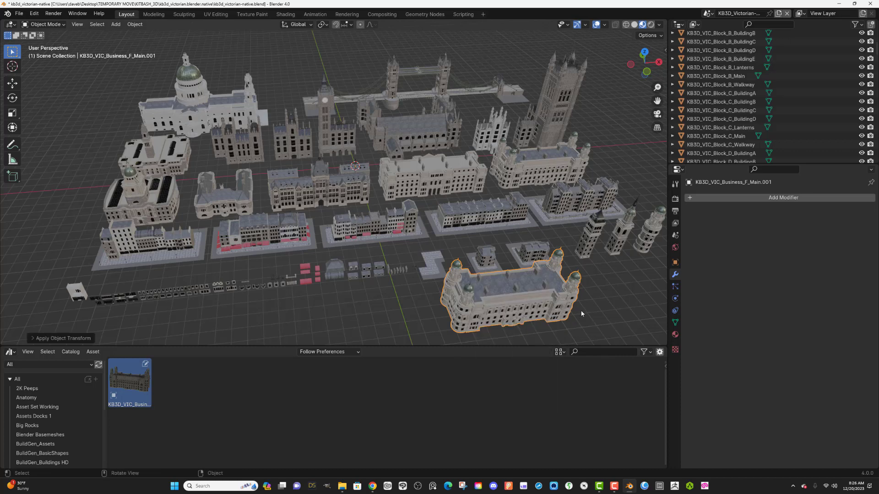
pyautogui.rightClick(537, 304)
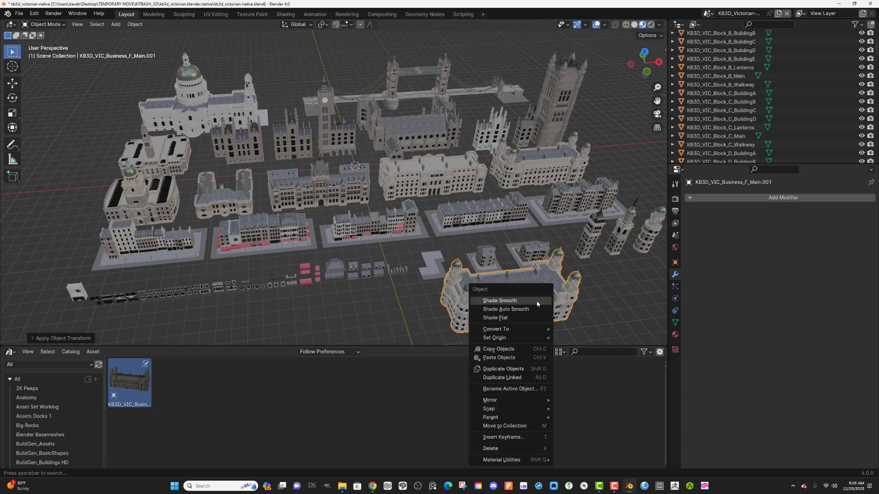
pyautogui.moveTo(538, 337)
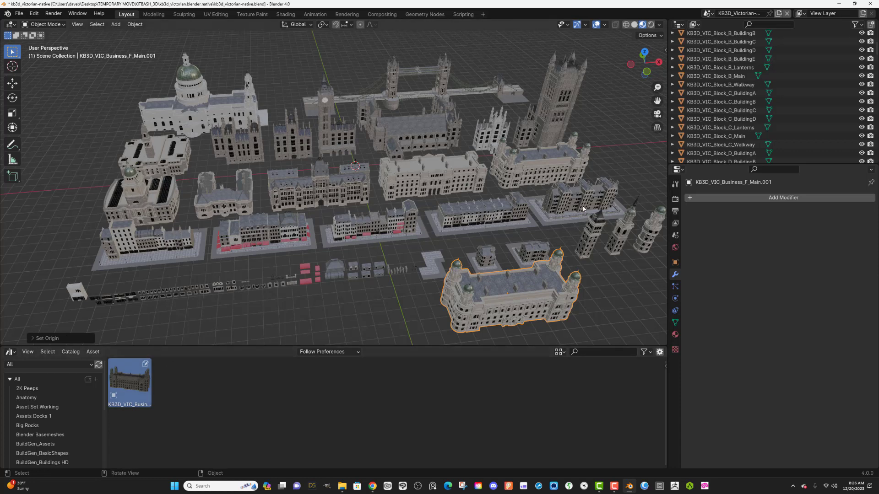
# Step: Mark the outliner objects from KB3D_VIC_RooftopWindows_A_Main through KB3D_VIC_WestministerTower_A_Main as assets
pyautogui.scroll(5, 763, 128)
pyautogui.scroll(-15, 764, 128)
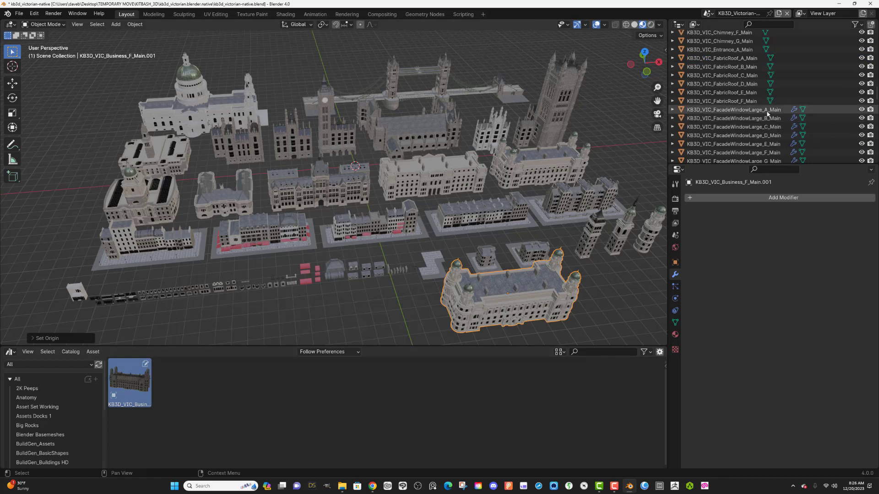
pyautogui.scroll(4, 766, 113)
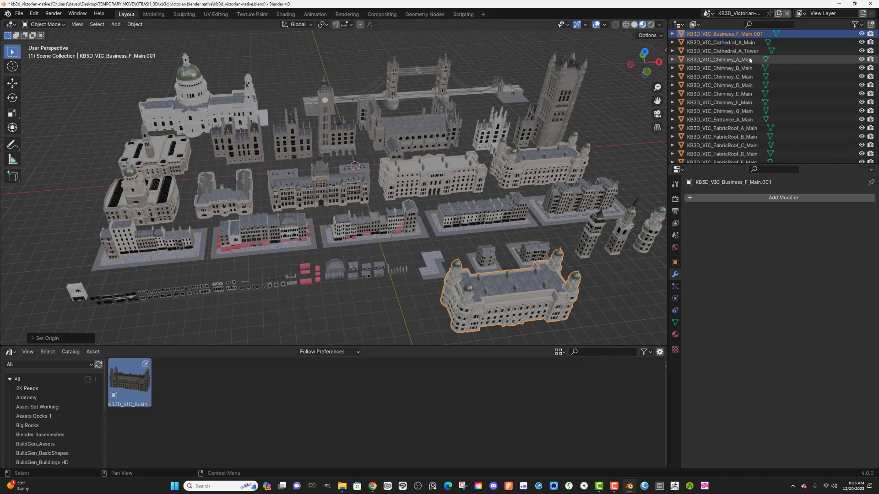
pyautogui.click(750, 59)
pyautogui.scroll(-10, 790, 89)
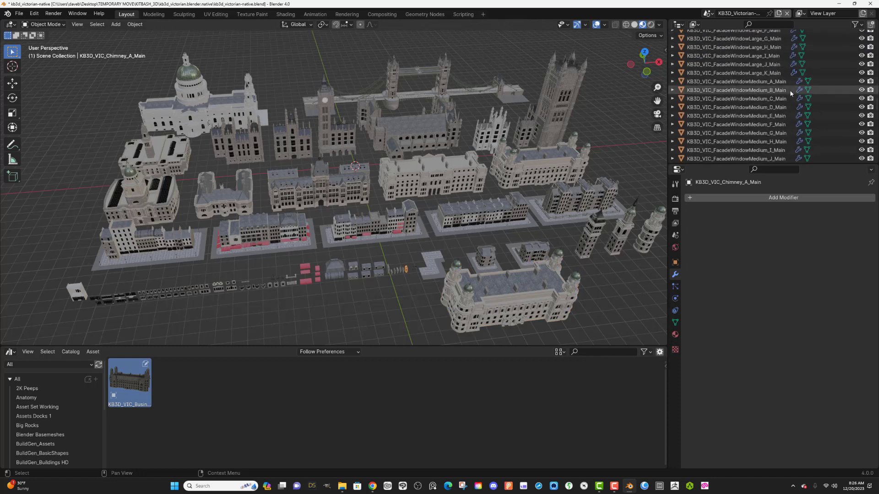
pyautogui.scroll(-7, 796, 90)
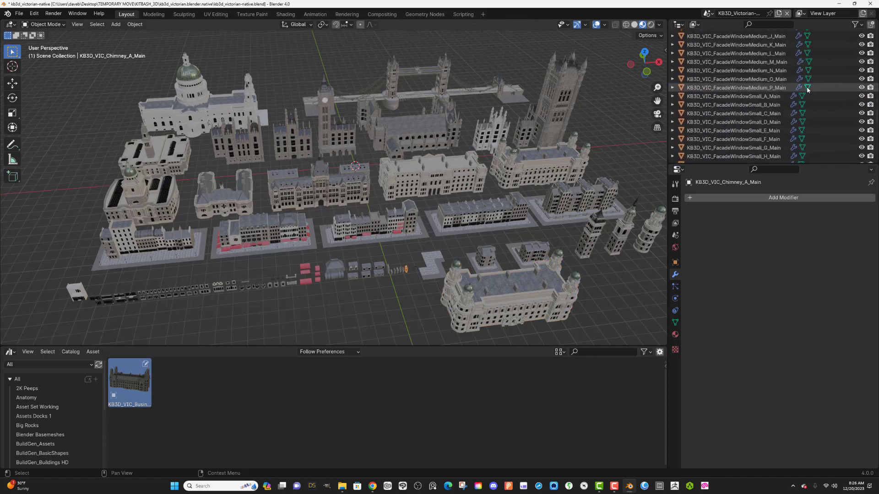
pyautogui.scroll(-12, 807, 88)
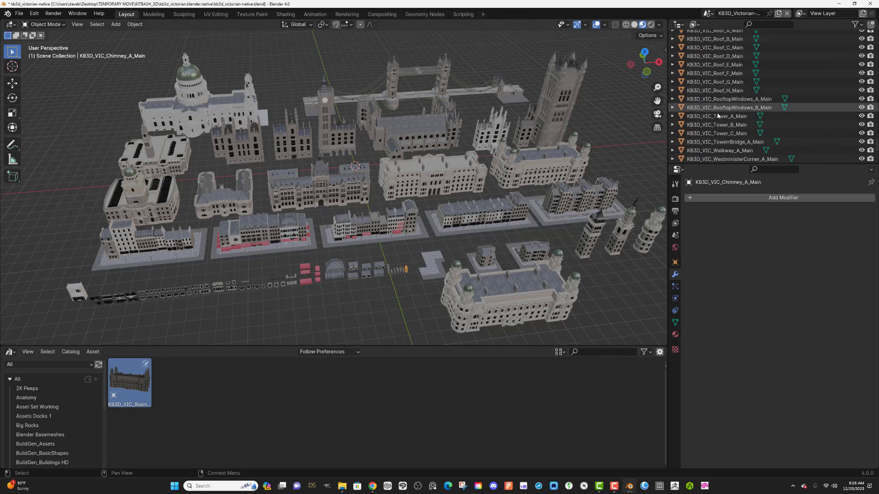
pyautogui.click(722, 99)
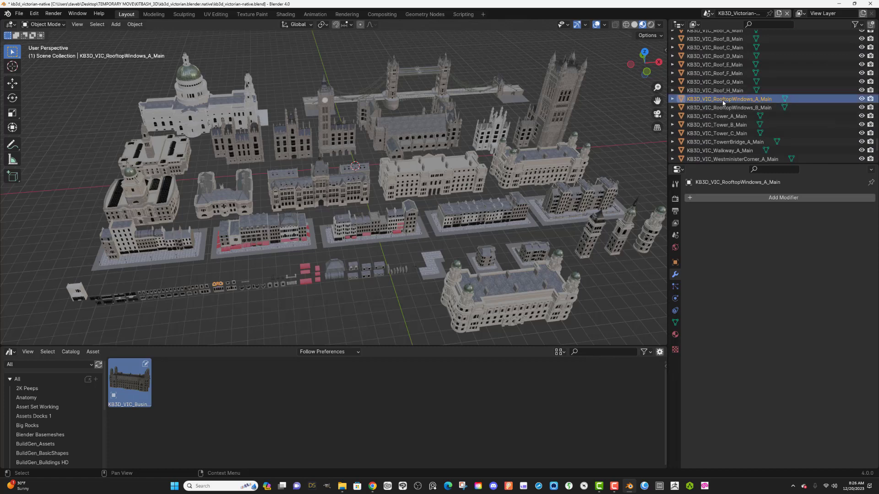
pyautogui.scroll(-4, 746, 155)
pyautogui.keyDown('shift'); pyautogui.click(746, 154); pyautogui.keyUp('shift')
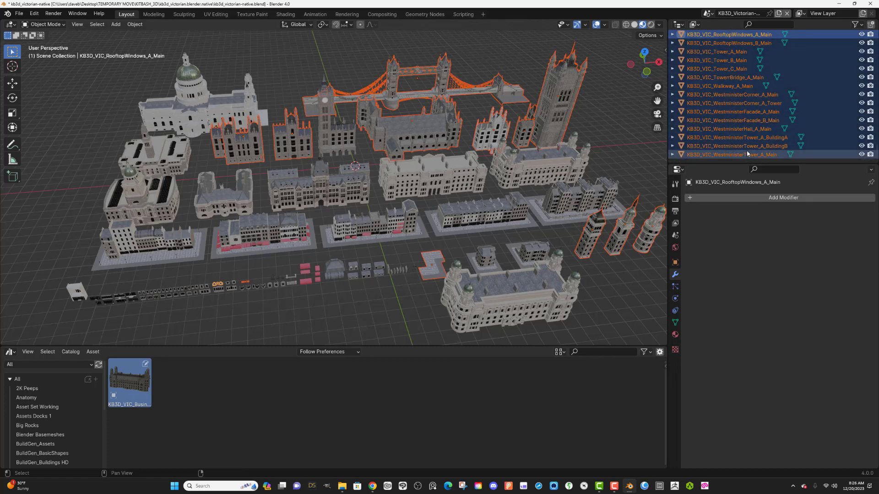
pyautogui.rightClick(734, 104)
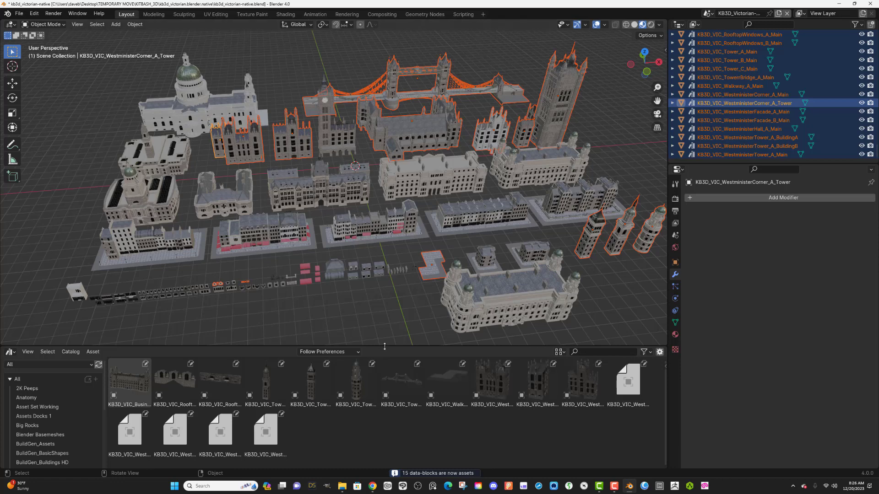
# Step: Enlarge the Asset Browser slightly and place a copy of the KB3D_VIC_WestministerTower_A_Main asset in front of the kit
pyautogui.moveTo(382, 347); pyautogui.dragTo(382, 297)
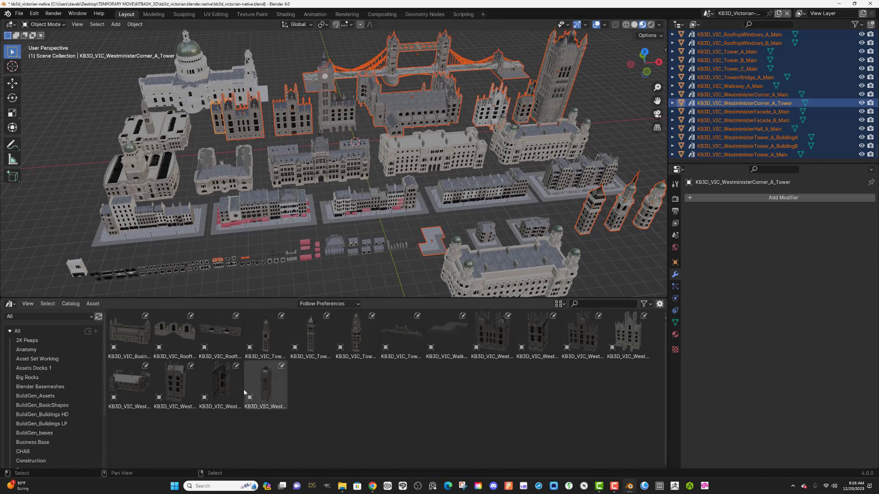
pyautogui.moveTo(266, 386); pyautogui.dragTo(402, 285)
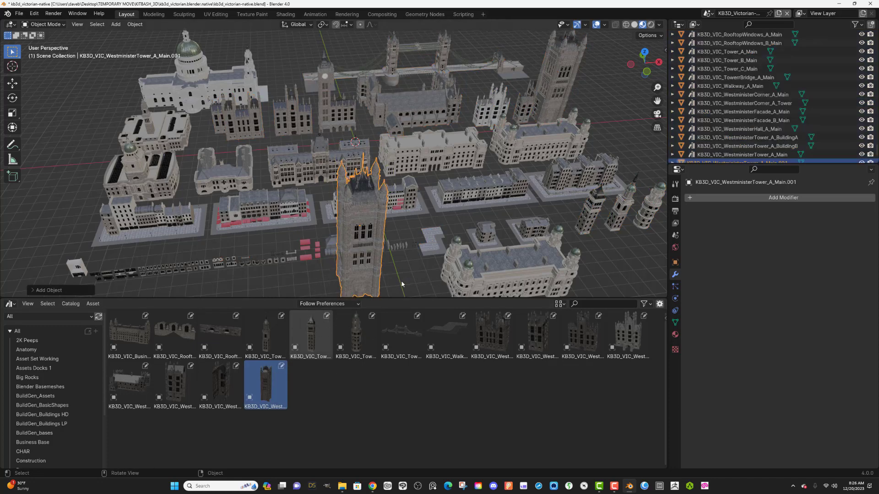
pyautogui.scroll(-1, 752, 160)
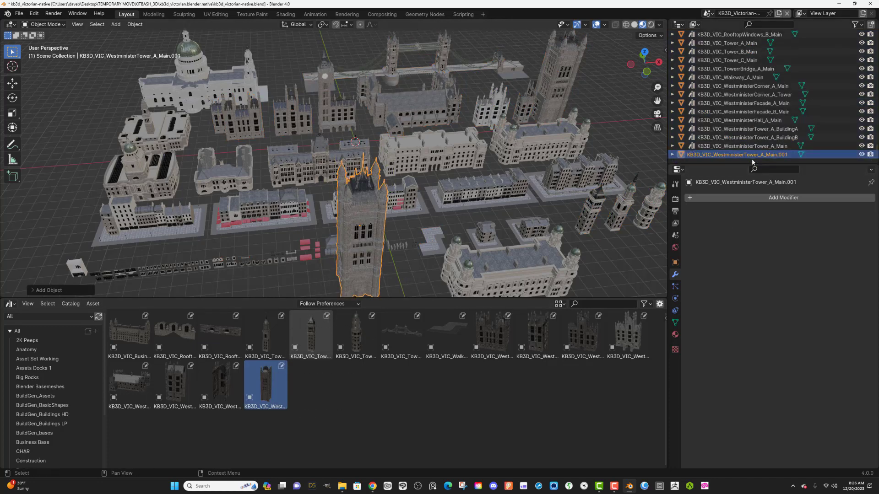
# Step: Clear the asset marking from the outliner objects KB3D_VIC_RooftopWindows_A_Main through KB3D_VIC_WestministerTower_A_Main
pyautogui.scroll(10, 760, 132)
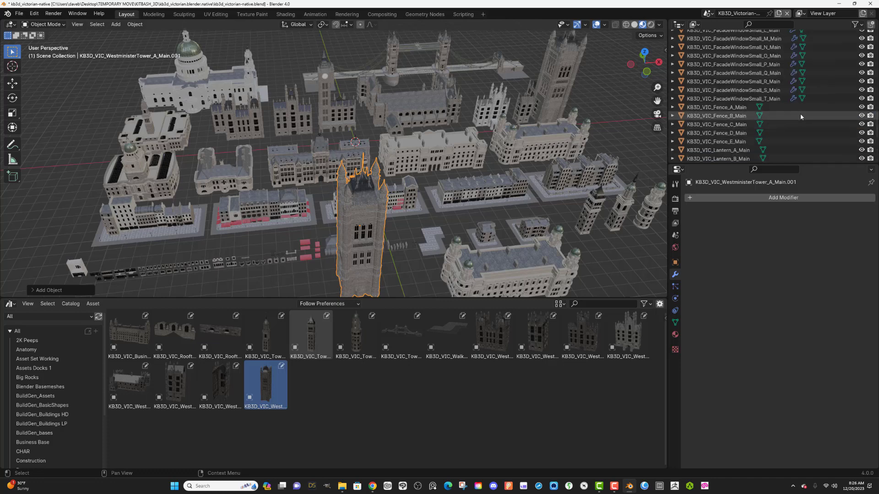
pyautogui.scroll(-10, 800, 117)
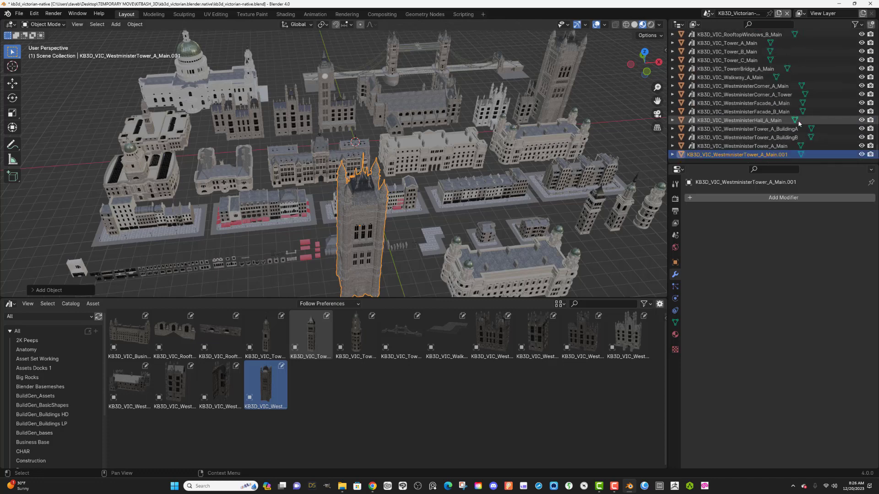
pyautogui.scroll(5, 778, 105)
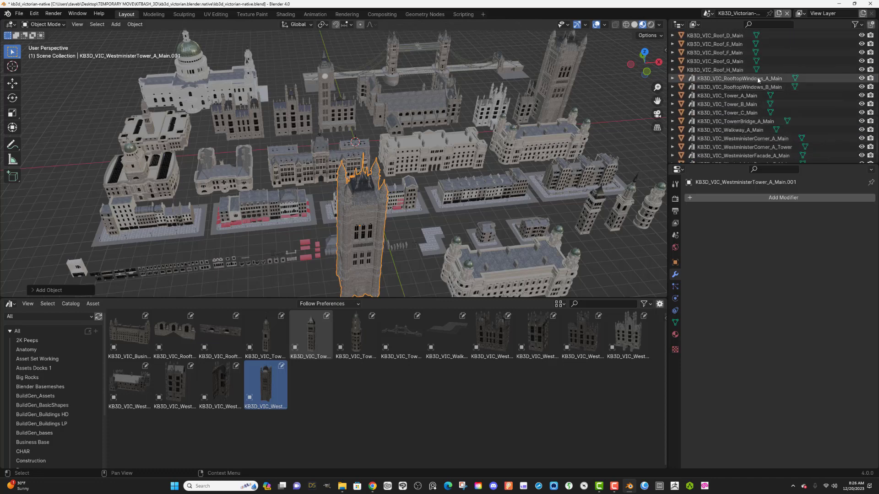
pyautogui.click(757, 80)
pyautogui.scroll(-5, 819, 132)
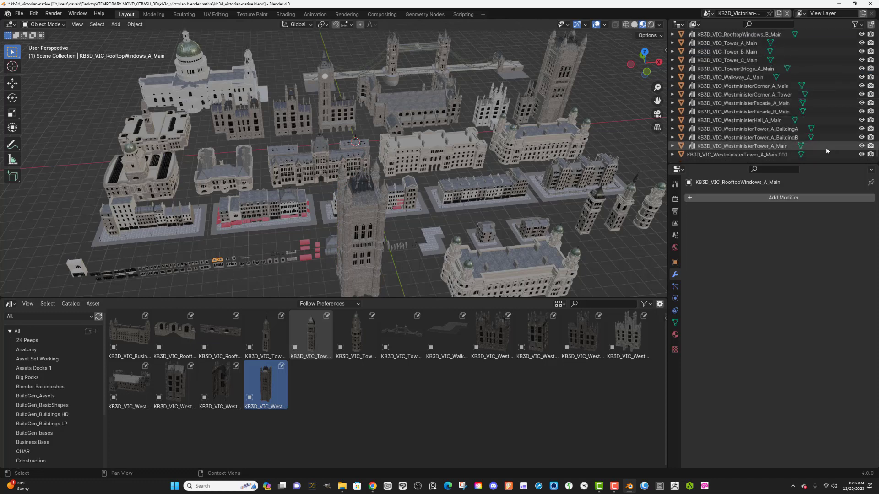
pyautogui.keyDown('shift'); pyautogui.click(826, 147); pyautogui.keyUp('shift')
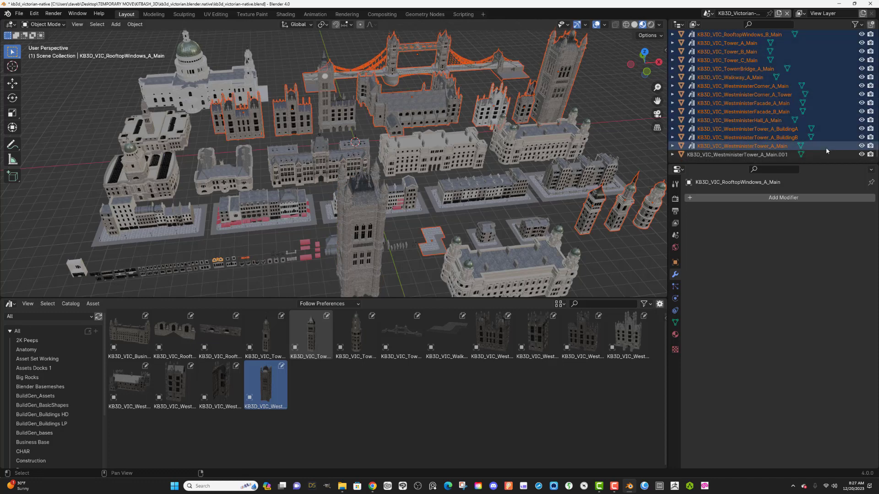
pyautogui.rightClick(779, 104)
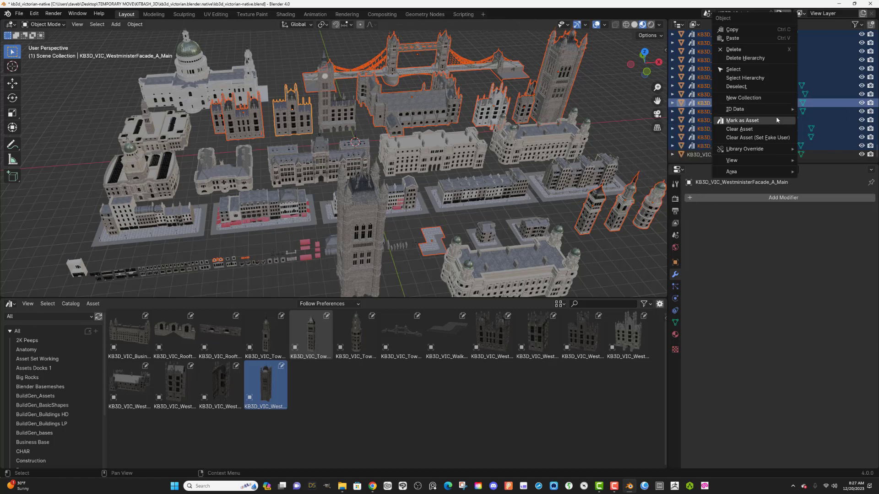
pyautogui.click(774, 129)
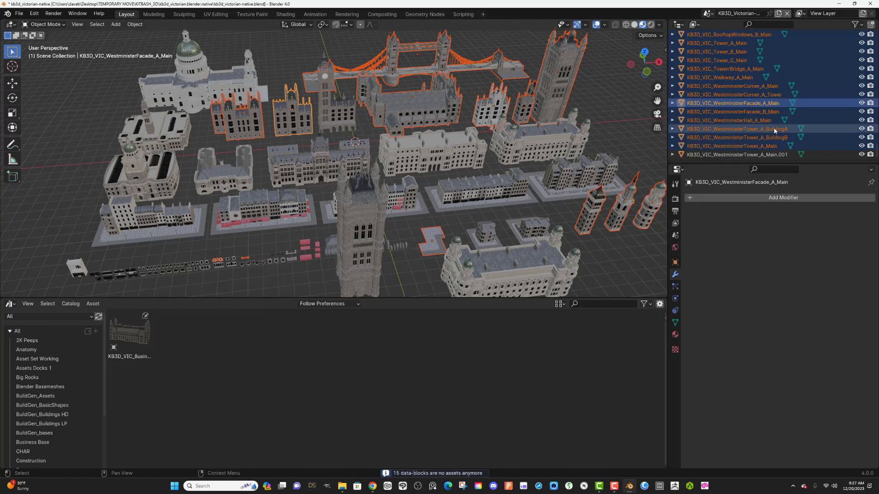
# Step: Clear the asset status of the remaining KB3D_VIC_Business building in the Asset Browser
pyautogui.scroll(10, 774, 132)
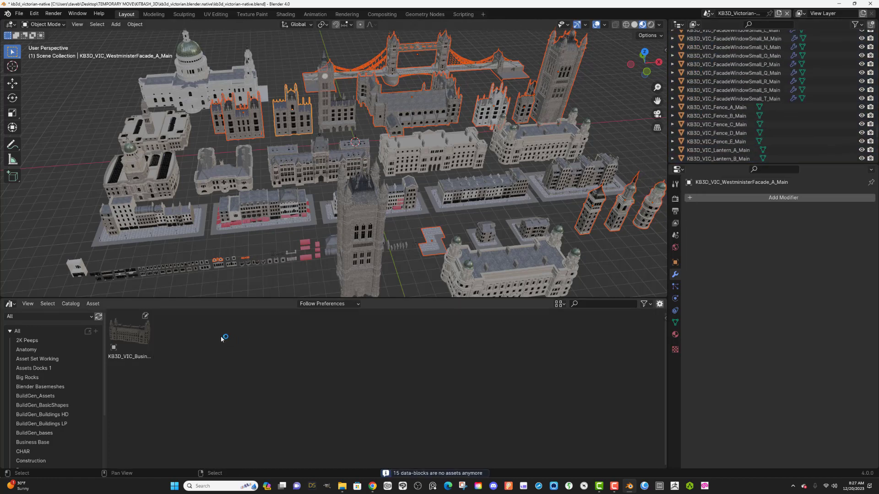
pyautogui.rightClick(129, 348)
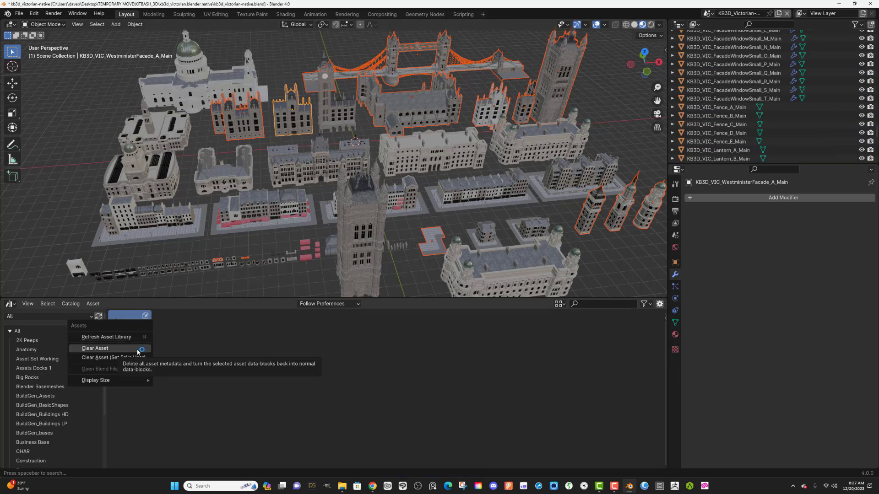
pyautogui.click(137, 349)
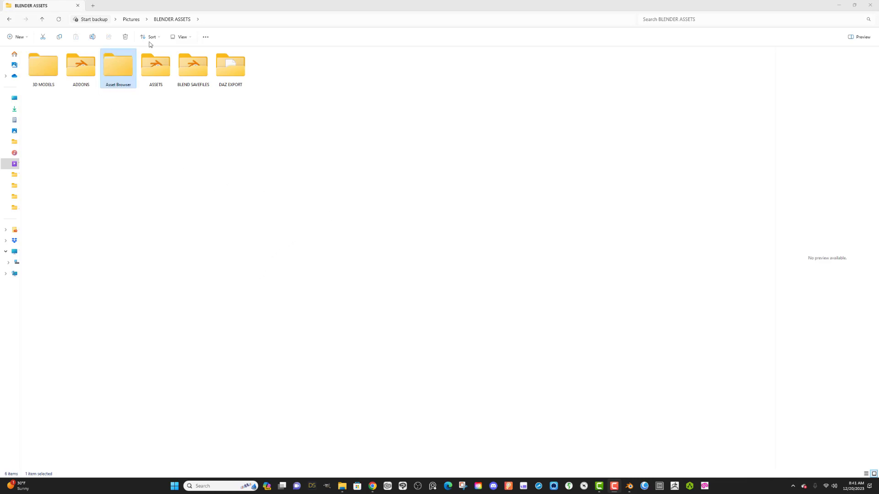
# Step: In File Explorer, go up to the Pictures folder and reopen BLENDER ASSETS to review its subfolders
pyautogui.click(131, 20)
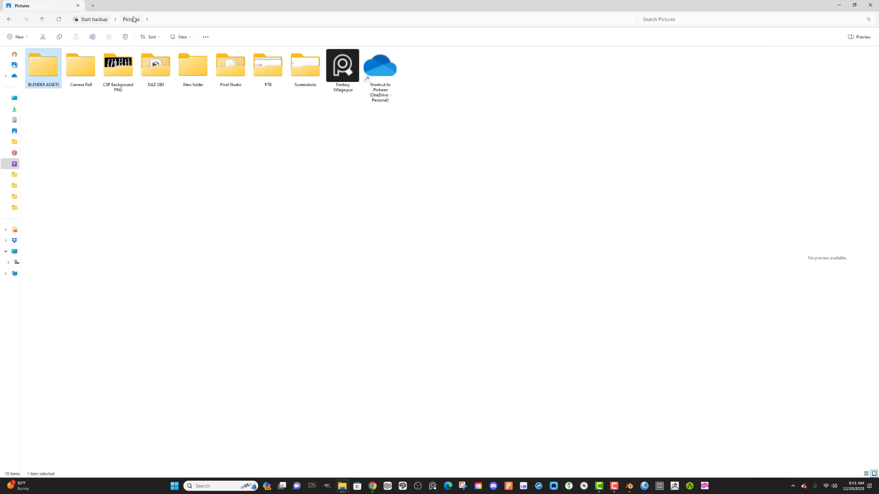
pyautogui.doubleClick(43, 68)
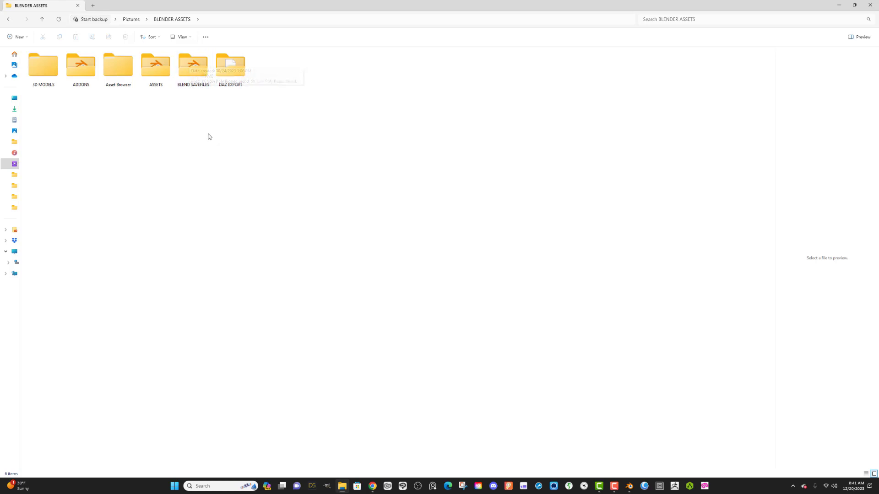
pyautogui.moveTo(203, 88)
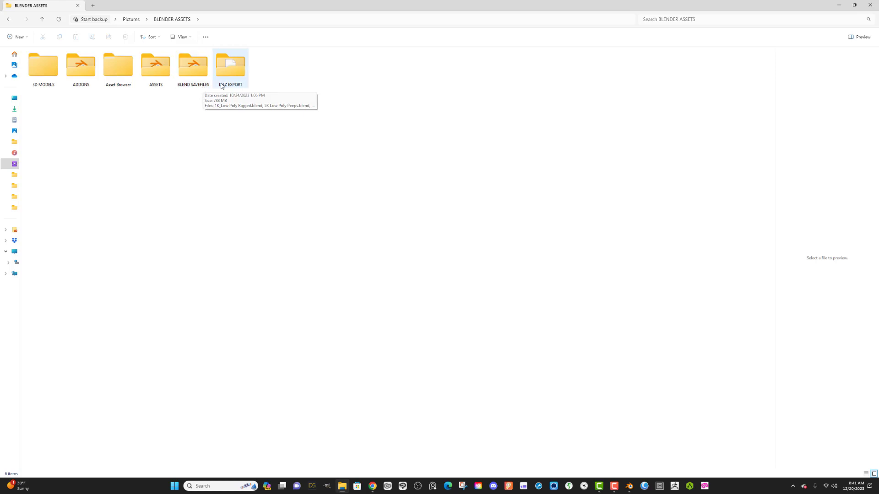
pyautogui.moveTo(233, 82)
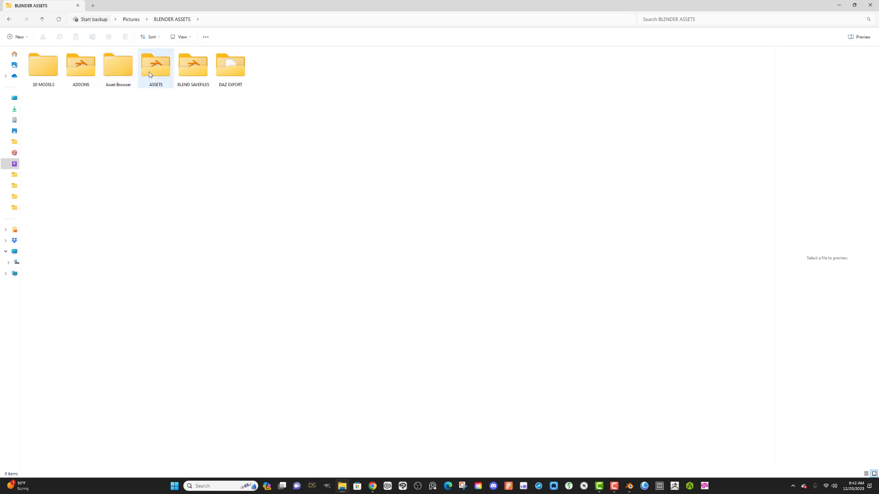
# Step: Look through the kit archives in the KITBASH 3D folder inside 3D MODELS, and leave that folder
pyautogui.click(55, 68)
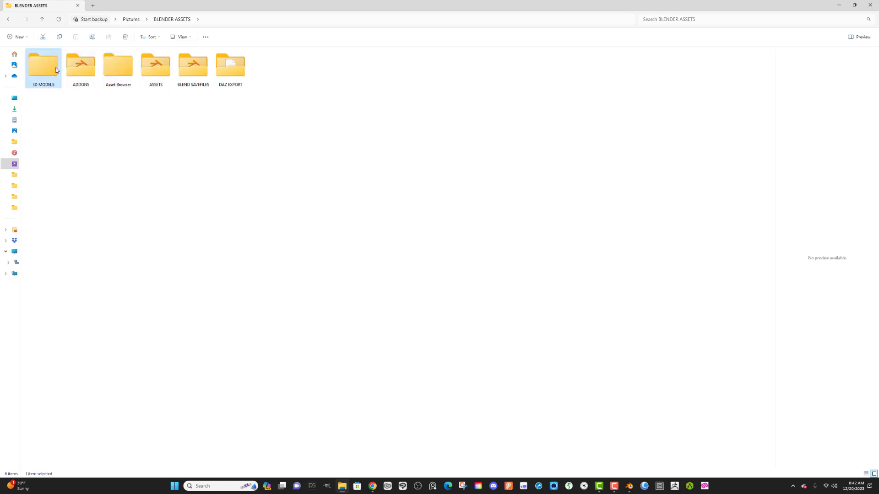
pyautogui.doubleClick(56, 69)
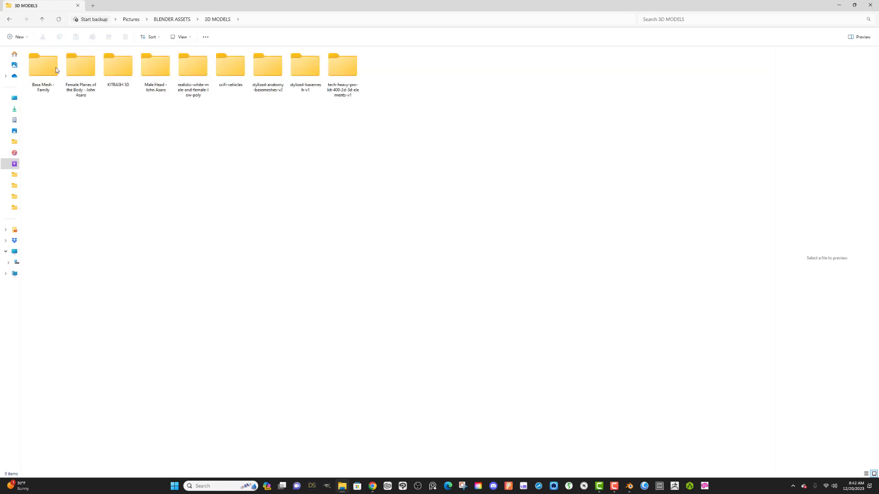
pyautogui.doubleClick(118, 66)
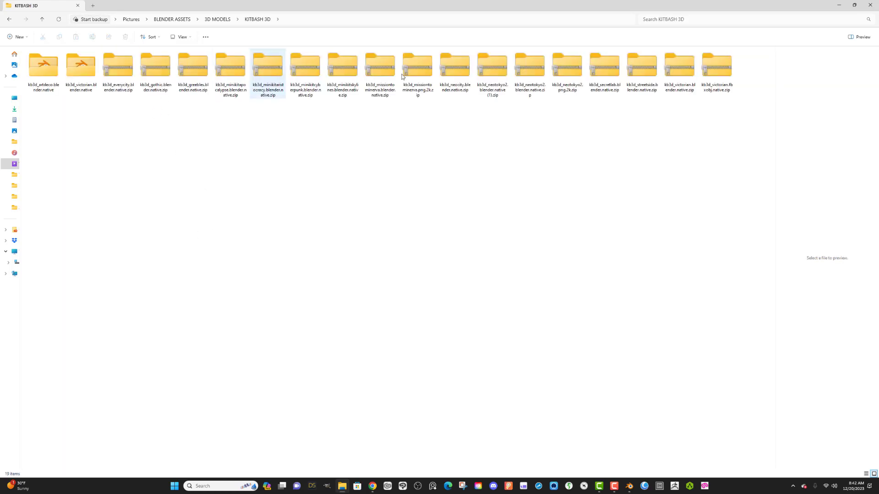
pyautogui.click(10, 21)
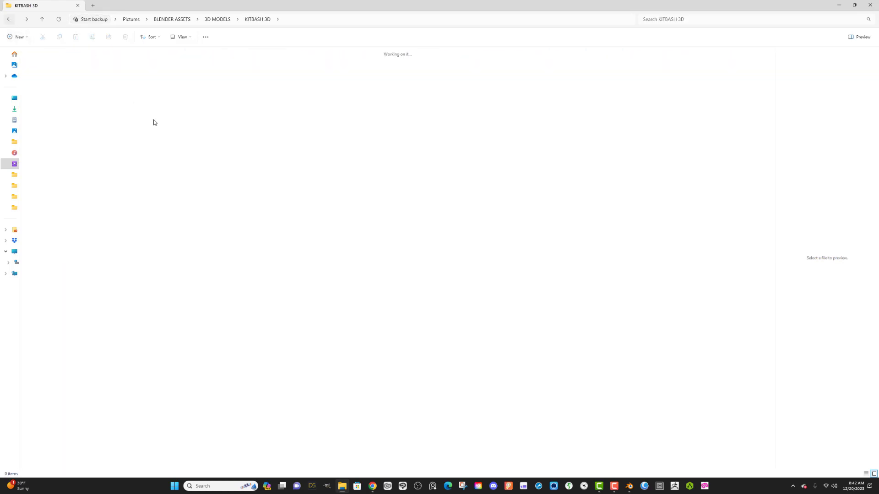
# Step: Return to BLENDER ASSETS, open its Asset Browser folder and select the Kitbash 3D subfolder
pyautogui.click(173, 19)
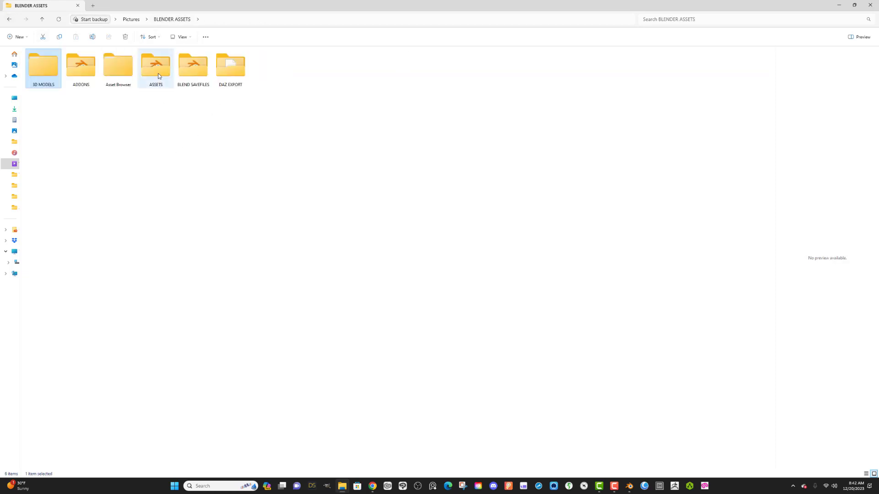
pyautogui.click(121, 74)
pyautogui.doubleClick(120, 73)
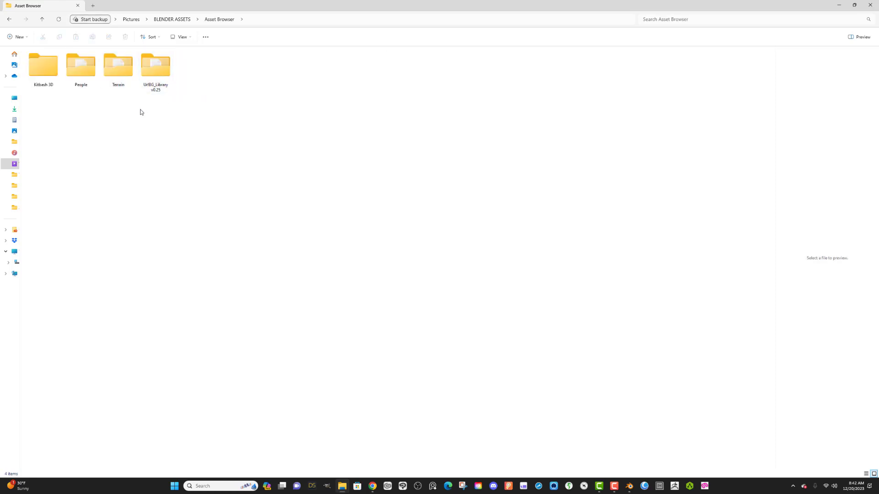
pyautogui.click(47, 67)
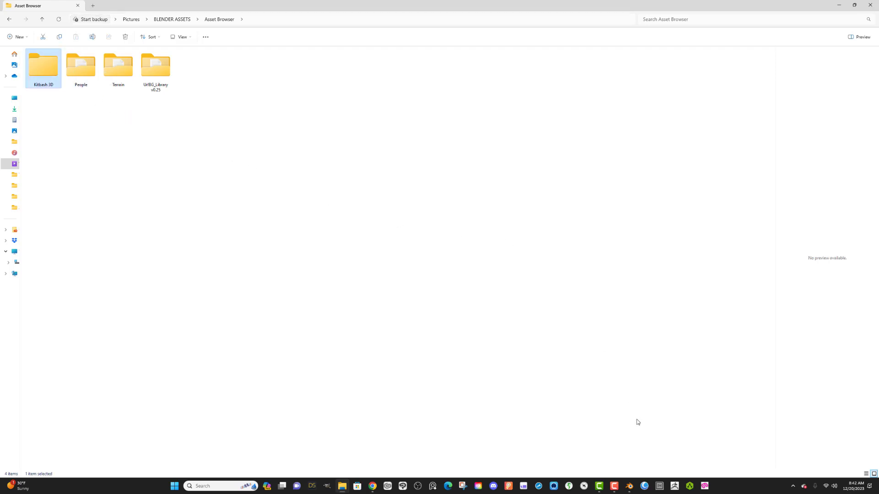
# Step: Switch to the unsaved Blender scene and examine the 2K_Female figure from different distances and angles
pyautogui.click(629, 487)
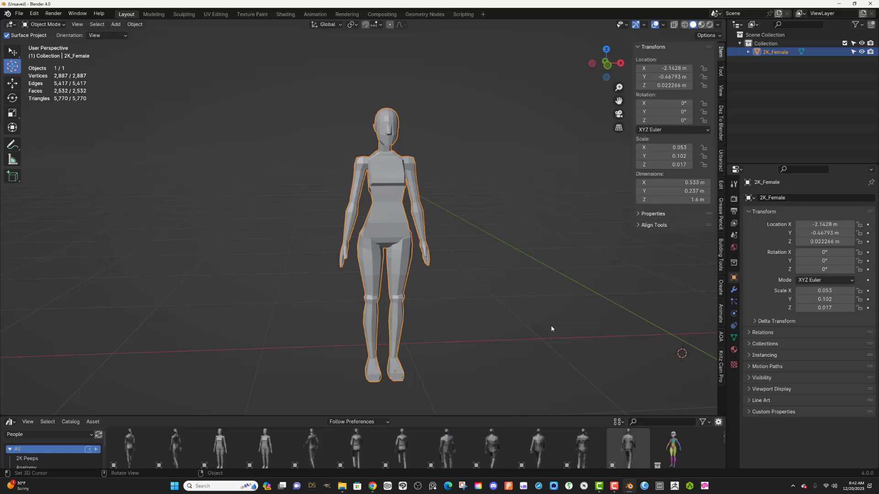
pyautogui.scroll(-4, 468, 118)
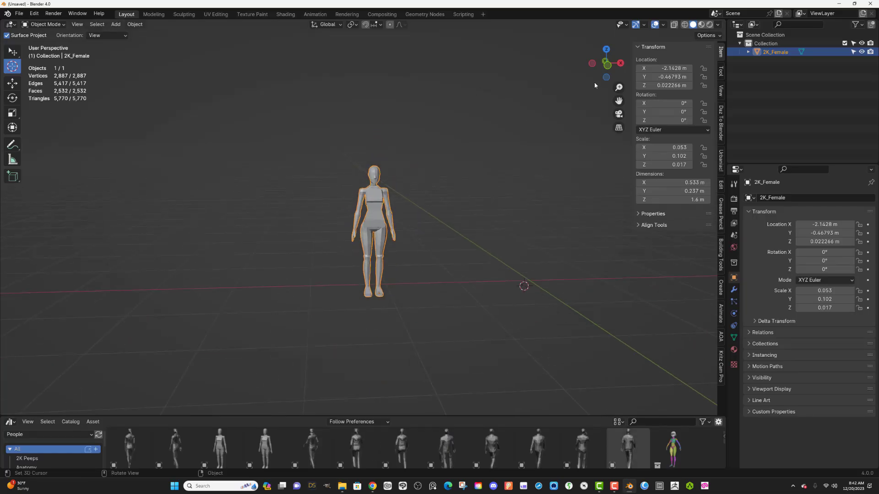
pyautogui.moveTo(600, 73)
pyautogui.mouseDown()
pyautogui.moveTo(611, 73)
pyautogui.moveTo(599, 74)
pyautogui.mouseUp()
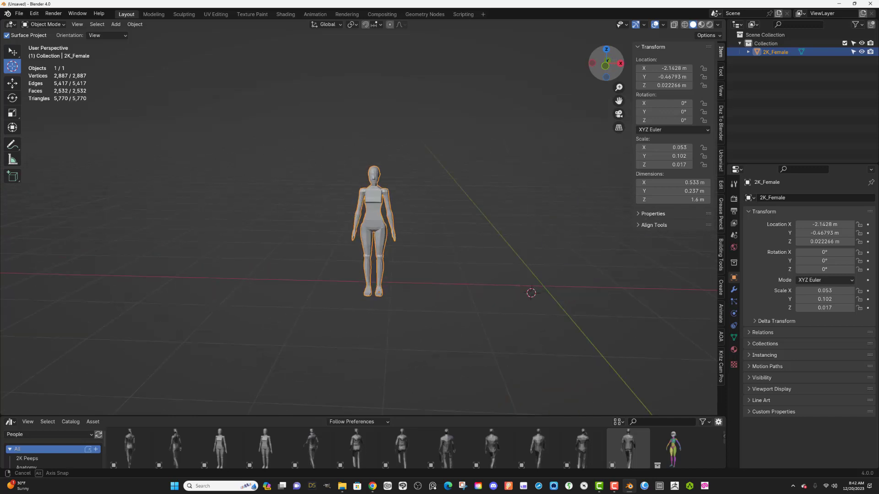
pyautogui.scroll(3, 436, 197)
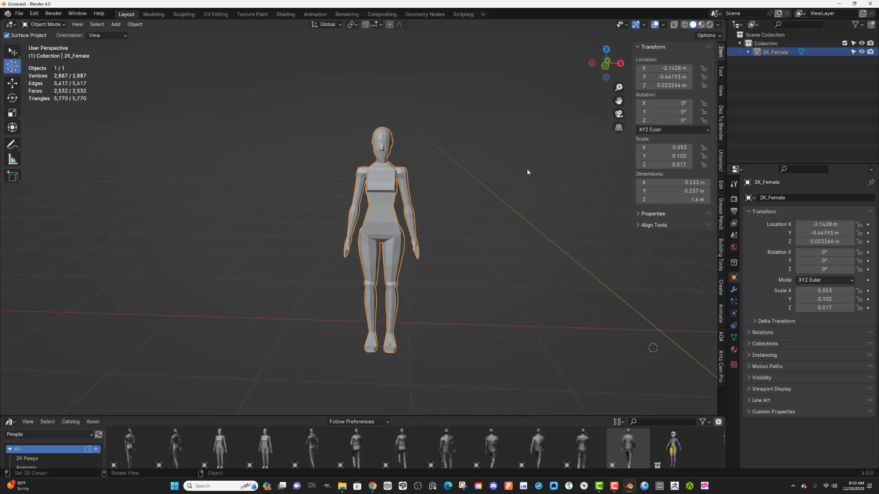
pyautogui.moveTo(595, 72)
pyautogui.mouseDown()
pyautogui.moveTo(645, 65)
pyautogui.moveTo(602, 63)
pyautogui.mouseUp()
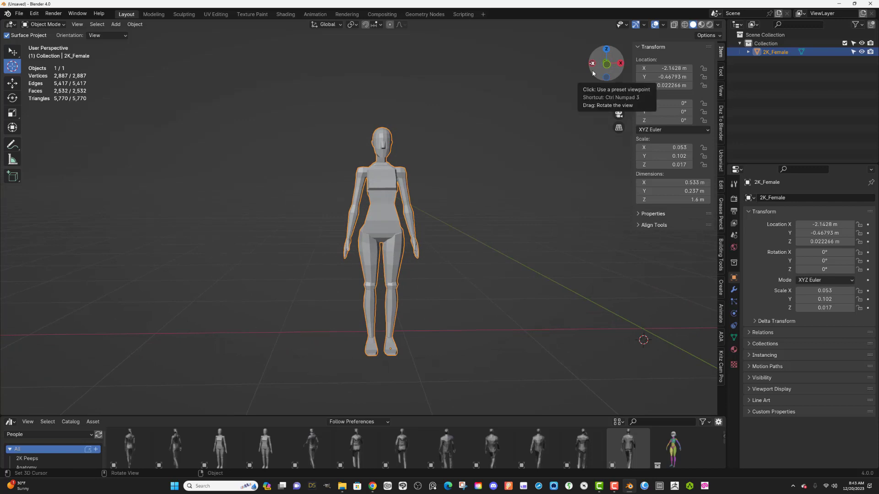
pyautogui.scroll(-3, 486, 137)
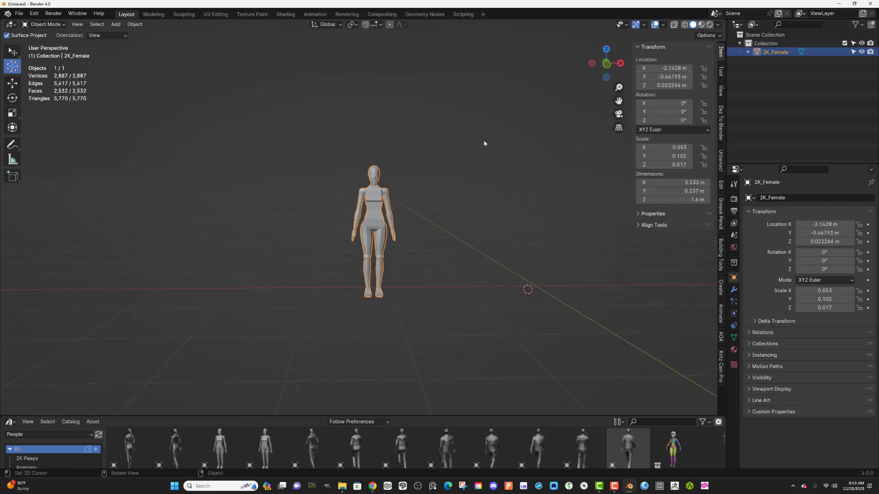
pyautogui.scroll(3, 446, 191)
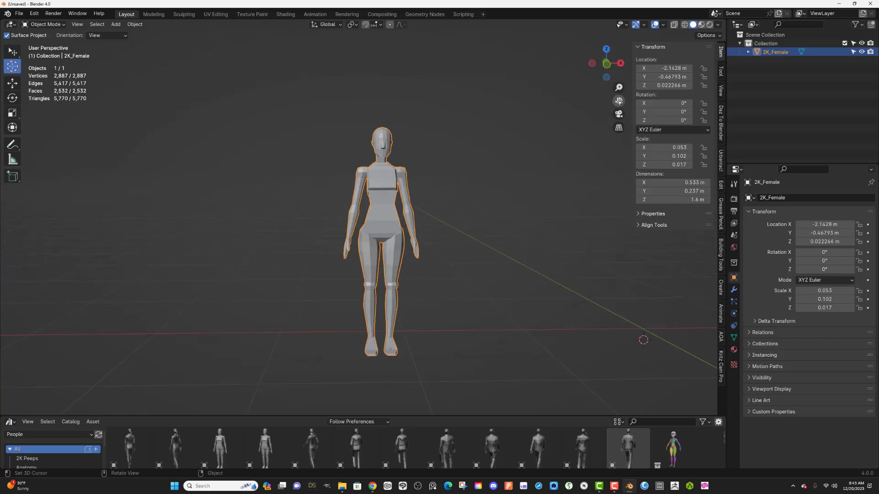
pyautogui.moveTo(615, 101); pyautogui.dragTo(686, 159)
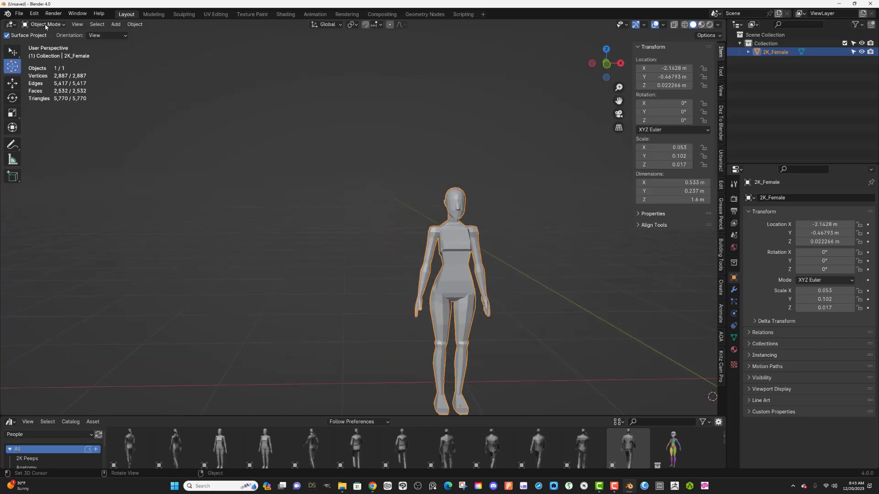
# Step: Open the preferences at the file path settings to show the list of asset libraries
pyautogui.click(20, 16)
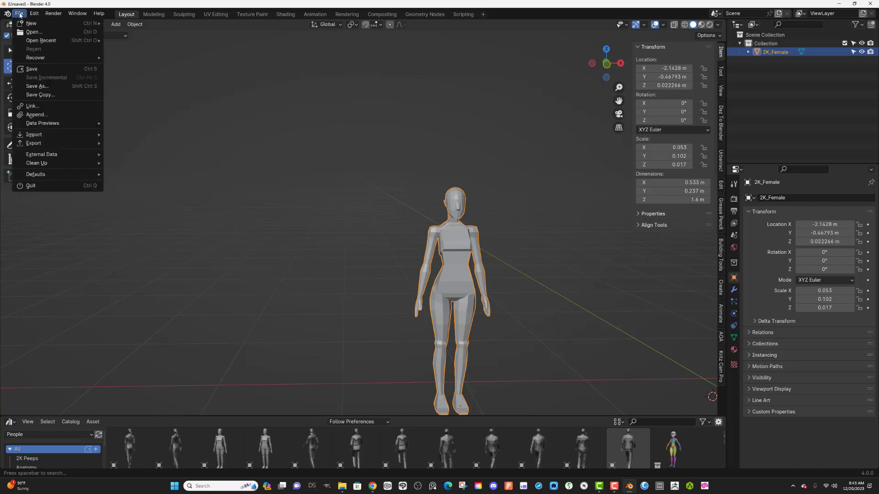
pyautogui.click(33, 15)
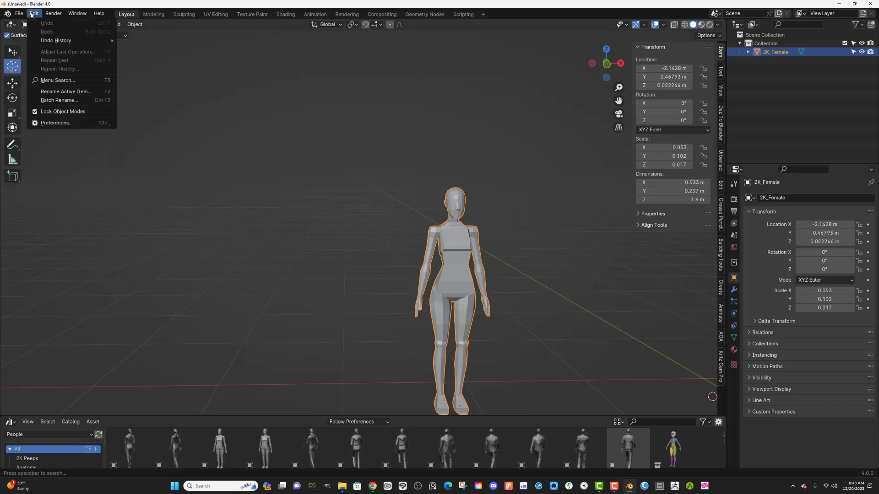
pyautogui.click(65, 123)
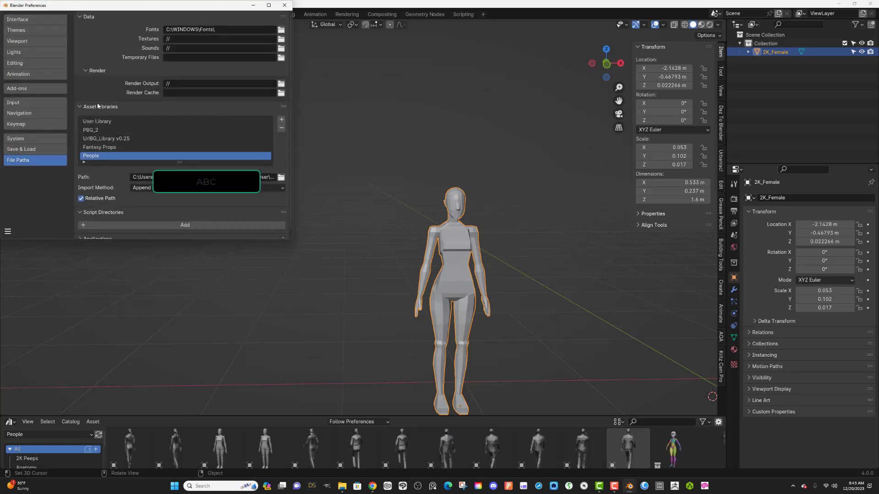
pyautogui.click(32, 89)
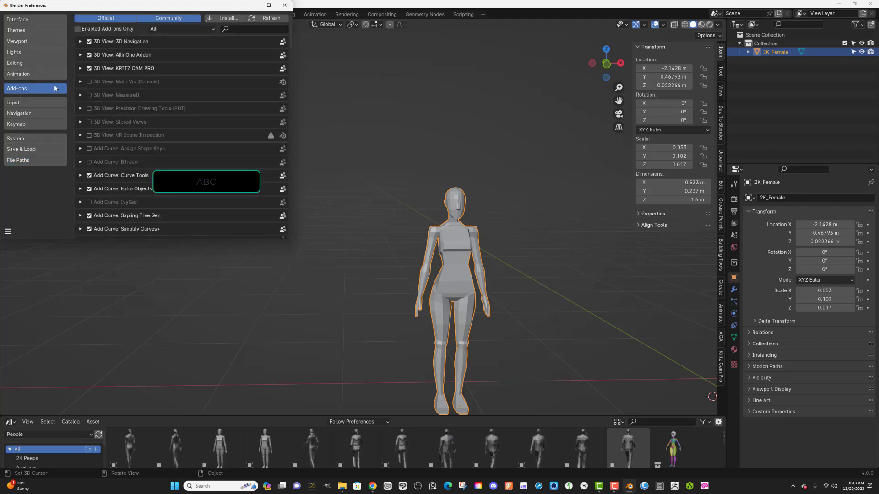
pyautogui.click(46, 159)
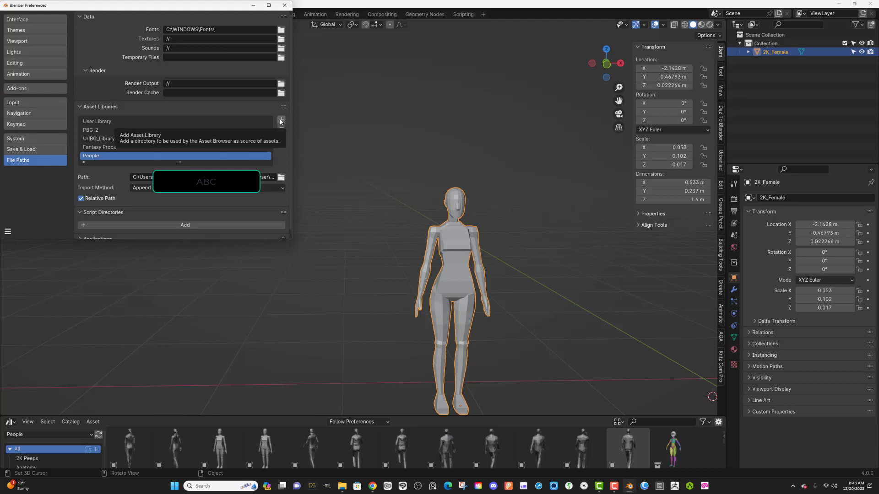
pyautogui.click(84, 163)
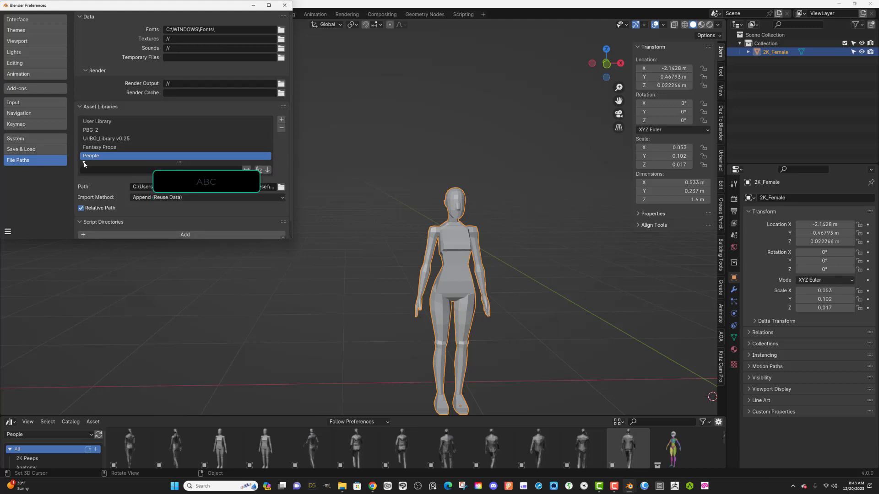
pyautogui.click(84, 163)
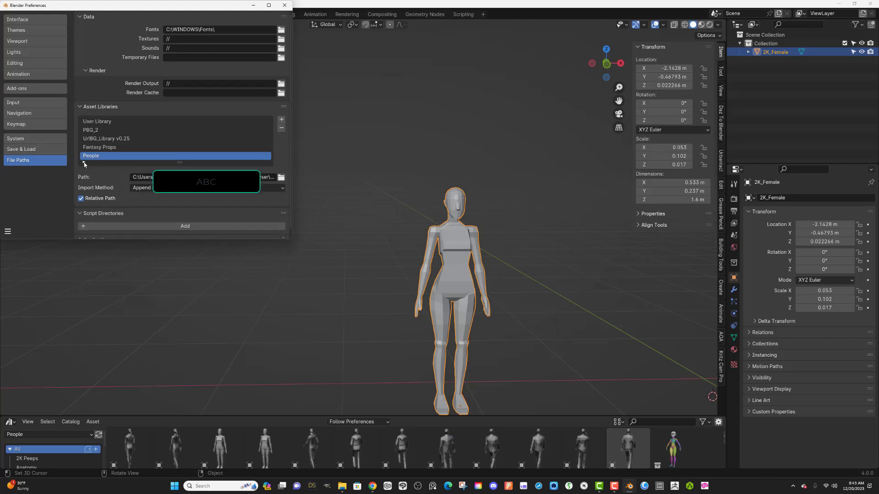
# Step: Start adding an asset library and bookmark the Asset Browser folder inside BLENDER ASSETS
pyautogui.click(281, 121)
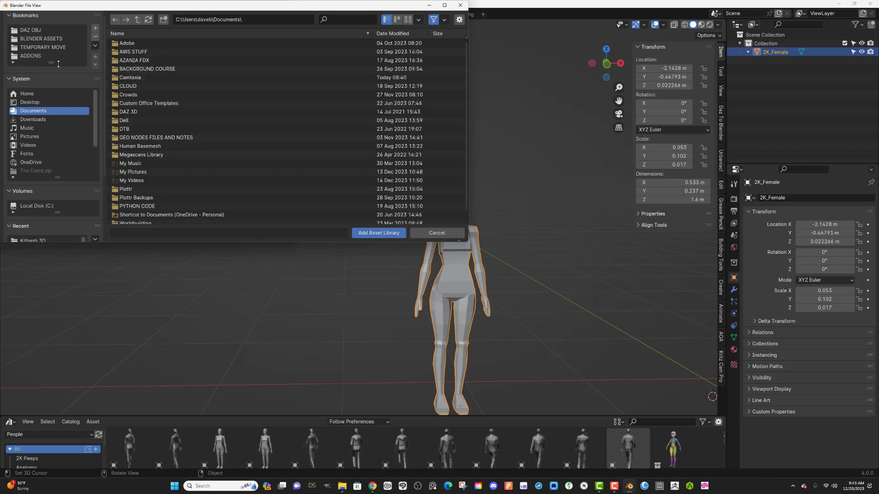
pyautogui.moveTo(58, 63); pyautogui.dragTo(58, 80)
pyautogui.click(27, 39)
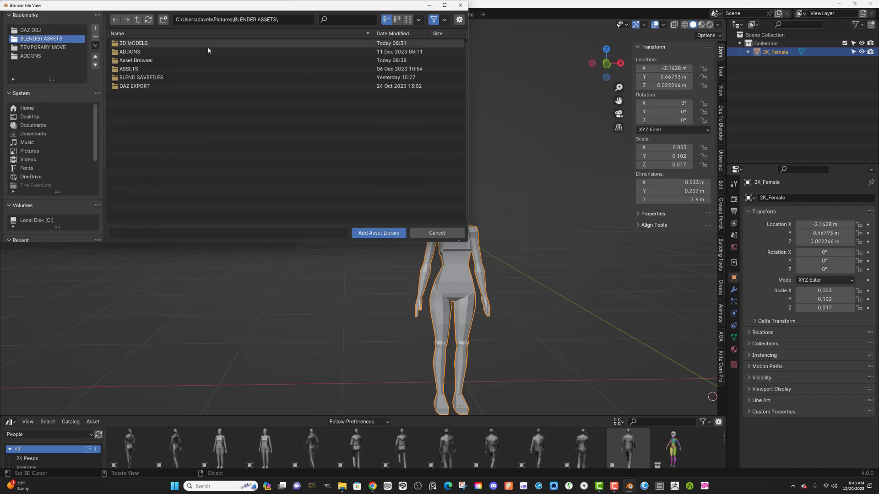
pyautogui.click(158, 61)
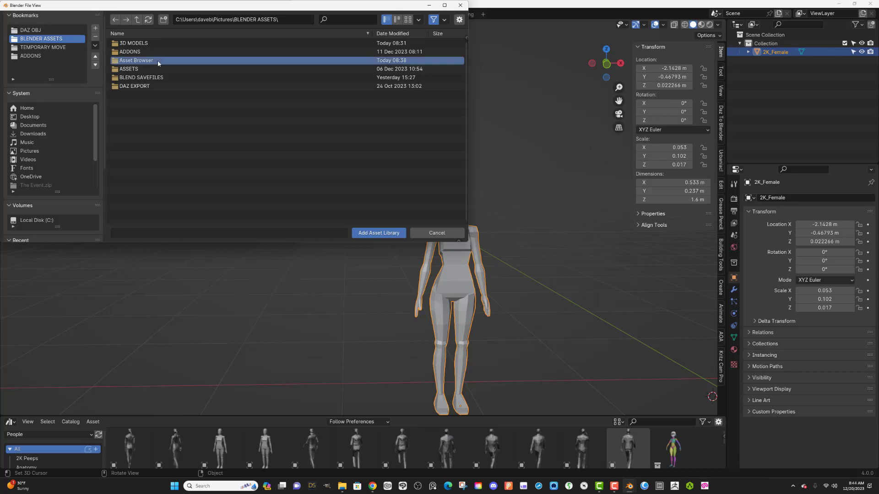
pyautogui.doubleClick(158, 62)
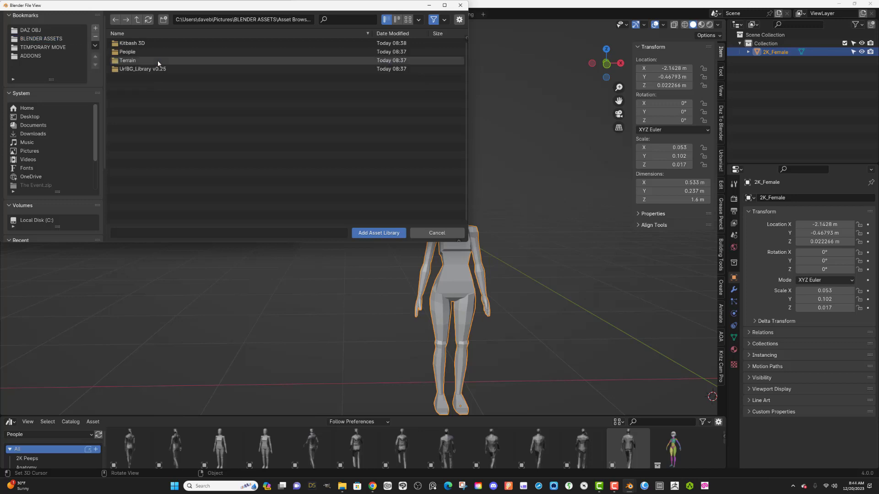
pyautogui.click(96, 28)
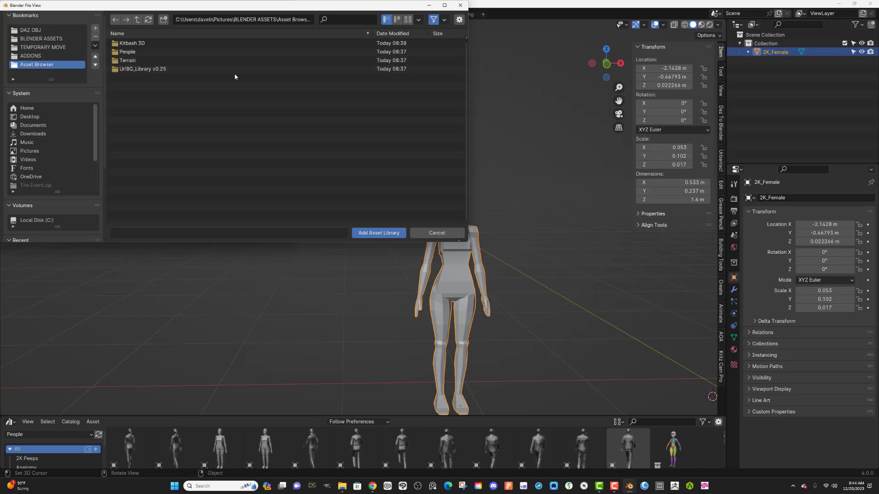
# Step: Add the Kitbash 3D folder inside Asset Browser as an asset library and close the preferences
pyautogui.doubleClick(216, 42)
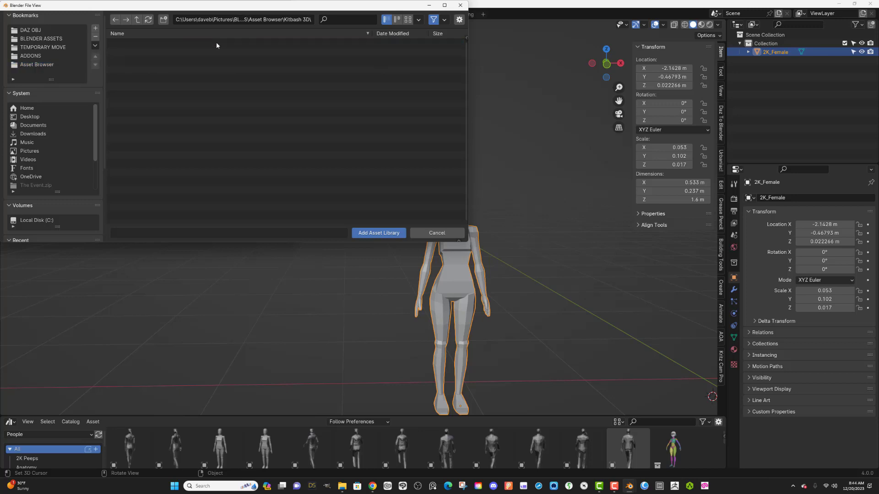
pyautogui.click(378, 233)
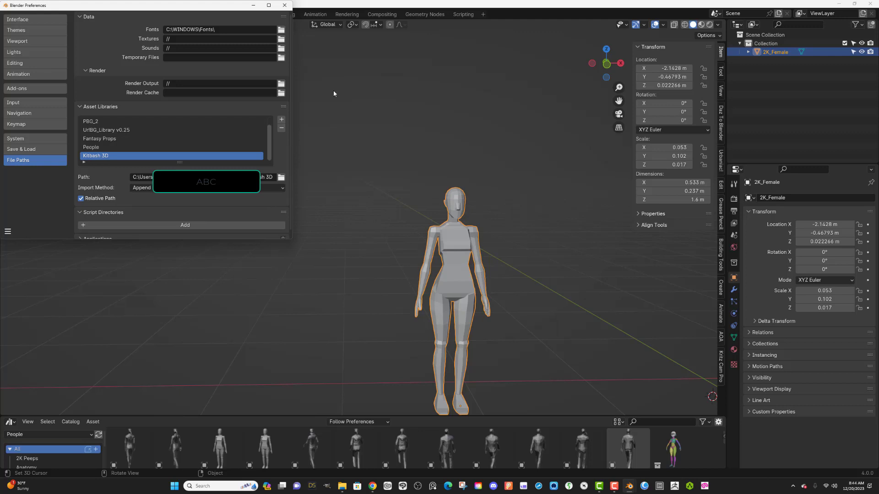
pyautogui.click(8, 232)
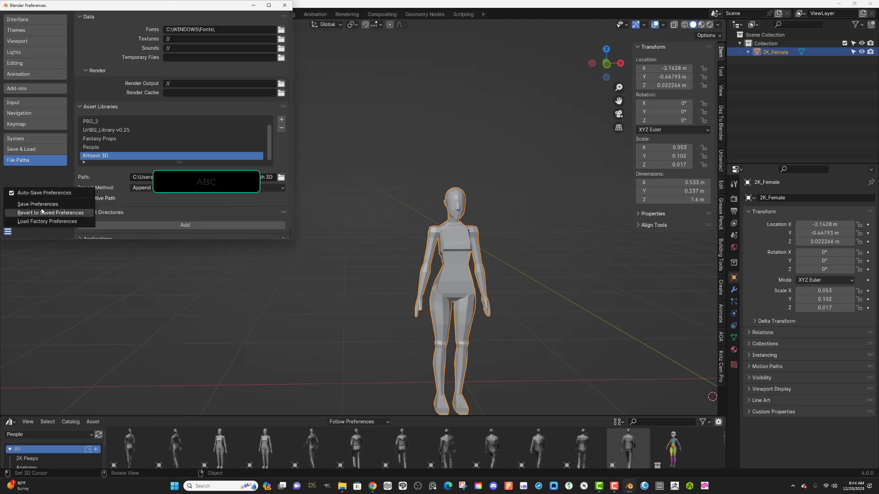
pyautogui.click(44, 172)
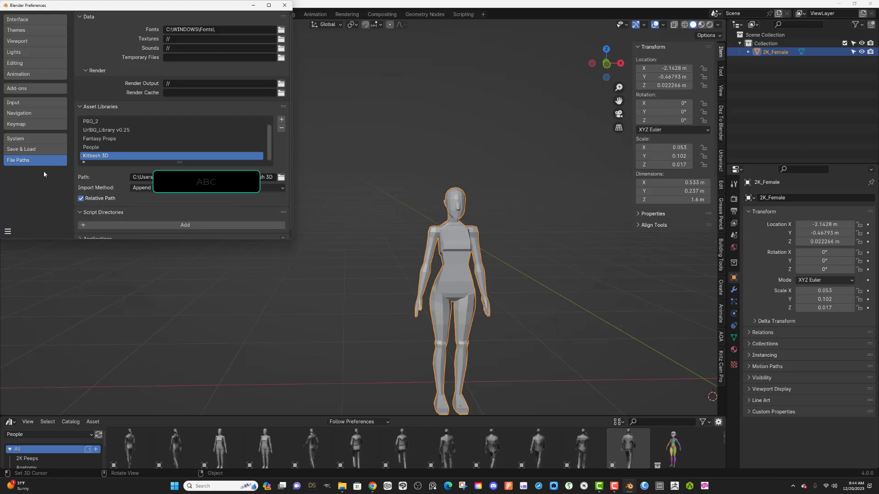
pyautogui.click(284, 5)
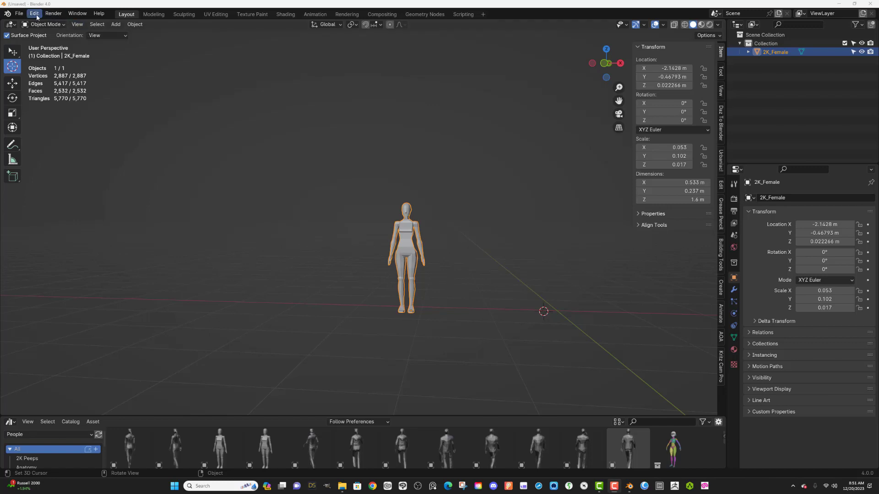
# Step: Open the recent file kb3d_victorian-native.blend and locate it in the kb3d_victorian.blender.native folder in File Explorer
pyautogui.click(19, 13)
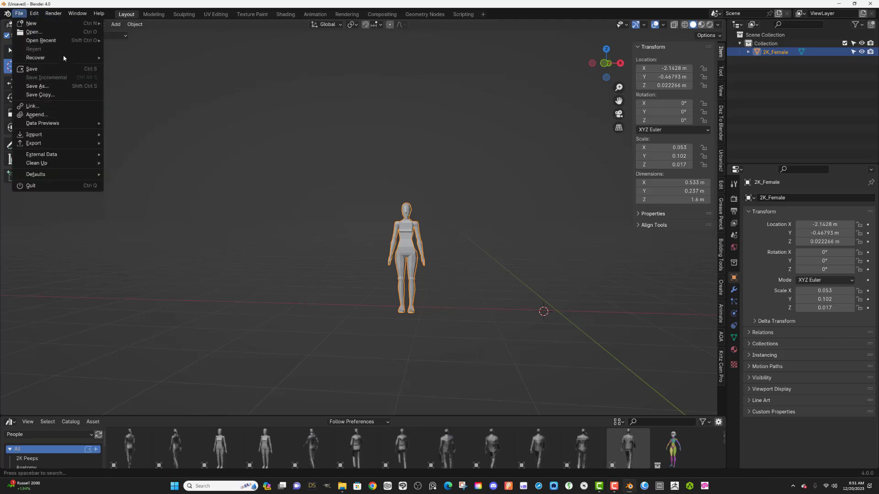
pyautogui.moveTo(64, 41)
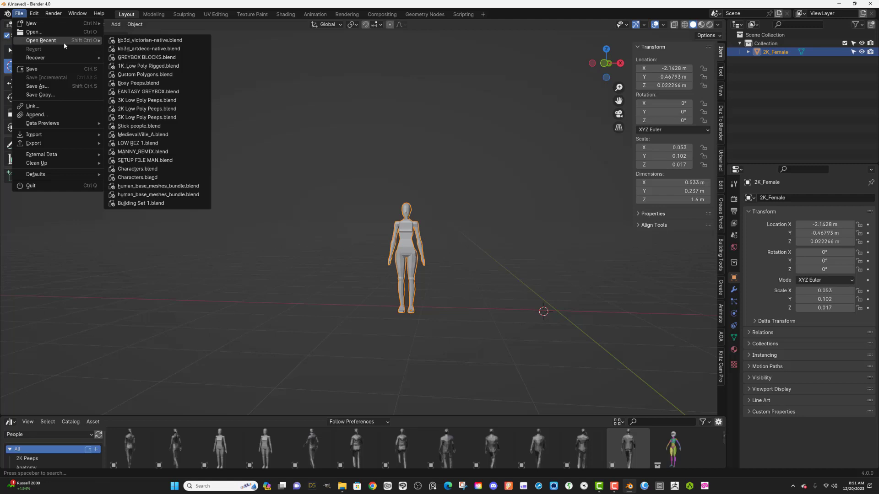
pyautogui.click(167, 42)
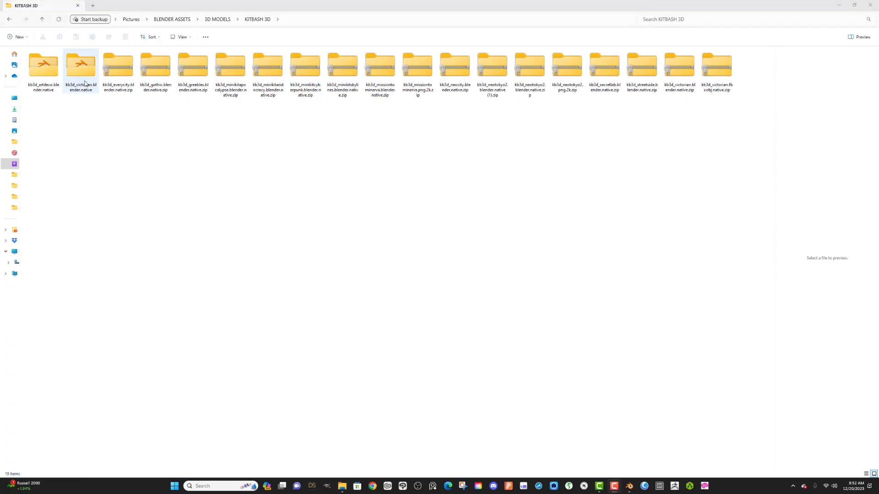
pyautogui.doubleClick(83, 73)
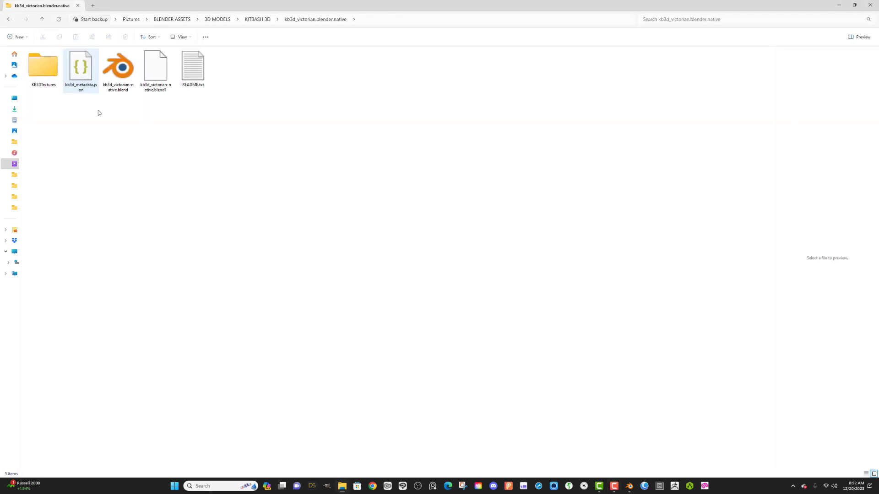
pyautogui.click(118, 69)
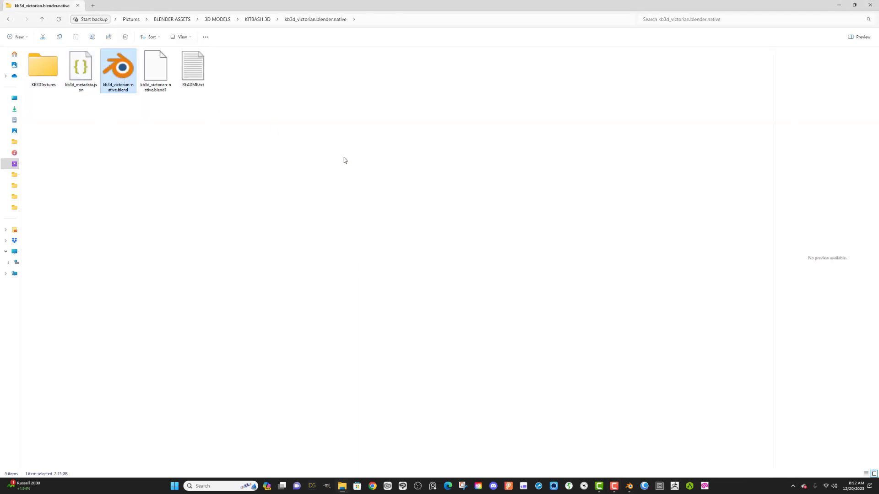
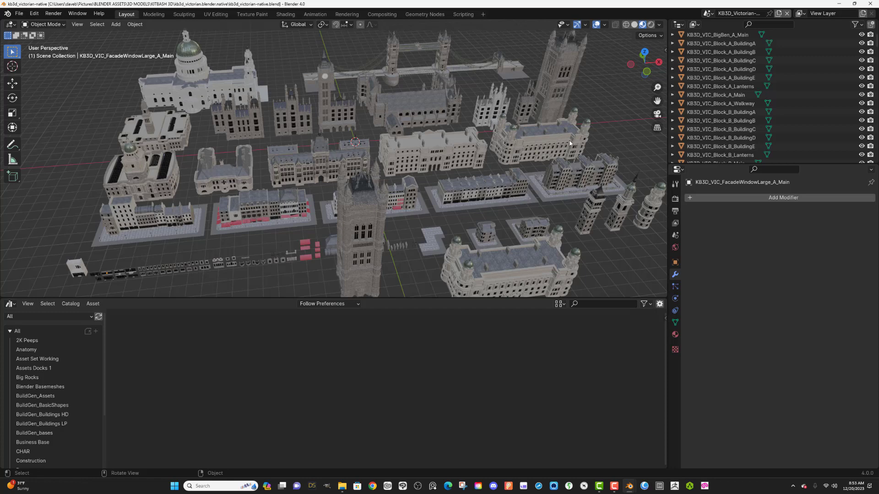
# Step: Look through the Asset Browser's catalog list in the Victorian kit file and show the 2K Peeps catalog
pyautogui.scroll(-3, 533, 154)
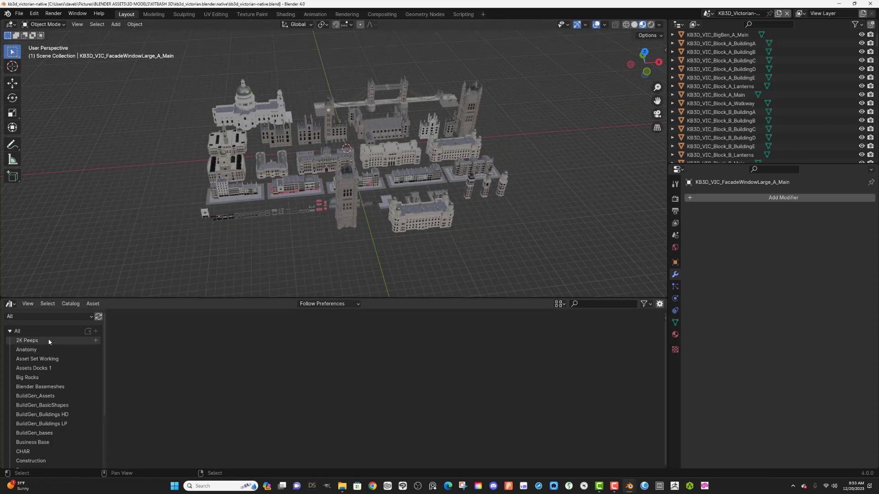
pyautogui.moveTo(104, 370); pyautogui.dragTo(108, 429)
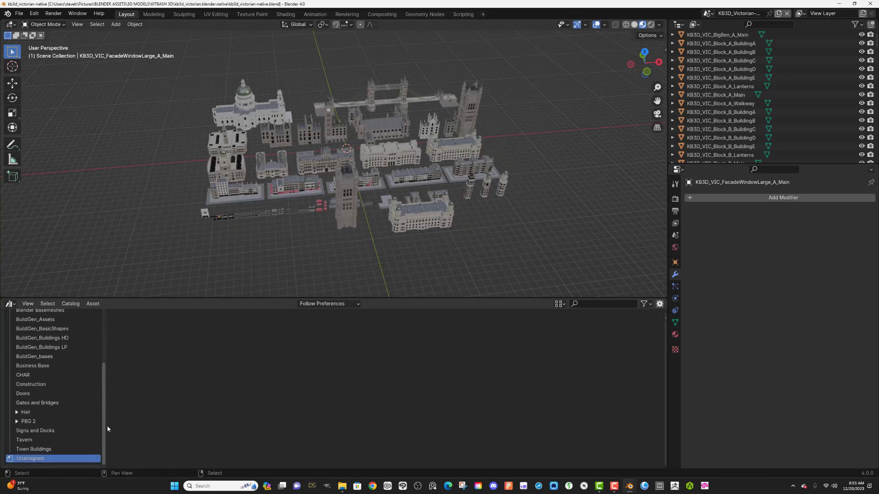
pyautogui.scroll(10, 108, 430)
pyautogui.click(46, 340)
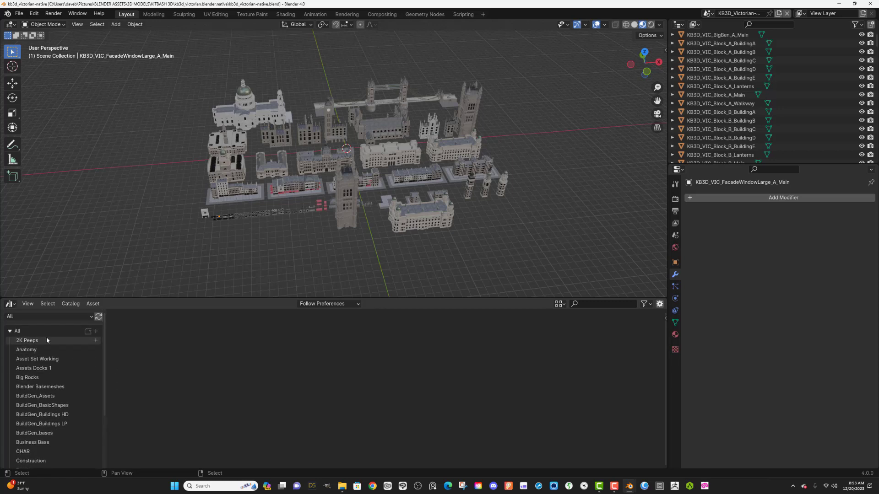
pyautogui.click(124, 334)
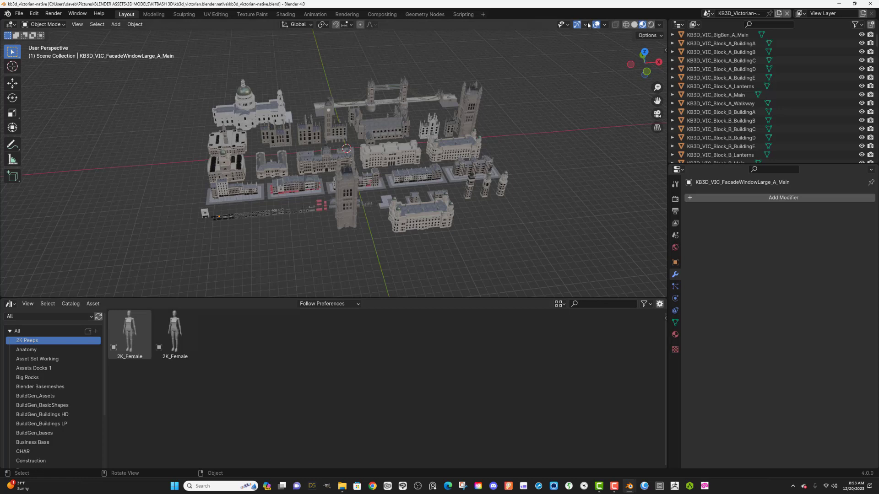
# Step: Display the Victorian kit in wireframe with X-ray off and view it from the top
pyautogui.click(624, 25)
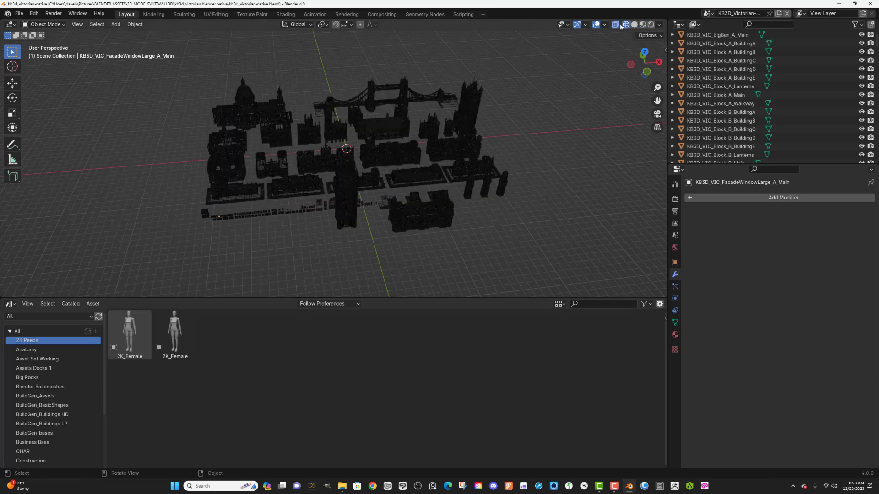
pyautogui.click(616, 27)
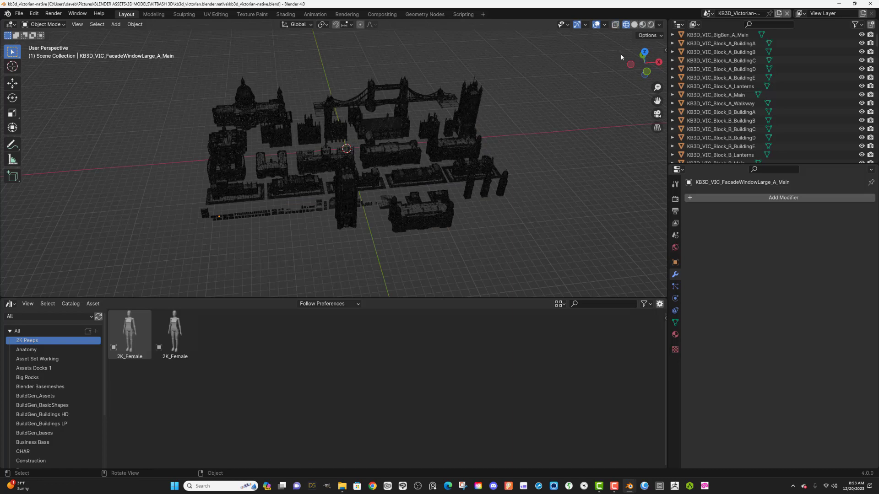
pyautogui.press('KP_7')
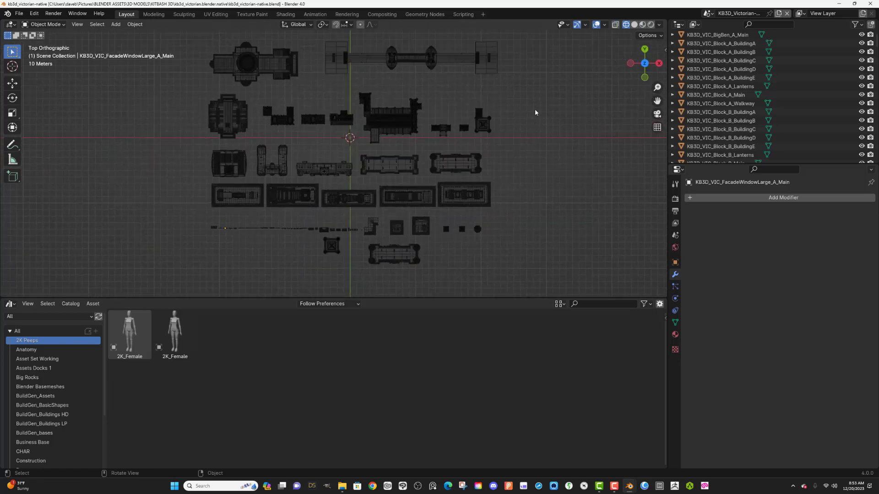
# Step: Select all the Victorian kit objects and mark them as assets
pyautogui.scroll(-1, 536, 112)
pyautogui.moveTo(194, 47); pyautogui.dragTo(521, 276)
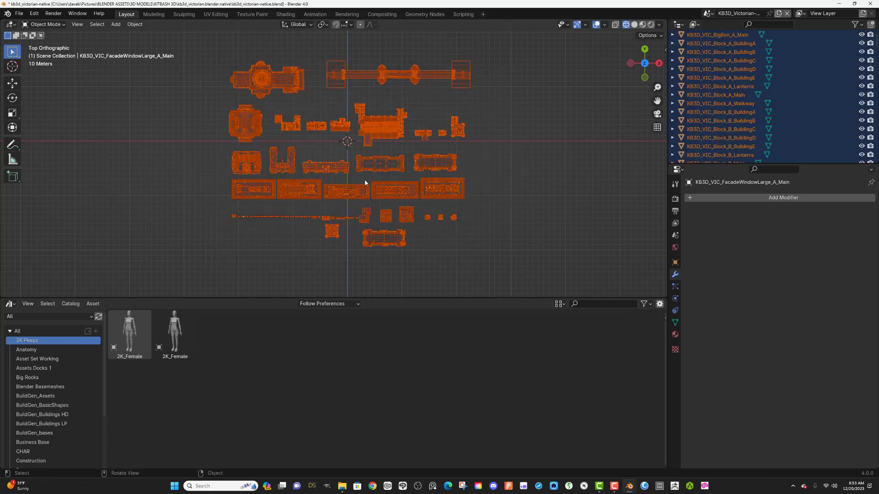
pyautogui.rightClick(756, 71)
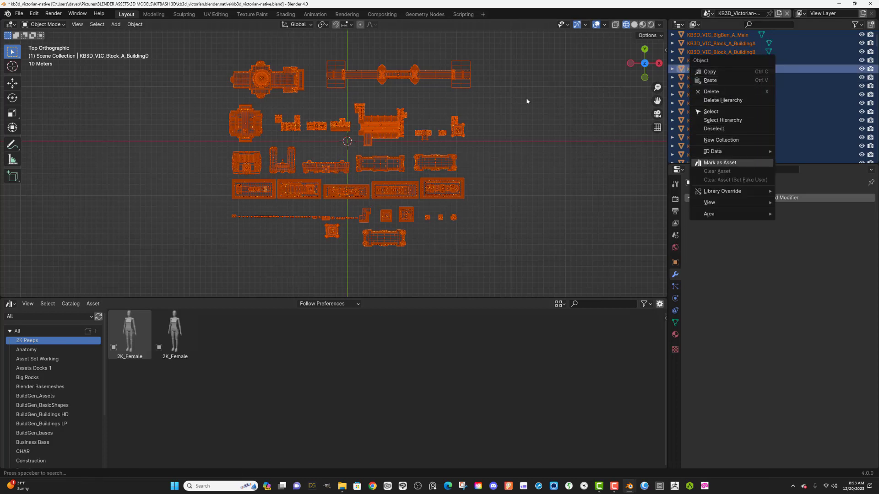
pyautogui.press('Return')
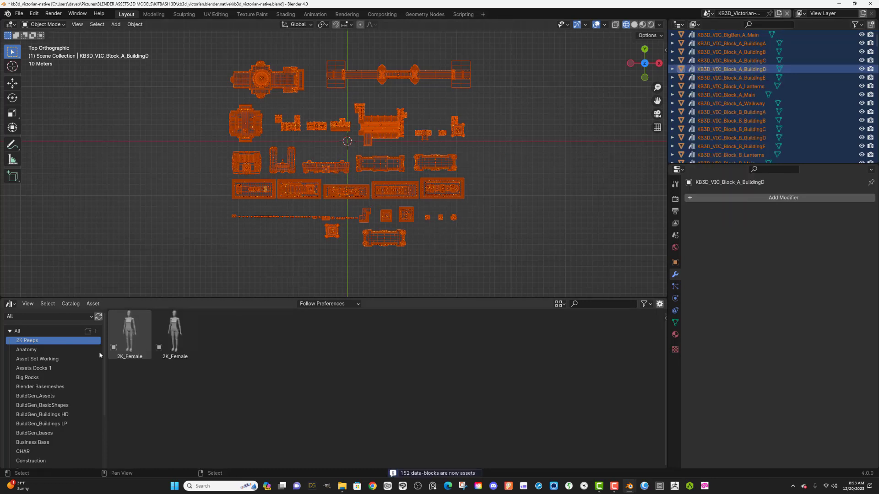
# Step: Show the Unassigned catalog in the Asset Browser and look through the Victorian kit asset thumbnails
pyautogui.scroll(-3, 87, 412)
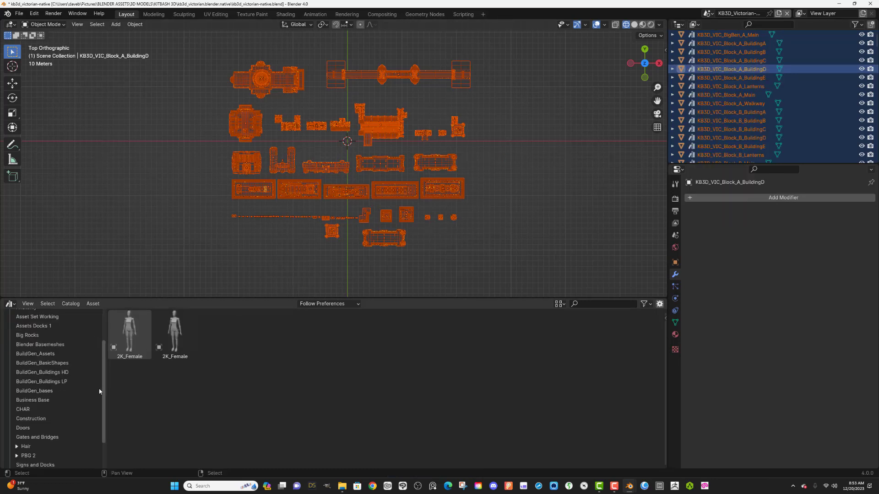
pyautogui.scroll(-2, 87, 433)
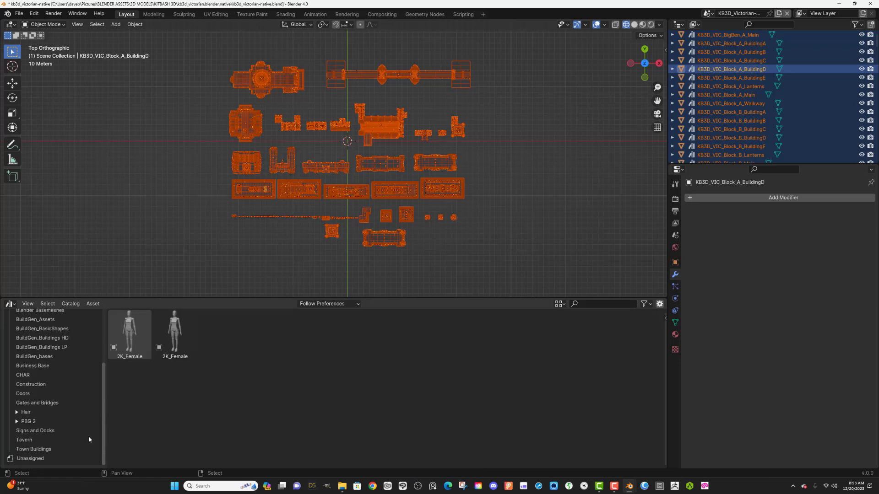
pyautogui.click(58, 458)
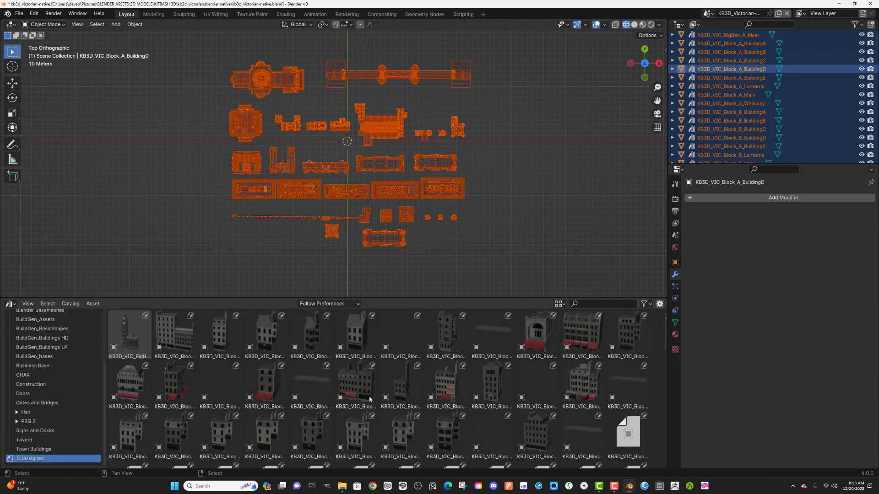
pyautogui.scroll(-2, 429, 403)
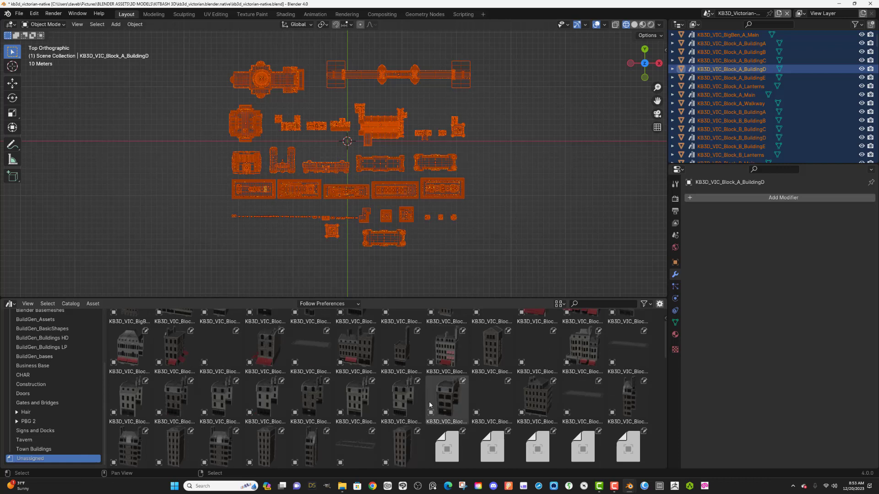
pyautogui.scroll(-1, 429, 402)
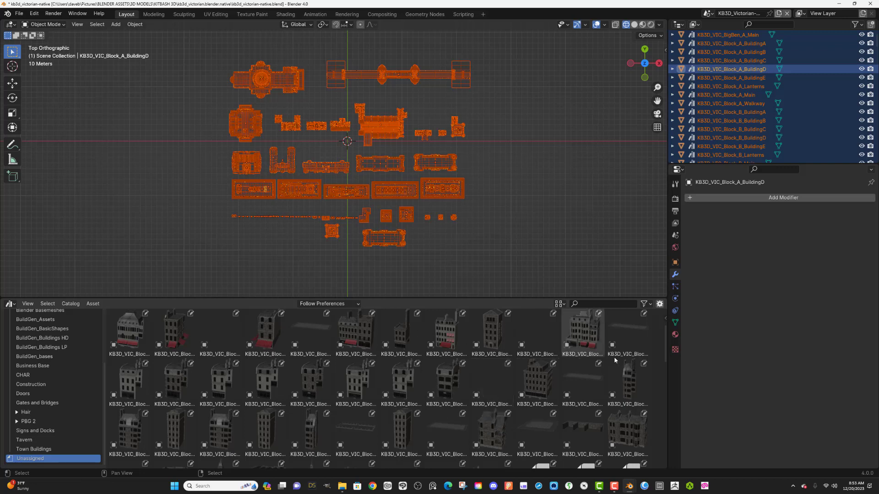
# Step: Set the asset preview size to 130 and look through the unassigned KB3D_VIC assets
pyautogui.click(562, 305)
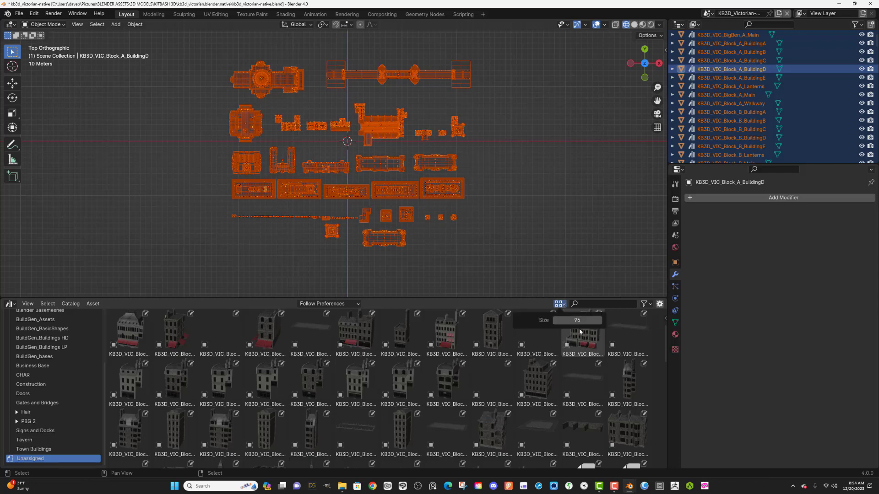
pyautogui.moveTo(578, 323); pyautogui.dragTo(616, 323)
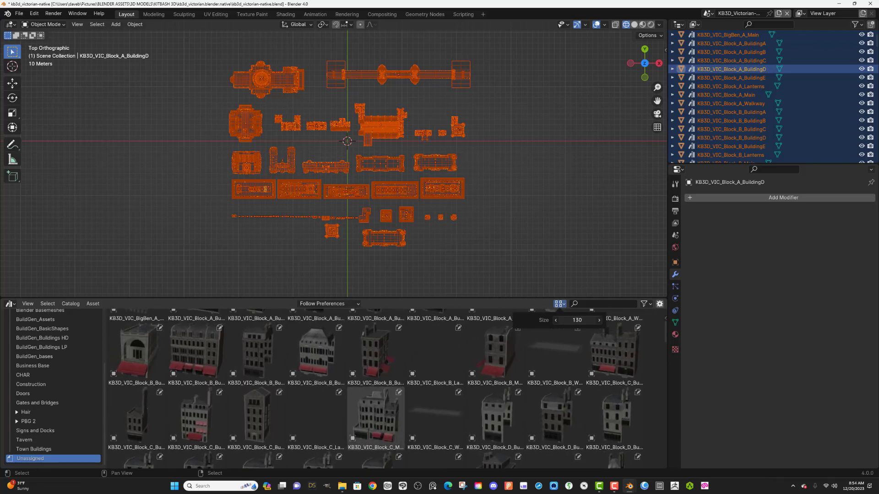
pyautogui.click(564, 306)
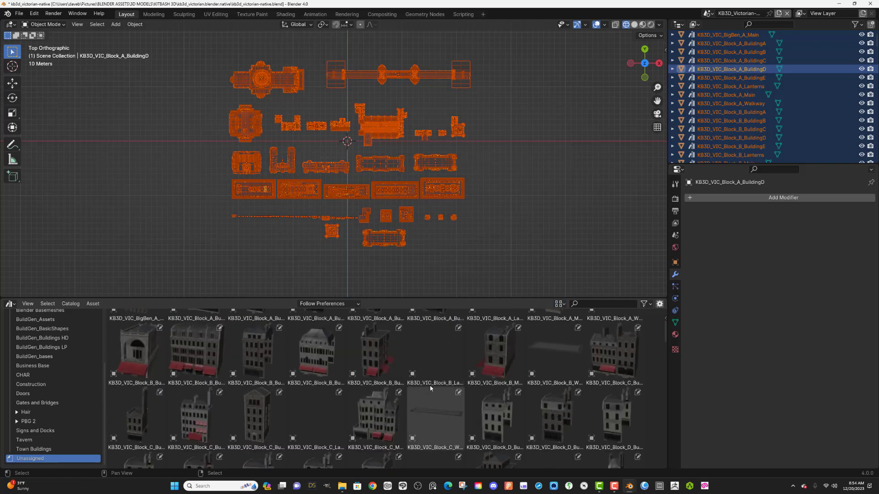
pyautogui.scroll(-2, 429, 384)
pyautogui.scroll(-2, 431, 388)
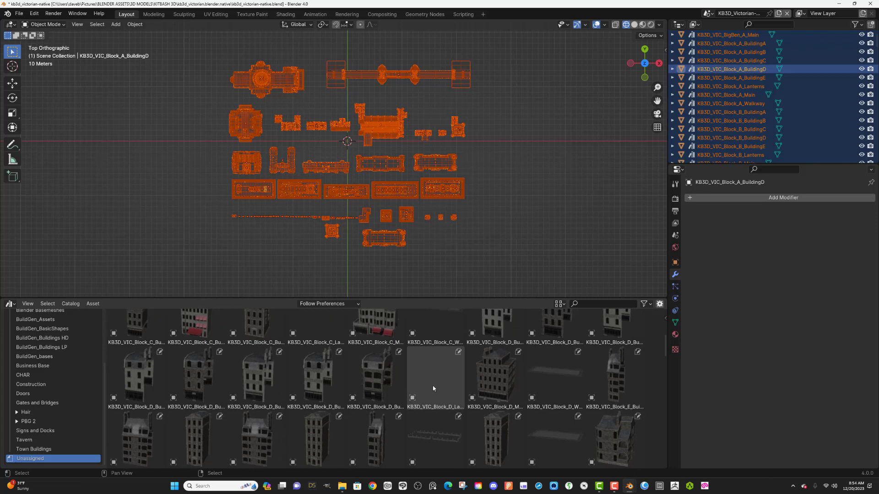
pyautogui.scroll(-15, 432, 386)
pyautogui.scroll(-8, 460, 388)
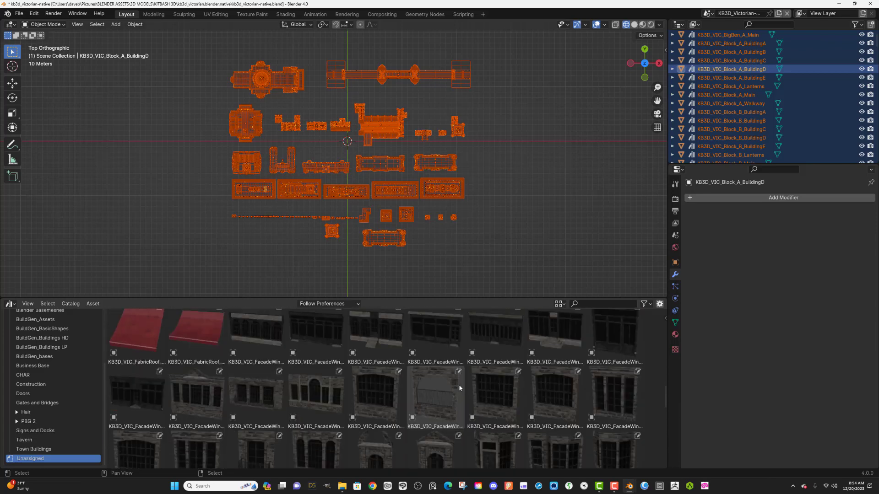
pyautogui.scroll(-10, 459, 388)
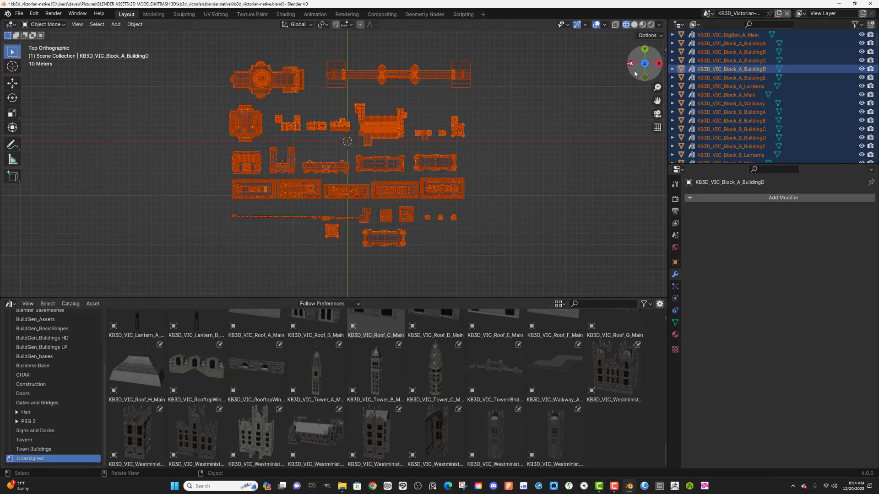
# Step: Deselect all objects and switch the viewport to Material Preview shading, viewing the city models in perspective
pyautogui.moveTo(633, 70); pyautogui.dragTo(606, 153)
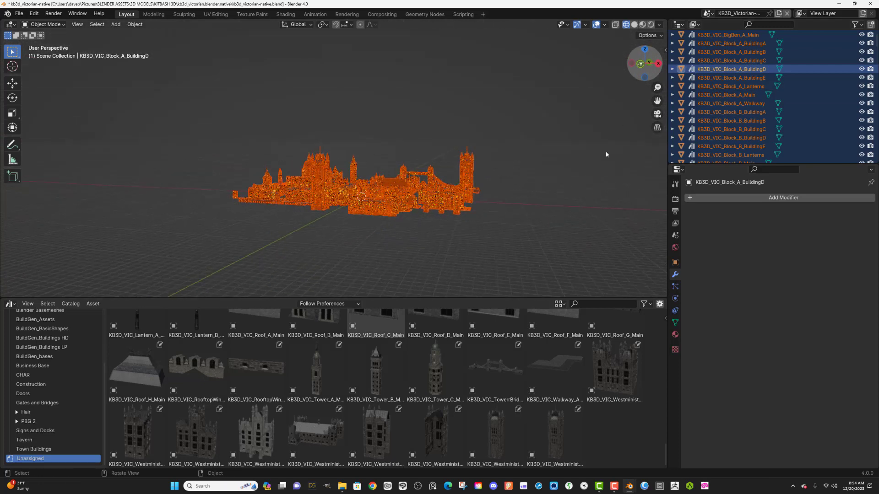
pyautogui.click(621, 44)
pyautogui.click(643, 24)
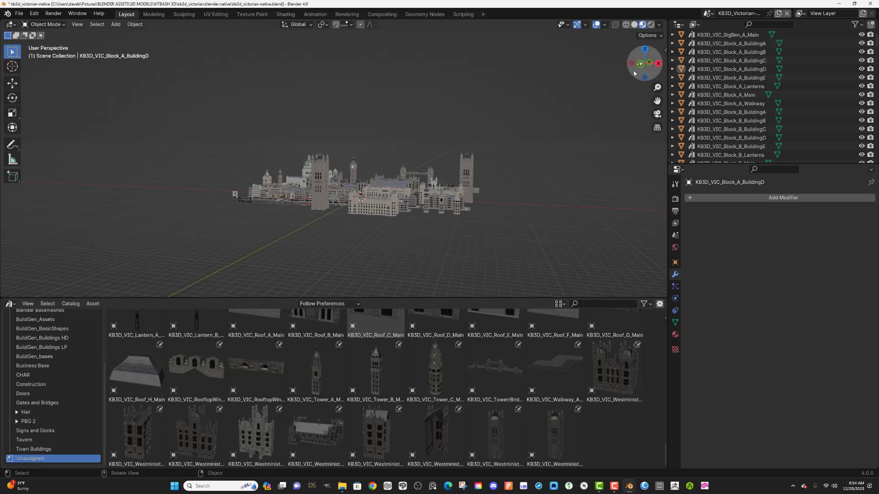
pyautogui.moveTo(634, 73); pyautogui.dragTo(637, 87)
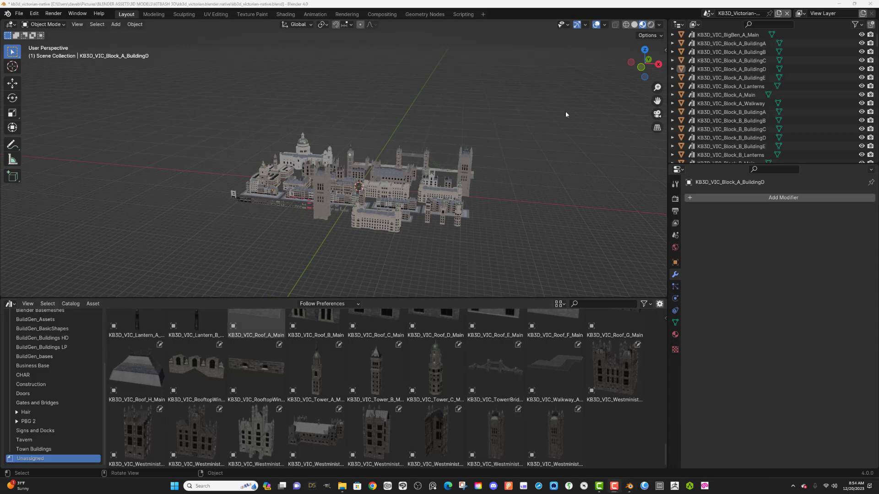
pyautogui.moveTo(636, 71)
pyautogui.mouseDown()
pyautogui.moveTo(609, 98)
pyautogui.moveTo(635, 62)
pyautogui.moveTo(631, 78)
pyautogui.mouseUp()
pyautogui.scroll(2, 468, 124)
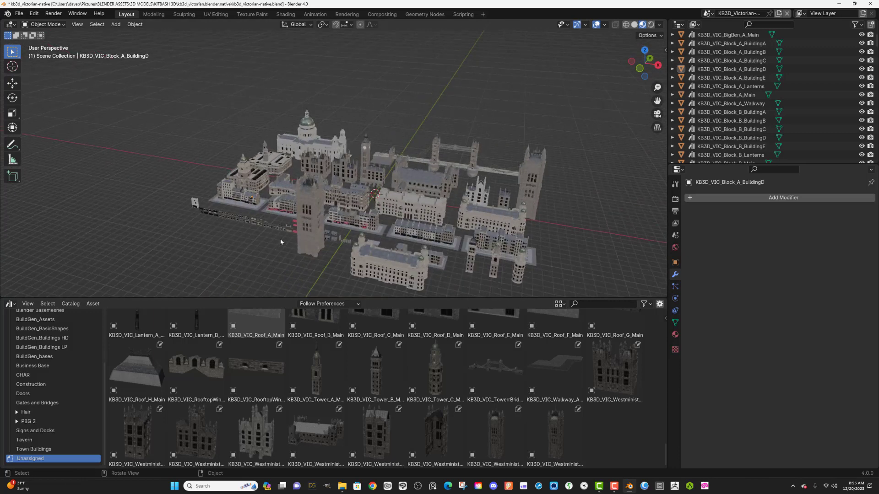
# Step: Select the freestanding Westminster tower, look through the scene's object list and the city models, and clear the selection
pyautogui.click(309, 223)
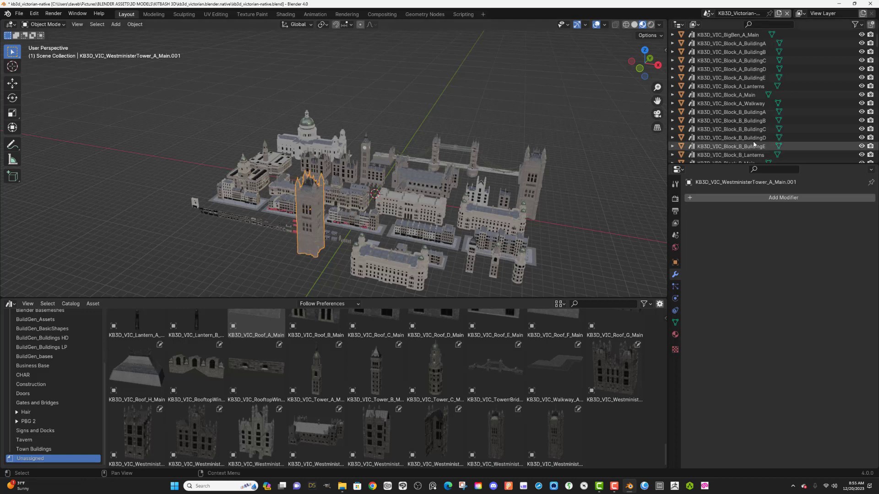
pyautogui.scroll(-10, 752, 150)
pyautogui.scroll(-5, 753, 150)
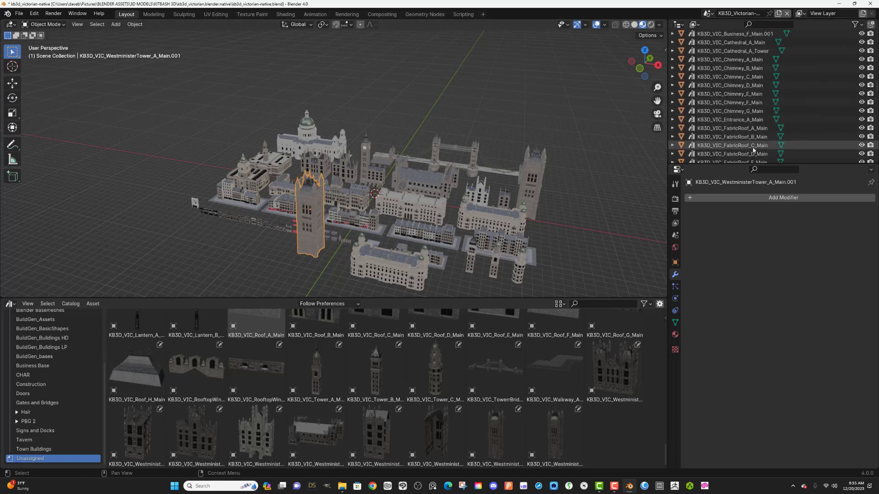
pyautogui.scroll(-15, 752, 149)
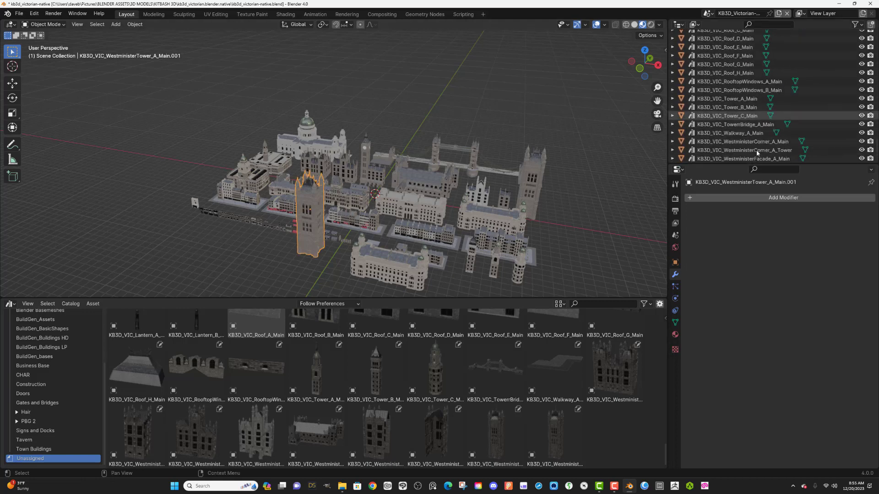
pyautogui.scroll(20, 778, 114)
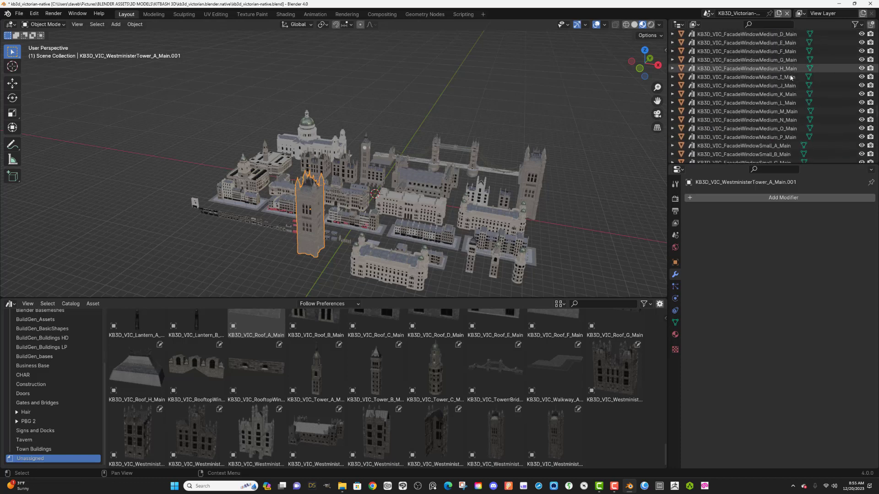
pyautogui.scroll(15, 804, 80)
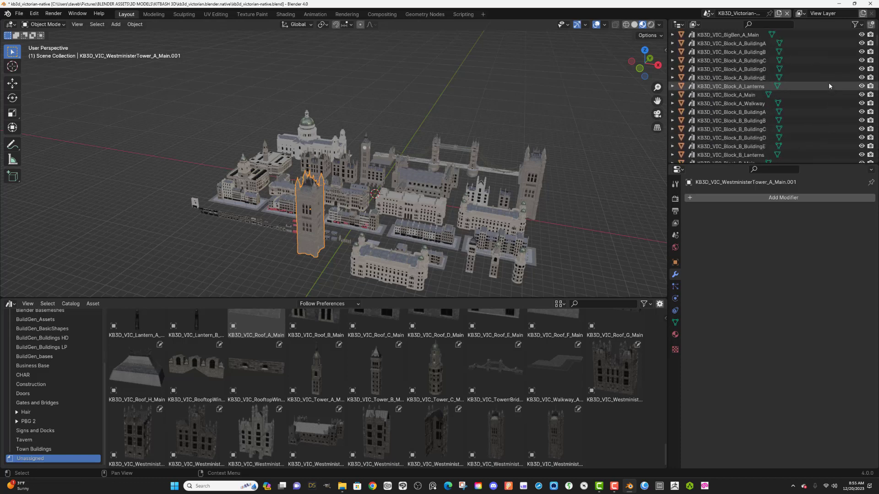
pyautogui.scroll(-15, 829, 85)
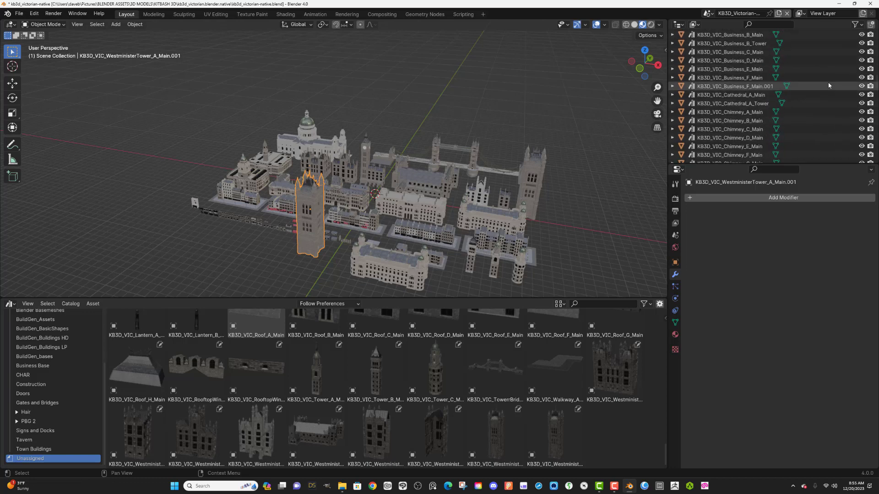
pyautogui.scroll(-7, 827, 83)
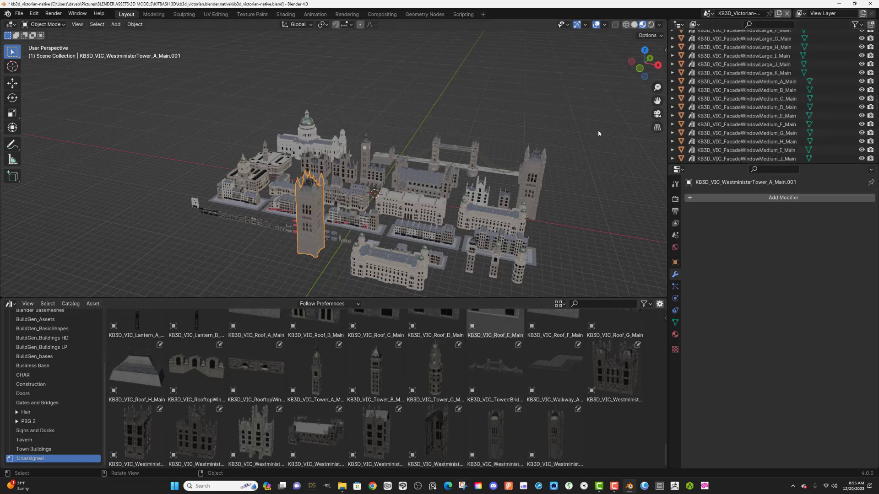
pyautogui.moveTo(636, 72); pyautogui.dragTo(669, 58)
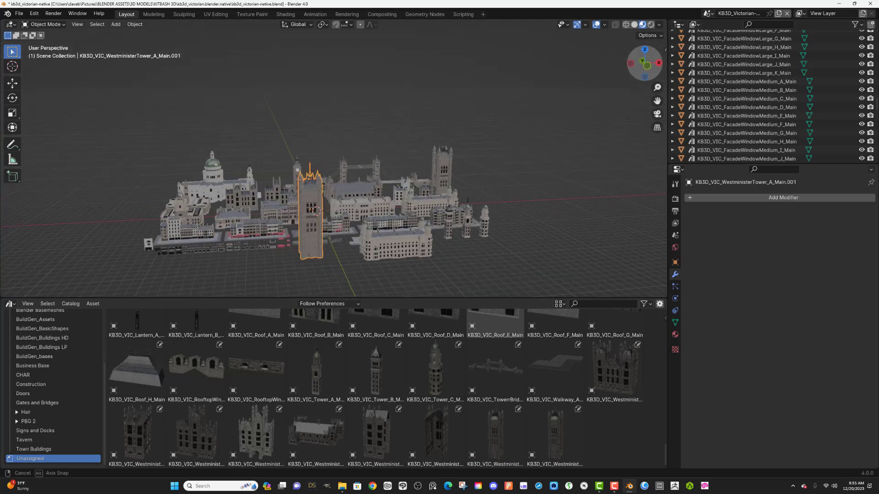
pyautogui.moveTo(585, 131); pyautogui.dragTo(566, 155)
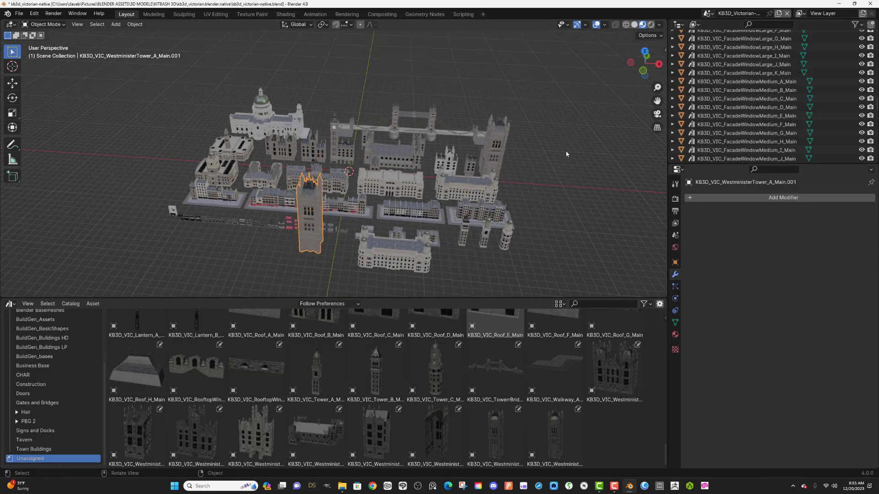
pyautogui.click(566, 155)
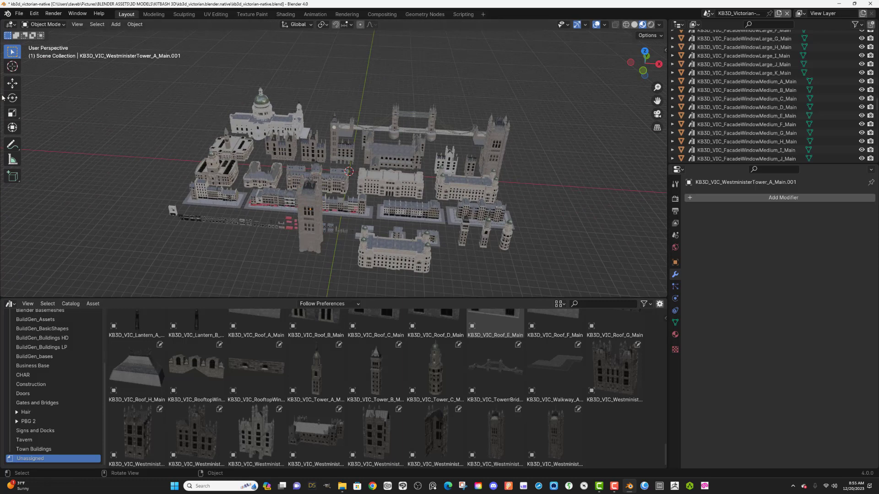
# Step: Save the file as kb3d_victorian-native.blend in the Kitbash 3D folder inside BLENDER ASSETS > Asset Browser
pyautogui.click(20, 13)
pyautogui.click(19, 14)
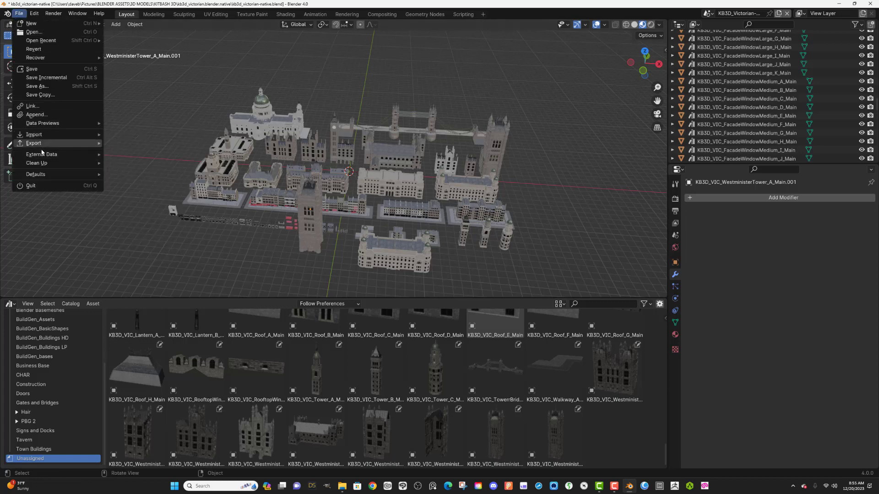
pyautogui.moveTo(34, 14)
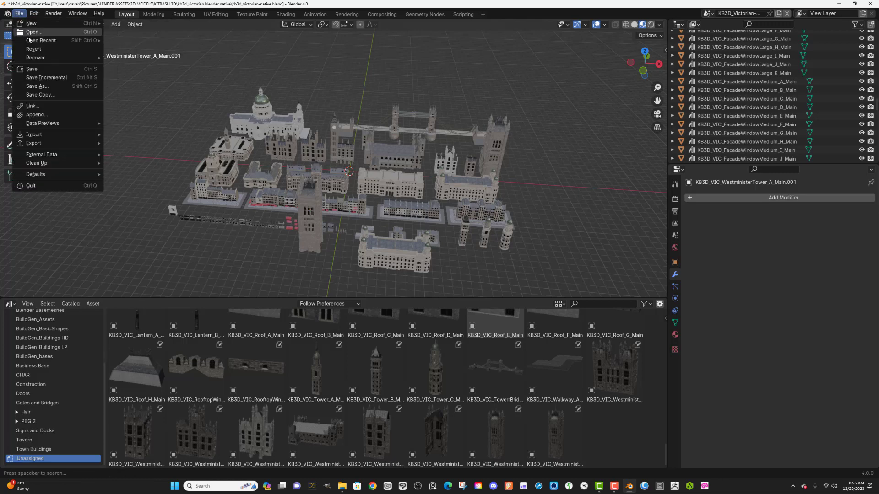
pyautogui.click(40, 85)
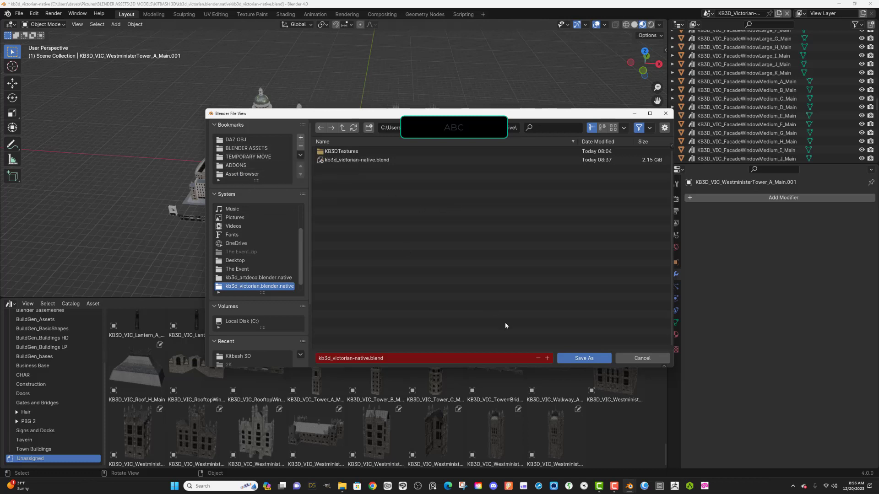
pyautogui.click(347, 371)
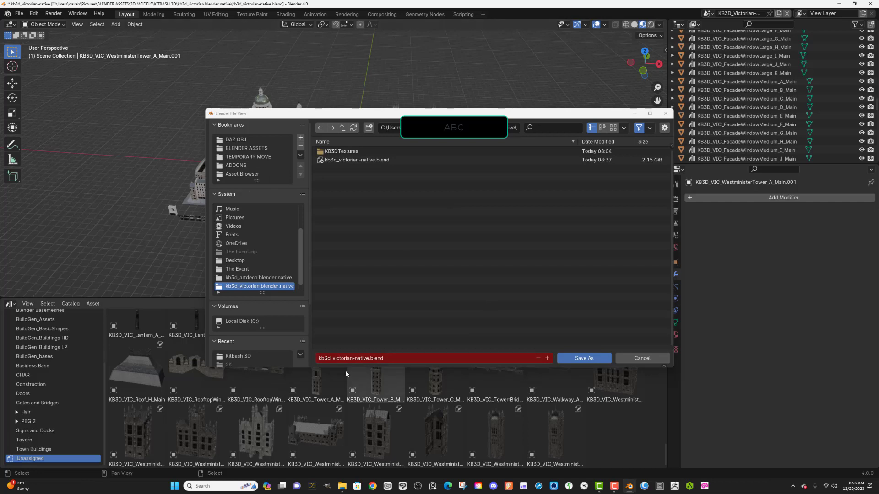
pyautogui.click(300, 249)
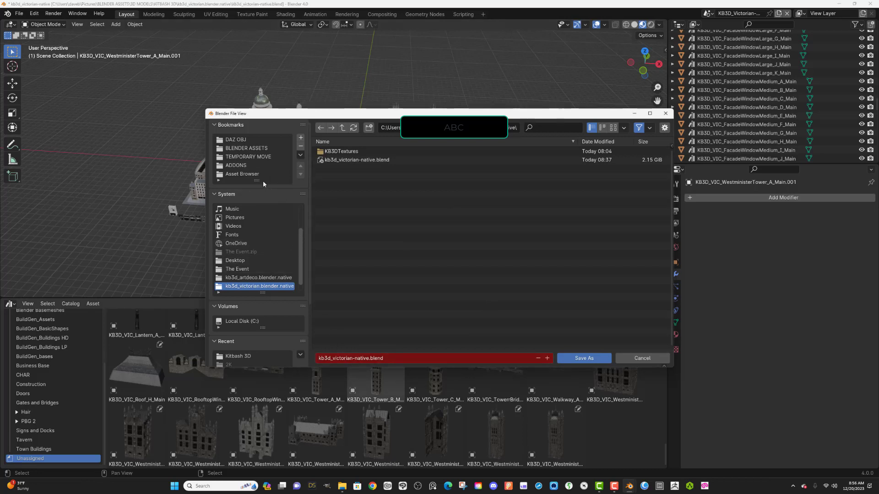
pyautogui.click(248, 149)
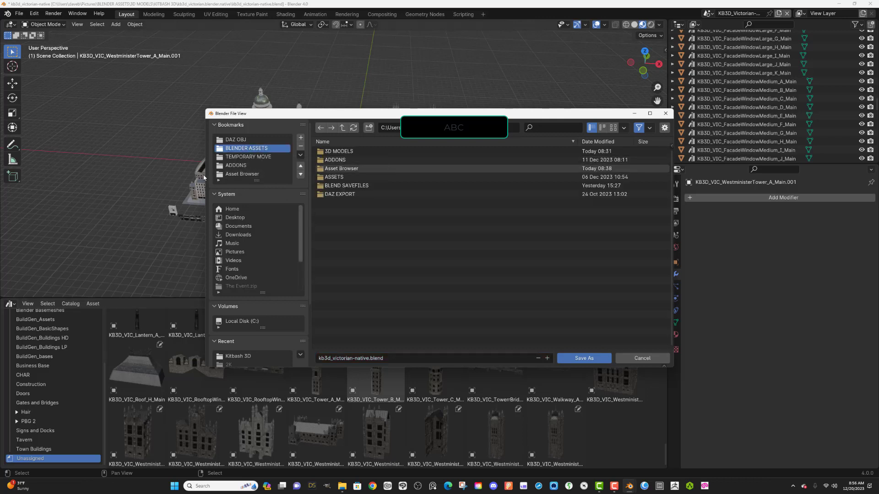
pyautogui.doubleClick(388, 168)
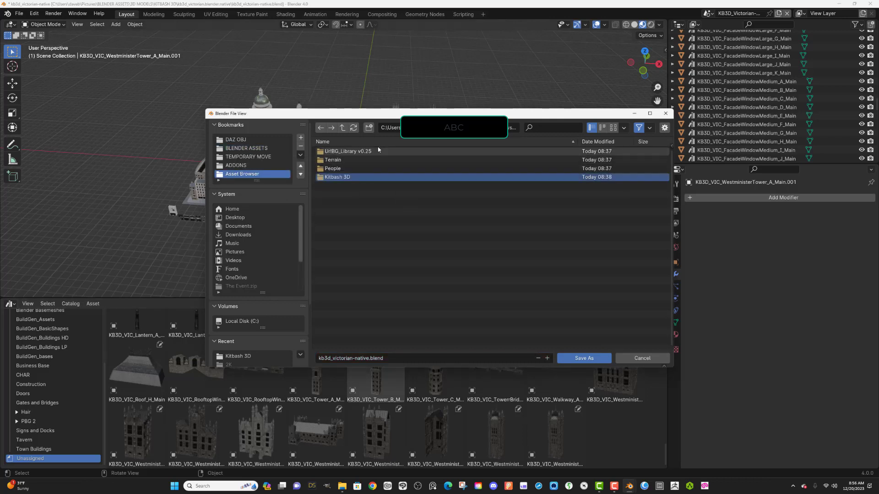
pyautogui.doubleClick(361, 177)
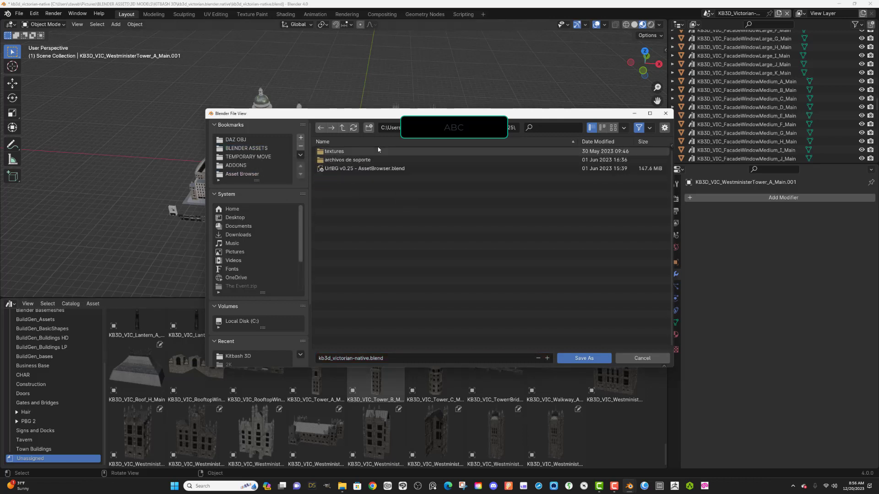
pyautogui.click(343, 128)
pyautogui.click(360, 177)
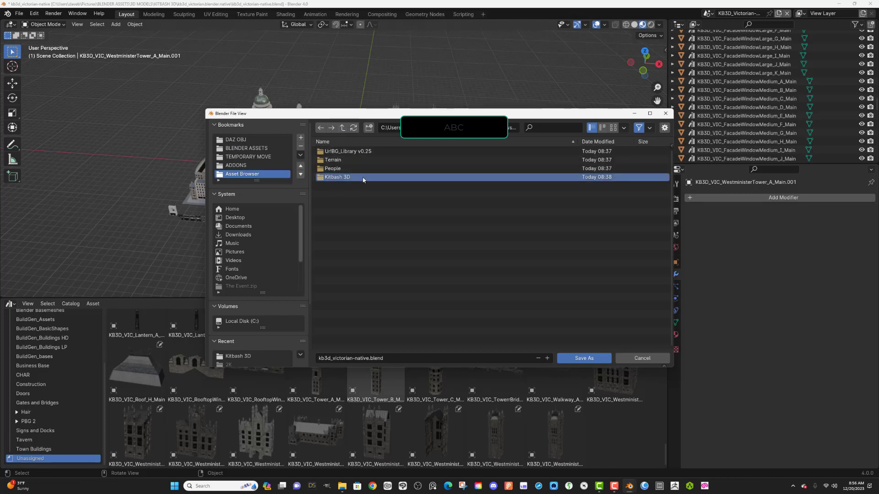
pyautogui.doubleClick(362, 179)
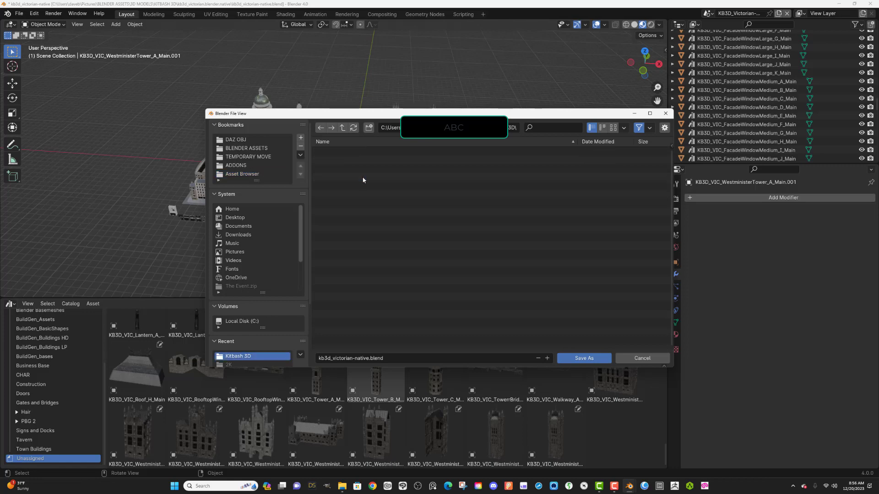
pyautogui.click(584, 358)
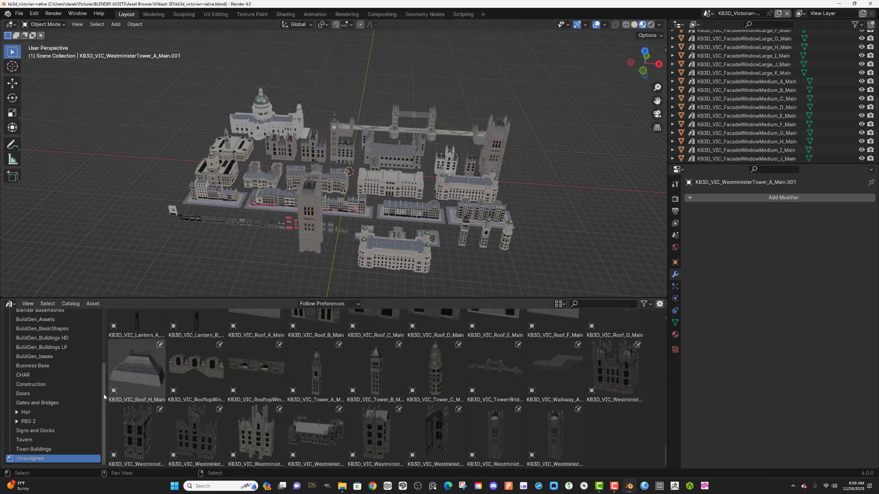
# Step: Check the available asset libraries and the catalog list in the asset browser
pyautogui.moveTo(104, 395); pyautogui.dragTo(112, 342)
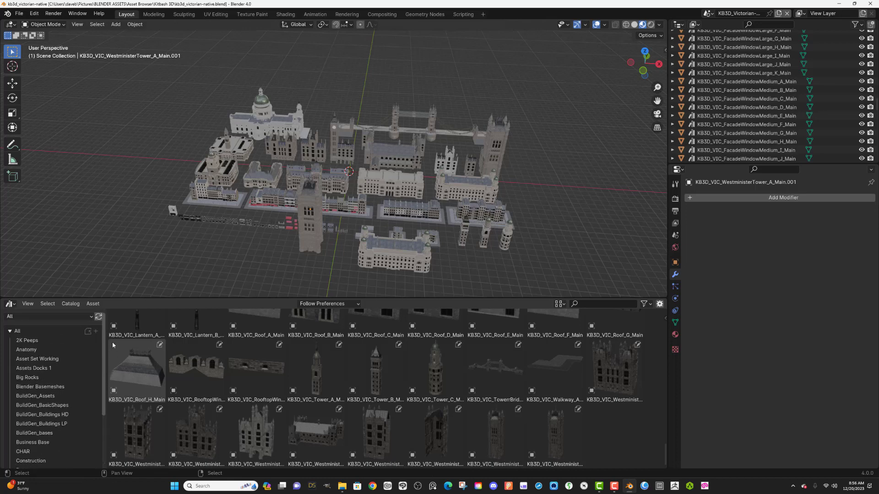
pyautogui.click(73, 319)
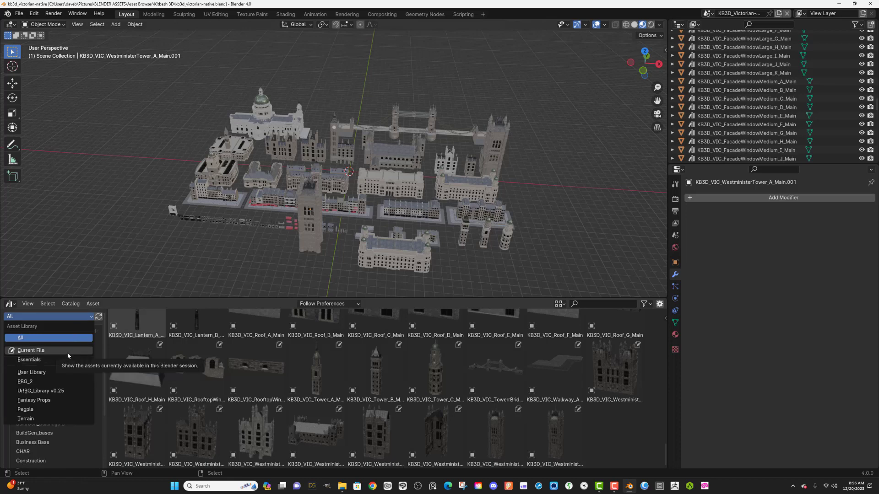
pyautogui.click(70, 317)
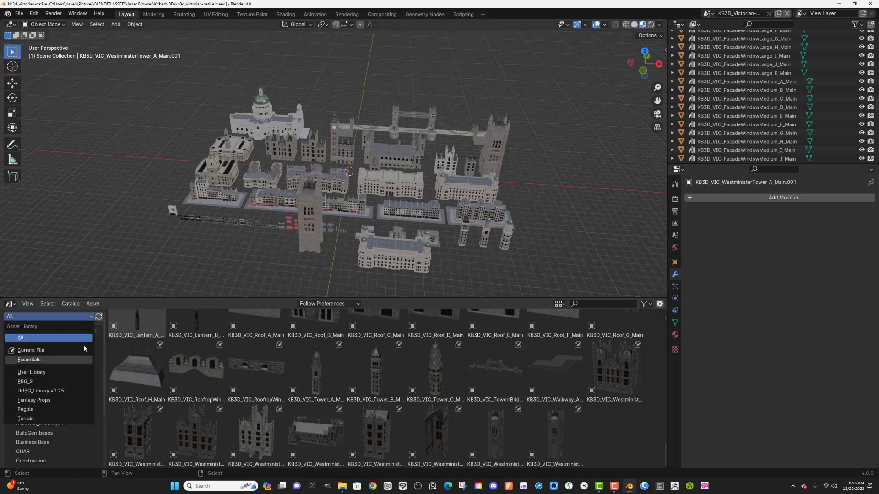
pyautogui.scroll(-1, 104, 340)
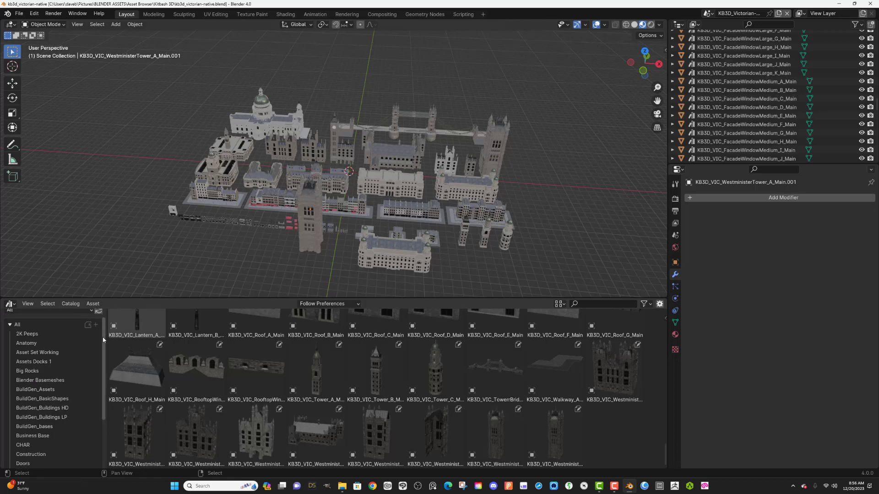
# Step: Check the asset library selection and save the current Victorian kit file under its existing name
pyautogui.moveTo(103, 338)
pyautogui.mouseDown()
pyautogui.moveTo(103, 386)
pyautogui.moveTo(108, 325)
pyautogui.mouseUp()
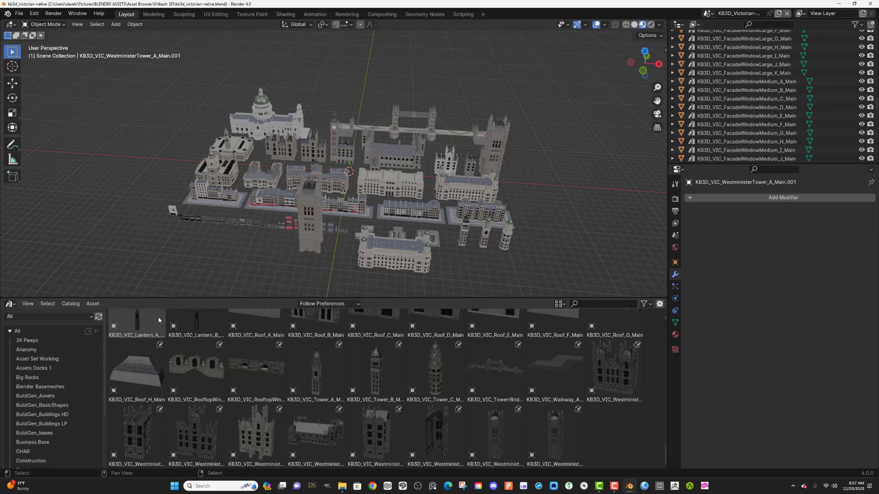
pyautogui.click(86, 317)
pyautogui.click(19, 14)
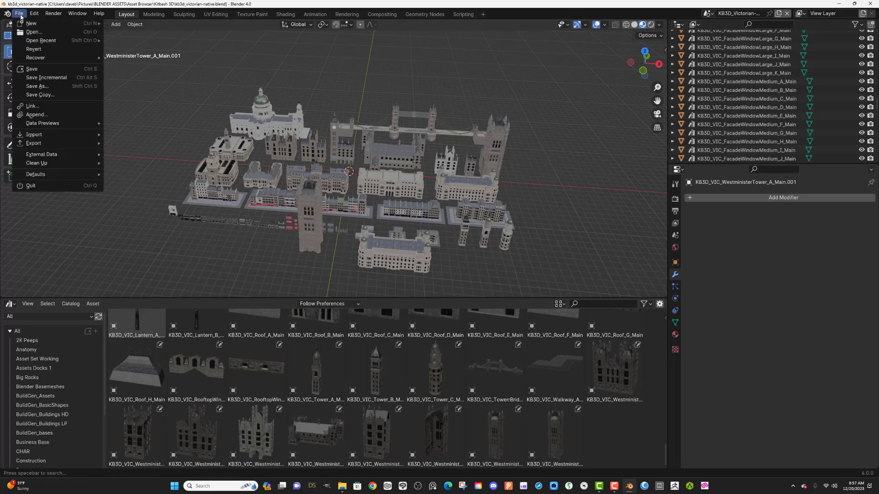
pyautogui.click(34, 71)
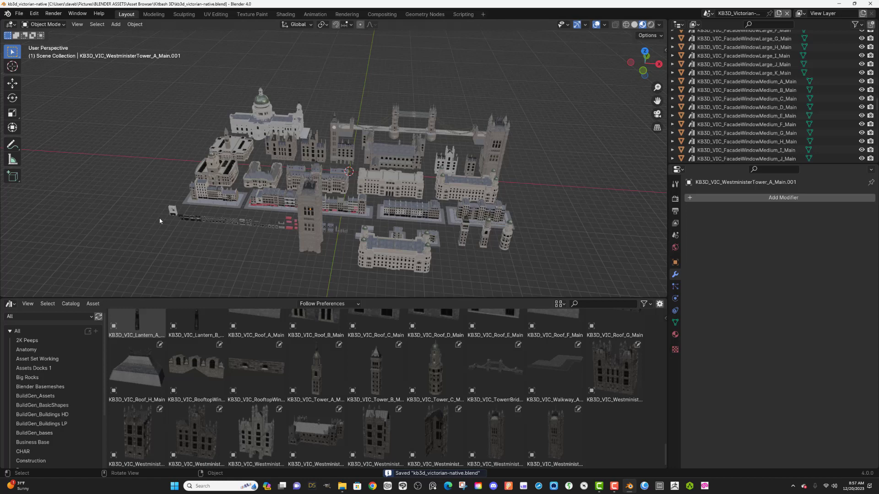
# Step: Look through the available asset libraries and the full catalog list in the asset browser
pyautogui.click(46, 317)
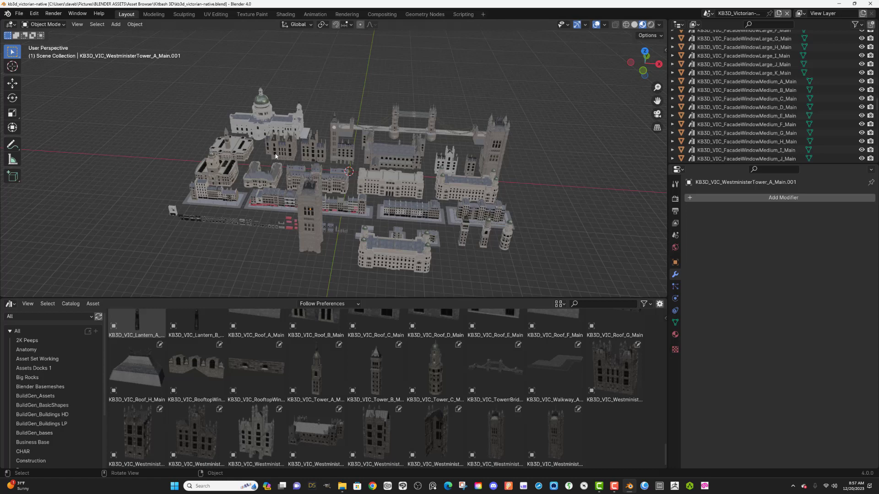
pyautogui.scroll(-5, 69, 389)
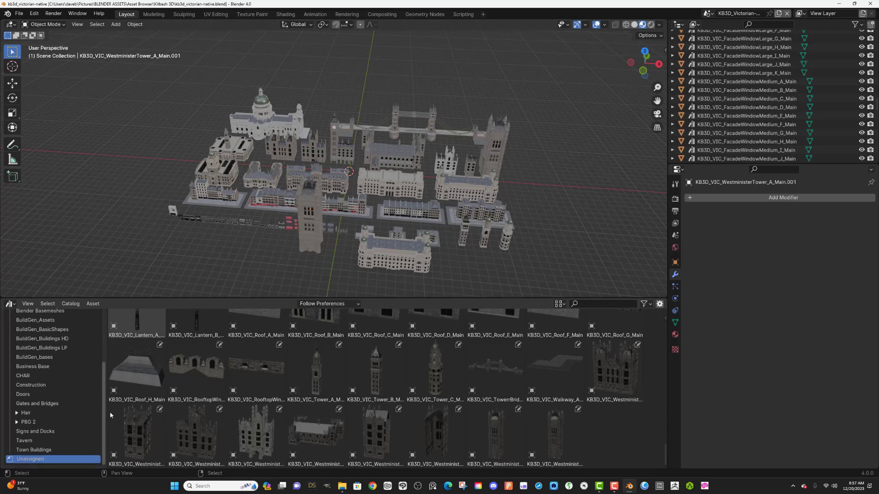
pyautogui.scroll(6, 92, 389)
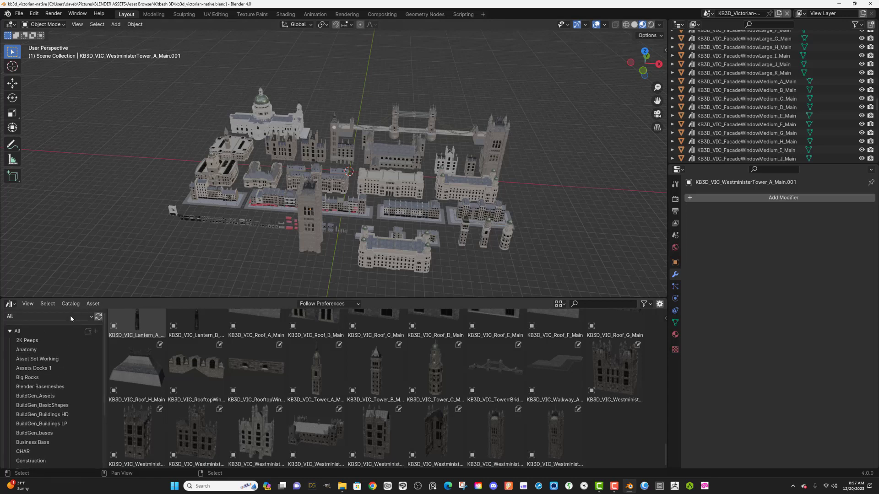
pyautogui.click(70, 316)
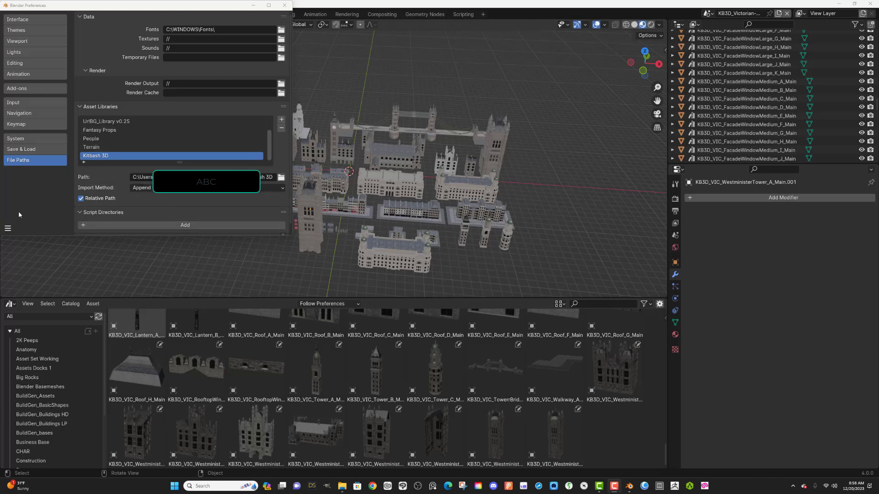
# Step: Save the preferences with the Kitbash 3D asset library included and close the Preferences window
pyautogui.click(8, 228)
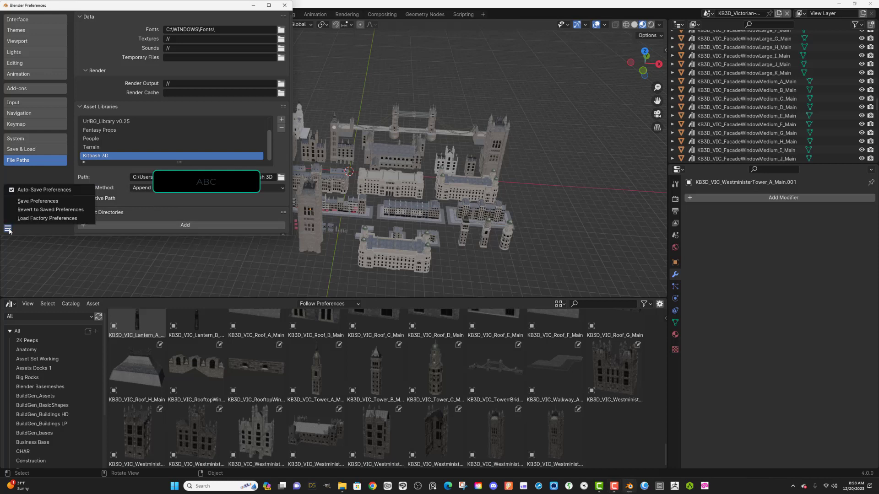
pyautogui.click(31, 202)
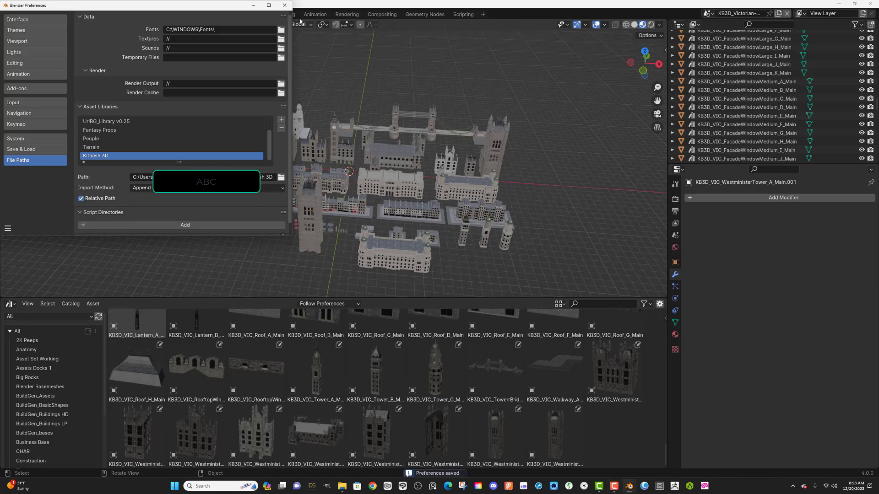
pyautogui.click(288, 7)
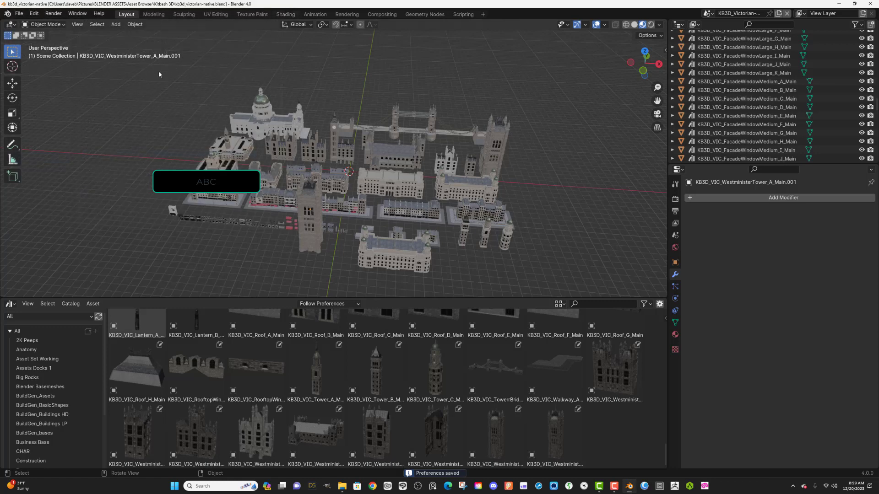
# Step: Show the Kitbash 3D library in the asset browser and enlarge the browser area upward over the viewport
pyautogui.click(59, 316)
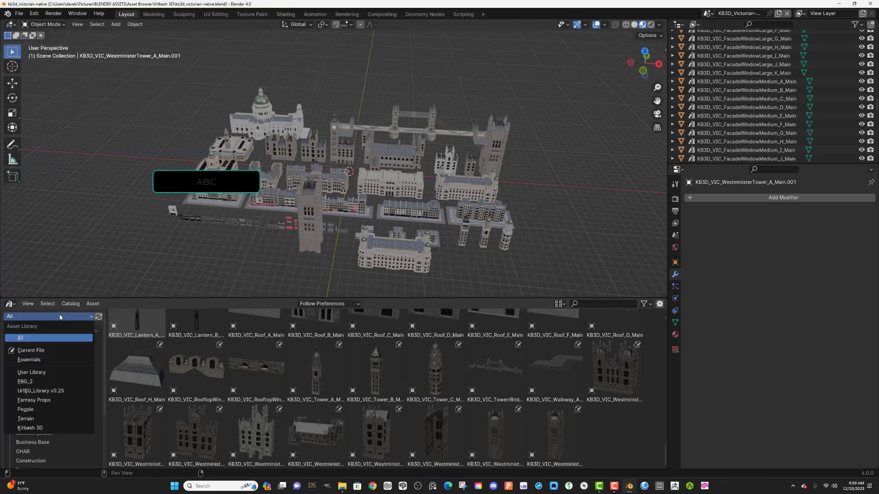
pyautogui.click(54, 432)
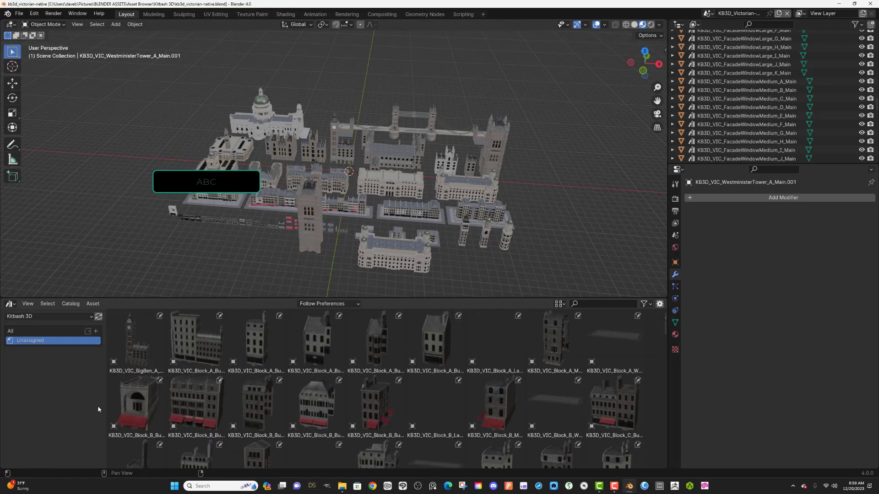
pyautogui.moveTo(276, 298); pyautogui.dragTo(295, 166)
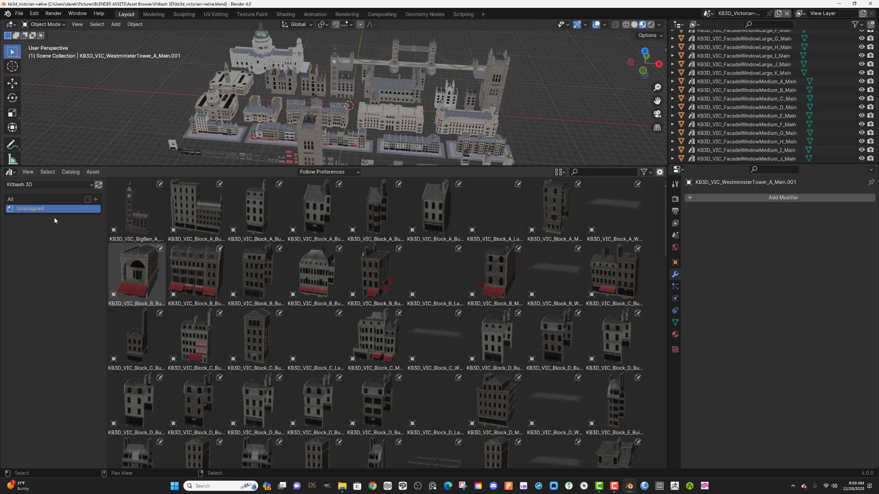
# Step: Compare the assets under All and Current File, and return the asset browser to the Kitbash 3D library
pyautogui.click(57, 185)
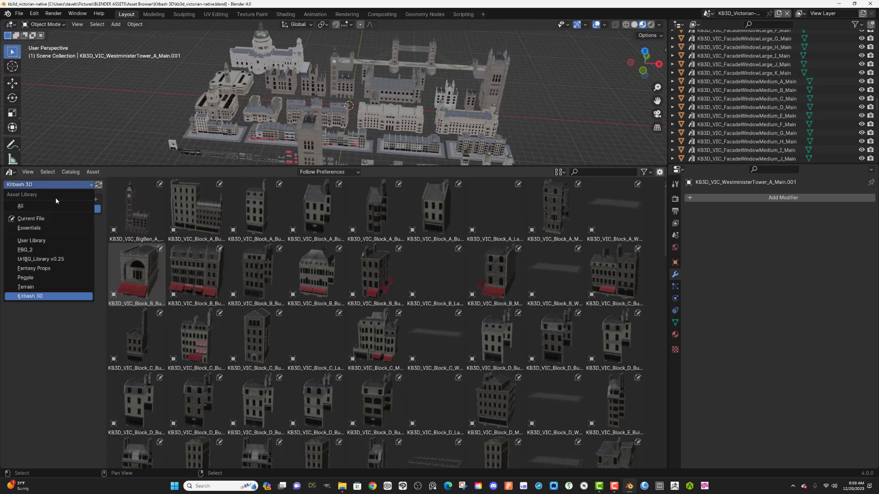
pyautogui.click(52, 209)
pyautogui.click(55, 184)
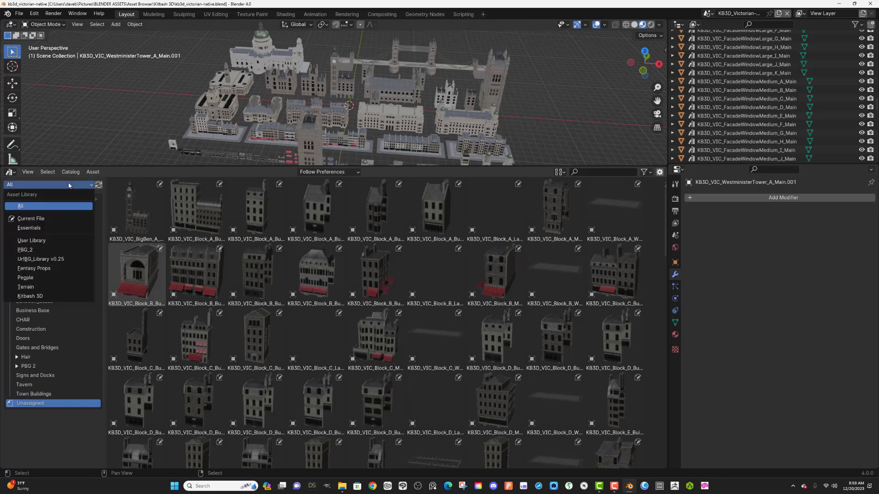
pyautogui.click(59, 219)
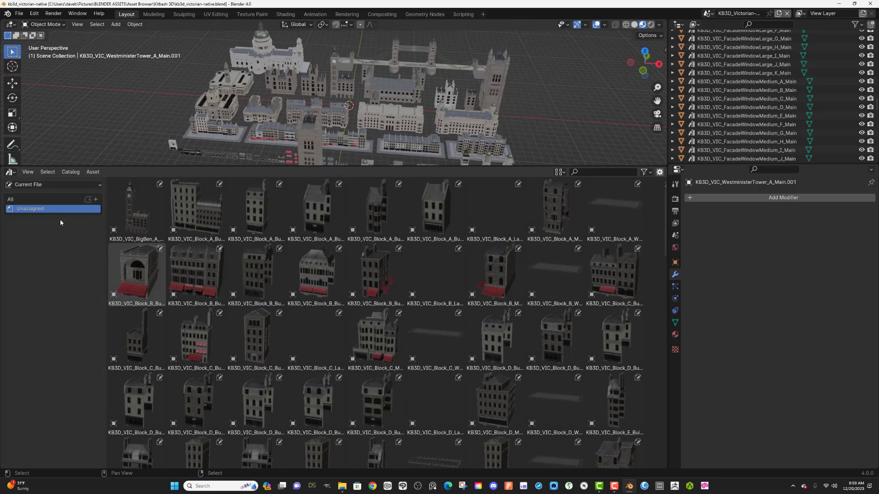
pyautogui.click(40, 185)
pyautogui.click(51, 297)
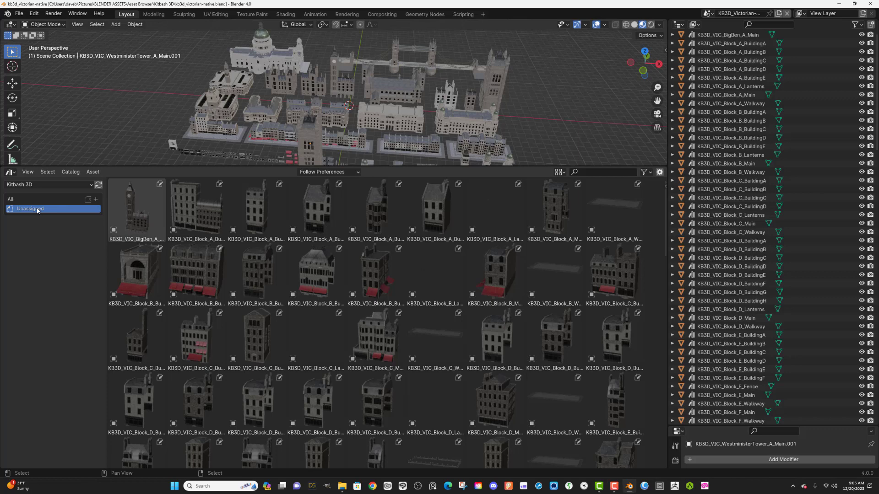
# Step: Add a top-level catalog named VICTORIAN to the Kitbash 3D library and display the unassigned assets
pyautogui.click(96, 200)
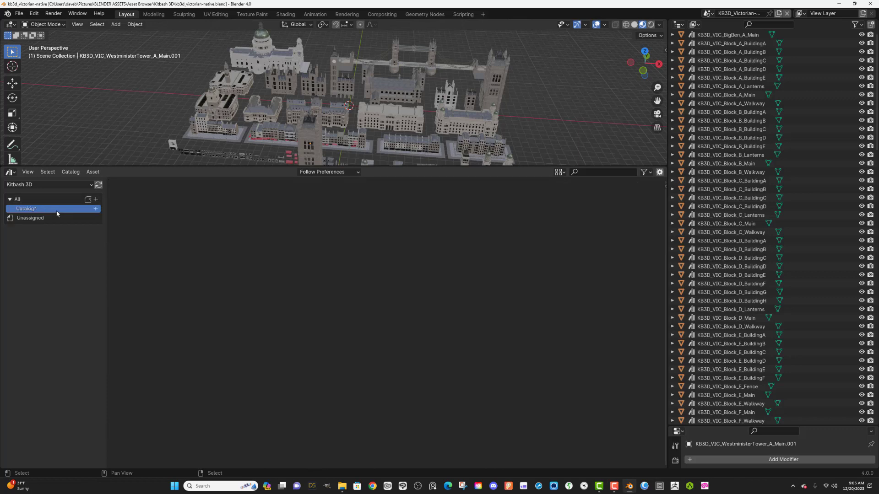
pyautogui.doubleClick(43, 209)
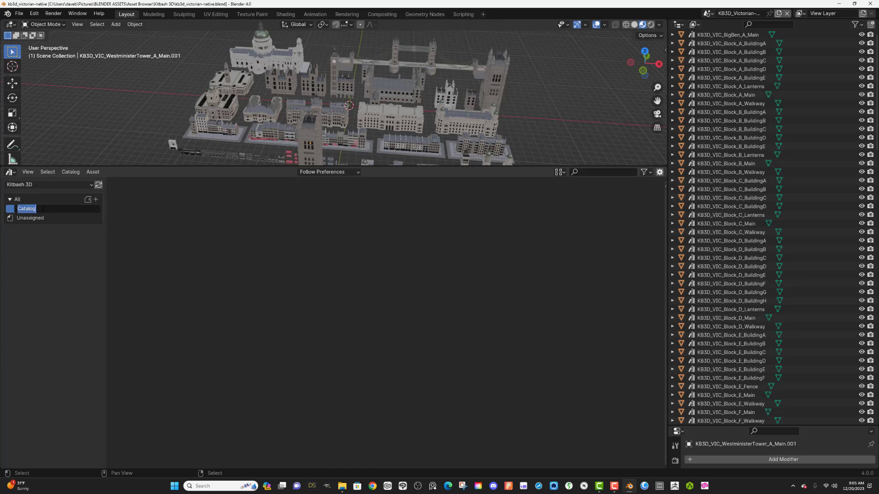
pyautogui.write('VICTORIAN')
pyautogui.press('Return')
pyautogui.click(49, 216)
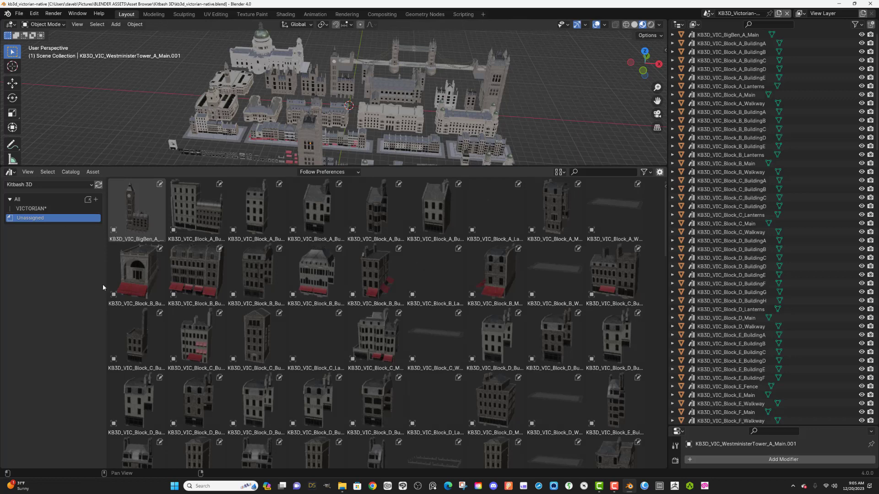
# Step: Show the VICTORIAN catalog and look through the scene's whole object list for asset types to use as subcategories
pyautogui.click(68, 209)
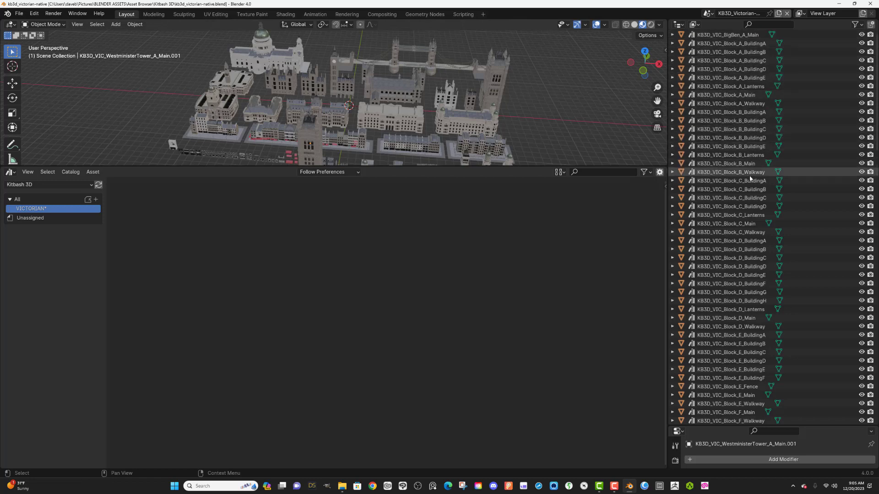
pyautogui.scroll(-10, 745, 283)
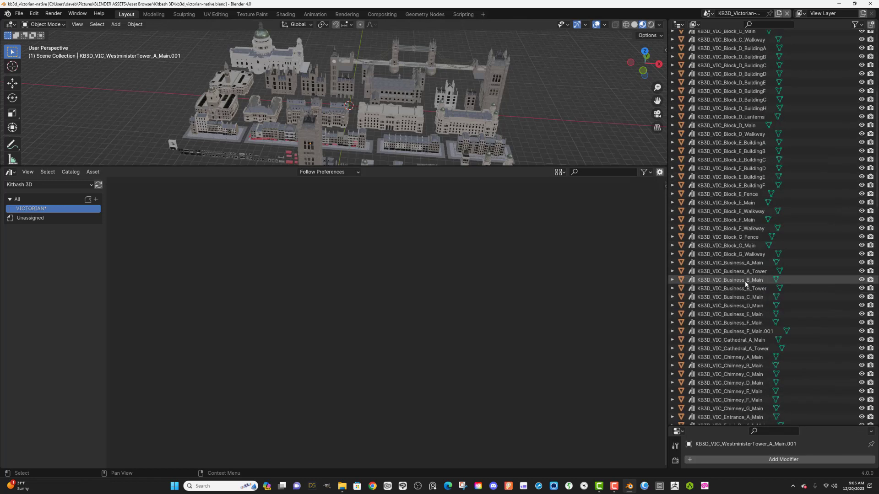
pyautogui.scroll(-20, 746, 283)
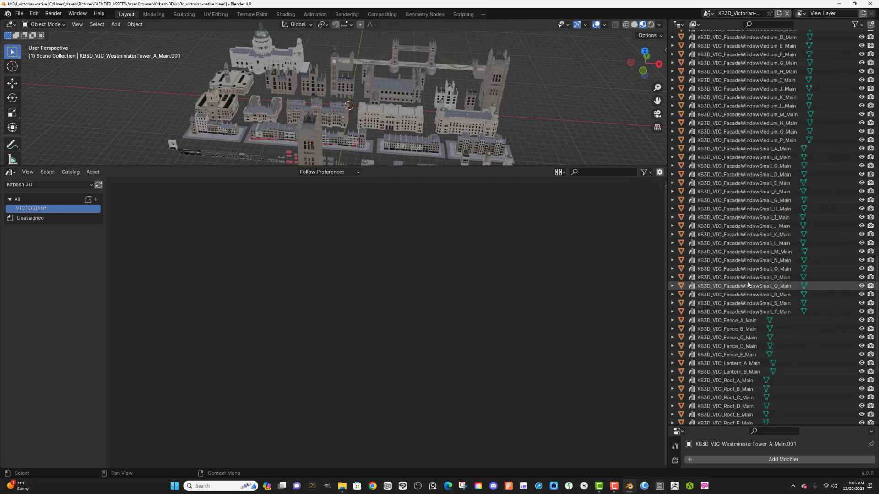
pyautogui.scroll(-4, 748, 284)
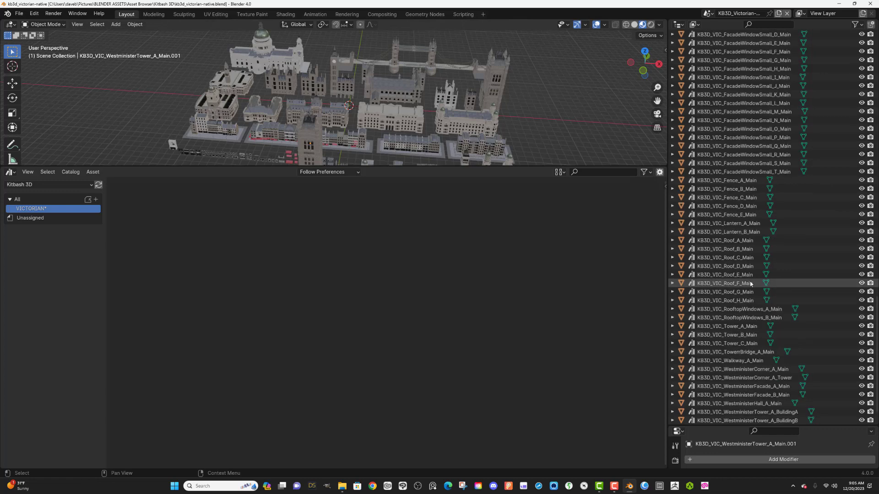
pyautogui.scroll(-3, 749, 283)
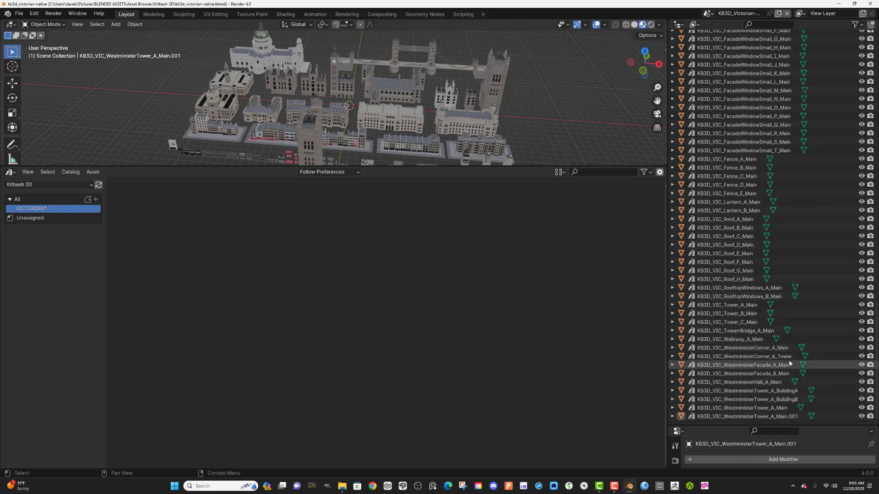
pyautogui.scroll(13, 791, 355)
pyautogui.scroll(20, 790, 353)
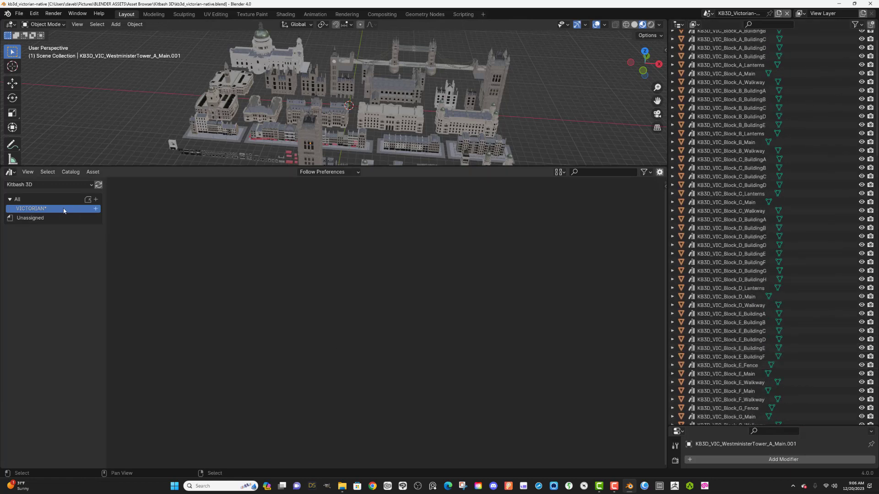
# Step: Add a subcatalog named Buildings inside the VICTORIAN catalog
pyautogui.click(96, 209)
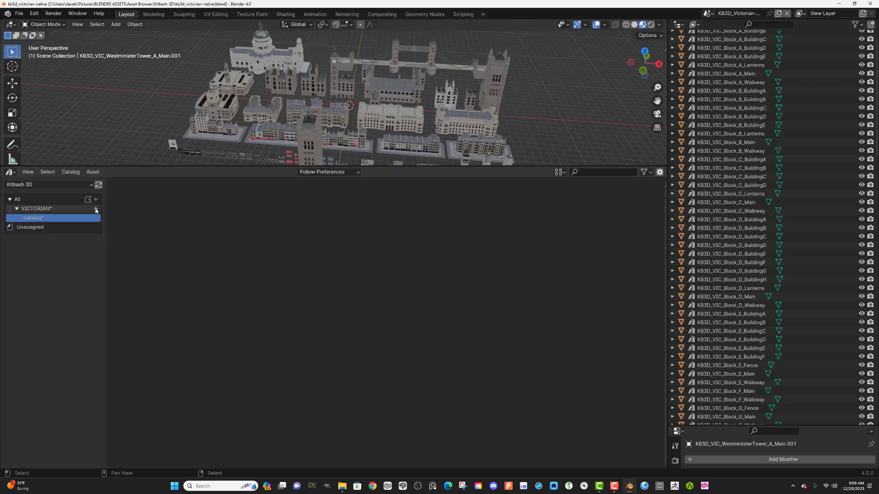
pyautogui.doubleClick(55, 219)
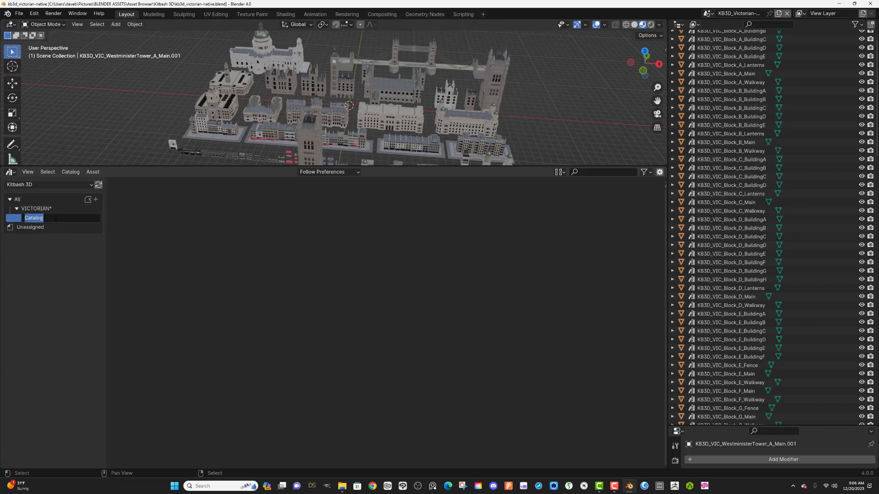
pyautogui.write('Buildings')
pyautogui.press('Return')
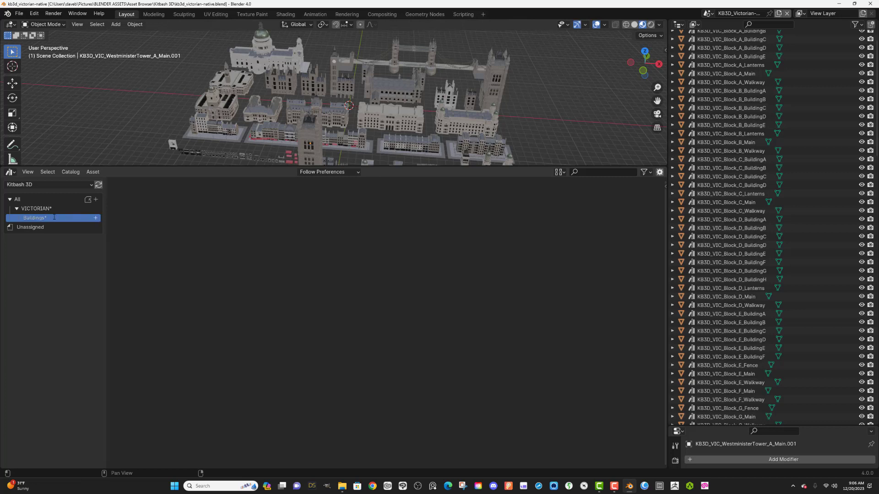
# Step: Add a second subcatalog inside VICTORIAN and name it Towers
pyautogui.click(83, 209)
pyautogui.click(95, 210)
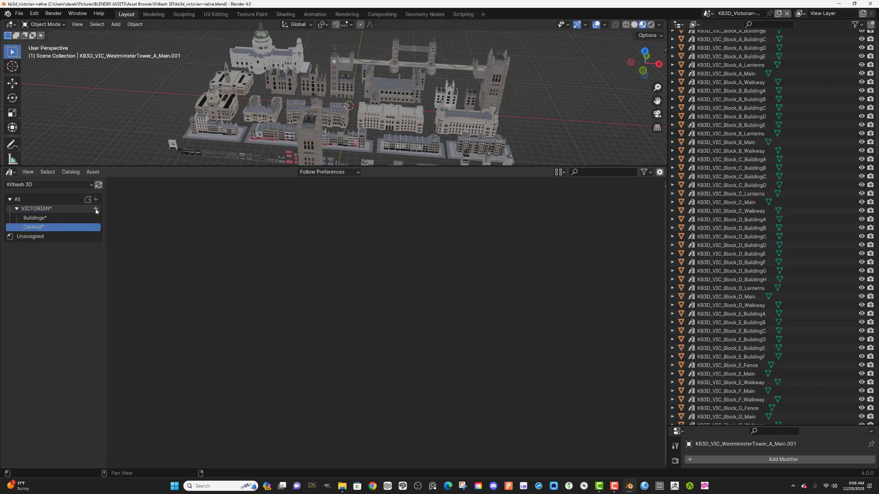
pyautogui.doubleClick(57, 228)
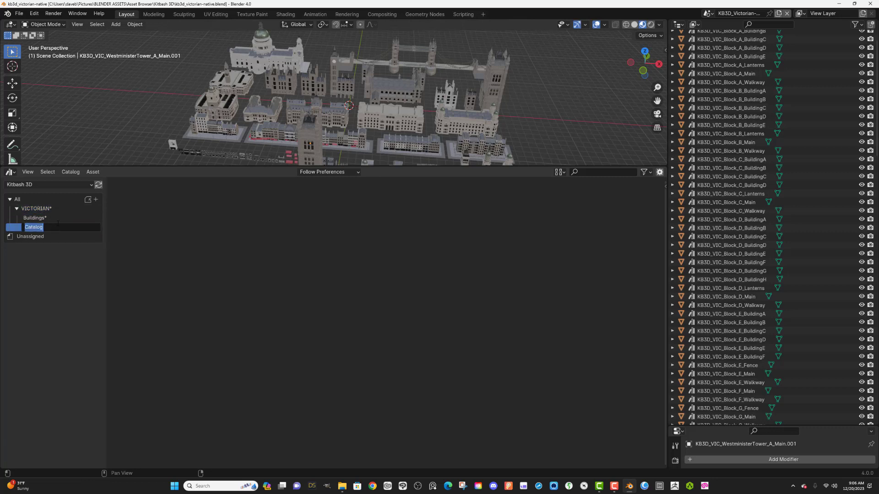
pyautogui.write('Towers')
pyautogui.press('Return')
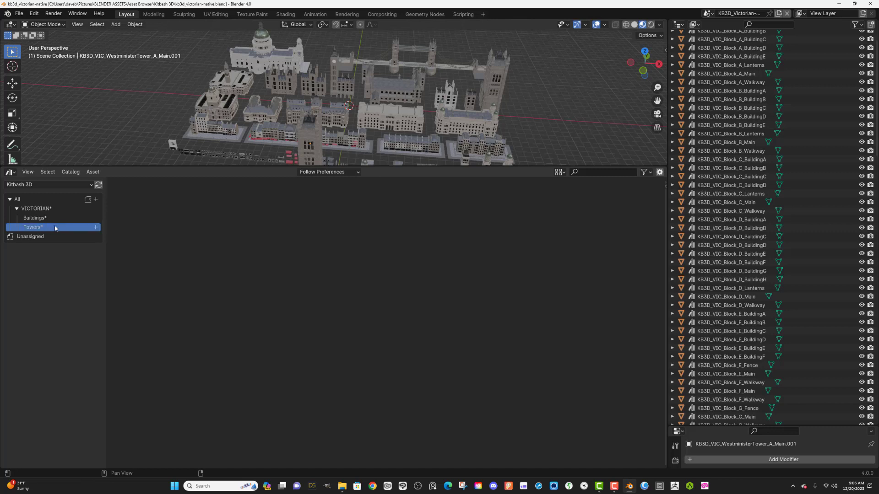
# Step: Add a subcatalog inside the VICTORIAN catalog and name it Blocks
pyautogui.click(83, 208)
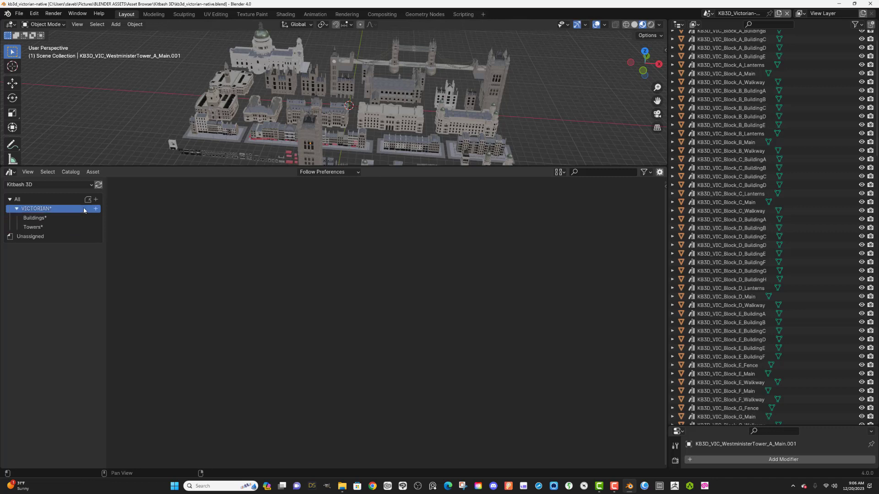
pyautogui.click(96, 210)
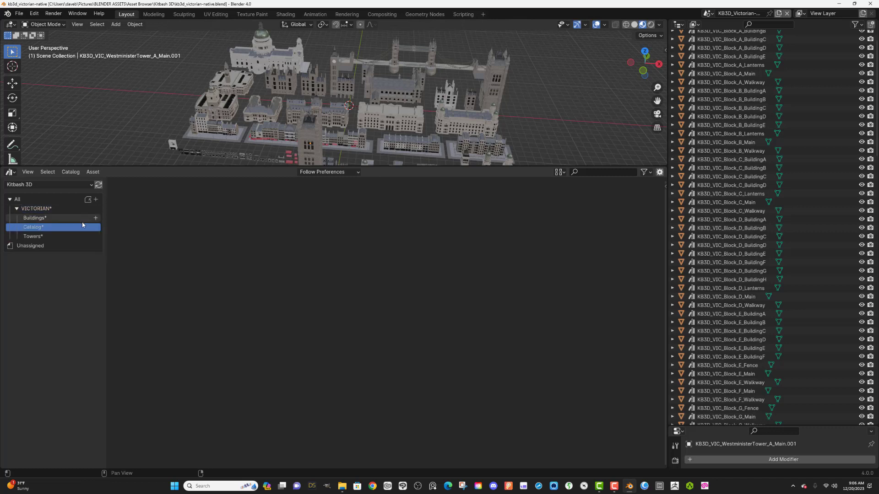
pyautogui.doubleClick(53, 227)
pyautogui.write('Blocks')
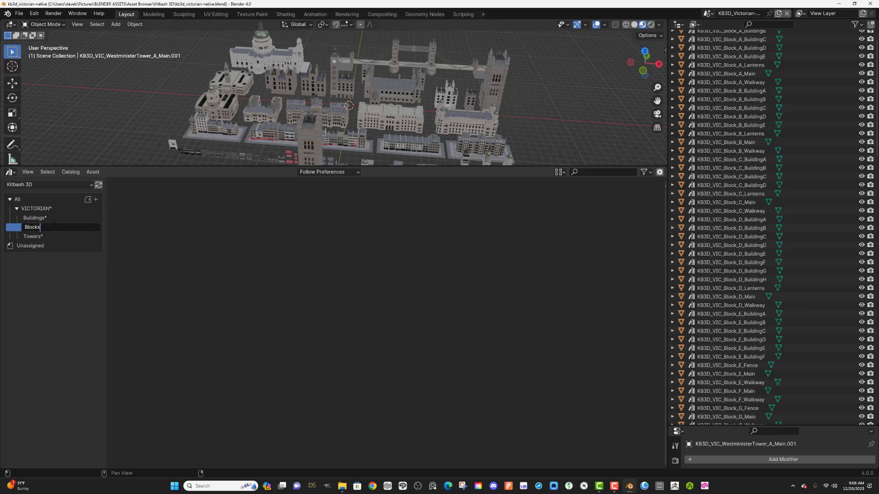
pyautogui.press('Return')
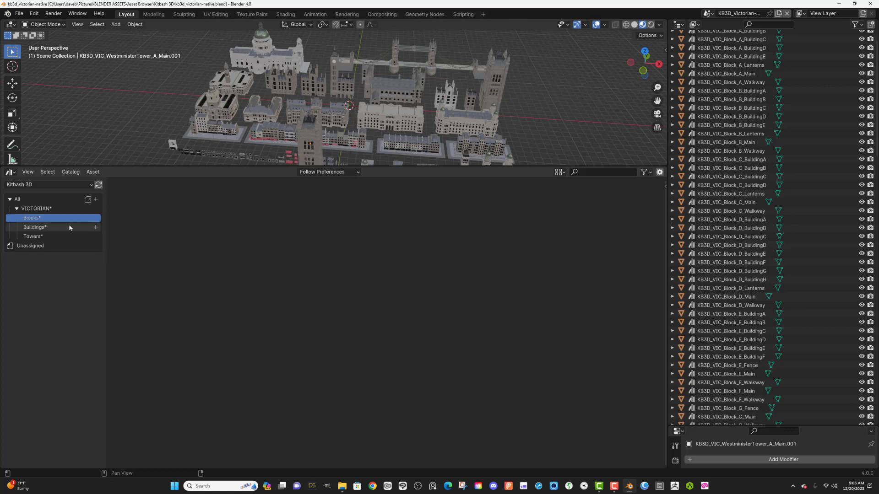
# Step: Add another subcatalog inside VICTORIAN and name it Roofs
pyautogui.click(96, 211)
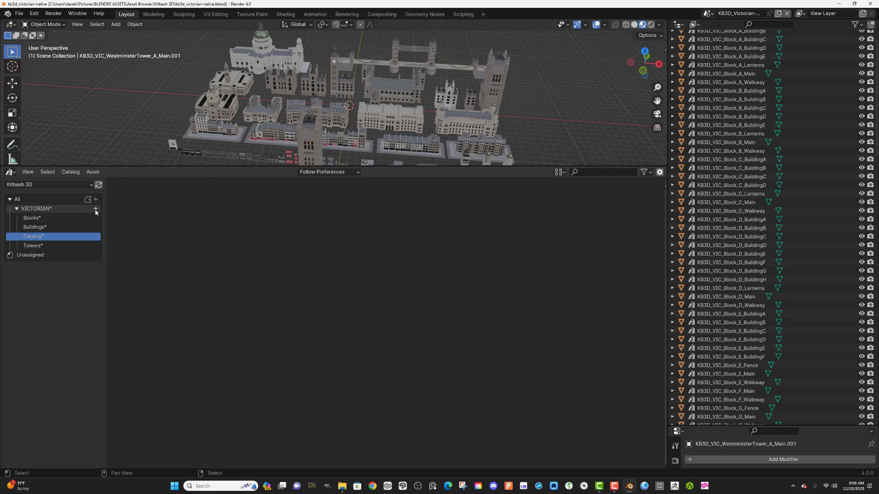
pyautogui.doubleClick(49, 238)
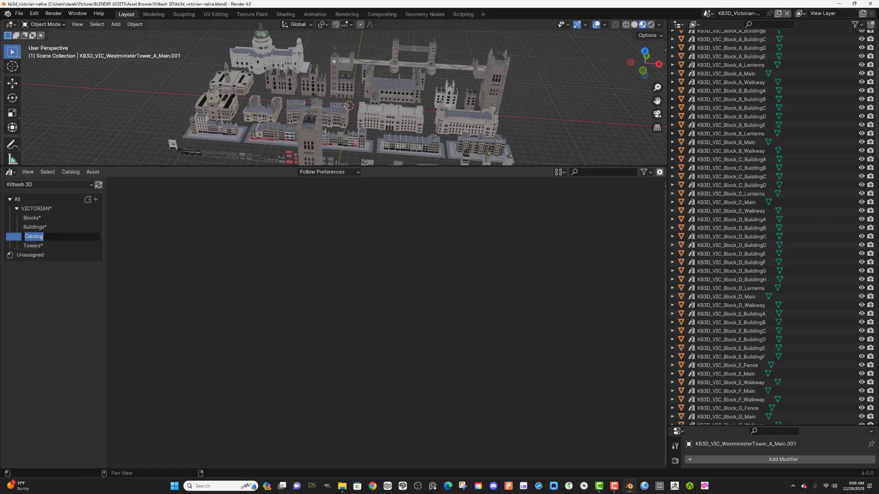
pyautogui.write('Roofs')
pyautogui.press('Return')
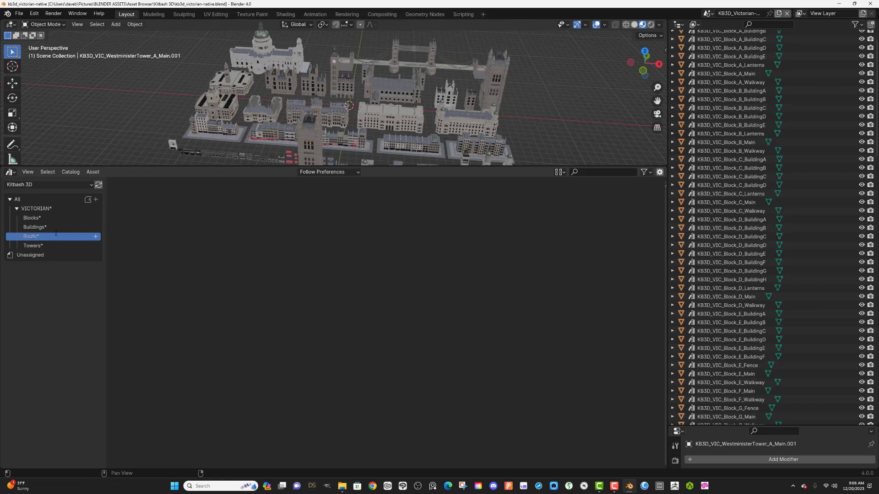
# Step: Add one more subcatalog inside VICTORIAN and open its name for editing
pyautogui.click(96, 210)
pyautogui.doubleClick(51, 238)
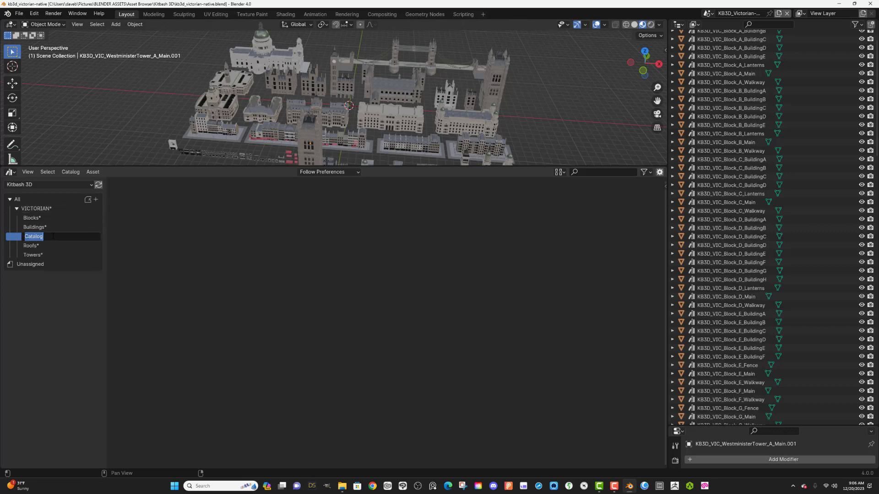
pyautogui.write('Pavement')
pyautogui.press('Left')
pyautogui.press('Left')
pyautogui.press('Delete')
pyautogui.press('Delete')
pyautogui.press('Delete')
pyautogui.press('Delete')
pyautogui.press('Delete')
pyautogui.press('Delete')
pyautogui.press('Delete')
pyautogui.press('Delete')
# Step: Name the new VICTORIAN subcatalog Ground
pyautogui.write('Ground')
pyautogui.press('Return')
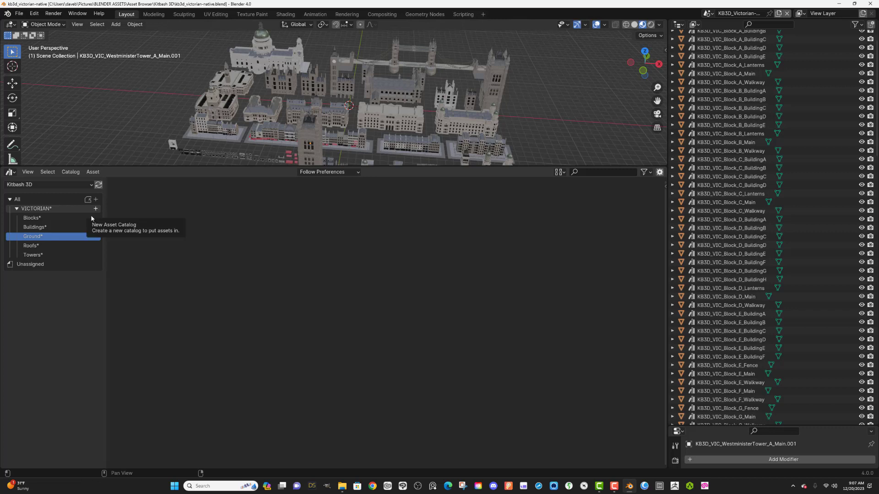
# Step: Show the unassigned assets and move the range from BigBen_A through the last Block_B building into the Buildings subcatalog
pyautogui.click(74, 217)
pyautogui.click(51, 264)
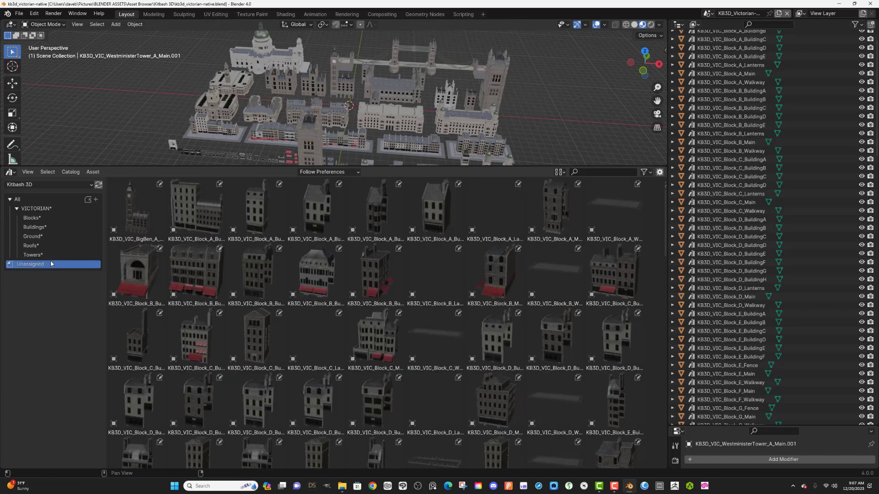
pyautogui.click(146, 209)
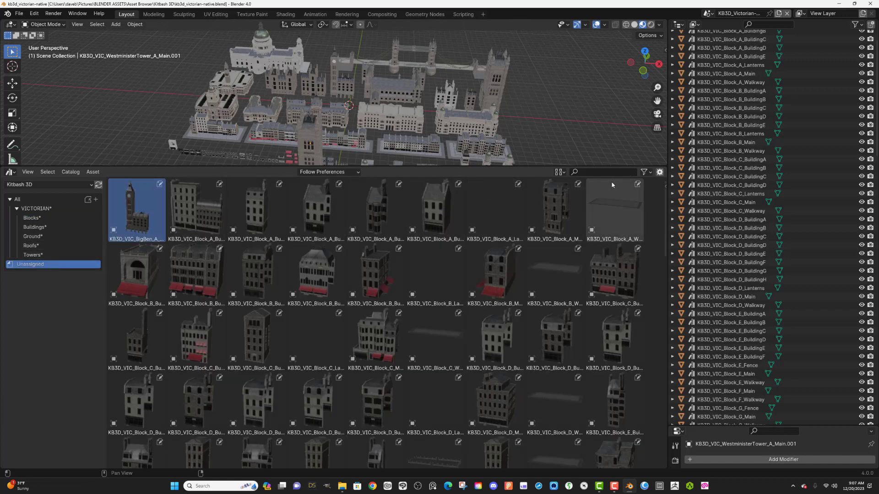
pyautogui.keyDown('shift'); pyautogui.click(364, 278); pyautogui.keyUp('shift')
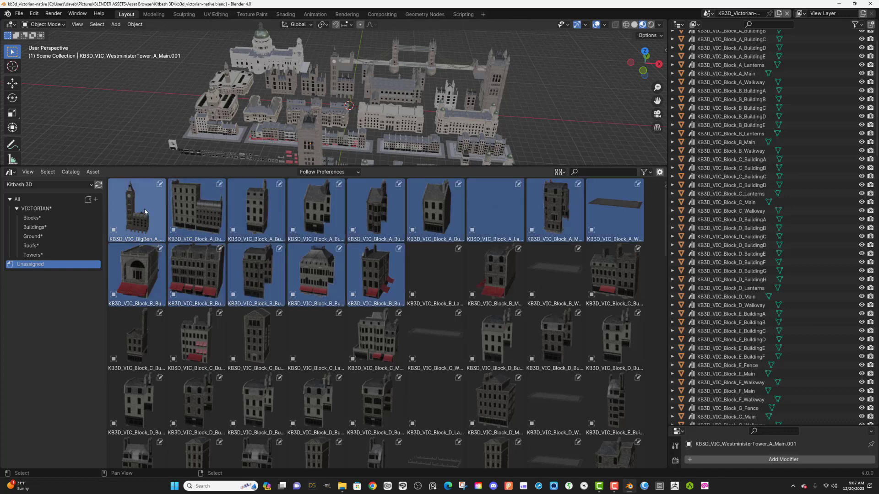
pyautogui.moveTo(145, 211); pyautogui.dragTo(76, 228)
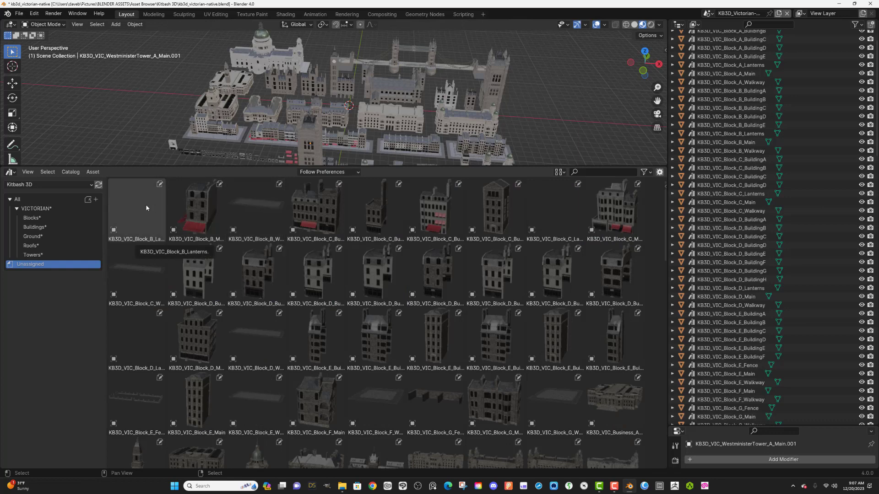
# Step: Move the Block_B, Block_D and Block_C walkway assets one by one into the Ground subcatalog
pyautogui.click(269, 204)
pyautogui.moveTo(263, 202); pyautogui.dragTo(76, 245)
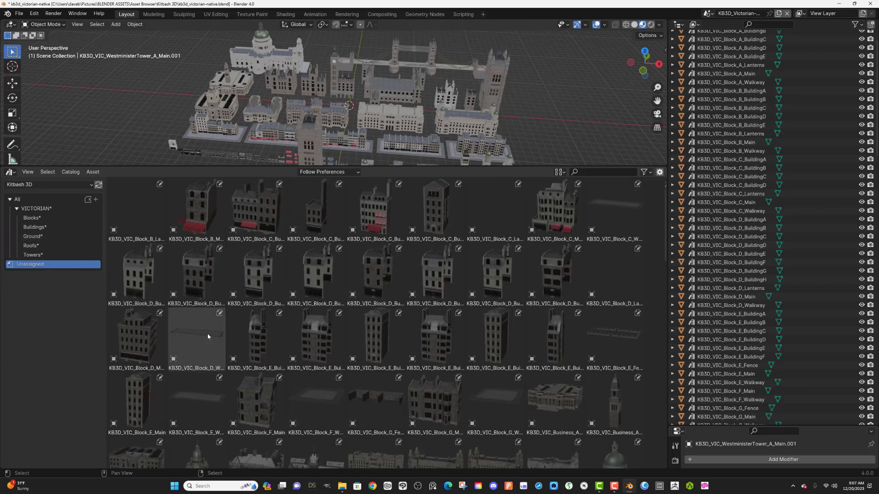
pyautogui.click(208, 337)
pyautogui.moveTo(208, 337); pyautogui.dragTo(72, 236)
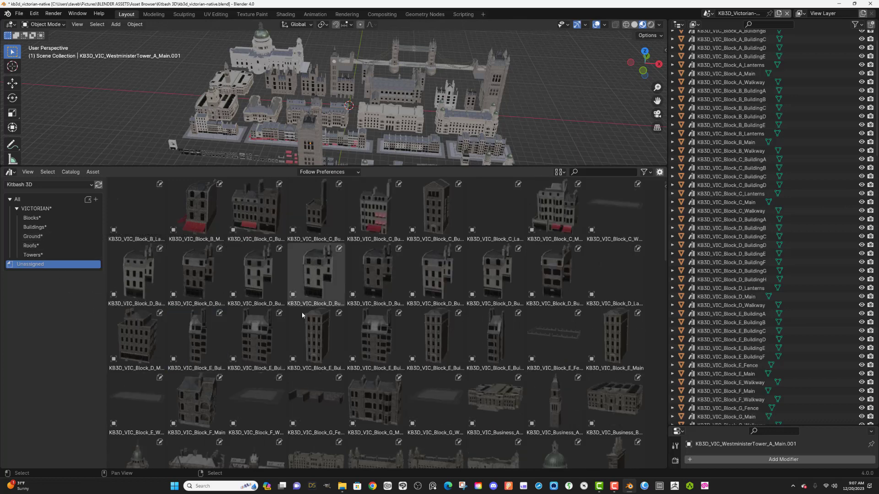
pyautogui.moveTo(614, 211); pyautogui.dragTo(60, 244)
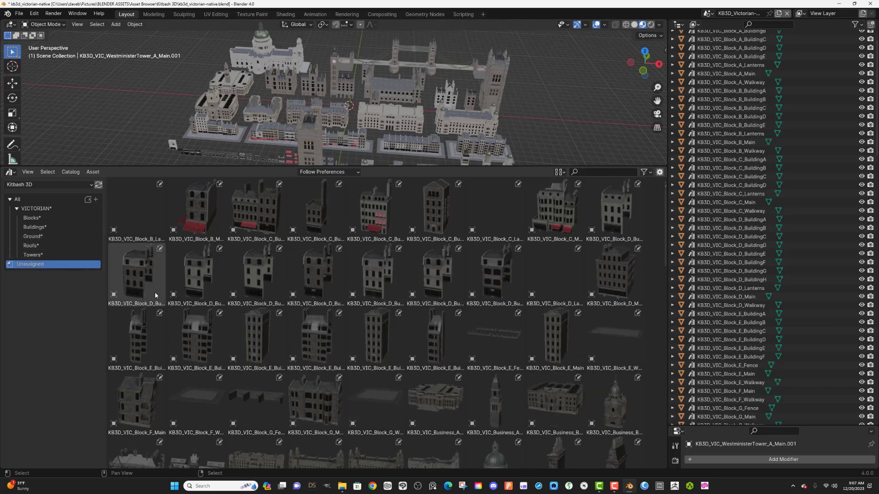
# Step: Move the assets from Block_B_Main through the last Block_E building, plus Block_E_Main, Block_F_Main and Block_G_Main, into the Buildings subcatalog
pyautogui.click(194, 209)
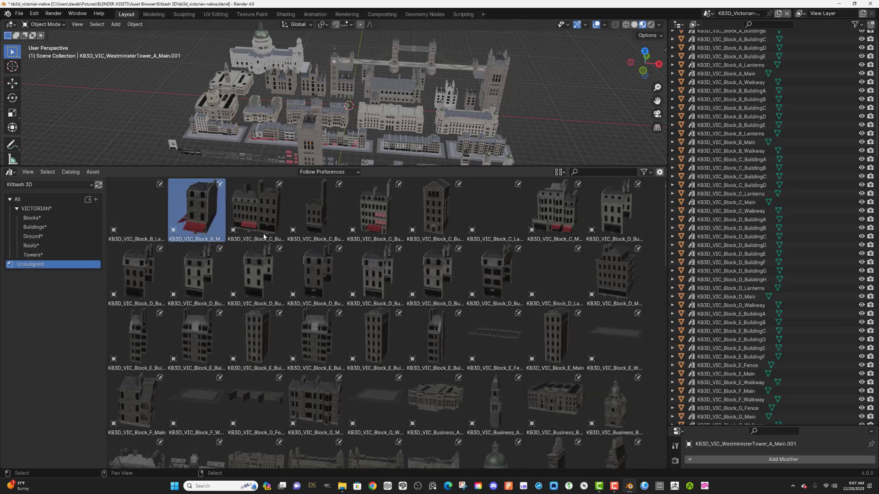
pyautogui.keyDown('shift'); pyautogui.click(439, 348); pyautogui.keyUp('shift')
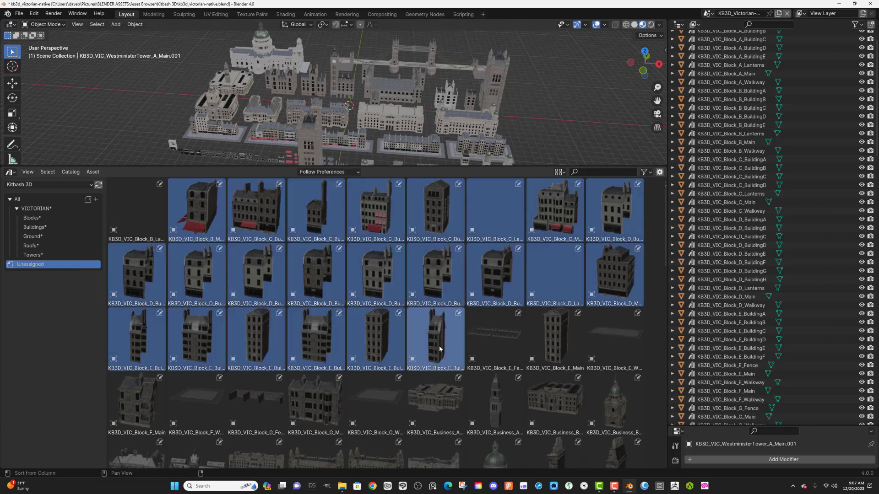
pyautogui.moveTo(192, 201); pyautogui.dragTo(75, 221)
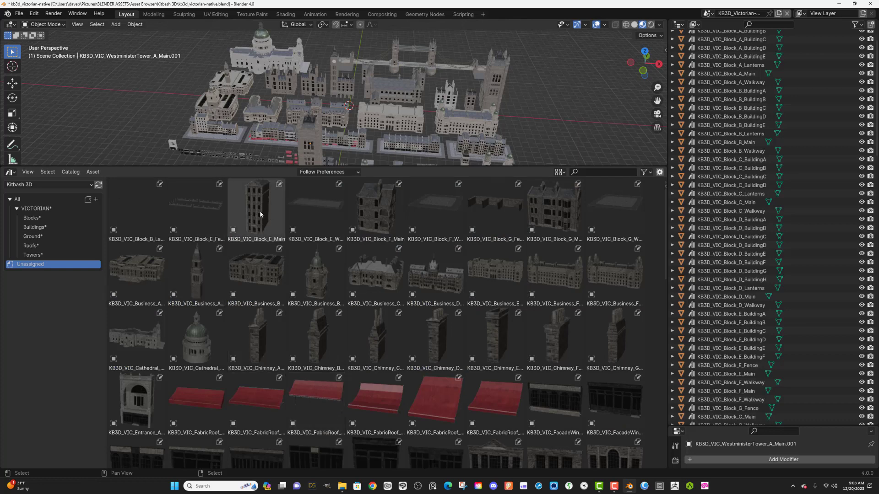
pyautogui.moveTo(259, 212); pyautogui.dragTo(69, 225)
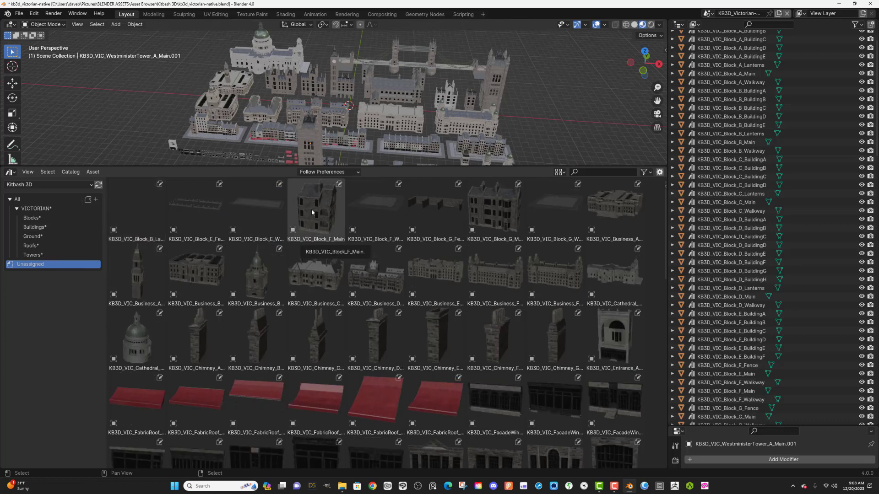
pyautogui.moveTo(312, 211); pyautogui.dragTo(67, 226)
pyautogui.moveTo(434, 208); pyautogui.dragTo(78, 227)
# Step: Move the Block_E and Block_F walkway assets together into the Ground subcatalog
pyautogui.click(241, 208)
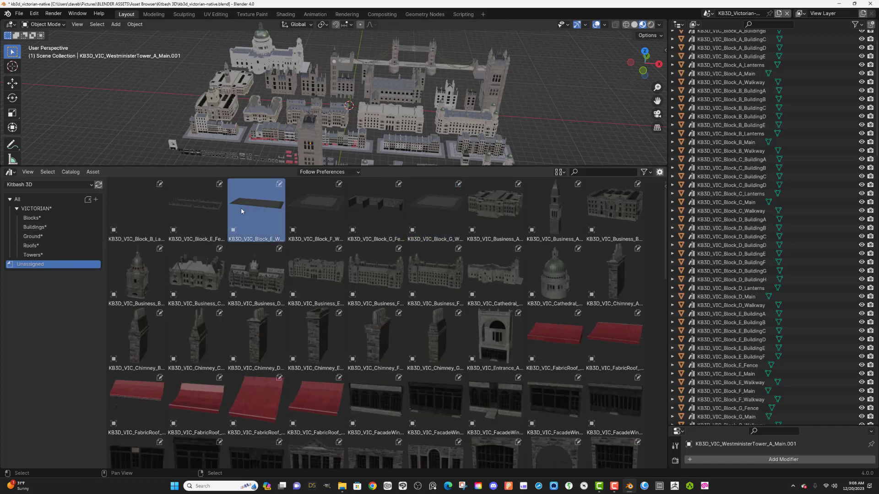
pyautogui.keyDown('shift'); pyautogui.click(304, 205); pyautogui.keyUp('shift')
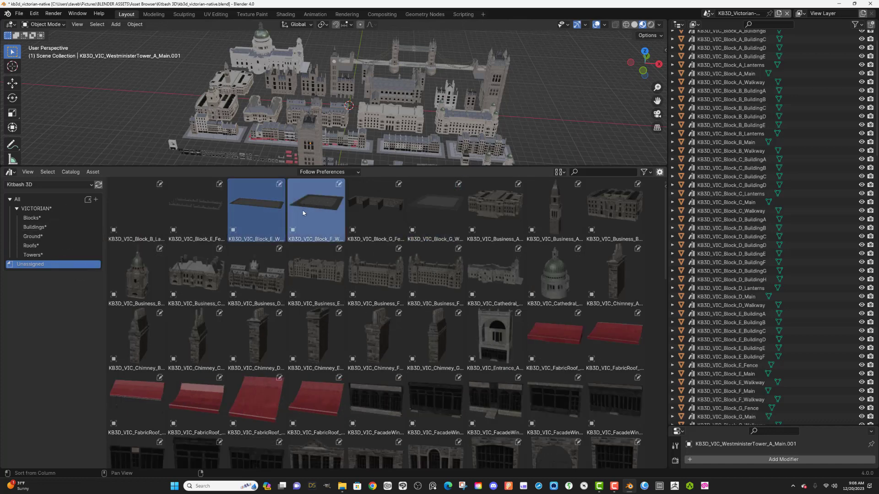
pyautogui.moveTo(248, 203); pyautogui.dragTo(65, 222)
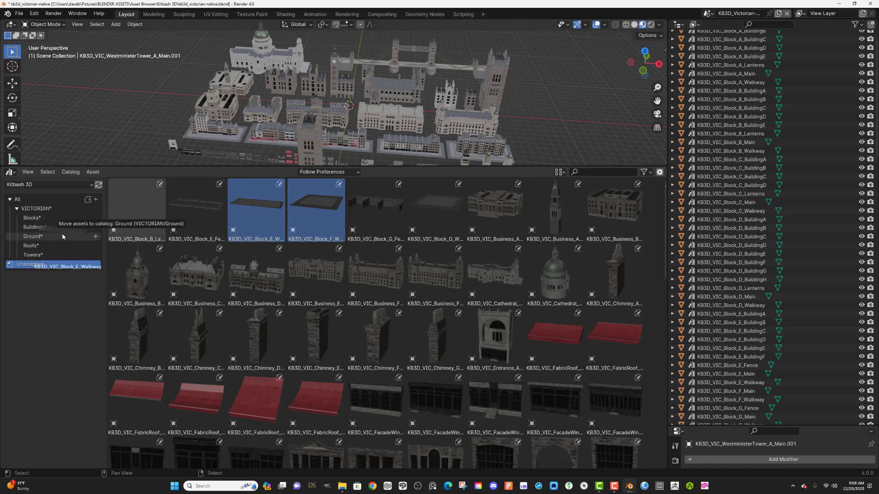
# Step: Add a further subcatalog inside VICTORIAN and name it Fences
pyautogui.click(67, 210)
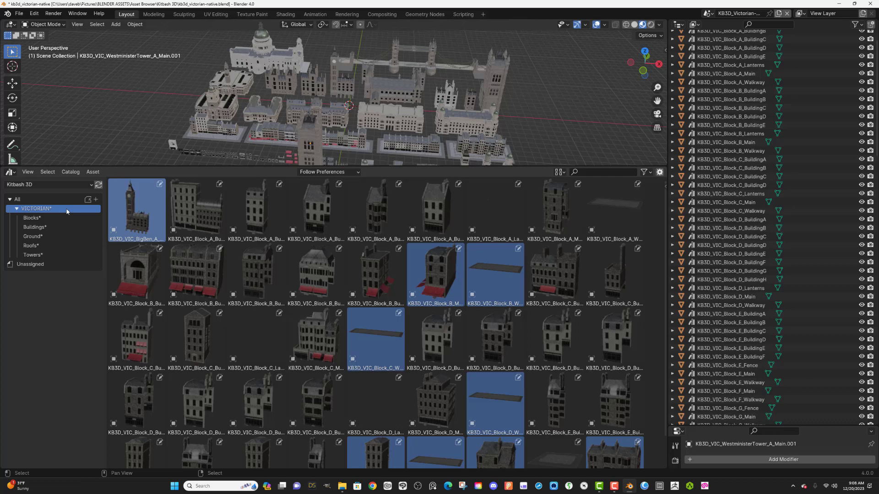
pyautogui.click(97, 210)
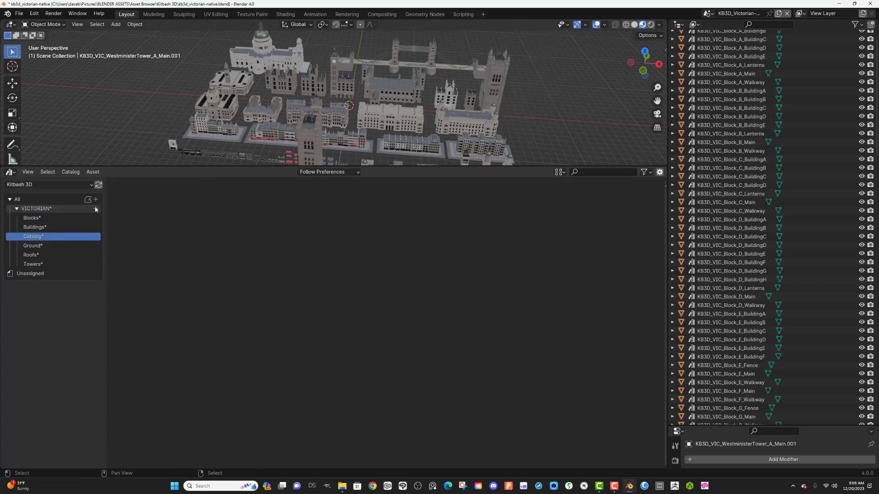
pyautogui.doubleClick(52, 237)
pyautogui.write('F')
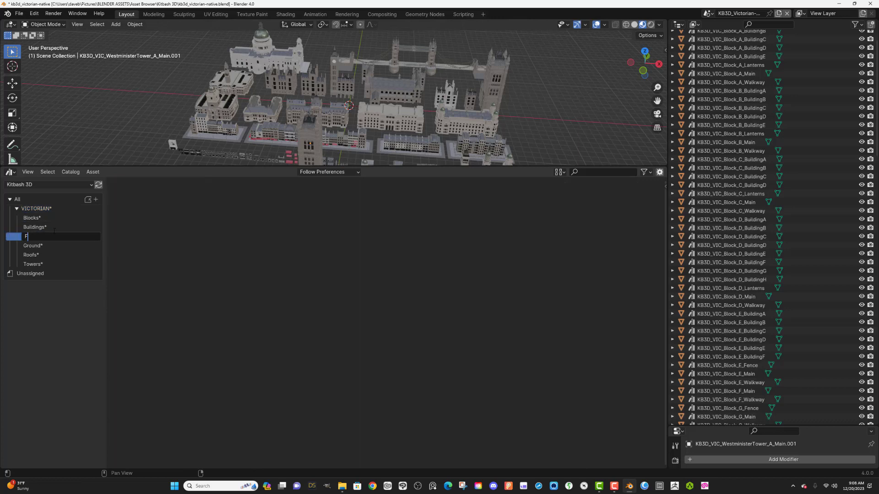
pyautogui.write('ences')
pyautogui.press('Return')
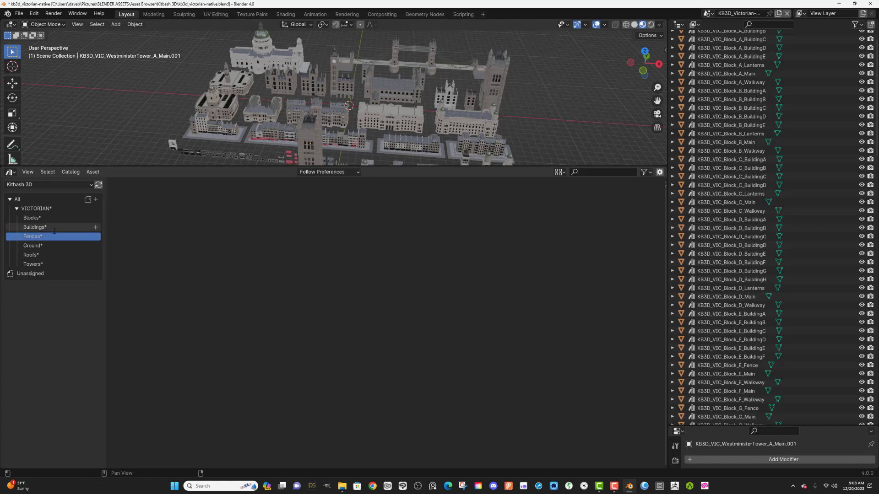
# Step: From the unassigned assets, move the Block_E and Block_G fences into Fences and the Block_G walkway into Ground
pyautogui.click(30, 273)
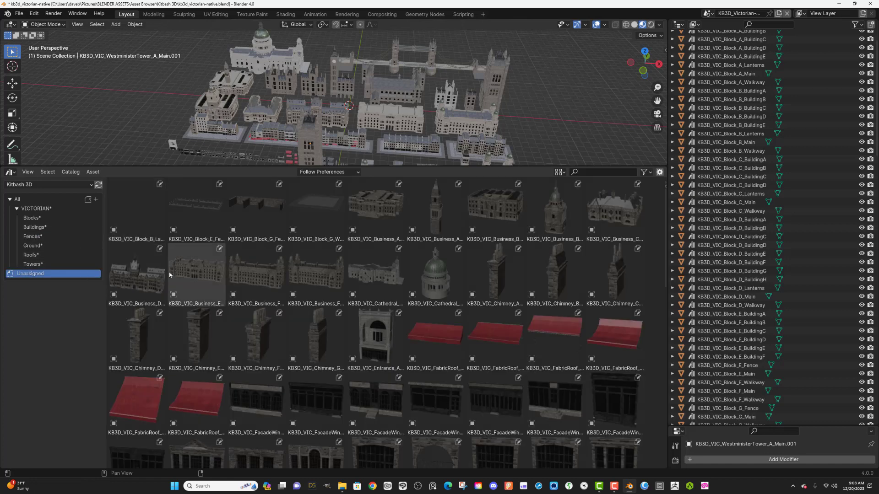
pyautogui.click(177, 208)
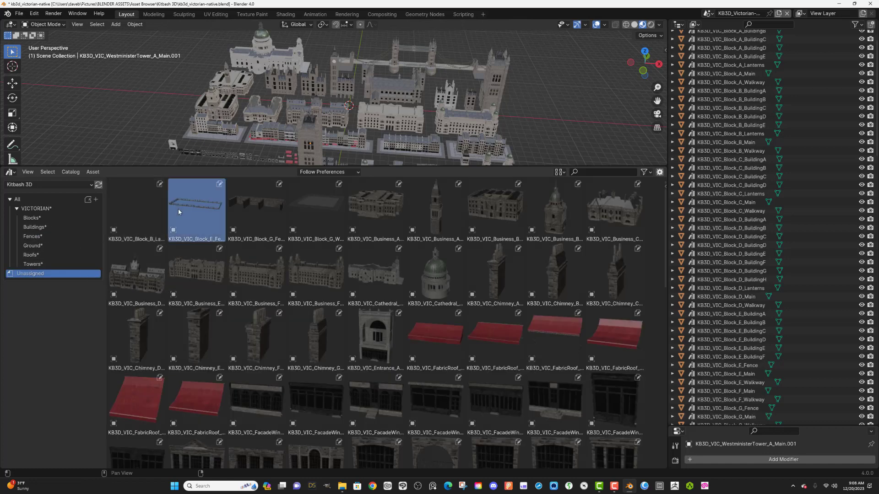
pyautogui.keyDown('ctrl'); pyautogui.click(272, 200); pyautogui.keyUp('ctrl')
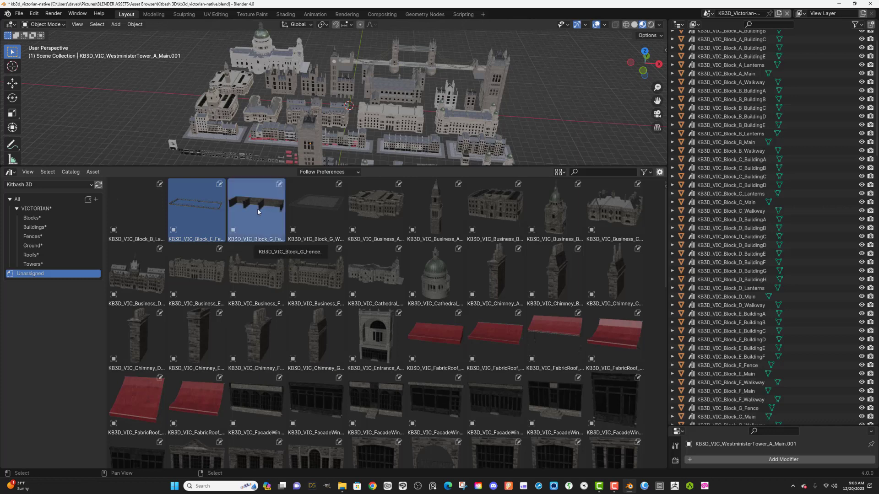
pyautogui.moveTo(257, 210); pyautogui.dragTo(78, 237)
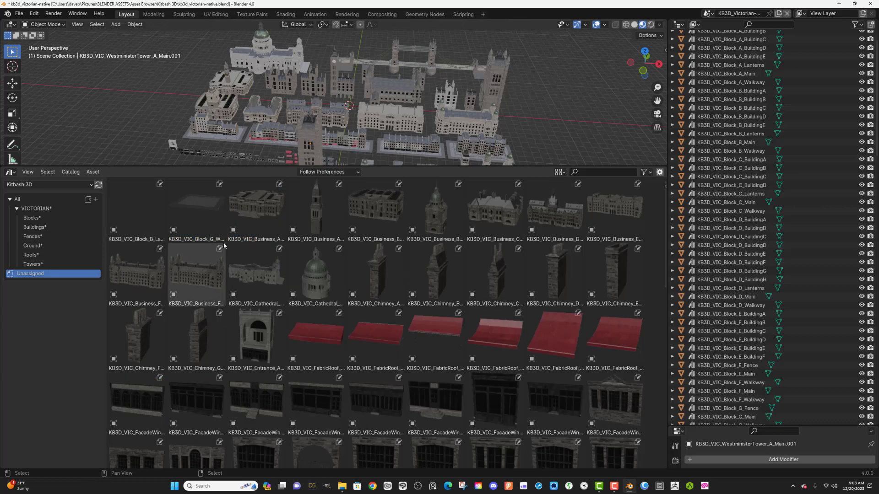
pyautogui.moveTo(197, 213); pyautogui.dragTo(75, 243)
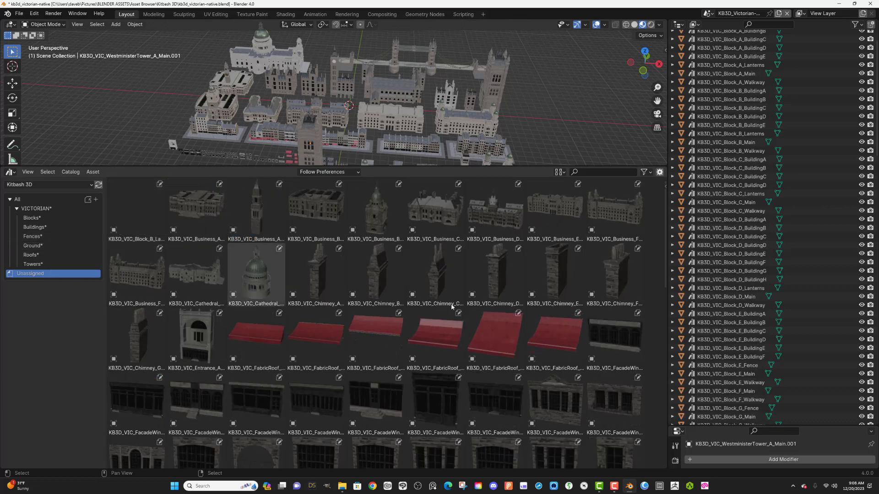
# Step: Move the Business_A, Business_B and Cathedral_A tower assets into the Towers subcatalog
pyautogui.click(208, 213)
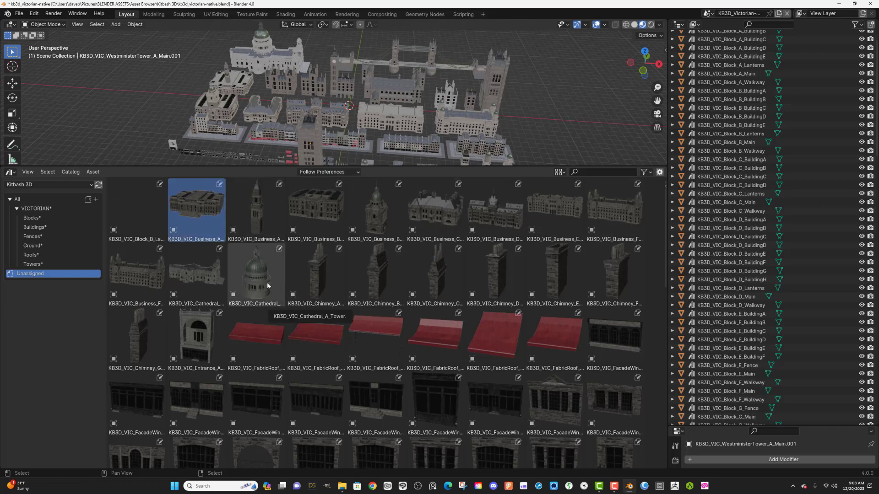
pyautogui.click(253, 219)
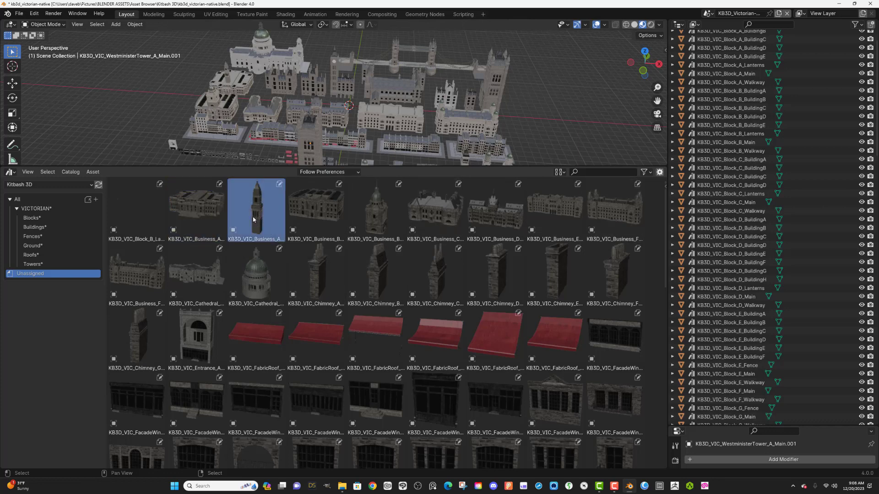
pyautogui.moveTo(259, 211); pyautogui.dragTo(87, 263)
pyautogui.moveTo(314, 210); pyautogui.dragTo(66, 265)
pyautogui.moveTo(130, 269); pyautogui.dragTo(64, 269)
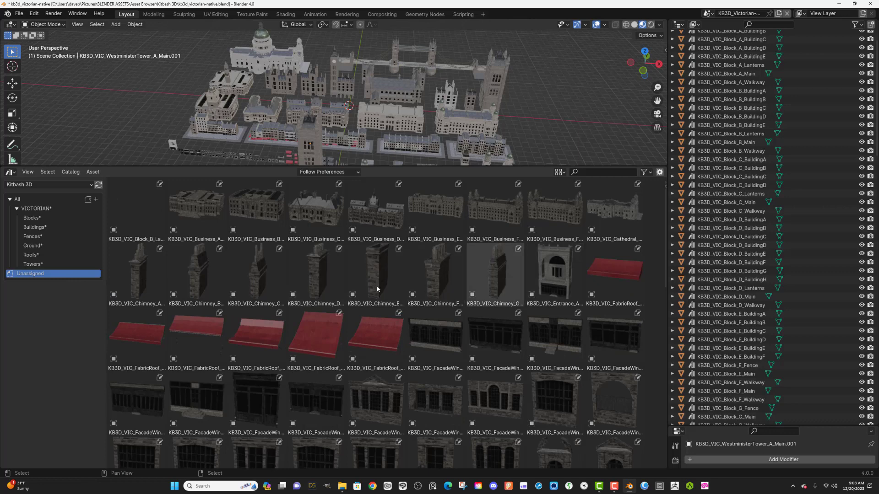
# Step: Move the unassigned assets from Chimney_A through FabricRoof_F, including Entrance_A, into the Roofs subcatalog
pyautogui.click(149, 265)
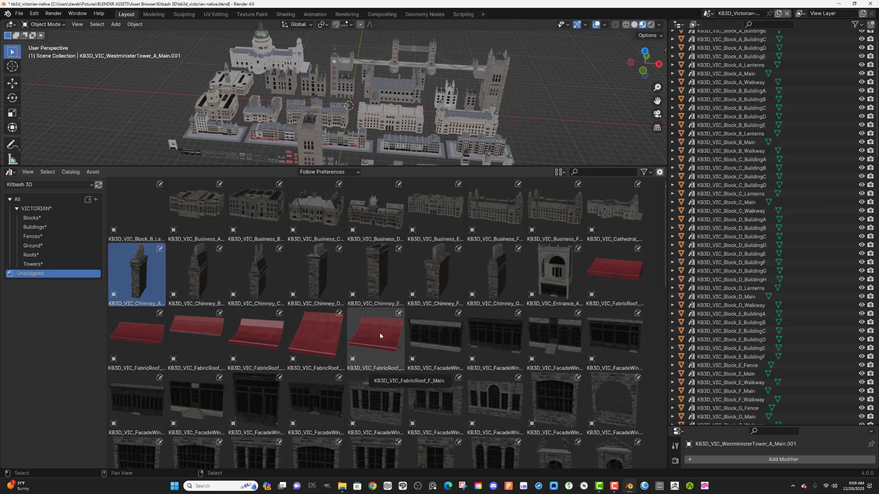
pyautogui.keyDown('shift'); pyautogui.click(380, 333); pyautogui.keyUp('shift')
pyautogui.moveTo(380, 332); pyautogui.dragTo(62, 256)
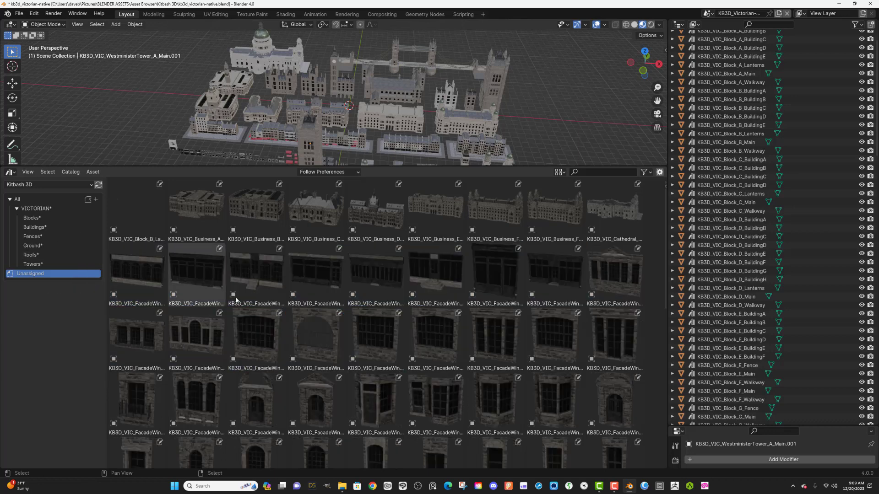
# Step: Move the remaining Block_B lanterns, Business and Cathedral assets from the unassigned assets into the Buildings subcatalog
pyautogui.click(190, 201)
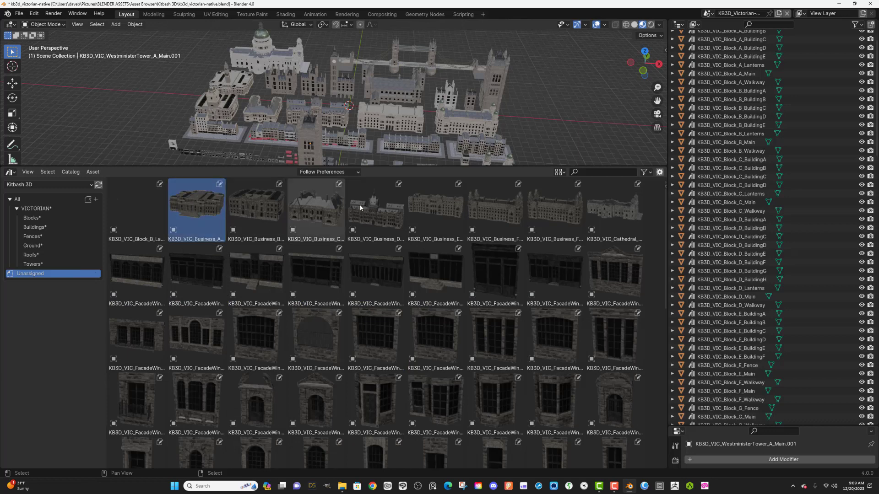
pyautogui.keyDown('shift'); pyautogui.click(617, 199); pyautogui.keyUp('shift')
pyautogui.moveTo(160, 213); pyautogui.dragTo(87, 230)
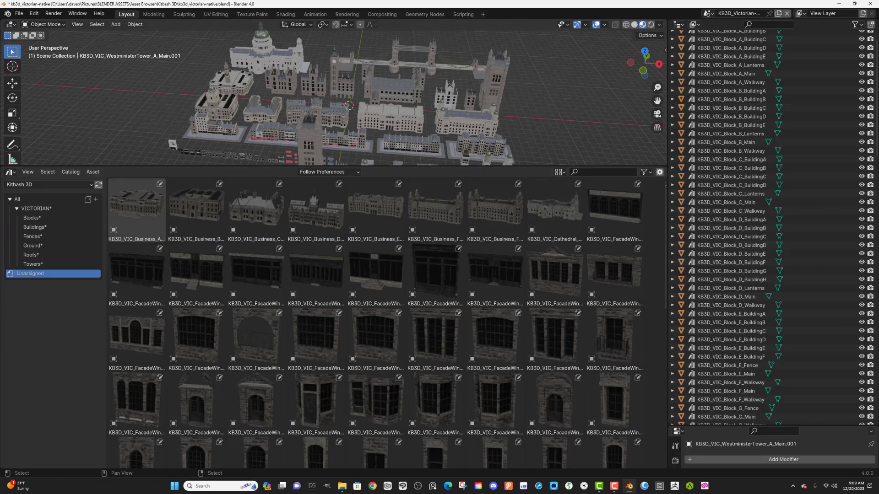
pyautogui.scroll(-5, 137, 241)
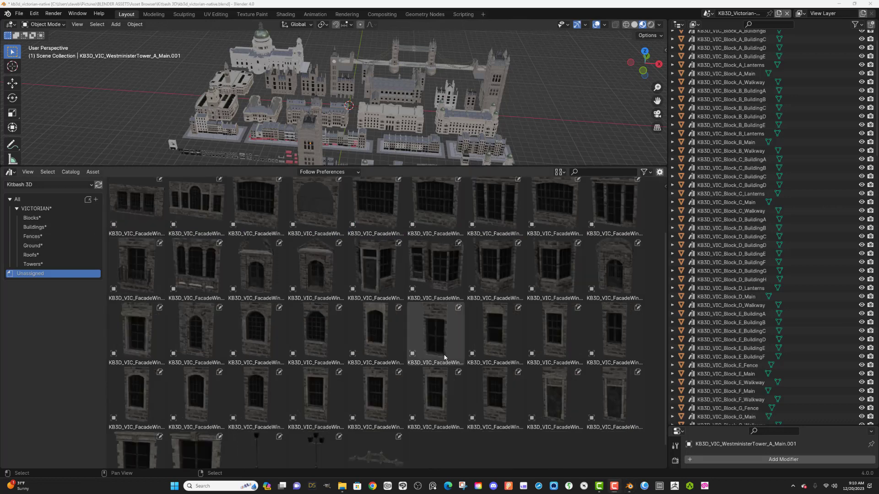
# Step: Review the contents of the Blocks, Buildings, Fences, Ground, Roofs and Towers subcatalogs one after another
pyautogui.click(37, 219)
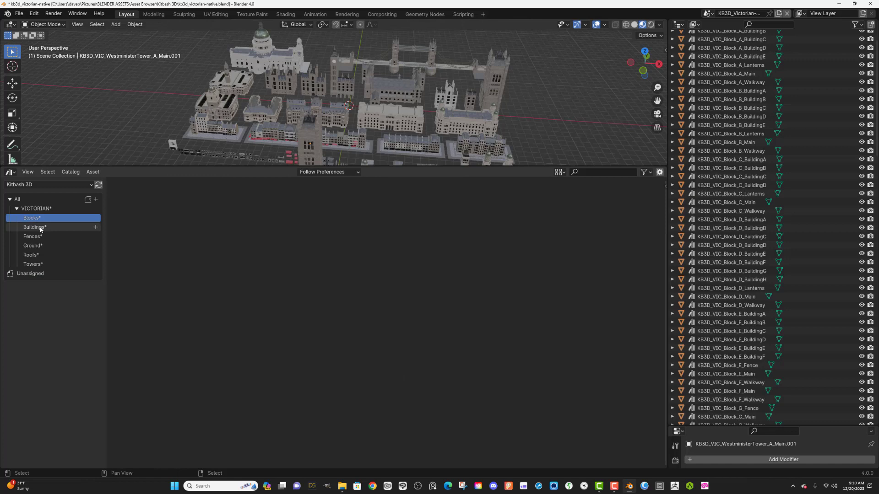
pyautogui.click(41, 228)
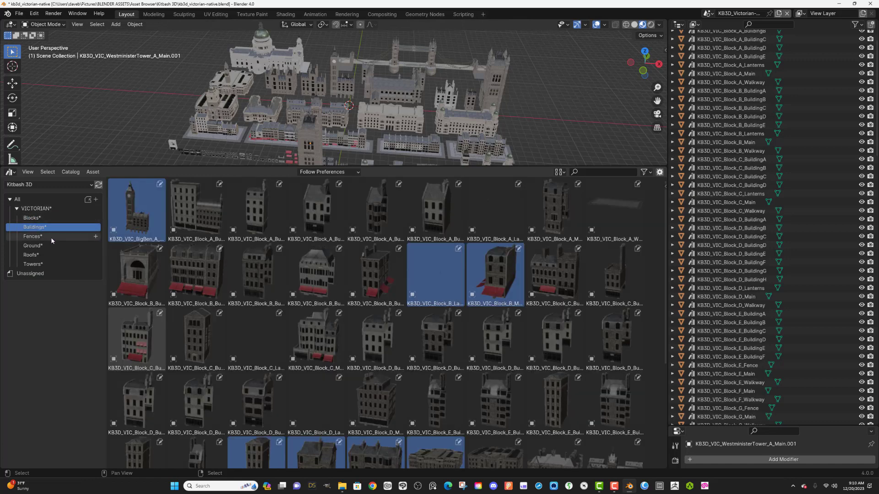
pyautogui.click(52, 238)
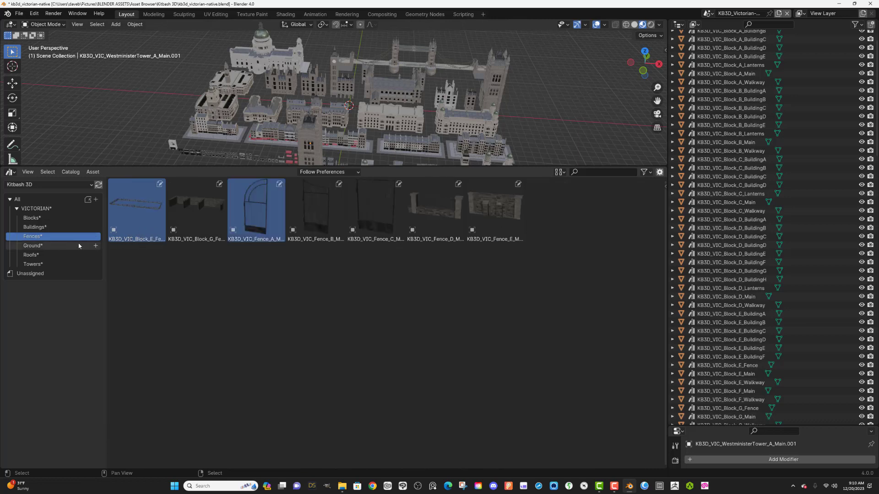
pyautogui.click(78, 245)
pyautogui.click(71, 254)
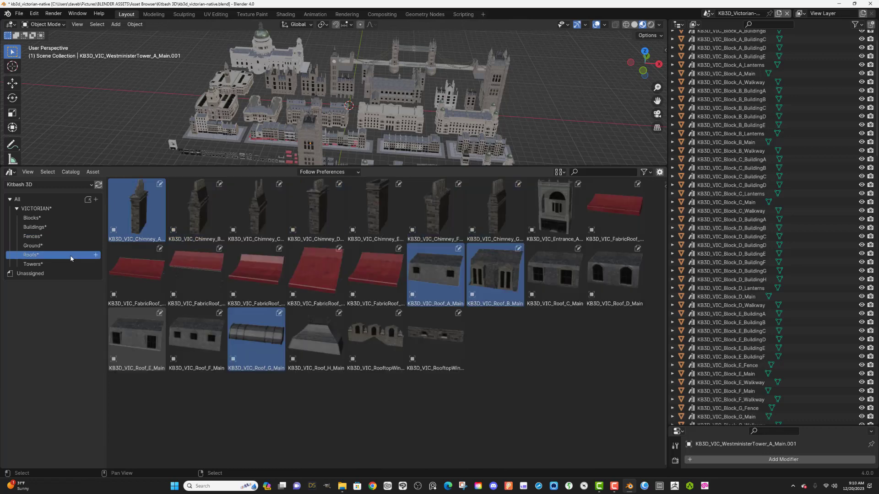
pyautogui.click(48, 265)
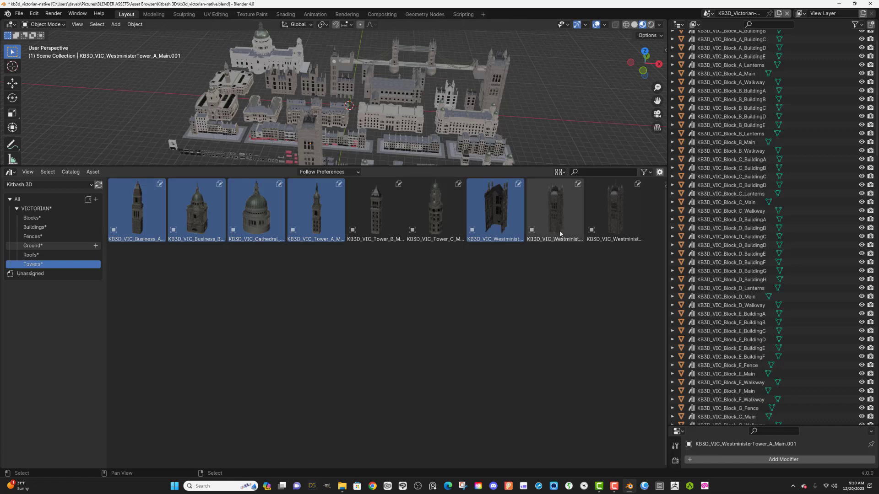
# Step: Among the unassigned assets, select the whole range of FacadeWindow assets, leaving out the lanterns and the Tower Bridge
pyautogui.click(52, 272)
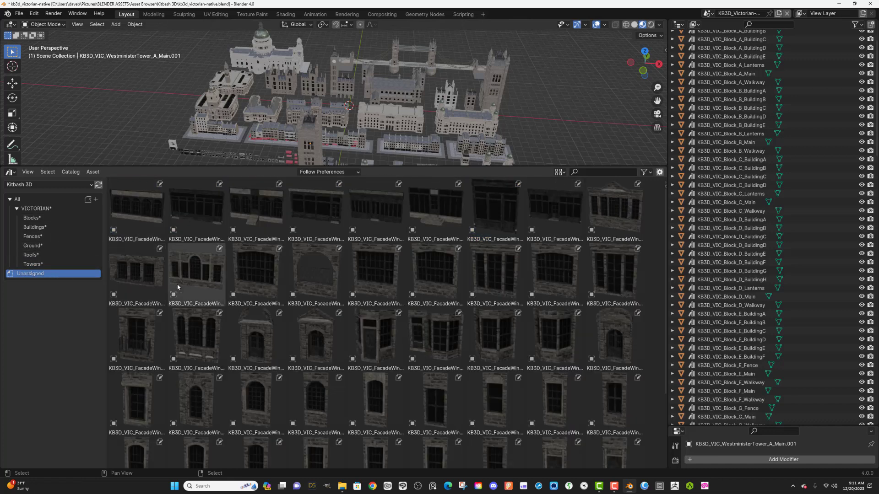
pyautogui.click(136, 218)
pyautogui.scroll(-5, 263, 289)
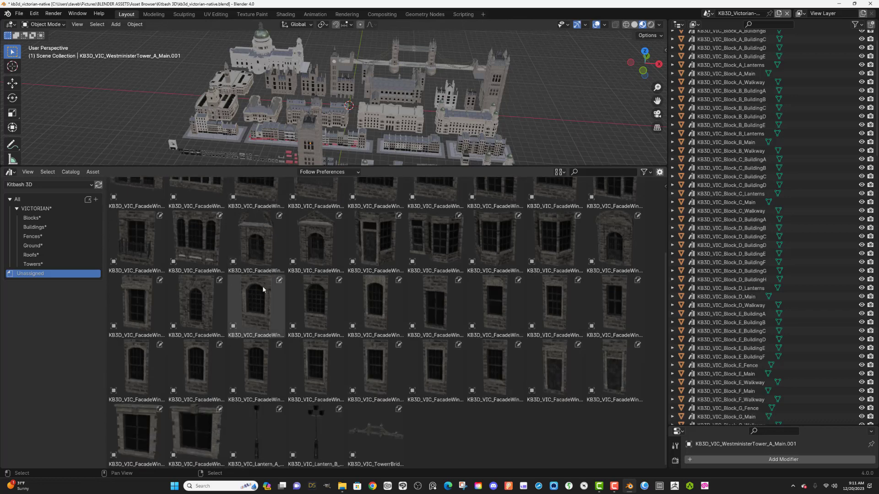
pyautogui.keyDown('shift'); pyautogui.click(208, 438); pyautogui.keyUp('shift')
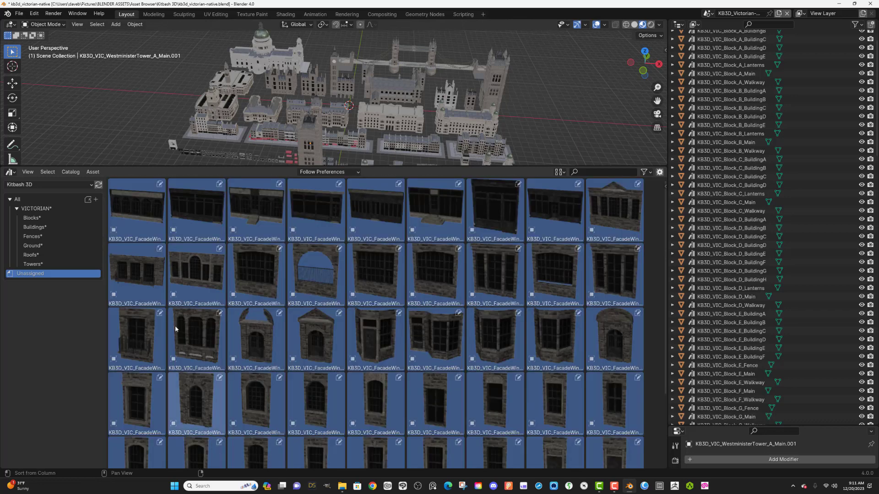
pyautogui.moveTo(144, 221); pyautogui.dragTo(194, 221)
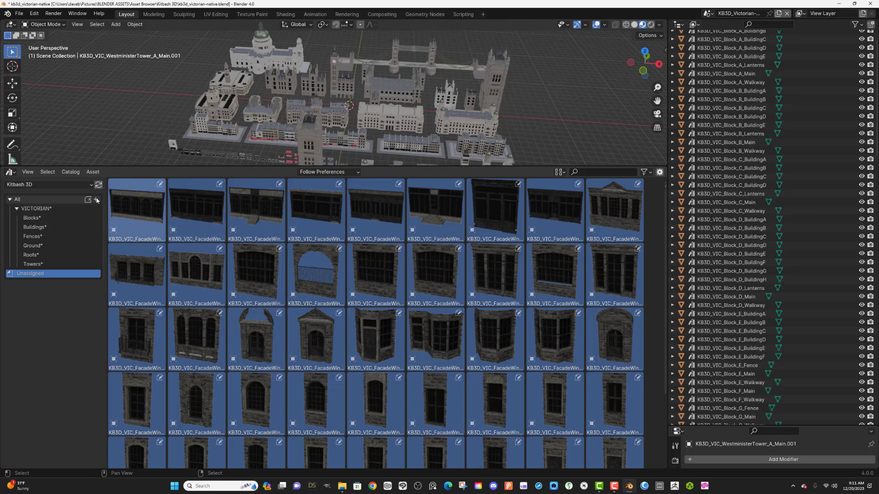
pyautogui.scroll(-3, 238, 266)
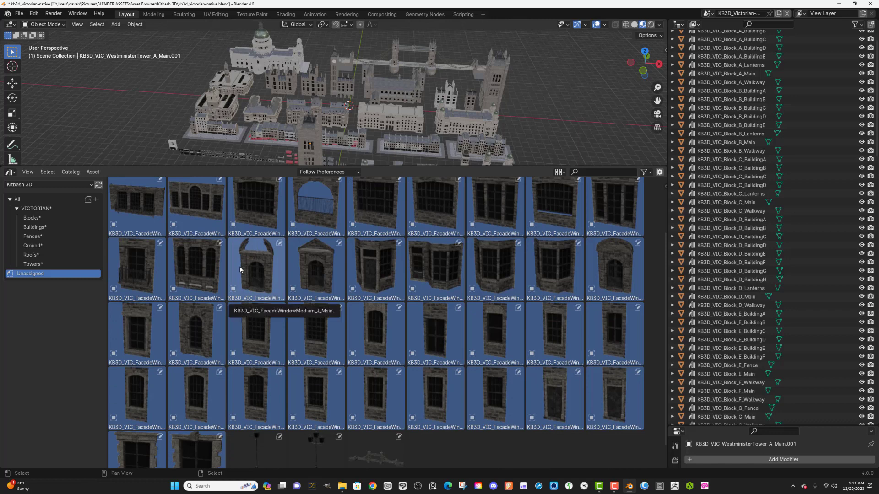
pyautogui.scroll(2, 240, 269)
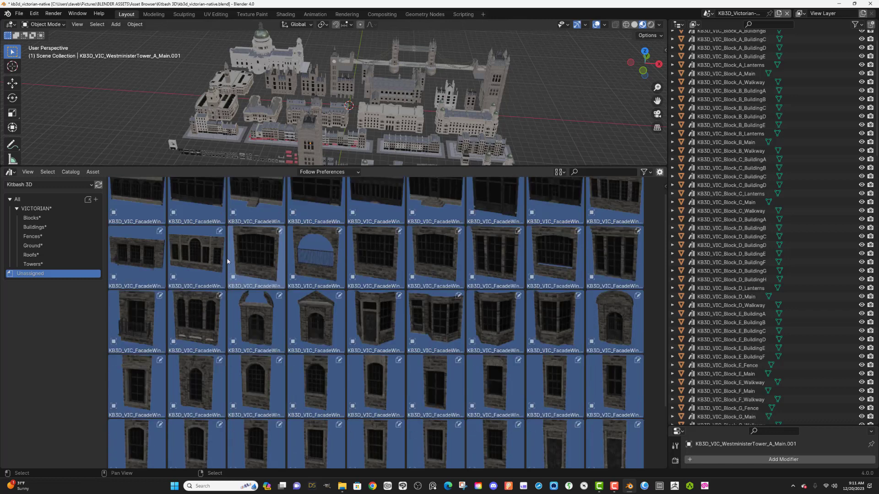
pyautogui.click(97, 201)
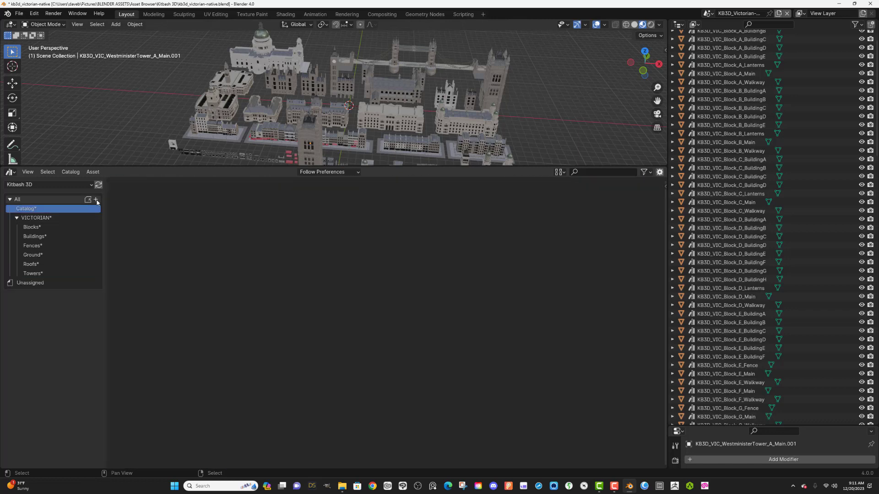
pyautogui.rightClick(71, 210)
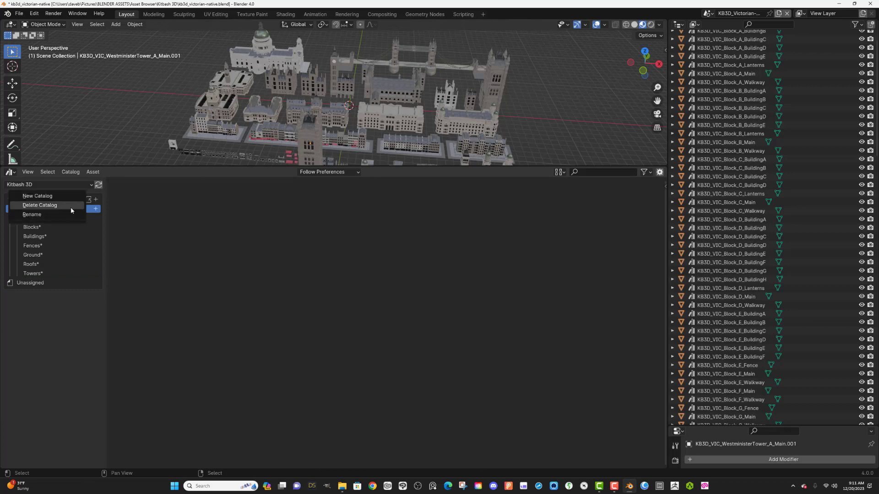
pyautogui.click(65, 206)
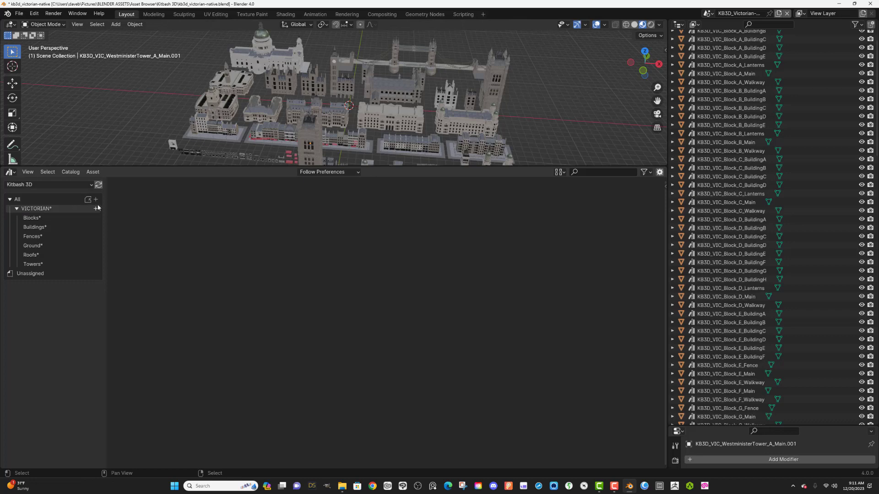
# Step: Add a subcatalog named Facades inside VICTORIAN and move all the selected unassigned FacadeWindow assets into it
pyautogui.click(78, 209)
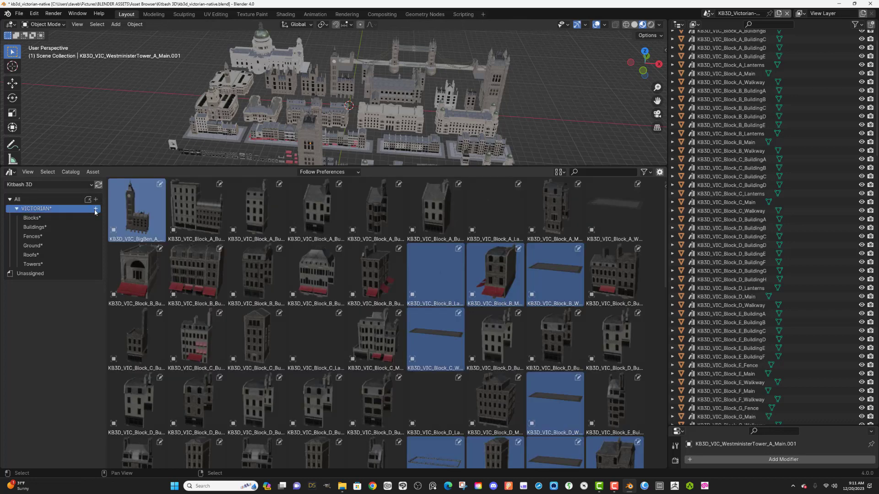
pyautogui.click(95, 210)
pyautogui.doubleClick(55, 236)
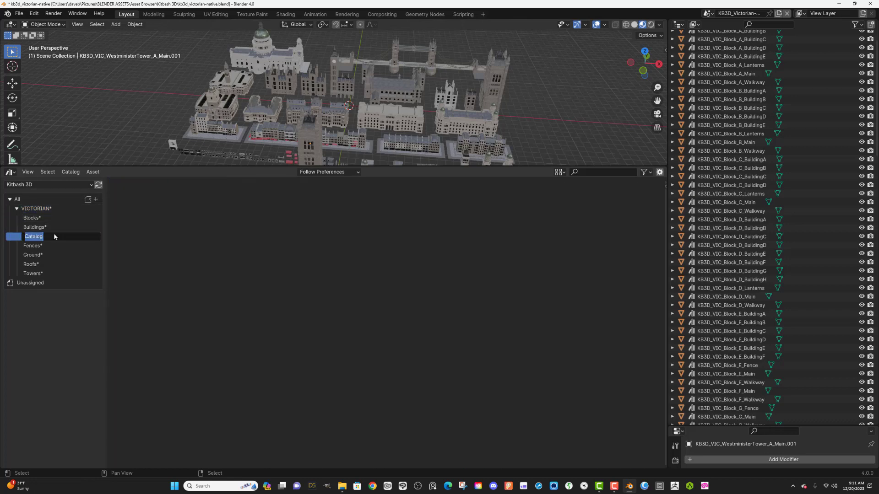
pyautogui.write('Facades')
pyautogui.press('Return')
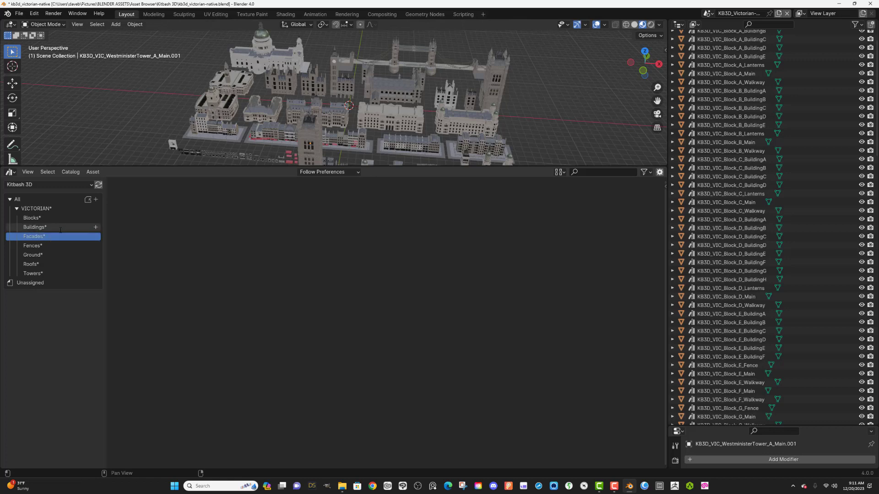
pyautogui.click(84, 283)
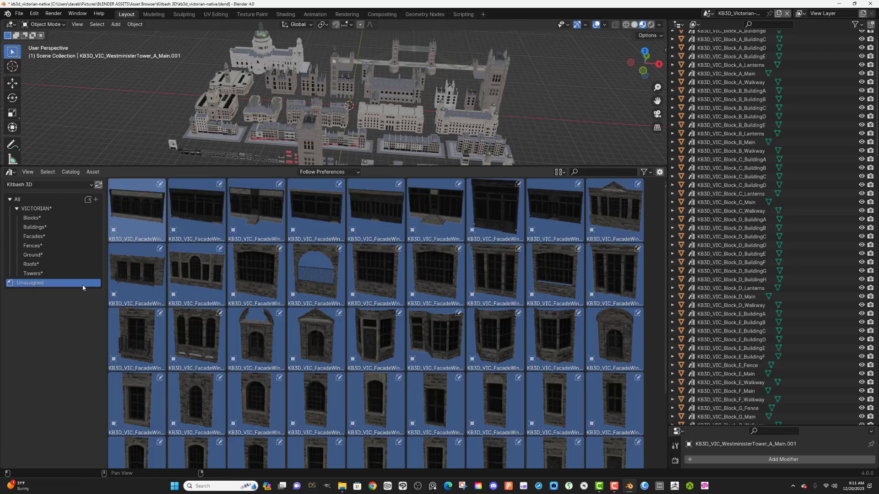
pyautogui.moveTo(134, 219); pyautogui.dragTo(65, 232)
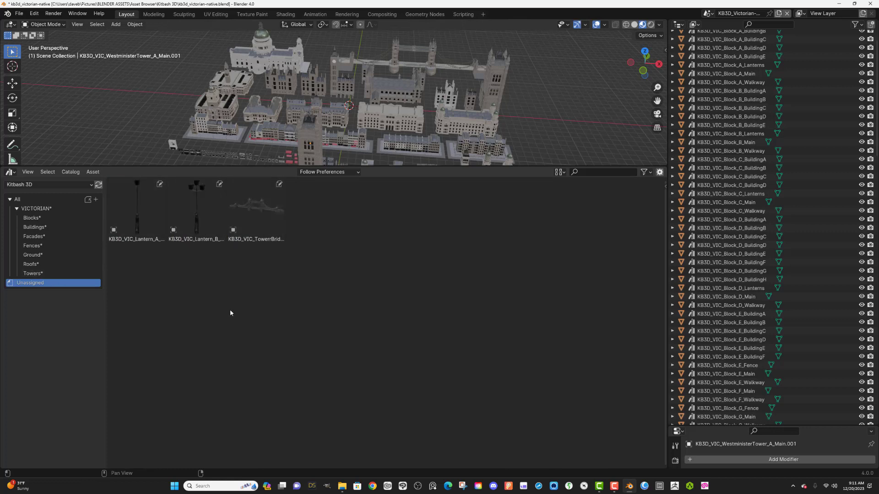
# Step: Add a subcatalog named Bridge inside VICTORIAN and move the unassigned Tower Bridge asset into it
pyautogui.click(69, 209)
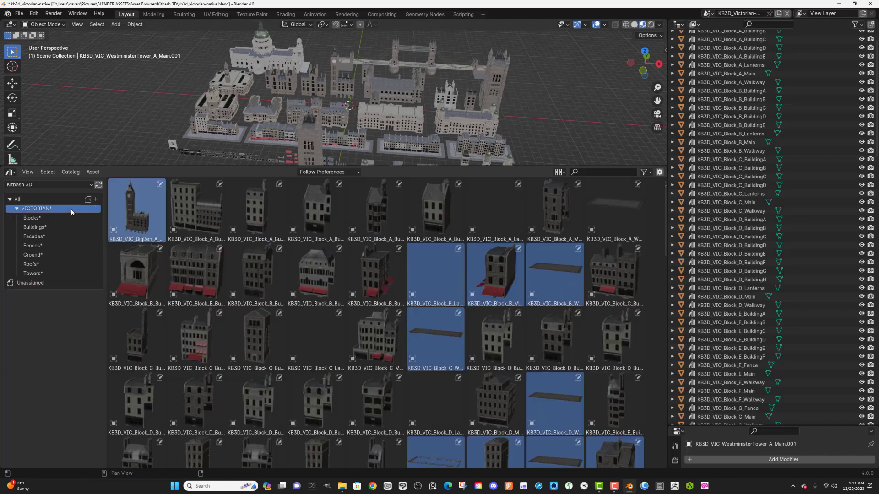
pyautogui.click(96, 210)
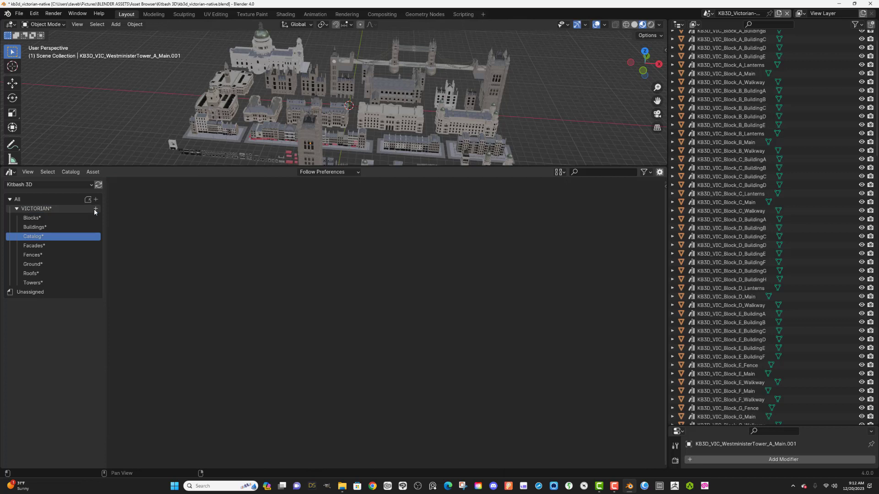
pyautogui.doubleClick(48, 236)
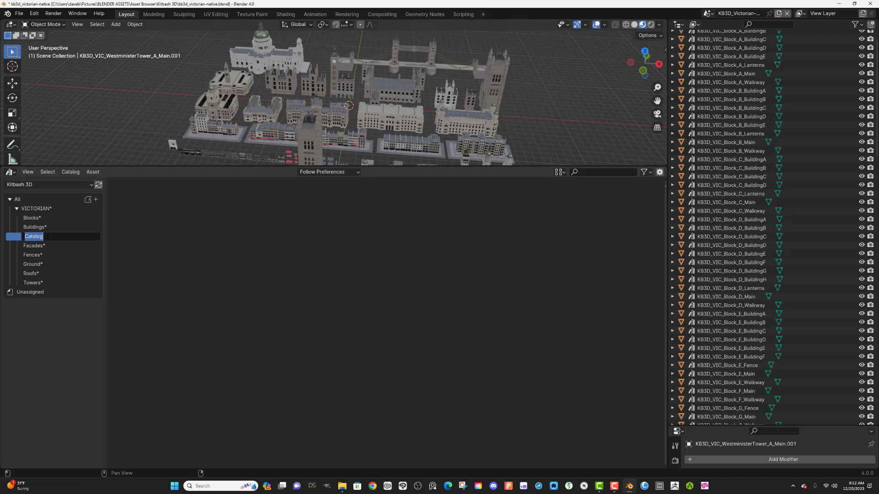
pyautogui.write('Bridge')
pyautogui.press('Return')
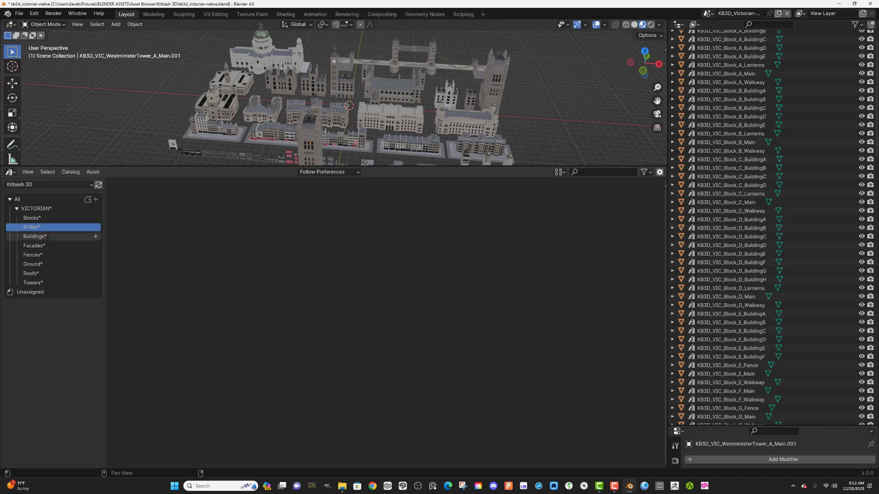
pyautogui.click(38, 292)
pyautogui.moveTo(246, 208); pyautogui.dragTo(65, 226)
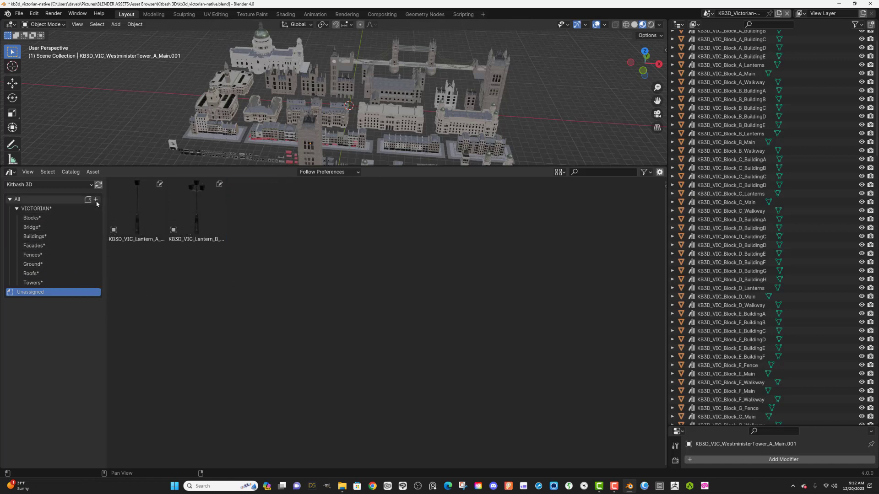
# Step: Add a subcatalog named Lanterns inside VICTORIAN and move the unassigned Lantern_A and Lantern_B assets into it
pyautogui.click(74, 209)
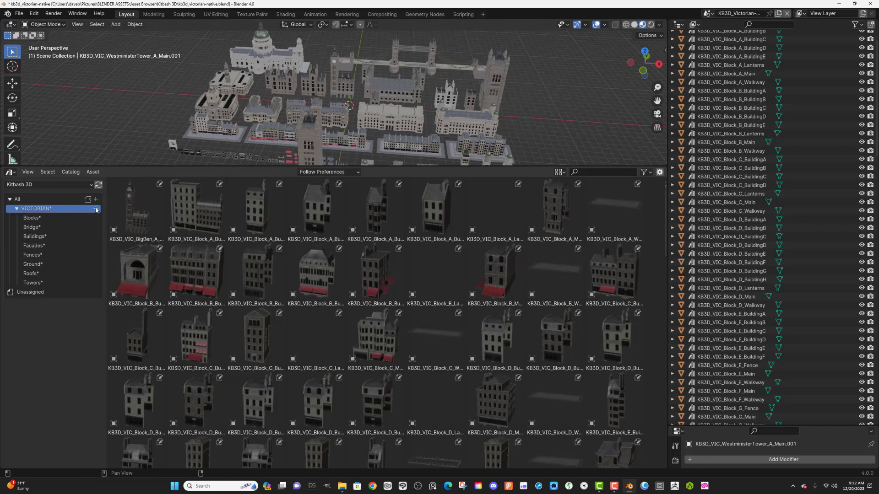
pyautogui.click(96, 209)
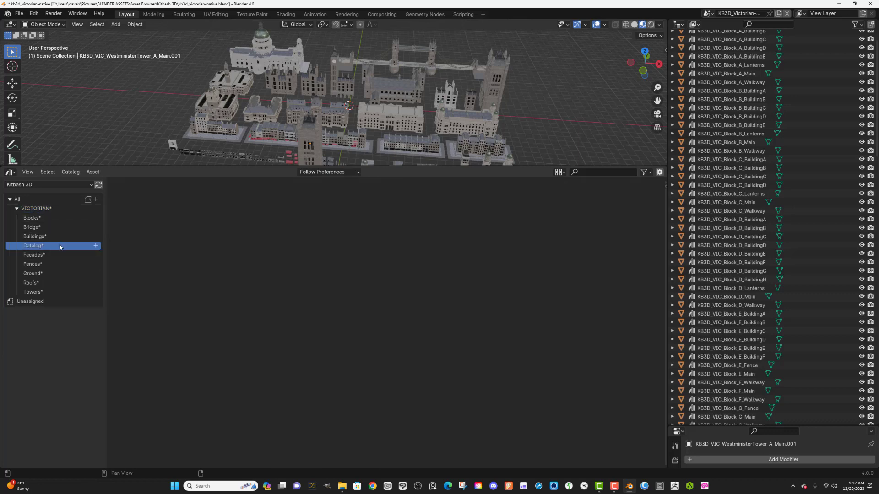
pyautogui.doubleClick(60, 246)
pyautogui.write('Lanterns')
pyautogui.press('Return')
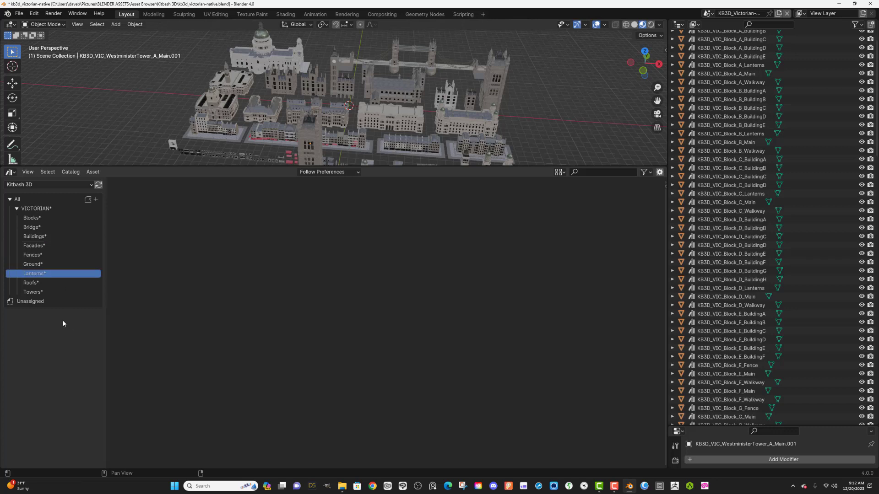
pyautogui.click(48, 301)
pyautogui.moveTo(133, 275); pyautogui.dragTo(212, 201)
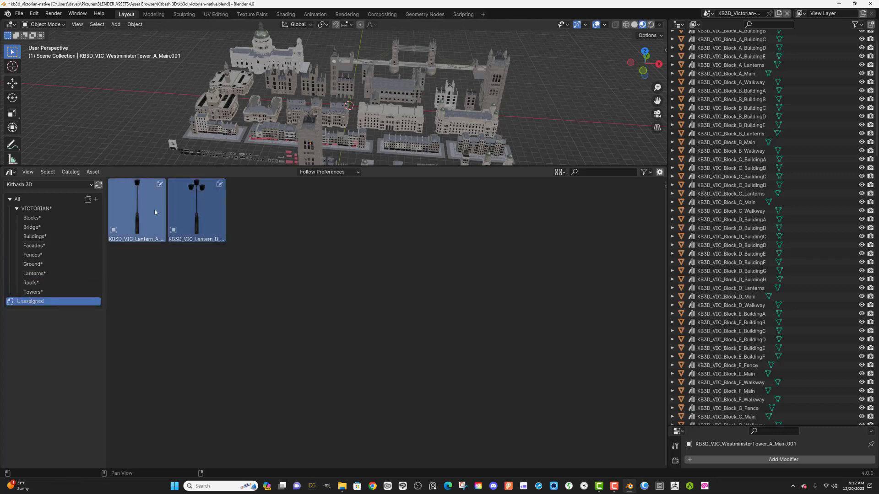
pyautogui.moveTo(155, 212); pyautogui.dragTo(89, 294)
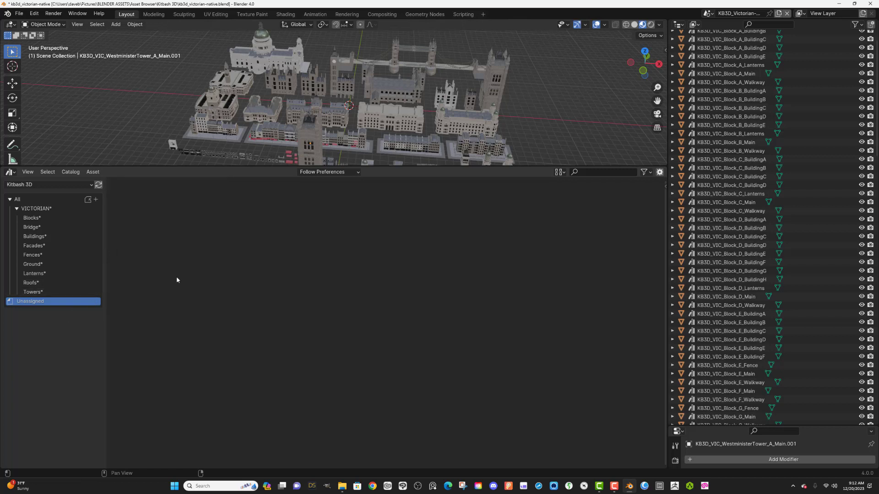
# Step: Check the Blocks and Bridge subcatalogs inside VICTORIAN and delete the empty Blocks catalog
pyautogui.click(47, 218)
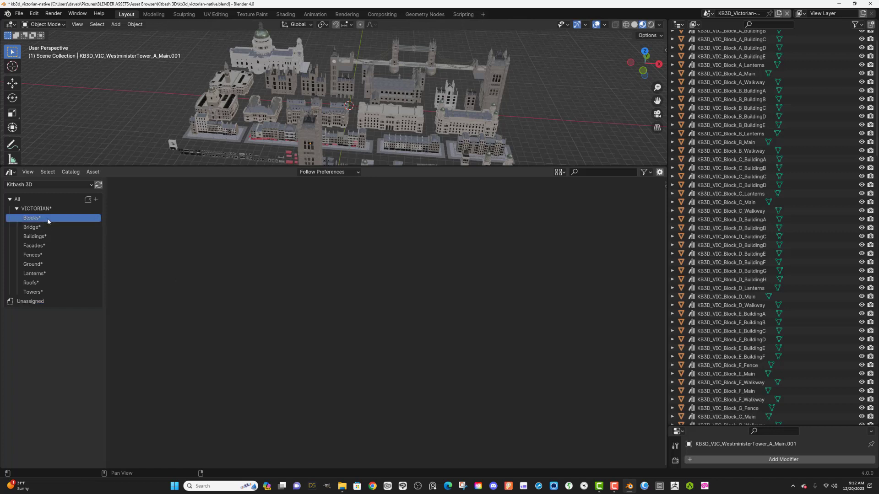
pyautogui.click(48, 227)
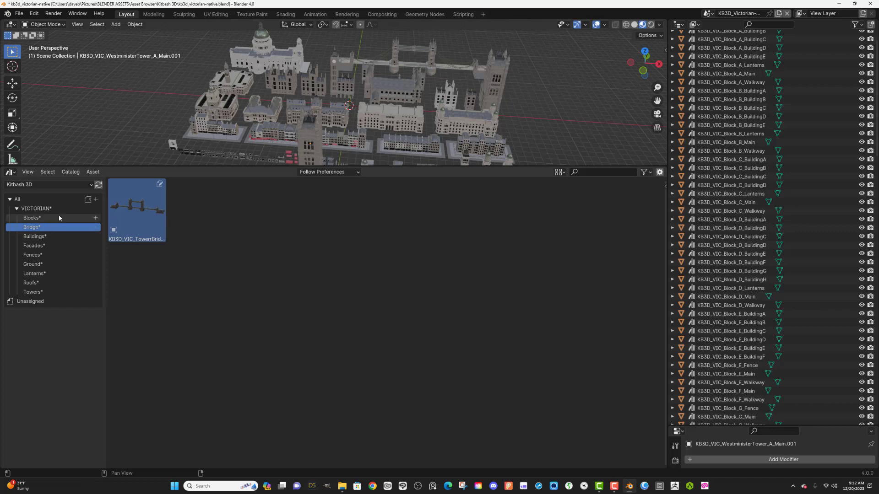
pyautogui.click(79, 218)
pyautogui.rightClick(76, 219)
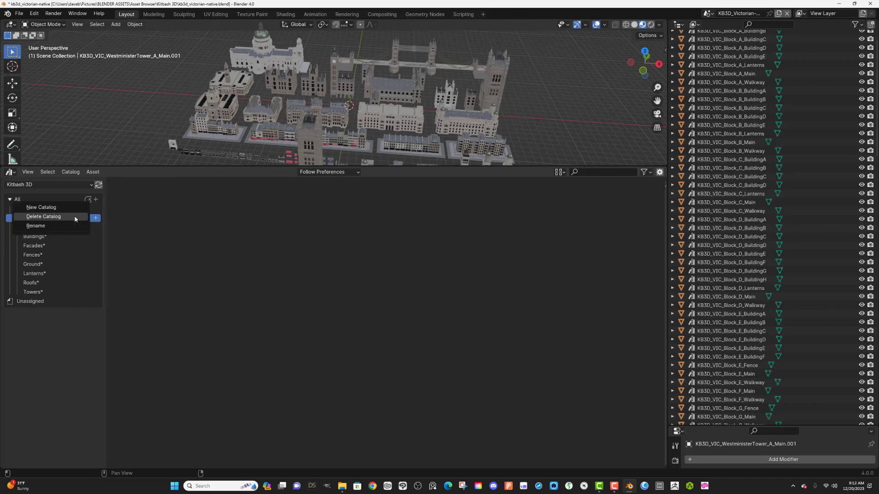
pyautogui.click(76, 217)
pyautogui.click(59, 219)
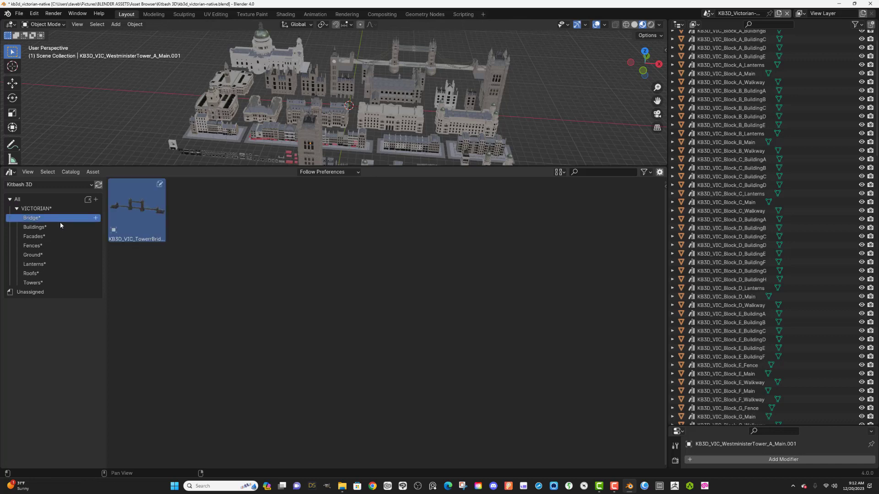
# Step: Look through the Buildings catalog's assets and add a subcatalog named Business inside Buildings
pyautogui.click(62, 225)
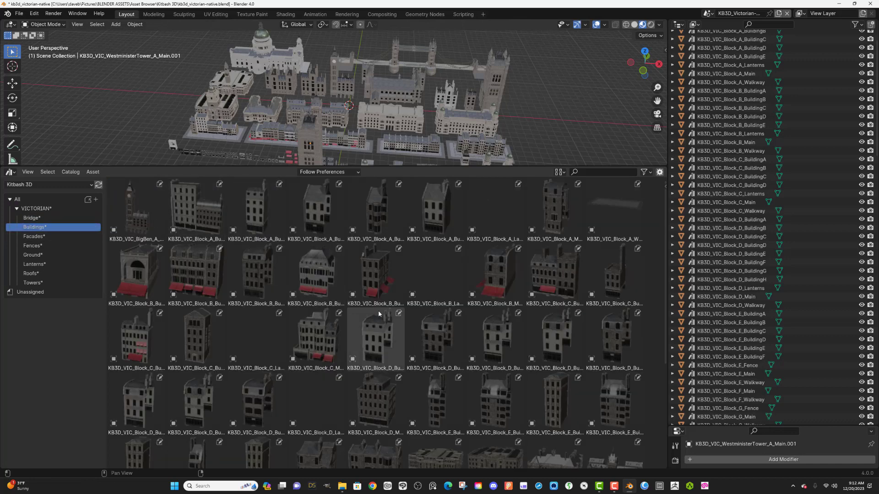
pyautogui.scroll(-5, 379, 314)
pyautogui.scroll(-1, 379, 314)
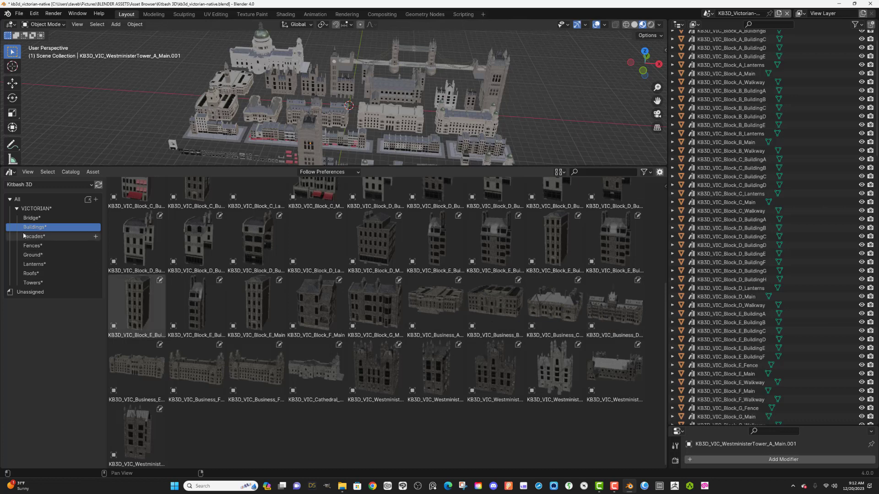
pyautogui.click(96, 227)
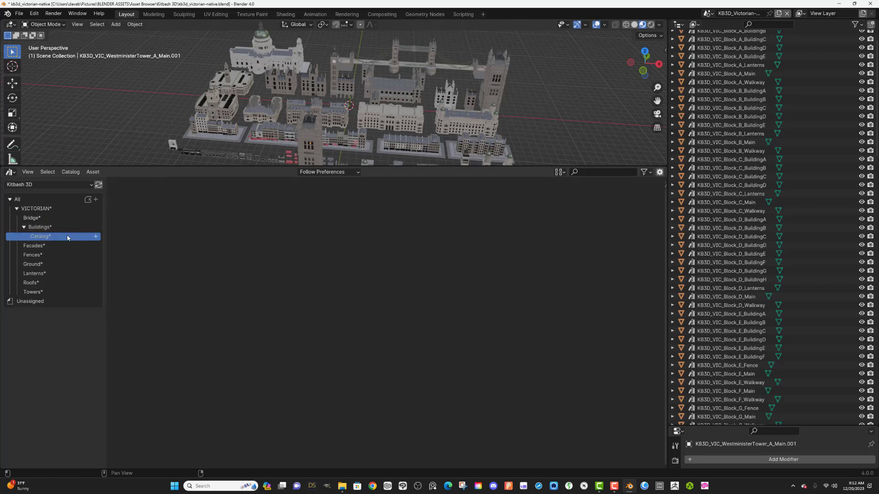
pyautogui.doubleClick(47, 237)
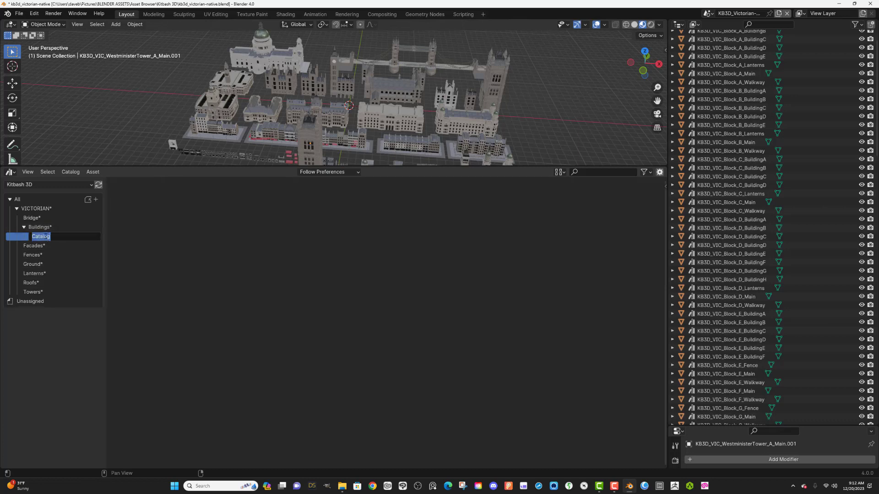
pyautogui.write('Business')
pyautogui.press('Return')
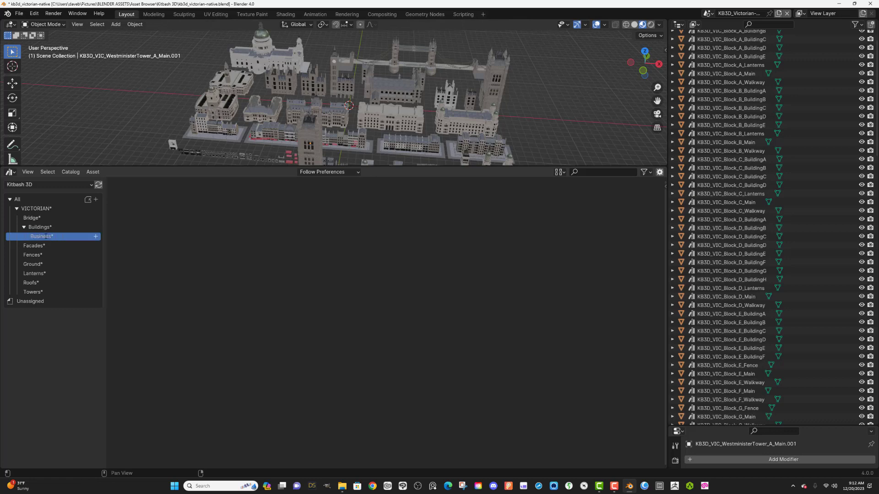
# Step: Select the KB3D_VIC_Business_A through Business_F assets in Buildings and move them into the Business subcatalog
pyautogui.click(45, 228)
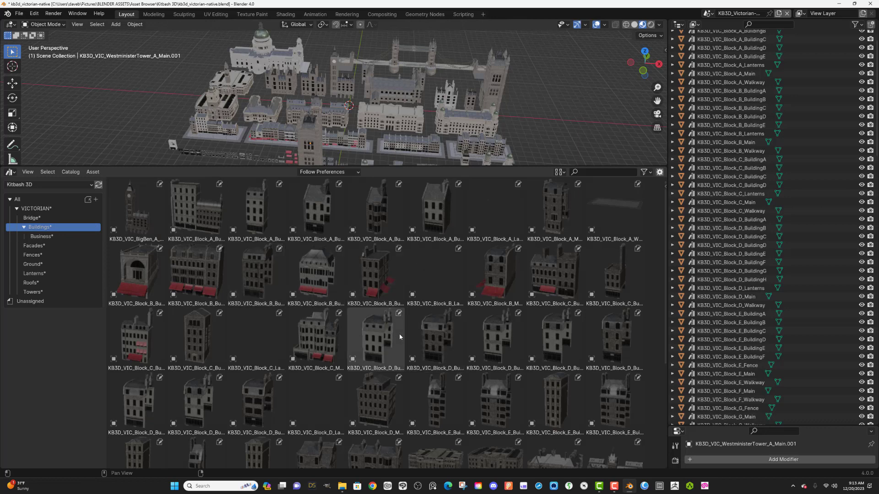
pyautogui.scroll(-5, 476, 327)
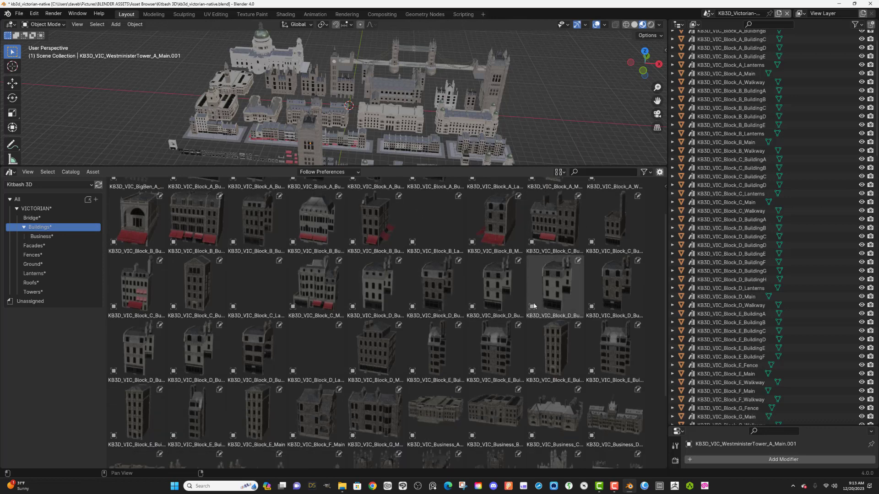
pyautogui.click(433, 319)
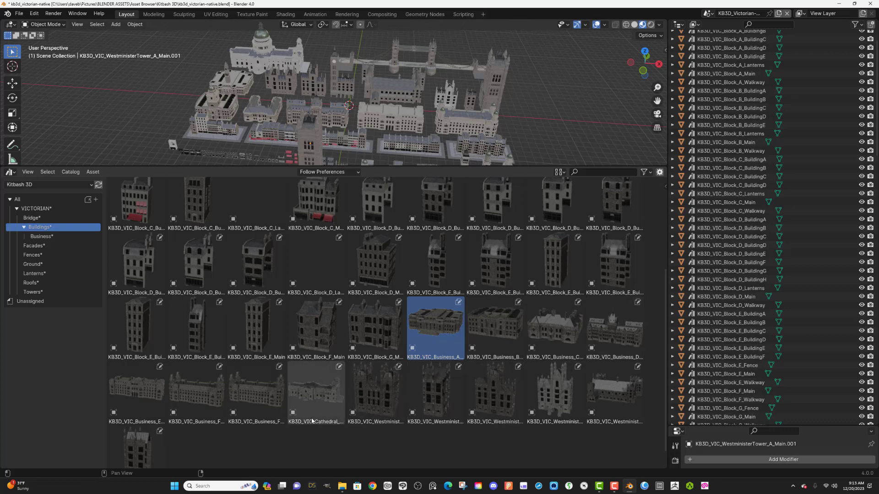
pyautogui.keyDown('shift'); pyautogui.click(271, 405); pyautogui.keyUp('shift')
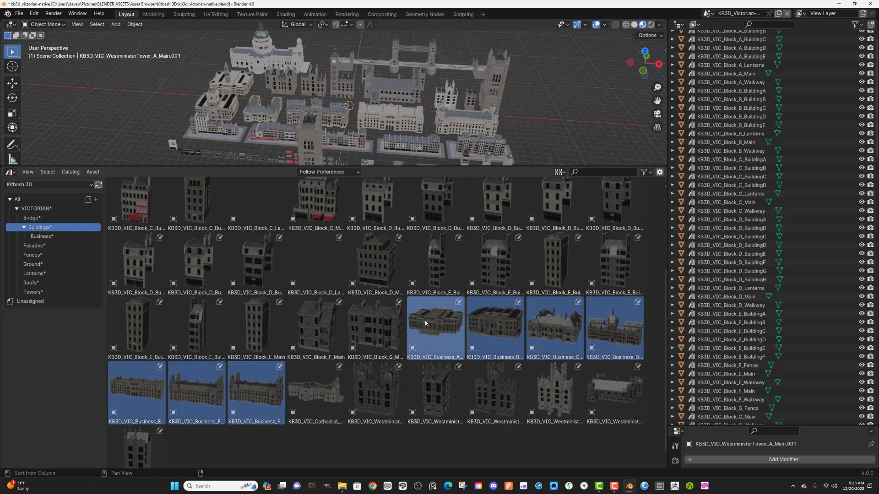
pyautogui.moveTo(426, 321); pyautogui.dragTo(82, 238)
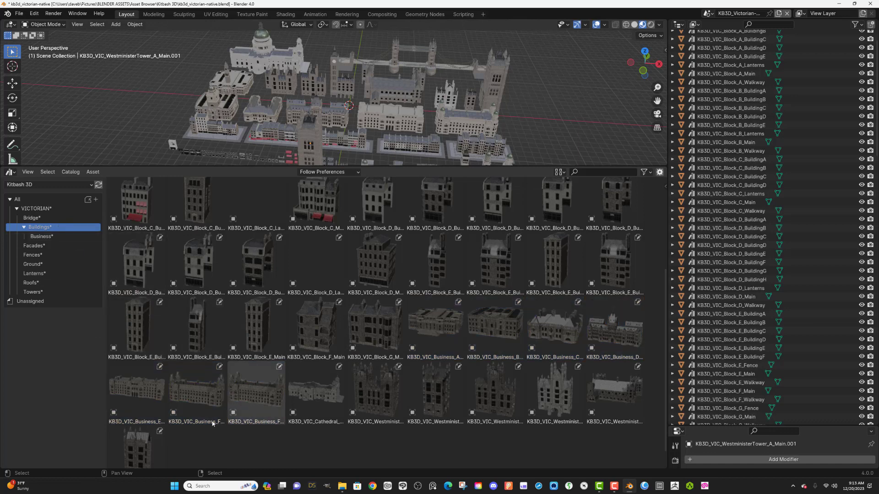
# Step: Reselect only the Business assets, leaving out the Cathedral, and assign them to the Business subcatalog once more
pyautogui.click(446, 335)
pyautogui.keyDown('shift'); pyautogui.click(320, 410); pyautogui.keyUp('shift')
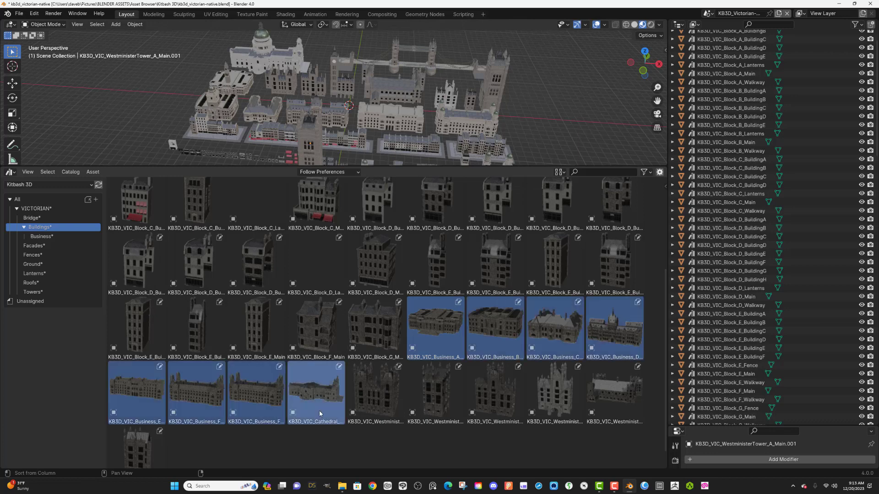
pyautogui.click(305, 440)
pyautogui.click(414, 341)
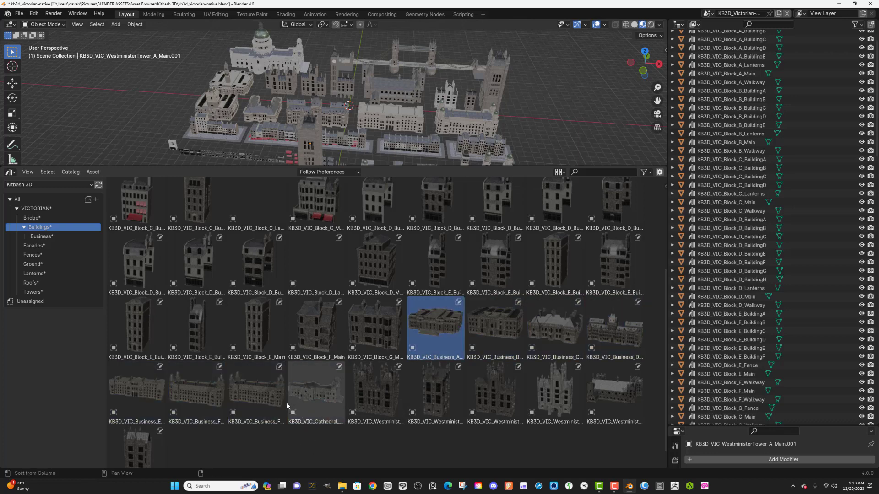
pyautogui.keyDown('shift'); pyautogui.click(267, 408); pyautogui.keyUp('shift')
pyautogui.moveTo(432, 324); pyautogui.dragTo(84, 237)
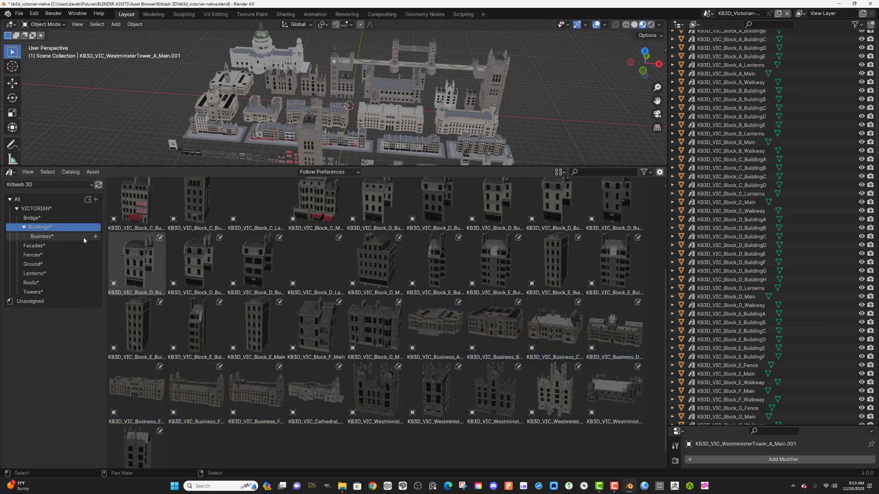
# Step: Check the contents of the Business and Buildings catalogs and save the Victorian kit file
pyautogui.click(70, 238)
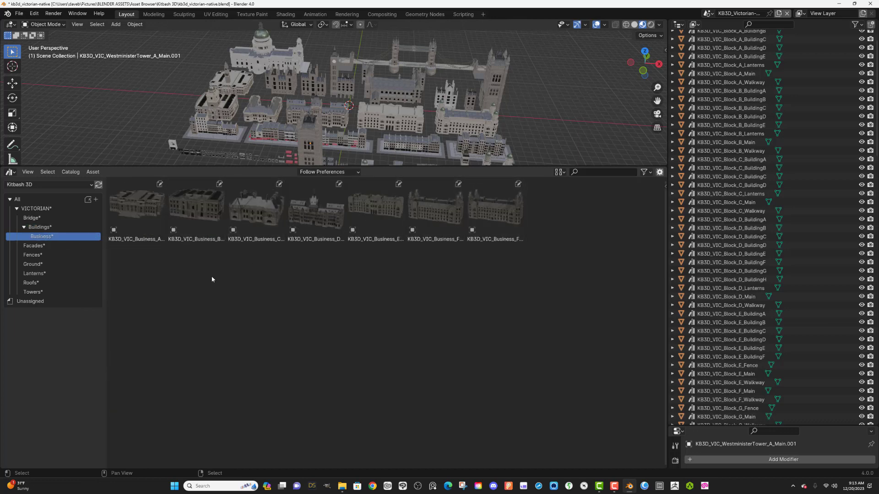
pyautogui.click(74, 229)
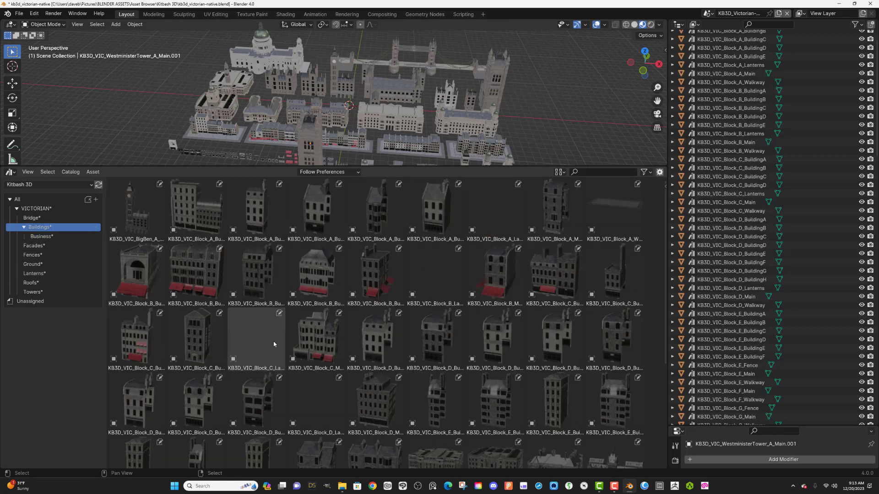
pyautogui.scroll(-6, 273, 345)
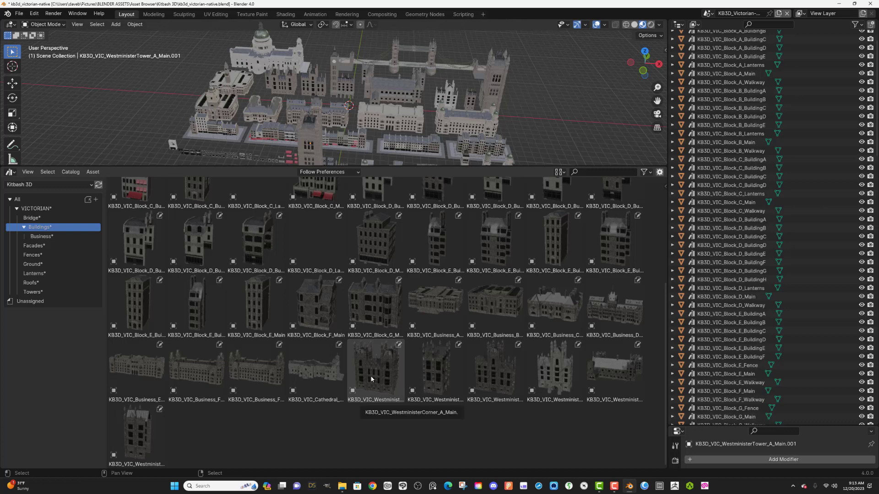
pyautogui.scroll(6, 527, 389)
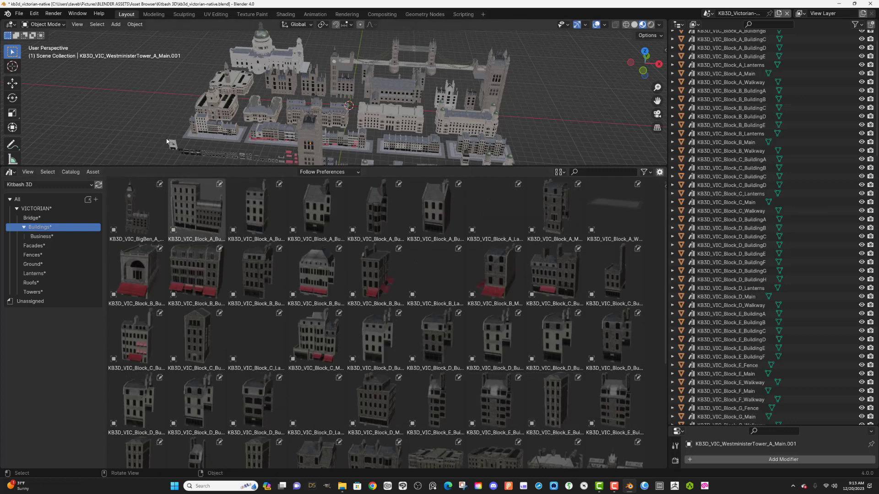
pyautogui.click(18, 14)
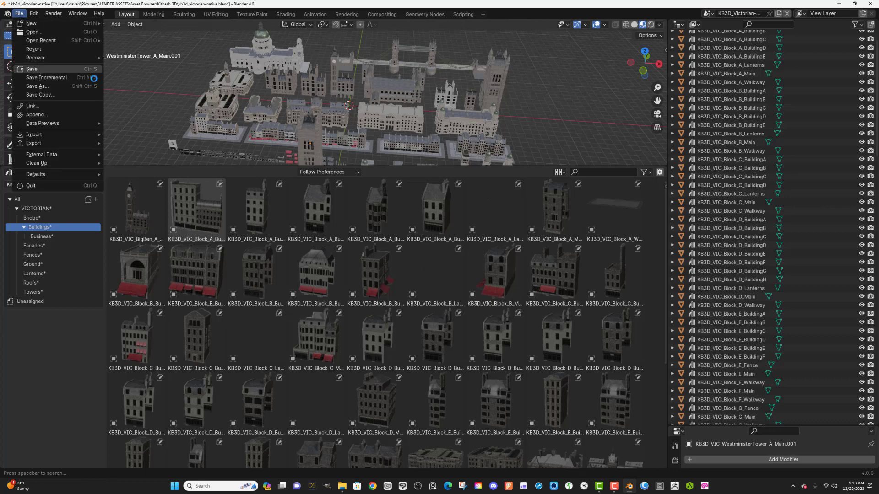
pyautogui.hotkey('ctrl', 's')
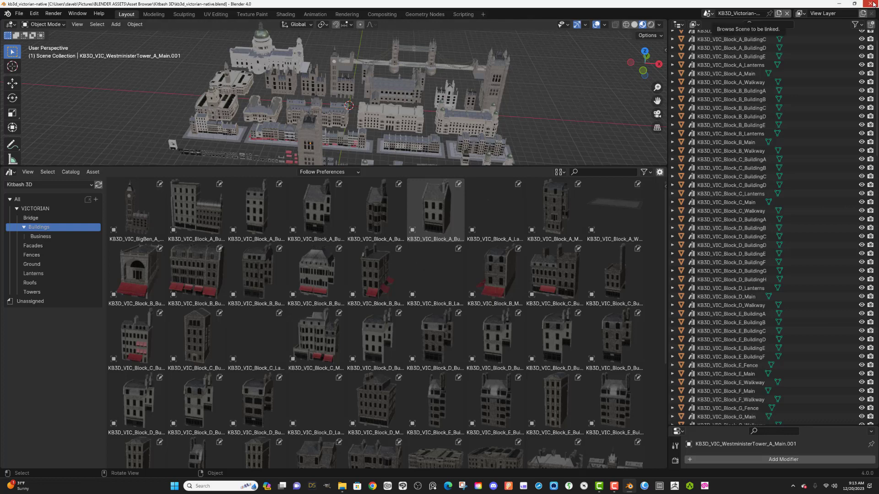
# Step: Switch to the Blender window with the 2K_Female figure, show the Kitbash 3D library in its Asset Browser and enlarge the browser
pyautogui.hotkey('alt', 'Tab')
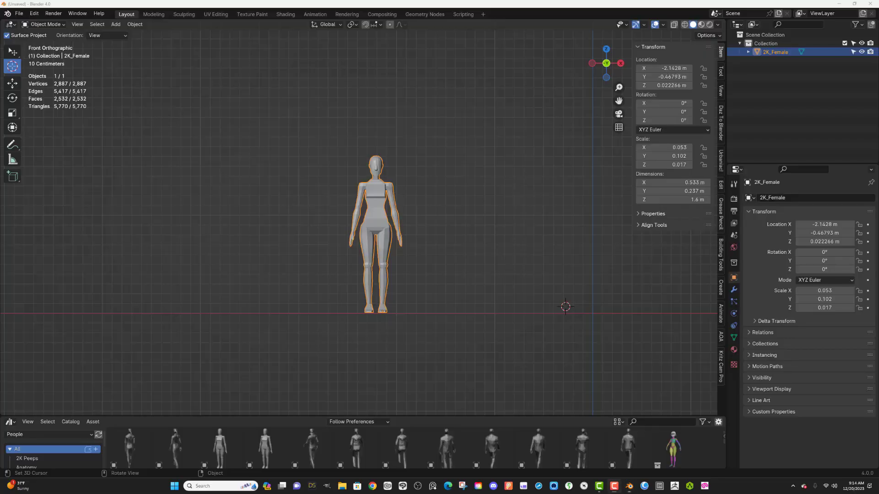
pyautogui.moveTo(598, 69); pyautogui.dragTo(485, 169)
pyautogui.scroll(-6, 466, 186)
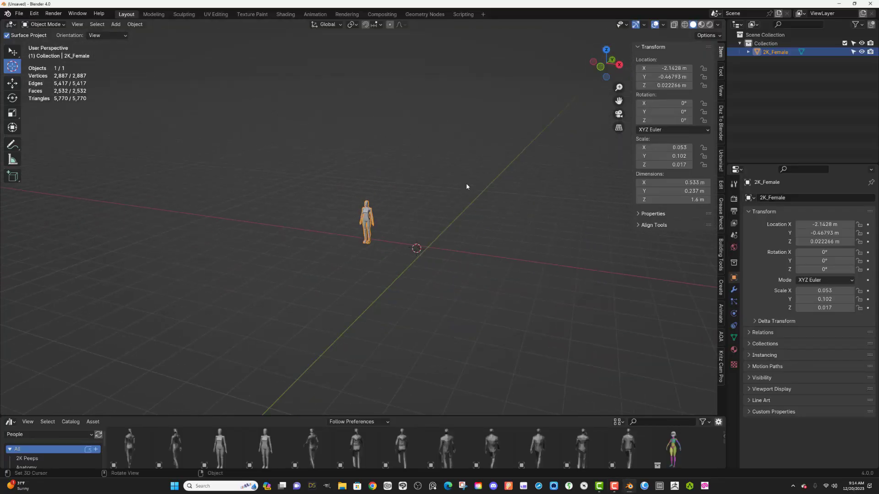
pyautogui.click(72, 434)
pyautogui.click(71, 422)
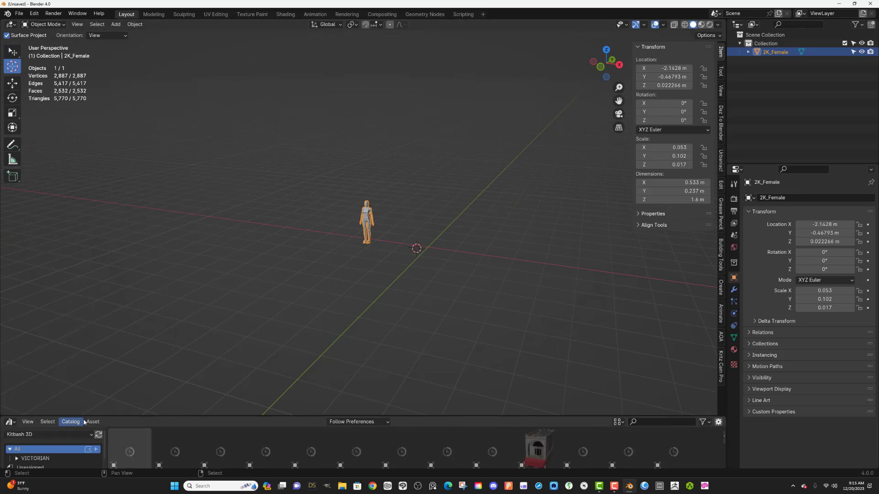
pyautogui.moveTo(228, 388); pyautogui.dragTo(276, 380)
pyautogui.click(447, 409)
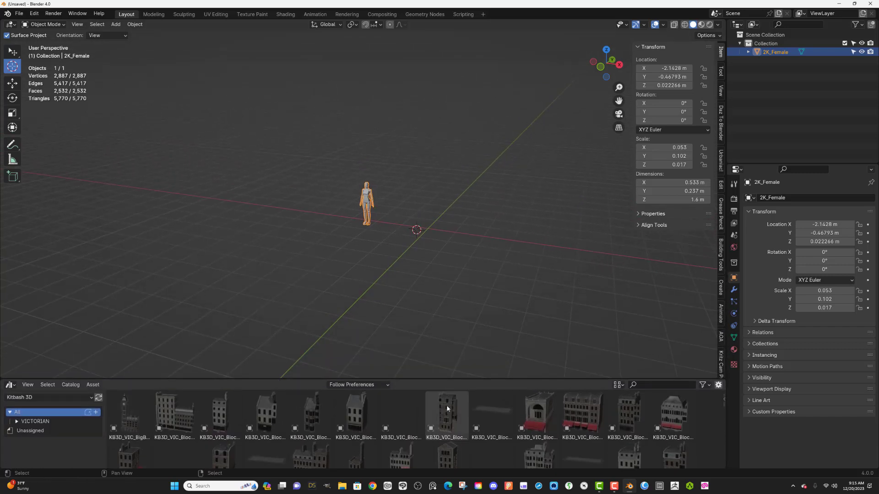
# Step: Place the KB3D_VIC_Block_A_BuildingC asset beside the female figure and set the viewport shading to Material Preview
pyautogui.moveTo(265, 415); pyautogui.dragTo(295, 207)
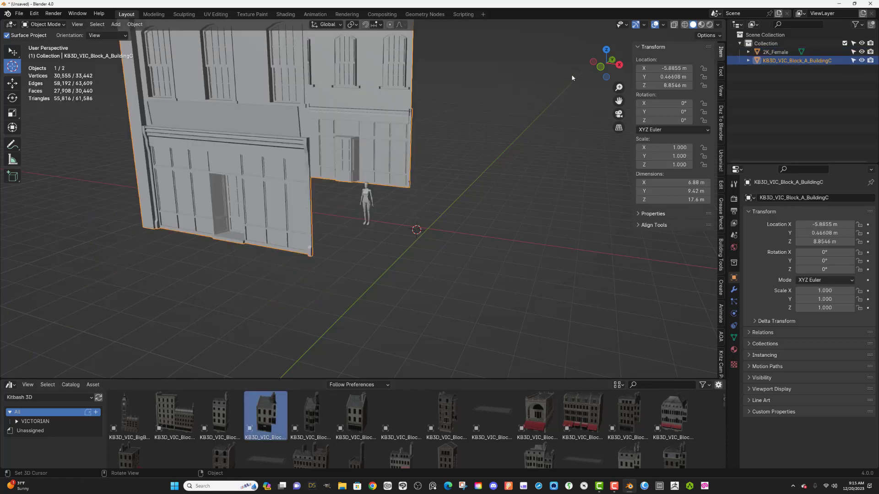
pyautogui.moveTo(598, 76)
pyautogui.mouseDown()
pyautogui.moveTo(609, 58)
pyautogui.moveTo(634, 63)
pyautogui.moveTo(610, 67)
pyautogui.mouseUp()
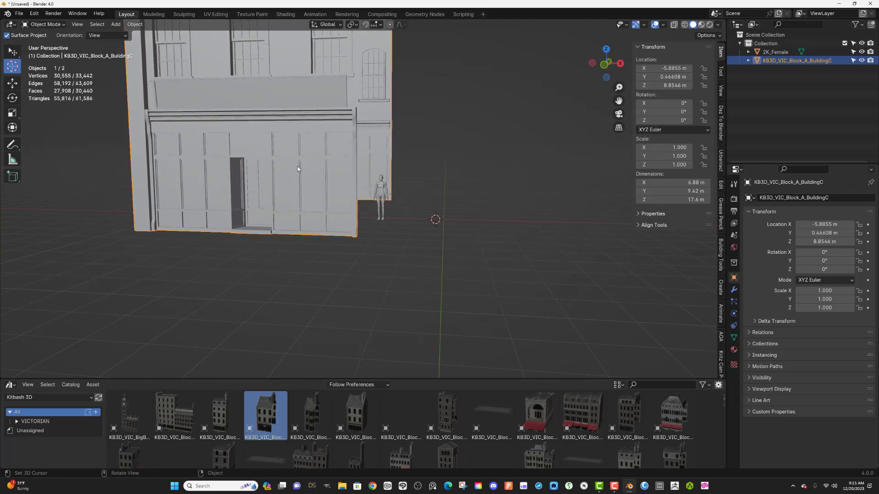
pyautogui.scroll(-4, 300, 176)
pyautogui.moveTo(595, 72); pyautogui.dragTo(618, 57)
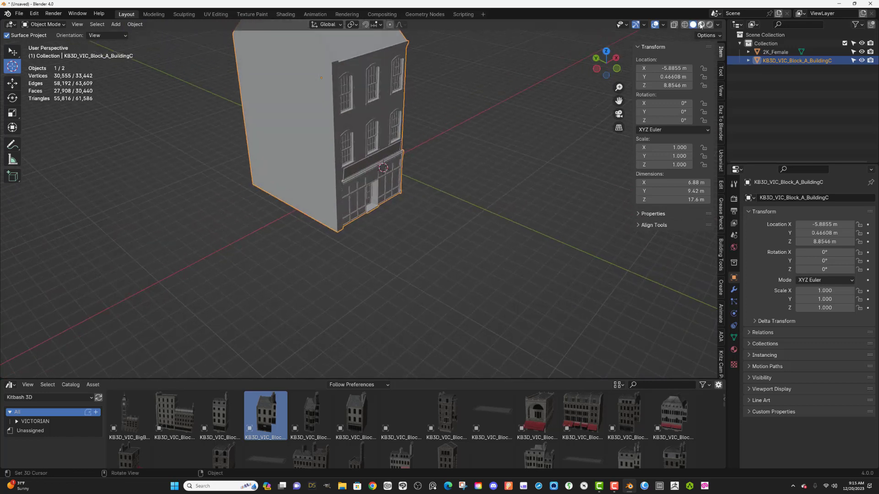
pyautogui.click(701, 25)
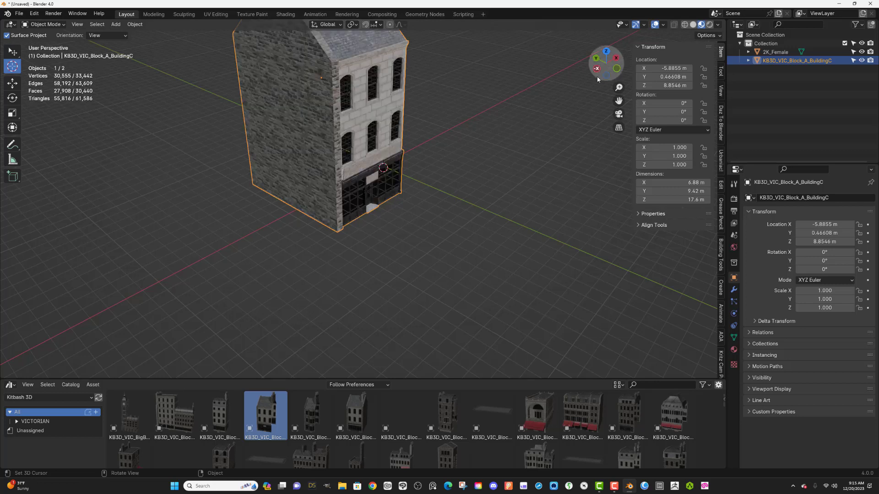
pyautogui.moveTo(600, 75); pyautogui.dragTo(542, 65)
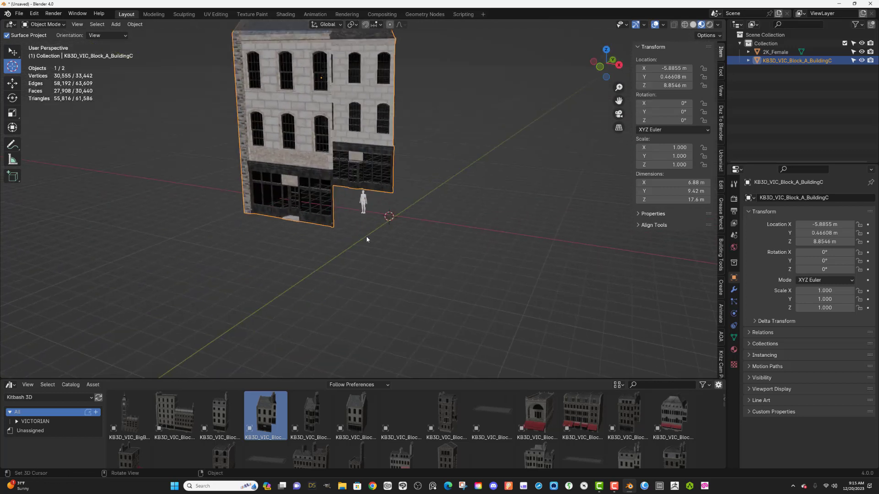
# Step: Place the KB3D_VIC_Block_A_BuildingE asset on the other side of the figure, and select the 2K_Female figure with the select tool
pyautogui.moveTo(356, 414); pyautogui.dragTo(481, 221)
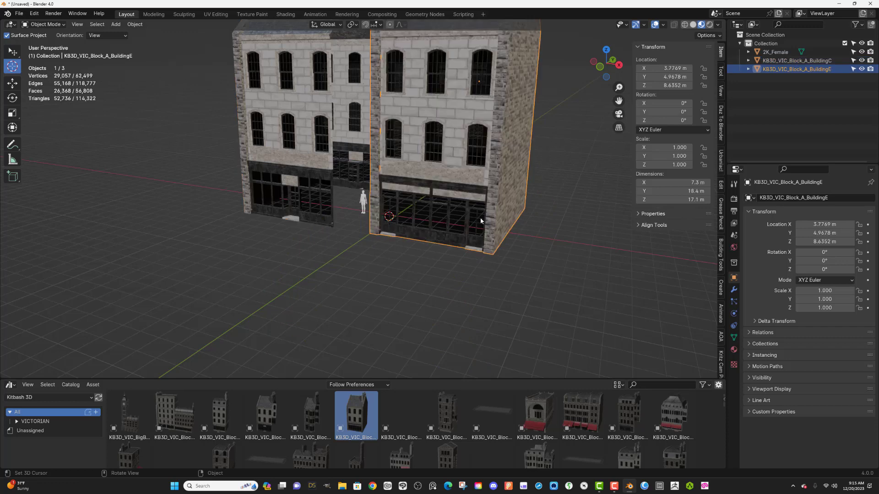
pyautogui.moveTo(600, 74); pyautogui.dragTo(614, 65)
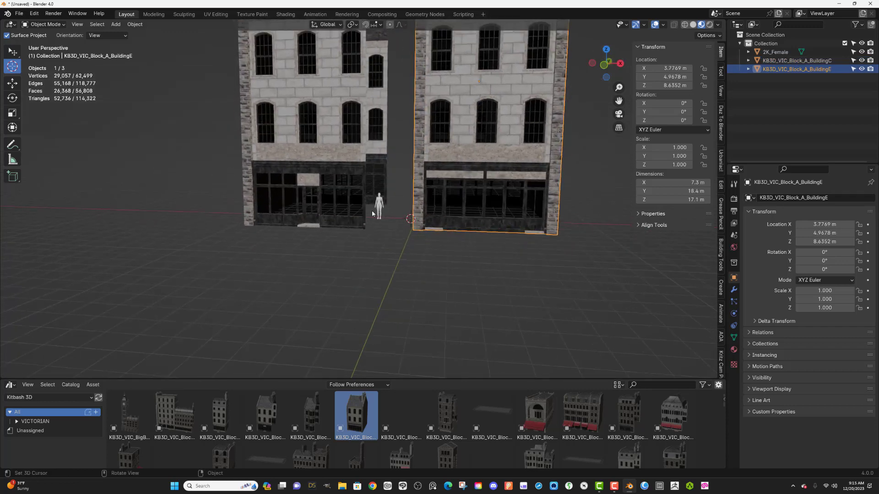
pyautogui.click(383, 207)
pyautogui.click(381, 201)
pyautogui.click(13, 51)
pyautogui.click(378, 211)
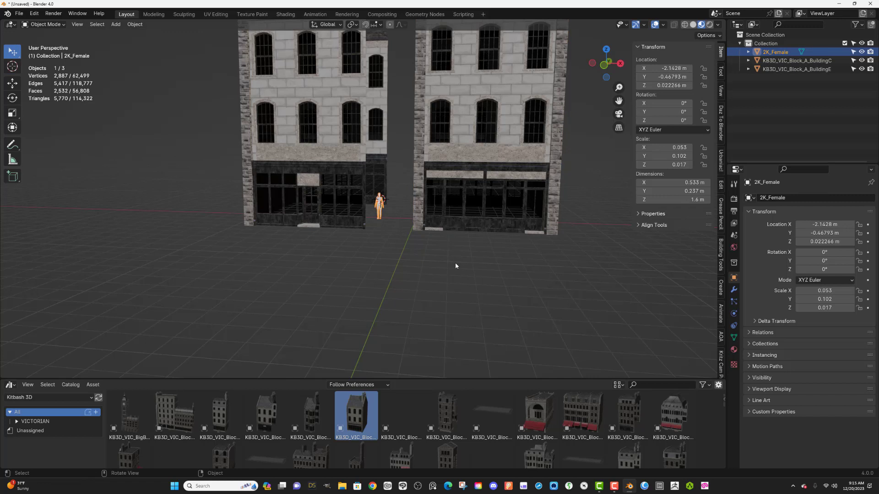
# Step: Move the 2K_Female figure about 6 m along the negative Y axis, in front of the buildings
pyautogui.press('g')
pyautogui.press('y')
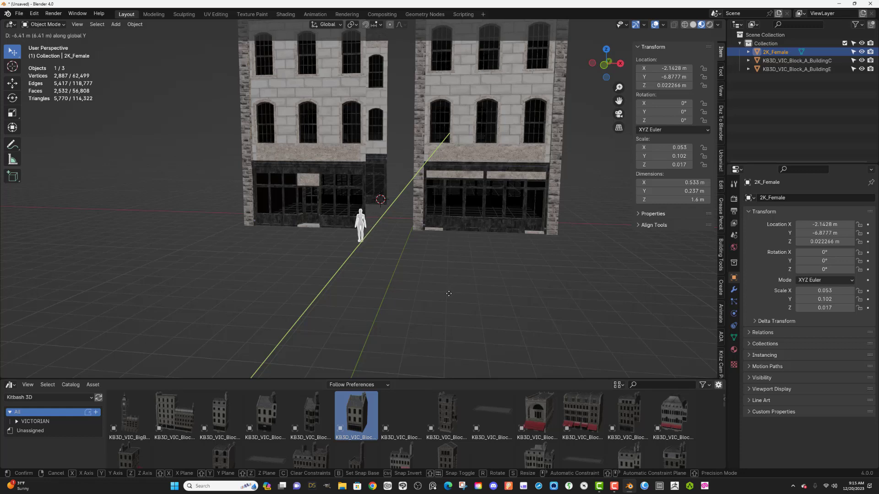
pyautogui.click(459, 286)
# Step: In the front view, move the female figure about 3.4 m sideways and slightly up to stand at BuildingC's doorstep
pyautogui.press('KP_1')
pyautogui.scroll(5, 384, 261)
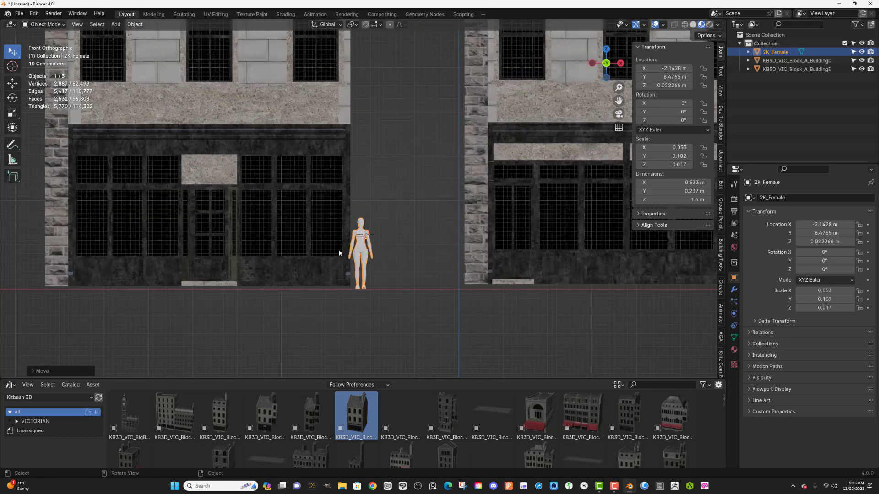
pyautogui.click(361, 242)
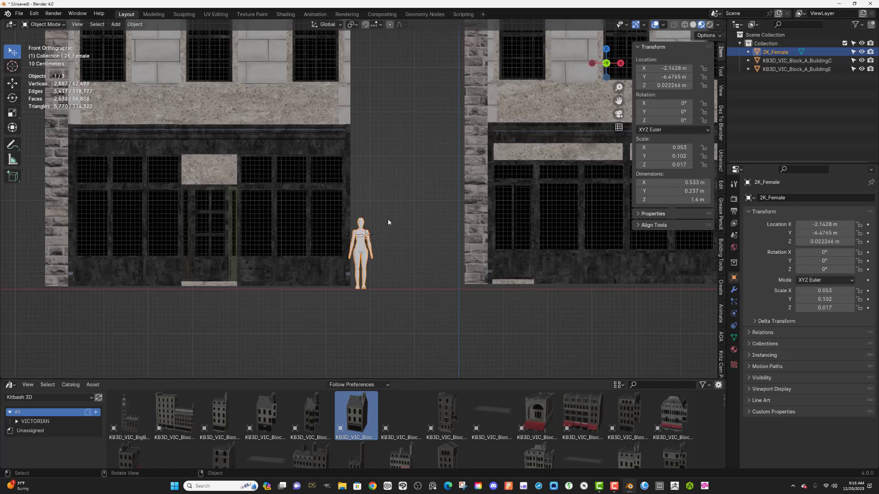
pyautogui.press('g')
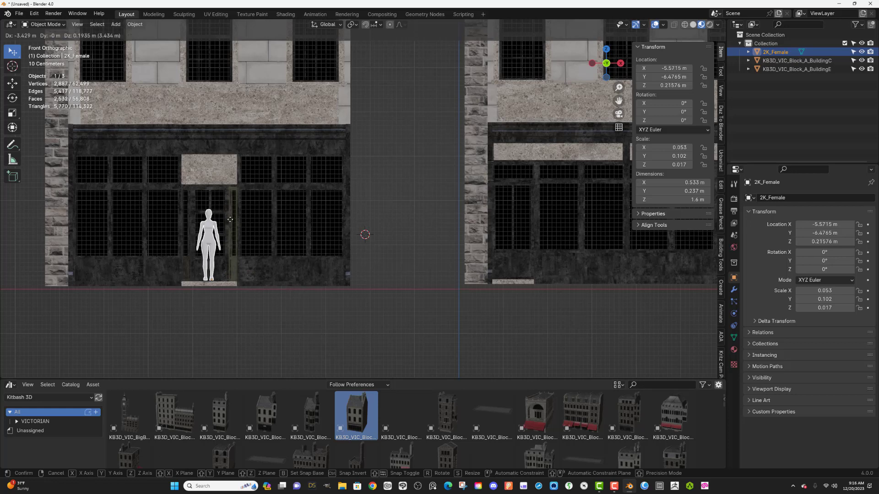
pyautogui.click(230, 218)
# Step: Place the KB3D_VIC_Block_B_BuildingB asset next to BuildingE in the row and slightly reduce the Asset Browser's height
pyautogui.moveTo(597, 67); pyautogui.dragTo(605, 74)
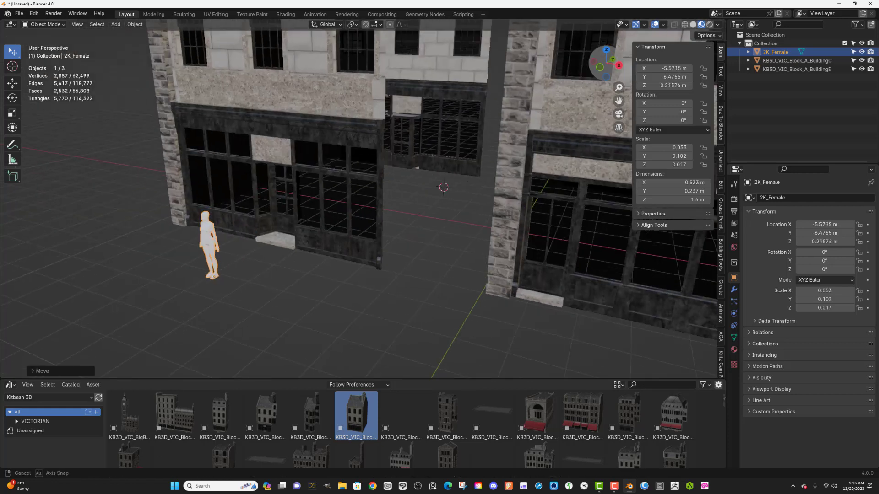
pyautogui.scroll(-8, 427, 178)
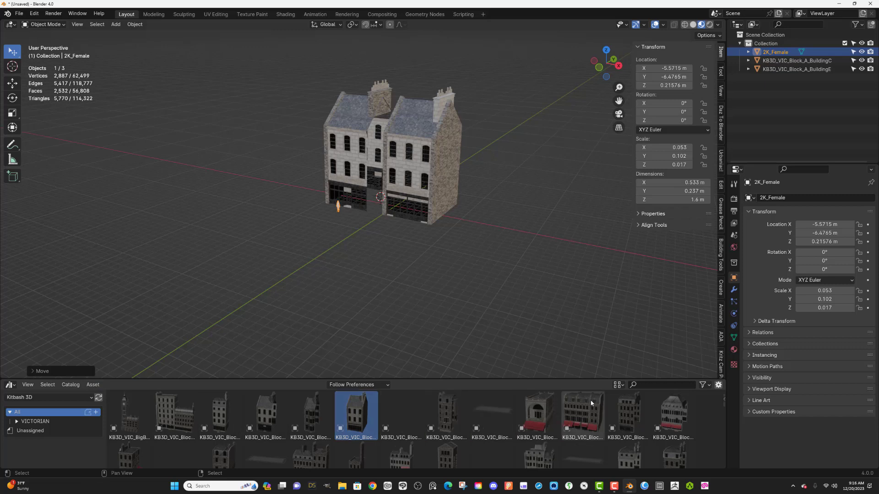
pyautogui.moveTo(589, 411); pyautogui.dragTo(544, 238)
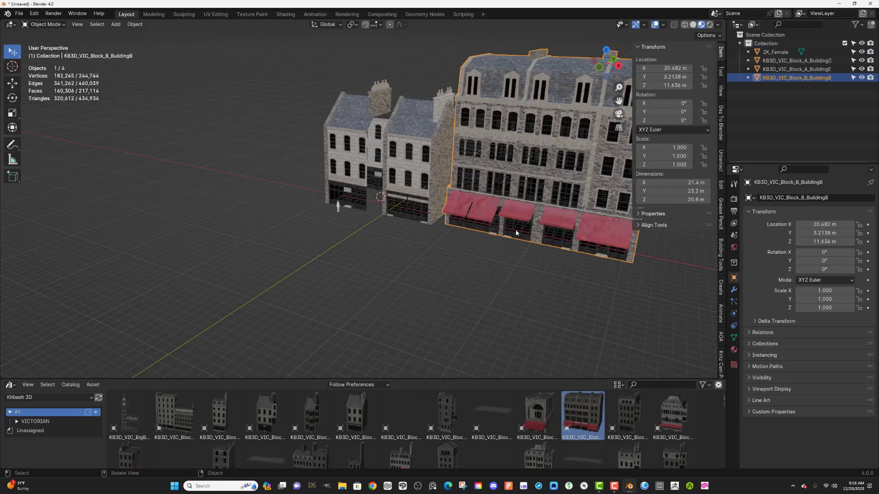
pyautogui.moveTo(595, 75); pyautogui.dragTo(632, 70)
pyautogui.moveTo(545, 148); pyautogui.dragTo(499, 150)
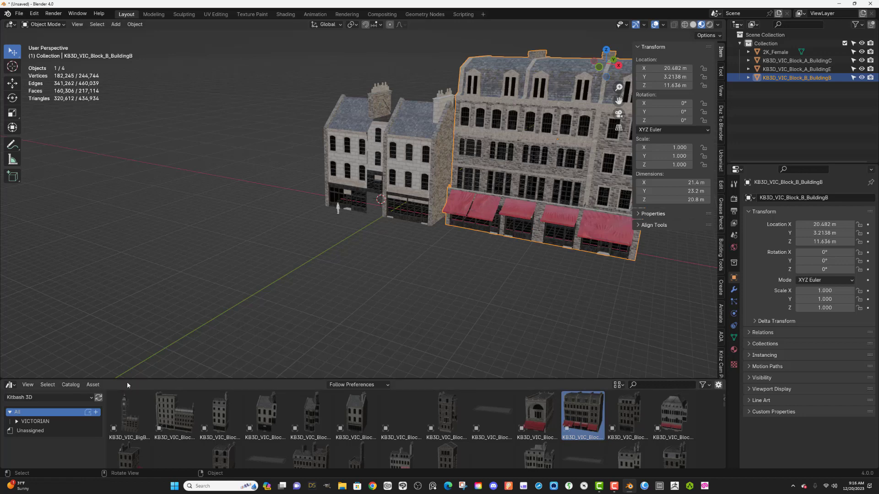
pyautogui.moveTo(127, 382)
pyautogui.mouseDown()
pyautogui.moveTo(142, 222)
pyautogui.moveTo(141, 384)
pyautogui.mouseUp()
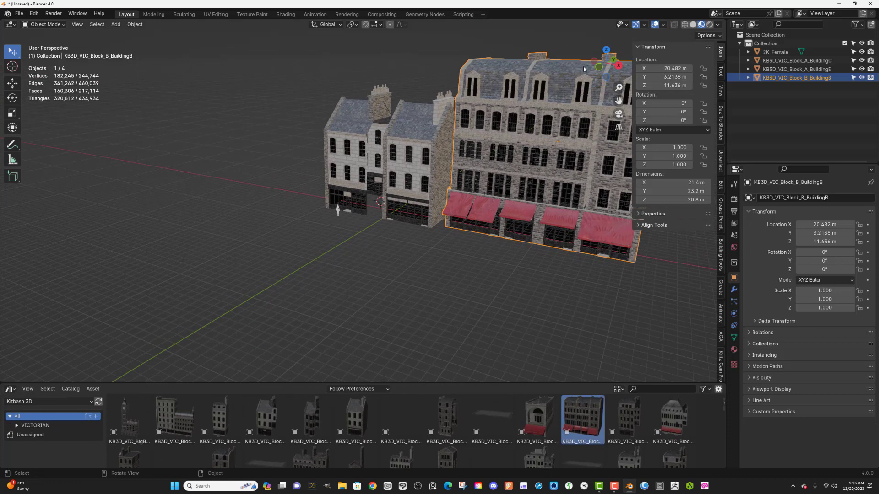
# Step: Make a linked duplicate of the Block_B_BuildingB building, place it at the end of the row, and clear the selection
pyautogui.moveTo(596, 73); pyautogui.dragTo(461, 161)
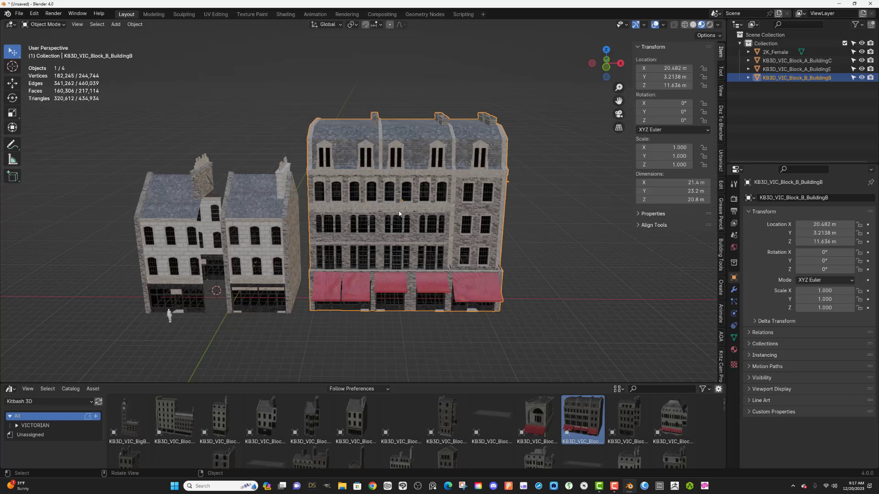
pyautogui.hotkey('shift', 'd')
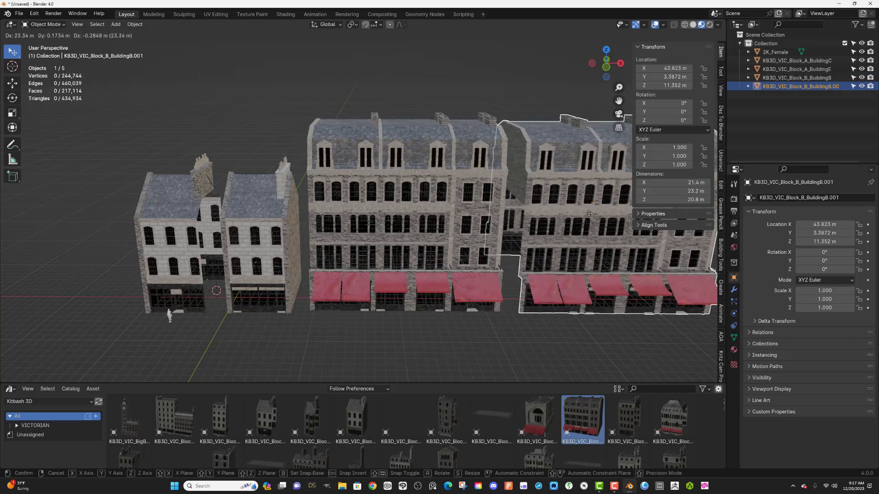
pyautogui.click(583, 214)
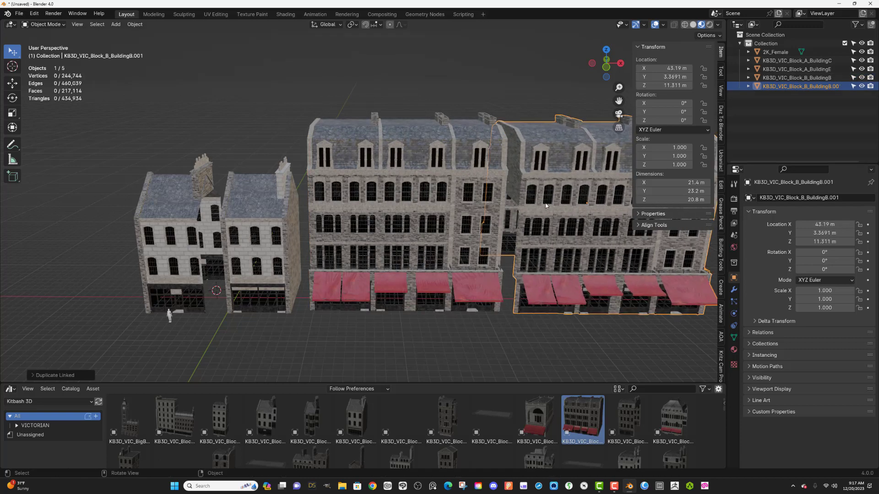
pyautogui.moveTo(595, 68); pyautogui.dragTo(580, 84)
pyautogui.click(417, 86)
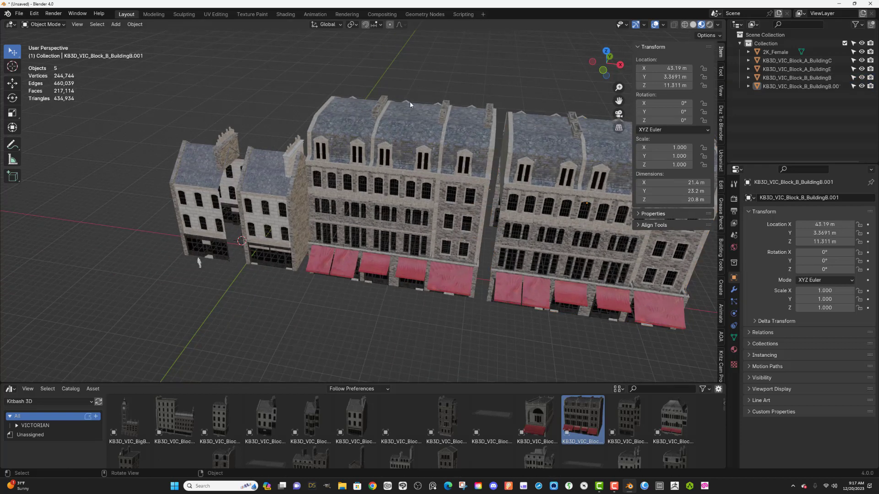
# Step: Select the original Block_B_BuildingB and its duplicate in turn, and inspect the duplicate's name without changing it
pyautogui.click(411, 125)
pyautogui.click(569, 159)
pyautogui.click(457, 156)
pyautogui.click(554, 172)
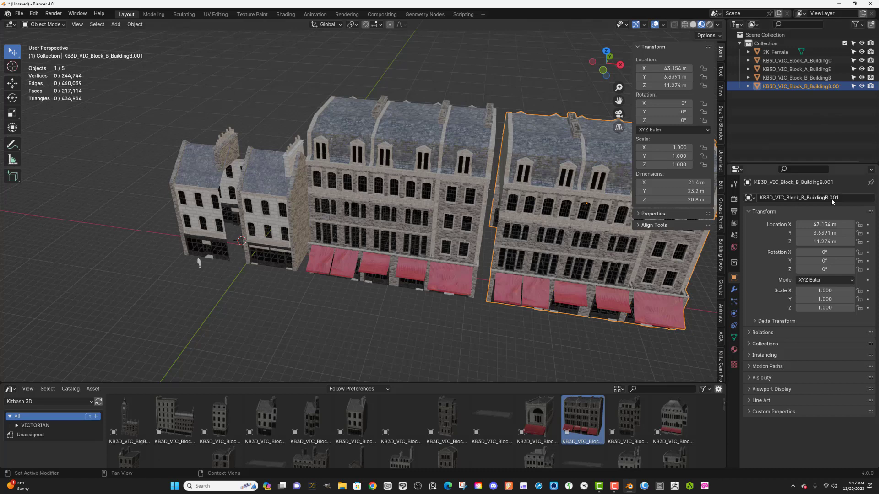
pyautogui.click(861, 198)
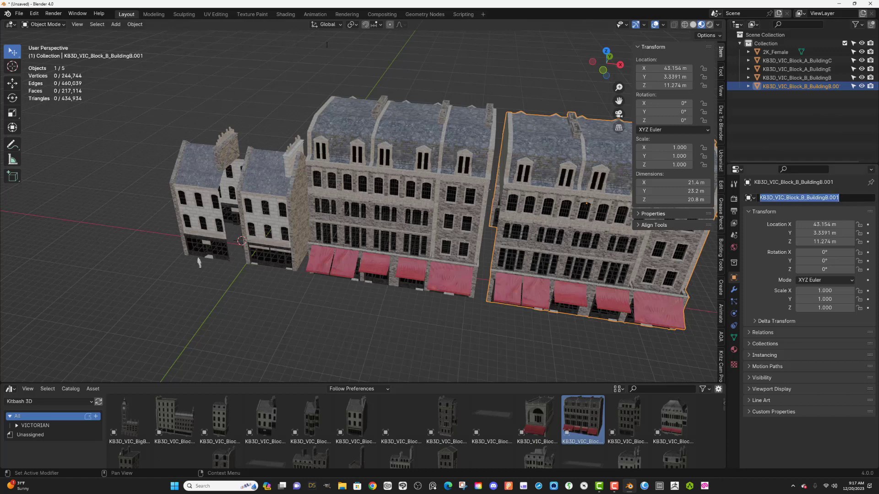
pyautogui.click(313, 61)
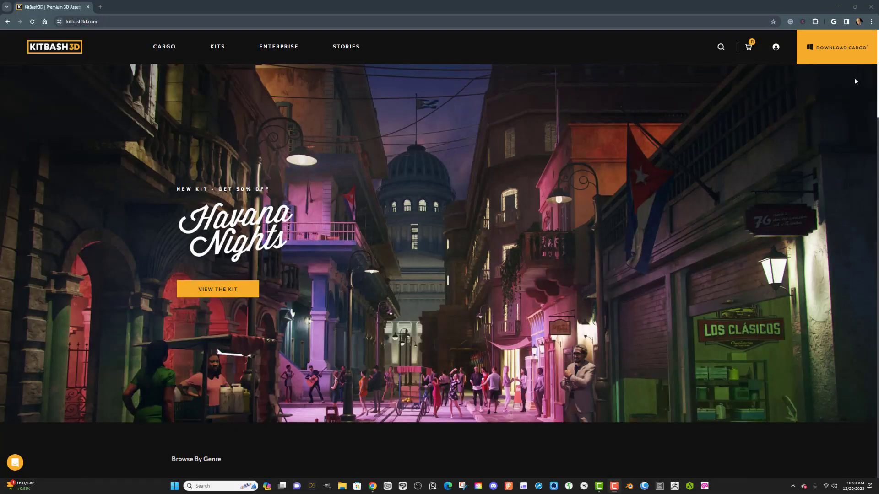
# Step: On the KitBash3D website, start the Cargo download for Windows and look through the home page
pyautogui.click(841, 62)
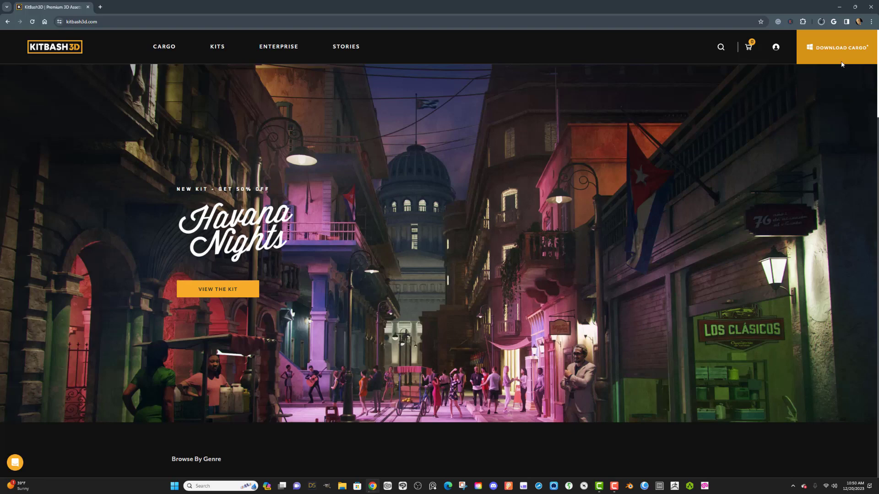
pyautogui.scroll(-8, 715, 196)
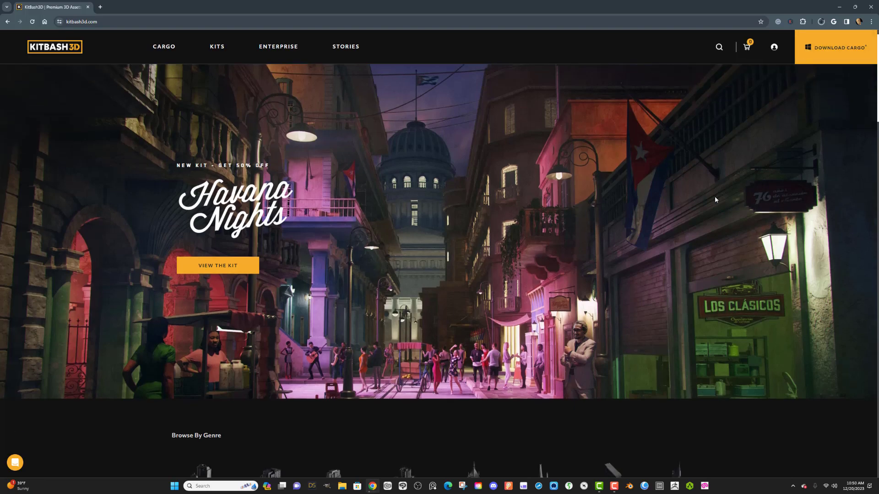
pyautogui.scroll(-15, 716, 199)
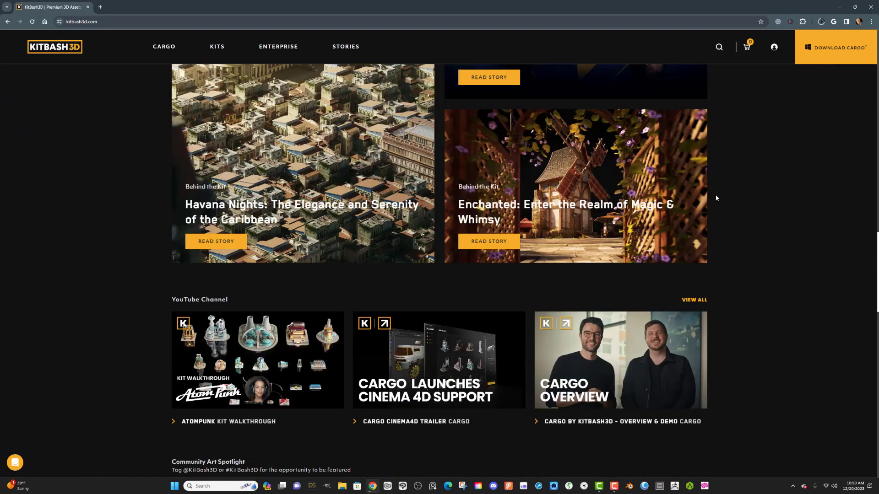
pyautogui.scroll(-3, 716, 198)
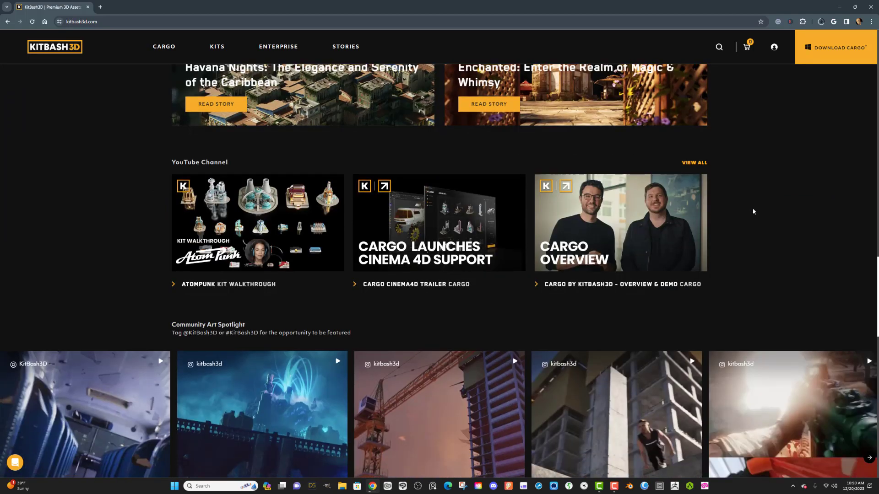
pyautogui.scroll(7, 753, 211)
# Step: Open the site's Cargo page and read through its supported software, Cargo Pro features and FAQ sections
pyautogui.click(168, 49)
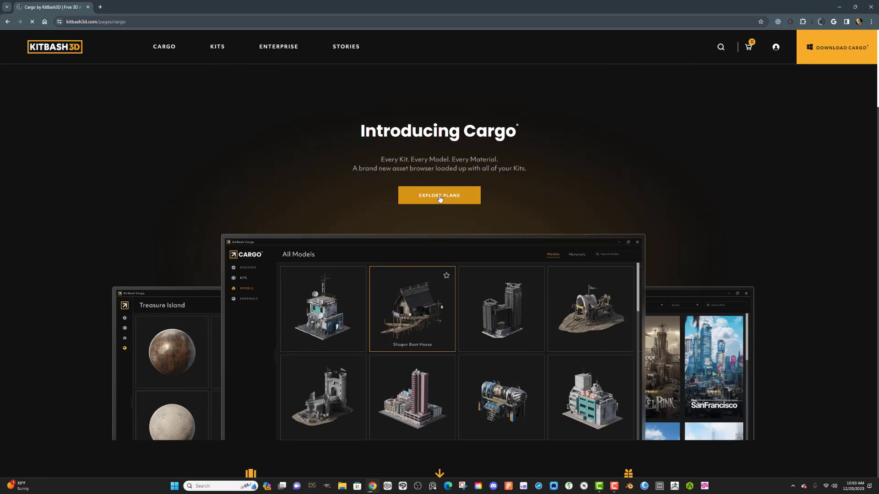
pyautogui.scroll(-7, 438, 201)
pyautogui.scroll(-3, 463, 212)
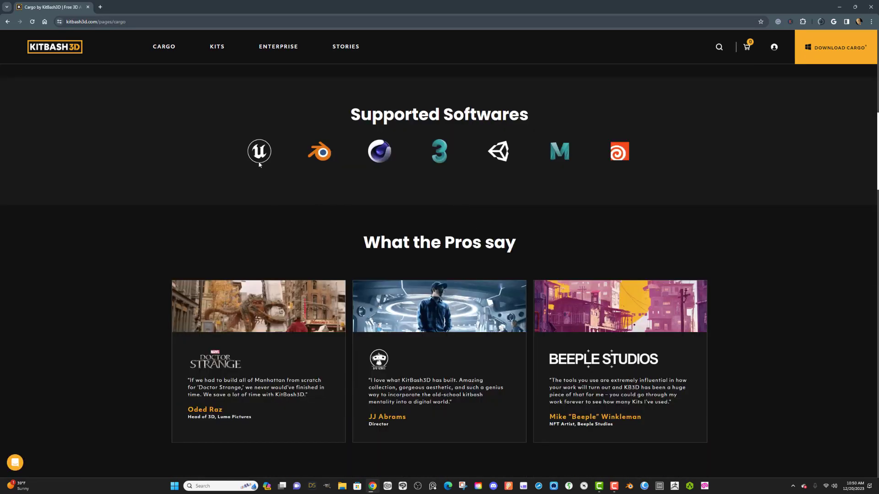
pyautogui.scroll(-9, 277, 168)
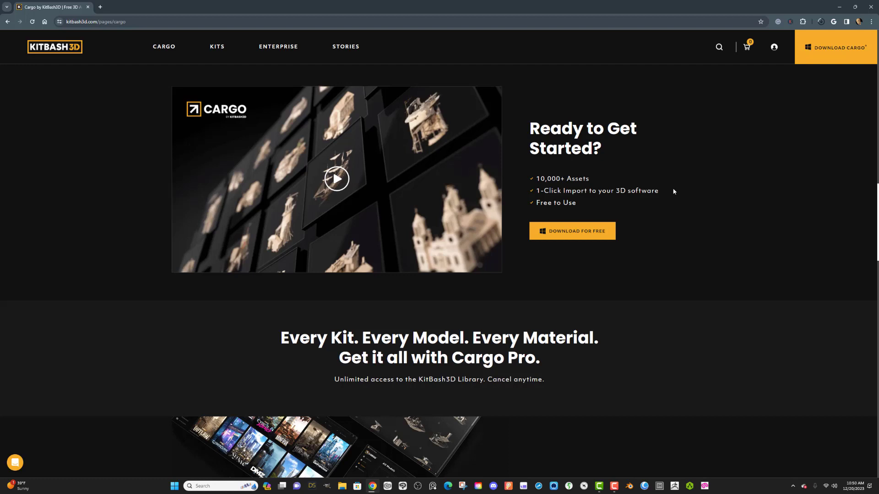
pyautogui.scroll(-2, 668, 170)
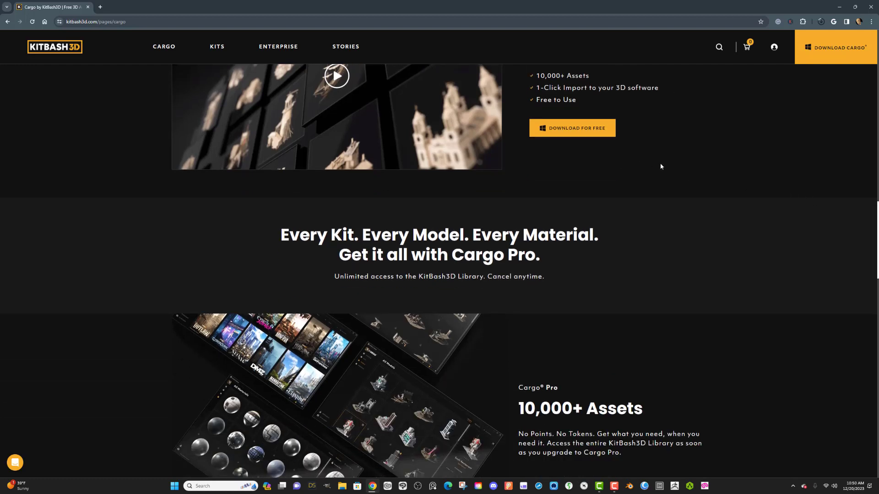
pyautogui.scroll(-3, 672, 223)
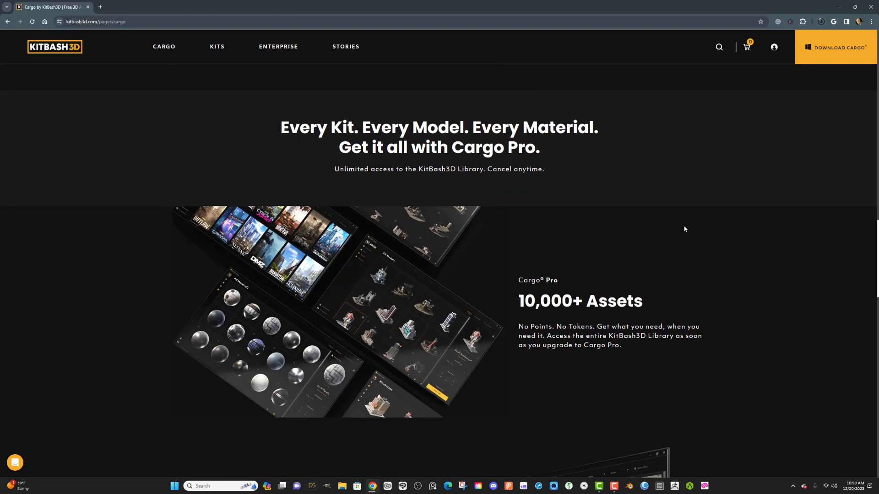
pyautogui.scroll(-2, 685, 220)
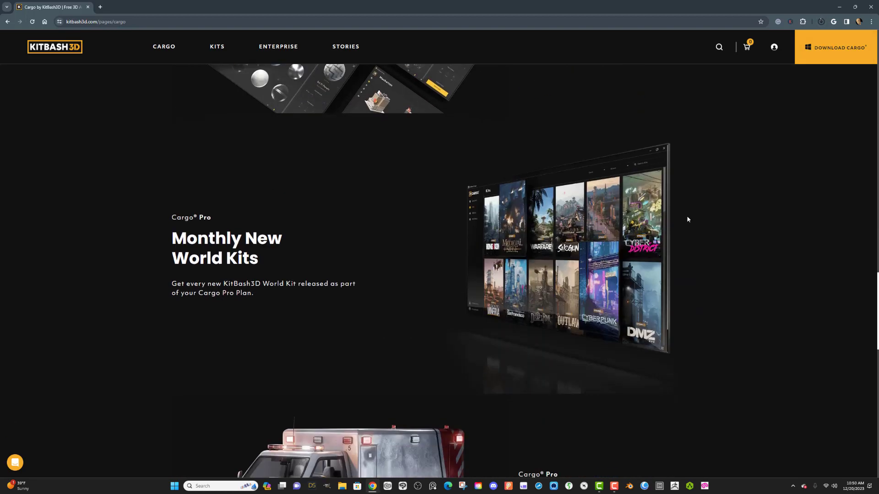
pyautogui.scroll(-15, 732, 224)
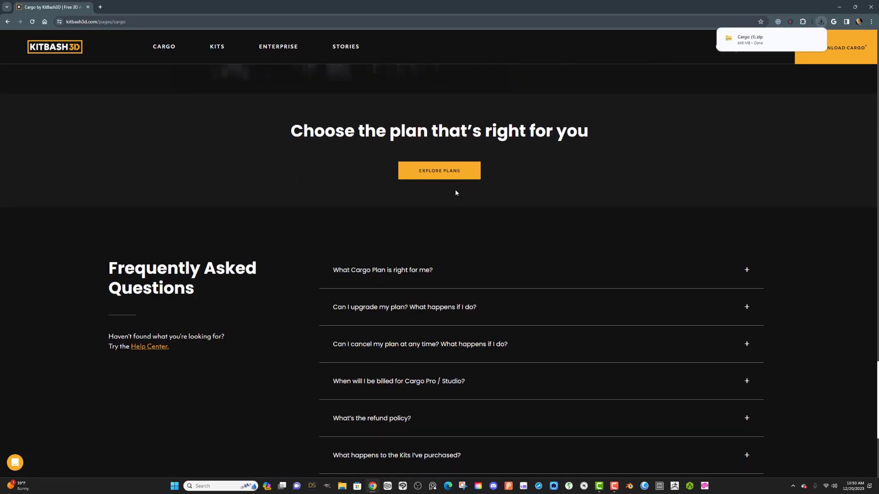
# Step: Open the Cargo pricing plans and compare what Basic, Pro and Teams include
pyautogui.click(446, 177)
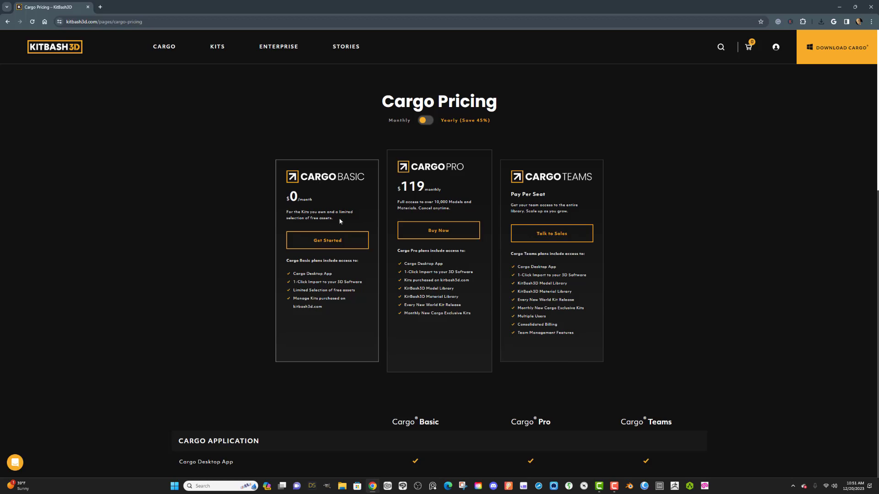
pyautogui.scroll(-4, 726, 241)
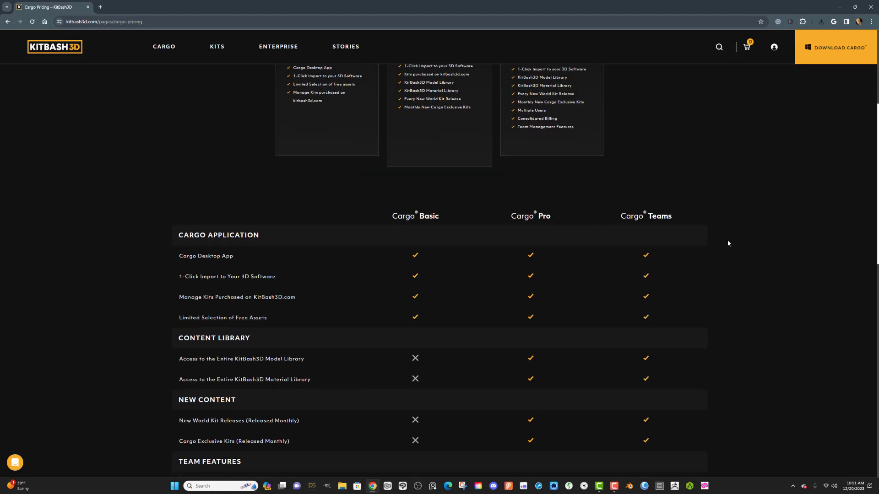
pyautogui.scroll(4, 727, 243)
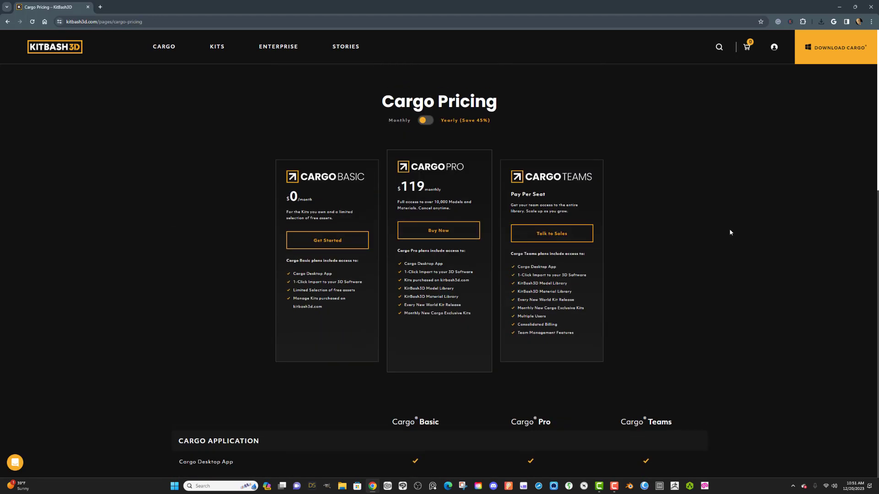
# Step: Open the kits collection and browse the new releases, sale items, Modern Cities and Fantasy kits
pyautogui.click(217, 47)
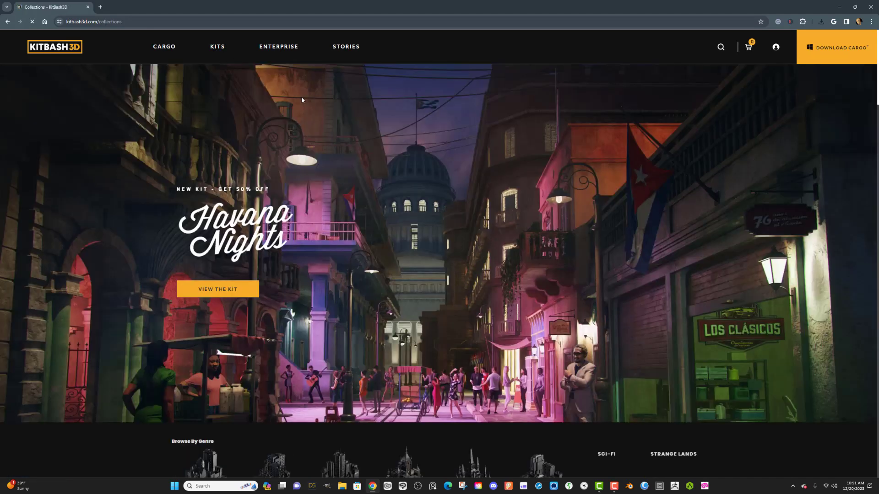
pyautogui.scroll(-3, 378, 158)
pyautogui.scroll(-3, 379, 161)
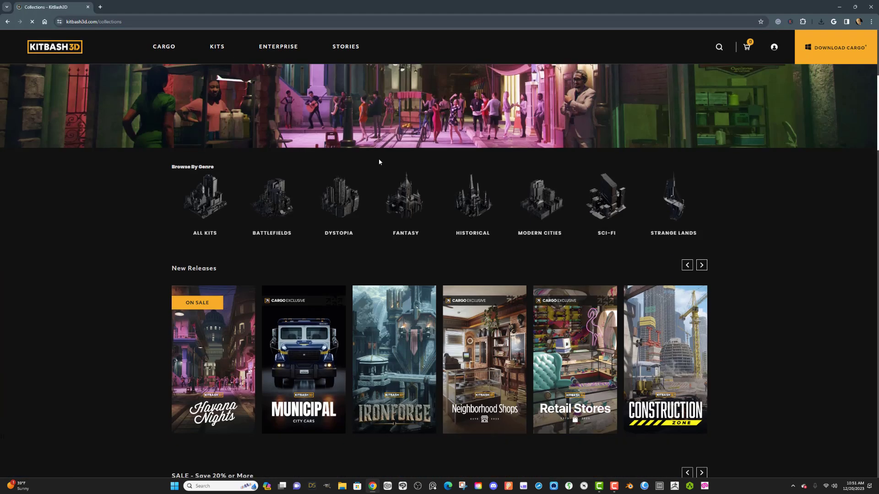
pyautogui.scroll(-5, 378, 161)
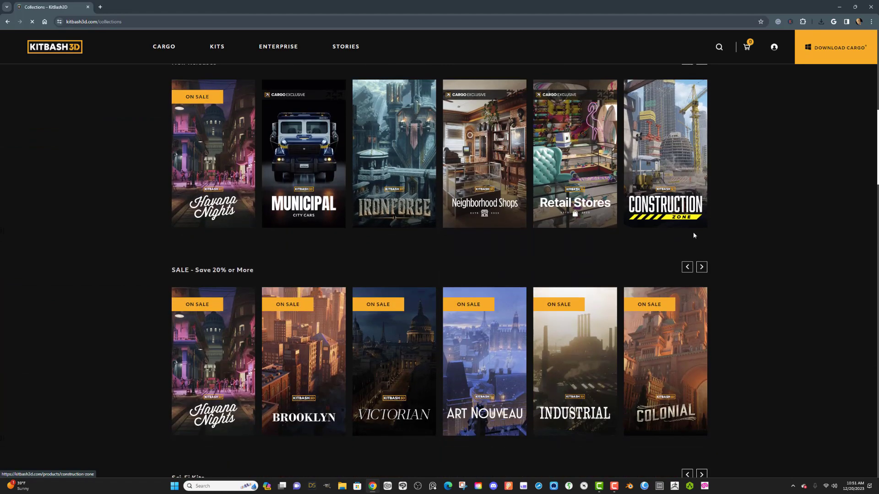
pyautogui.scroll(-12, 765, 245)
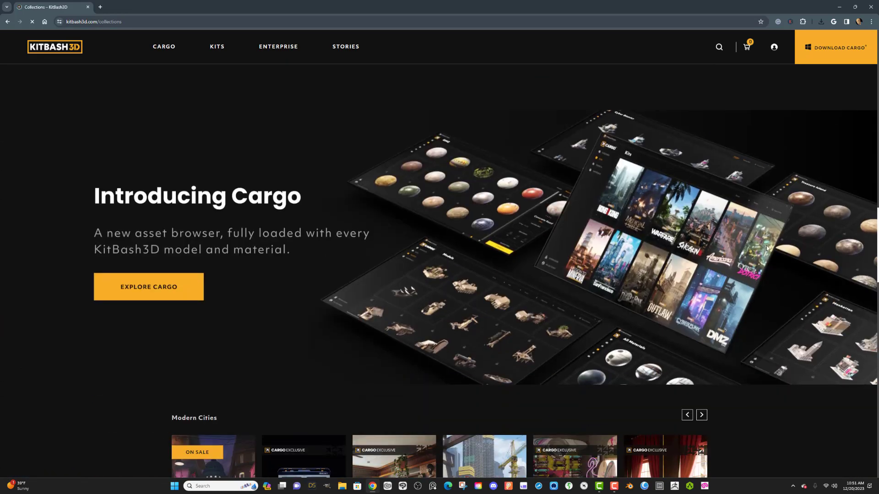
pyautogui.scroll(-5, 767, 248)
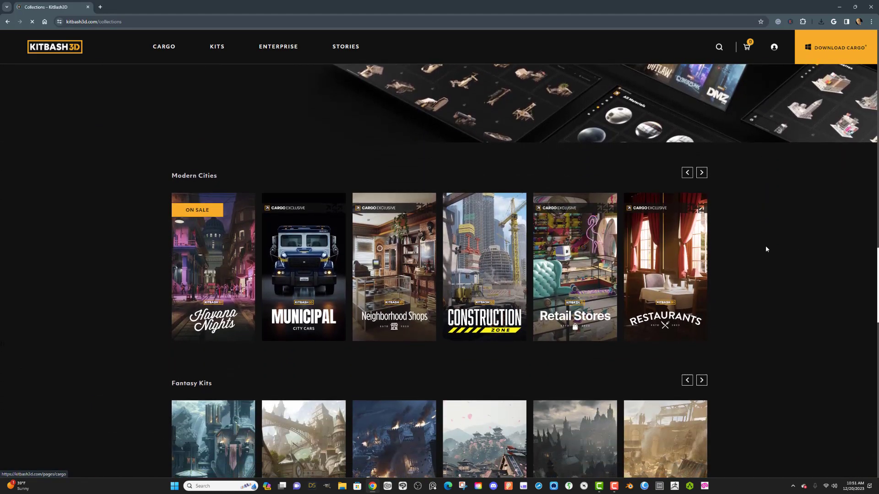
# Step: Browse the Fantasy, Dystopia and Strange Lands kits, plus the genre categories and new releases in the collection
pyautogui.scroll(-8, 766, 249)
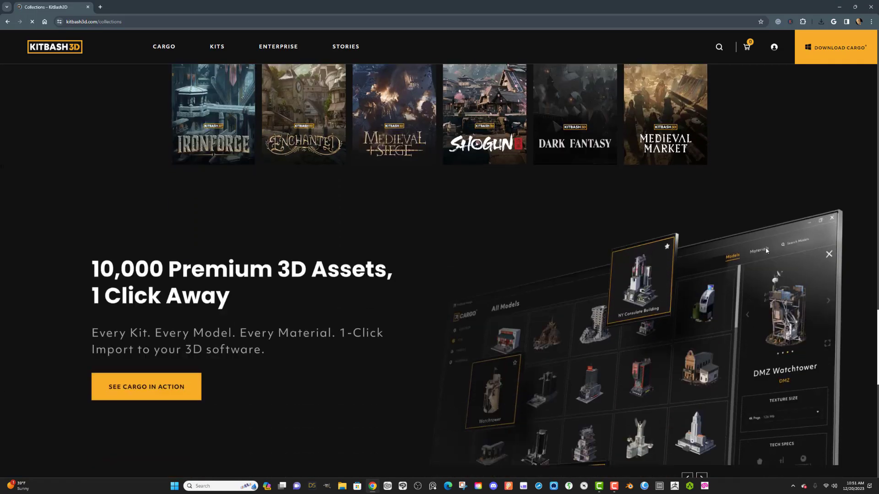
pyautogui.scroll(-6, 765, 247)
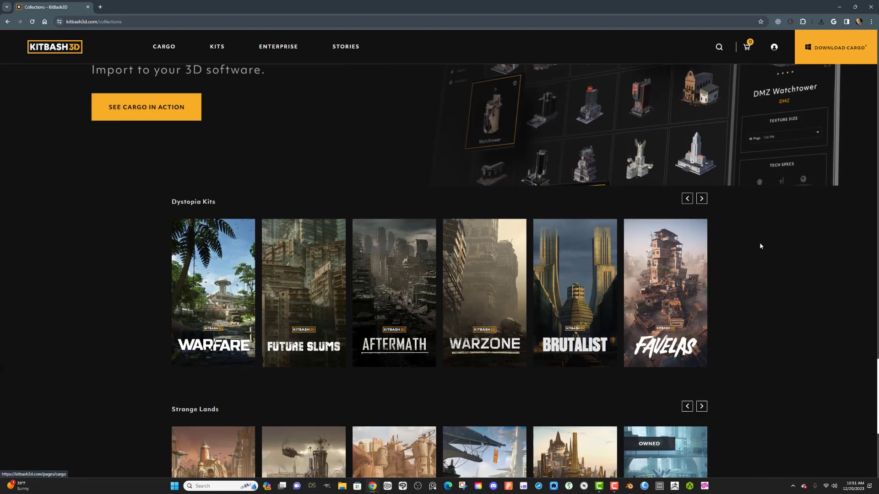
pyautogui.scroll(-3, 759, 243)
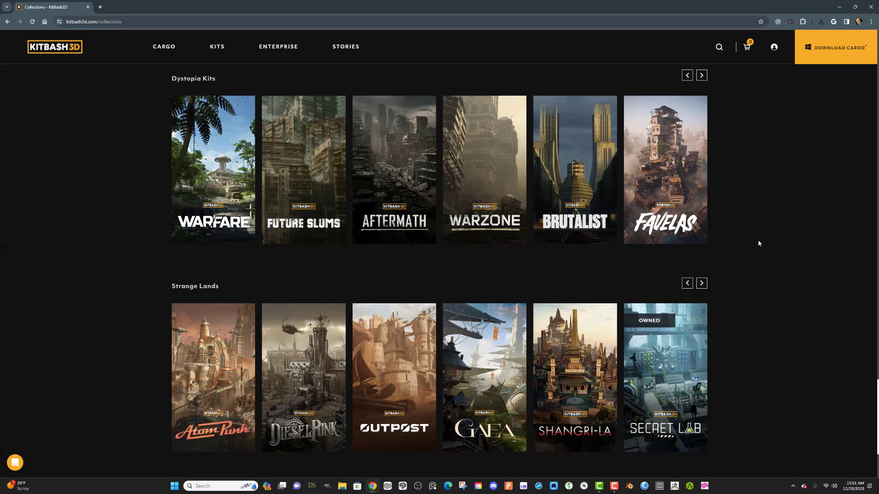
pyautogui.scroll(-3, 769, 231)
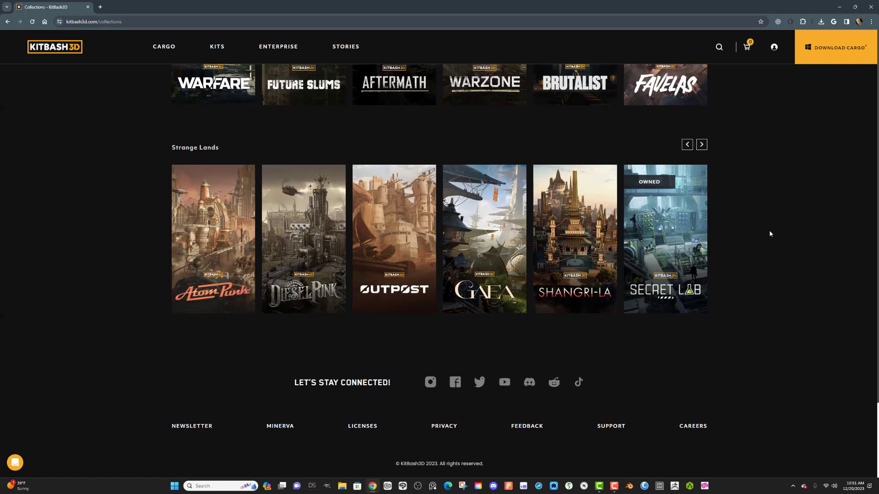
pyautogui.scroll(8, 769, 231)
pyautogui.scroll(20, 781, 235)
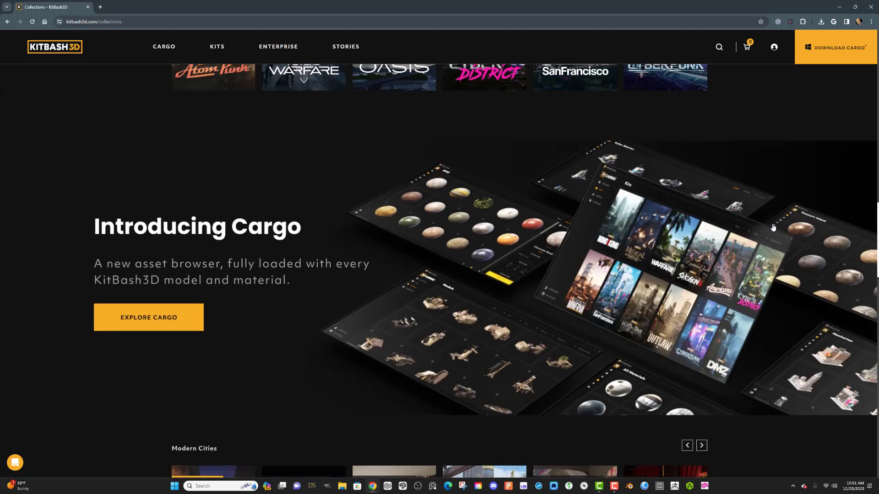
pyautogui.scroll(7, 769, 227)
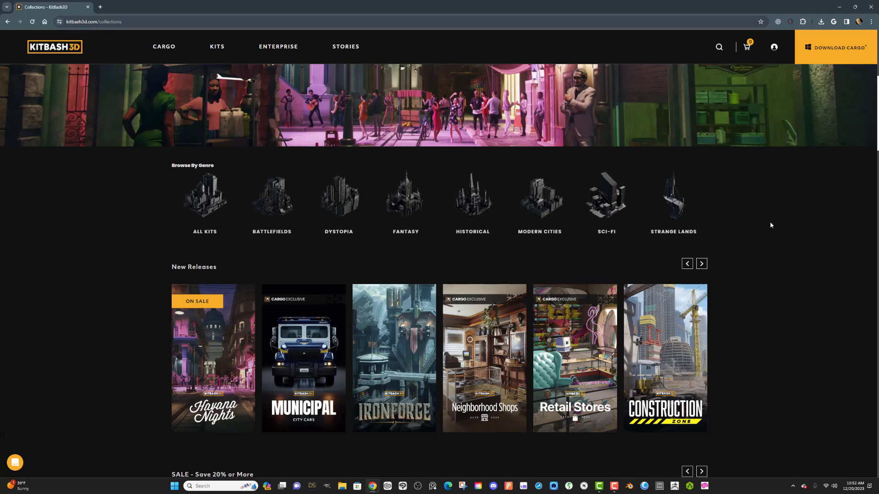
pyautogui.scroll(-2, 770, 225)
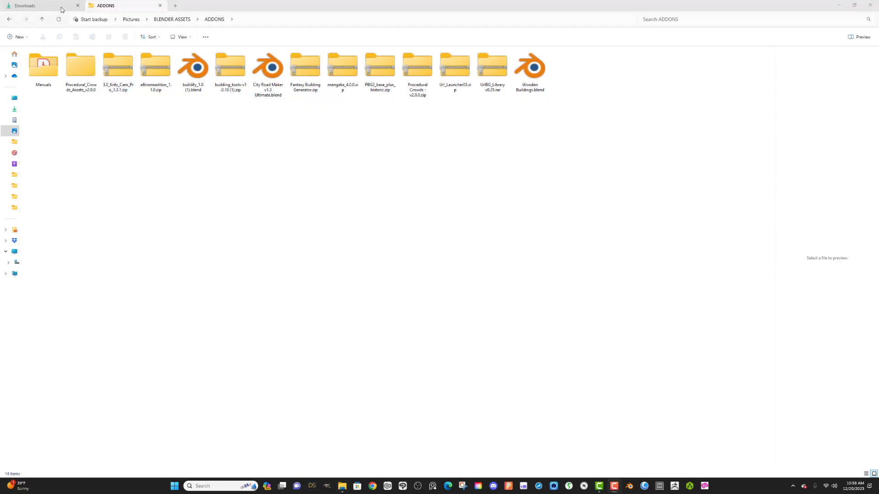
# Step: In File Explorer, move Cargo (1).zip from Downloads into the ADDONS folder, extract it there and open the extracted folder
pyautogui.click(60, 9)
pyautogui.moveTo(48, 96); pyautogui.dragTo(575, 91)
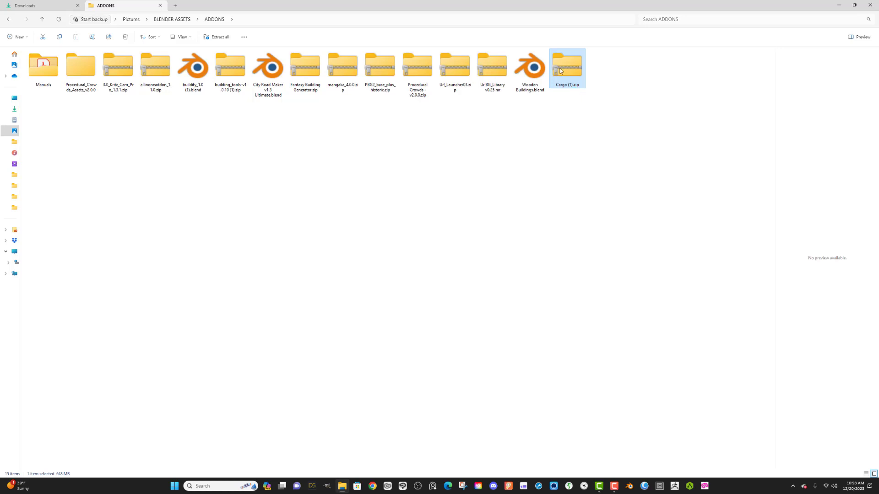
pyautogui.rightClick(560, 68)
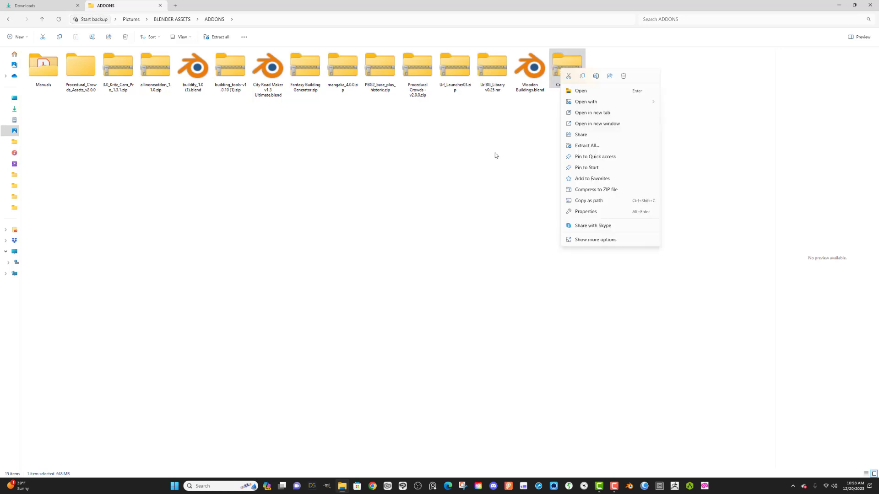
pyautogui.click(473, 175)
pyautogui.click(473, 177)
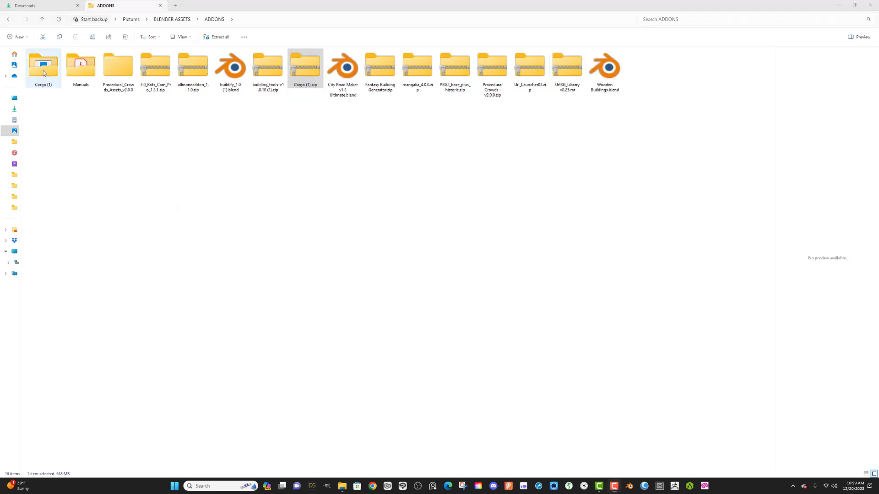
pyautogui.doubleClick(43, 71)
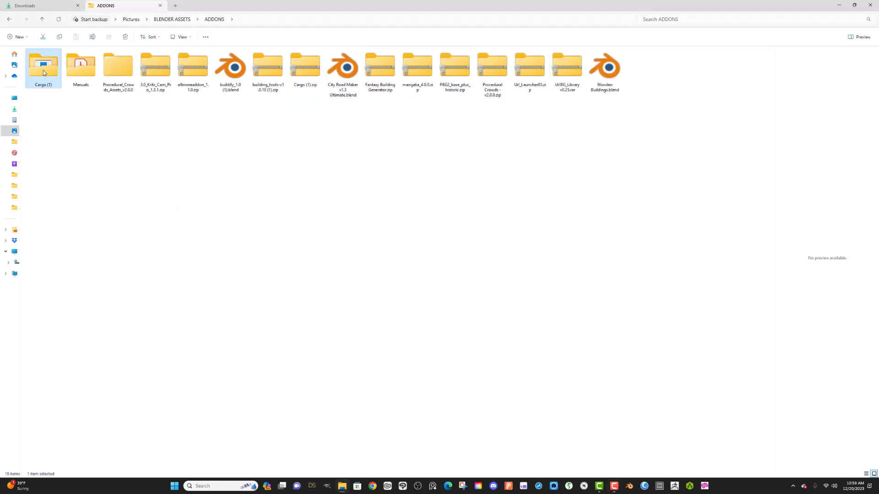
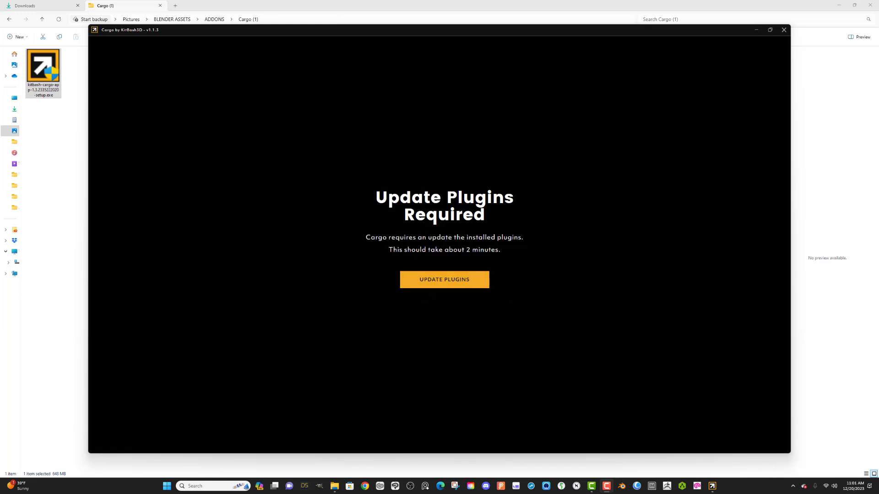
# Step: Run the required plugin update in Cargo and dismiss its notice about the Blender 3.5.0 plug-in
pyautogui.click(437, 281)
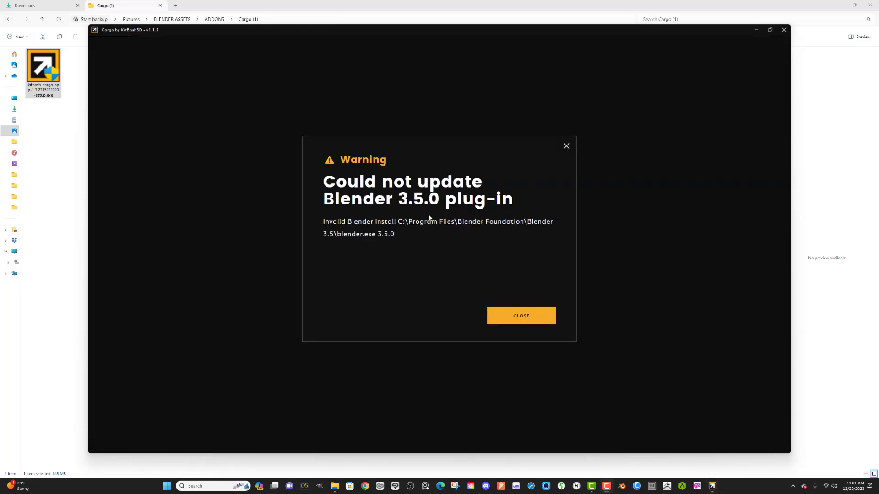
pyautogui.click(524, 323)
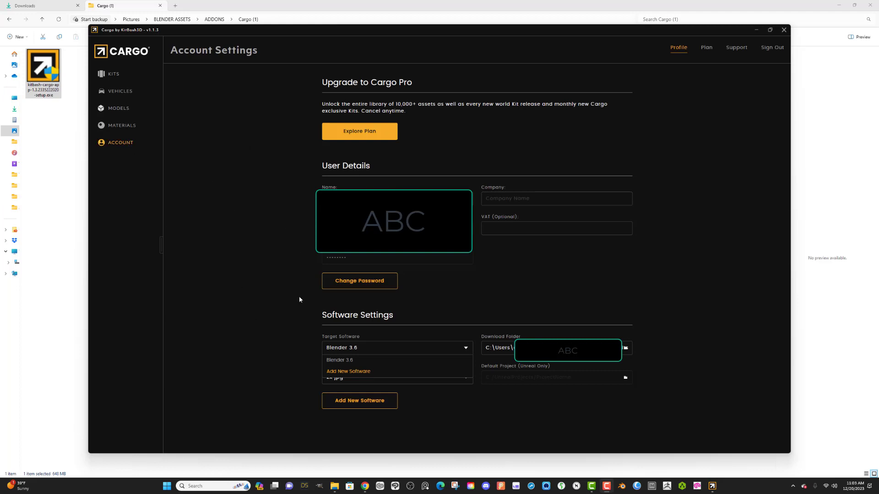
pyautogui.click(284, 319)
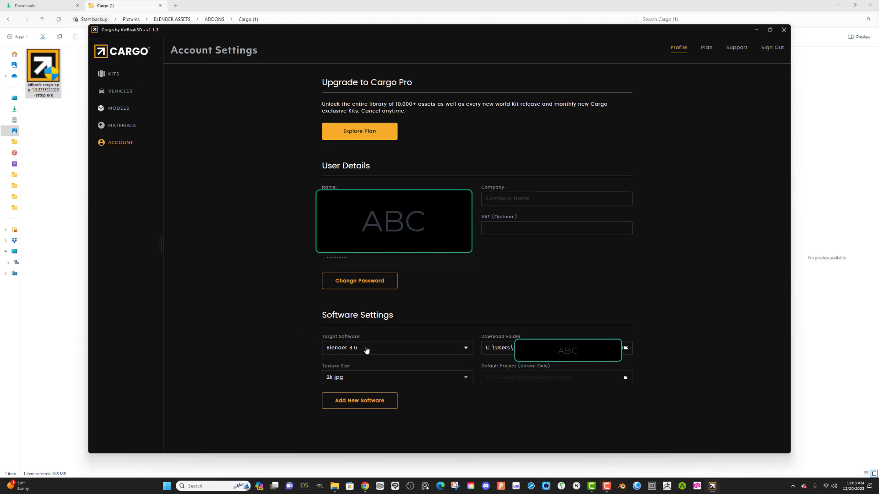
pyautogui.click(465, 351)
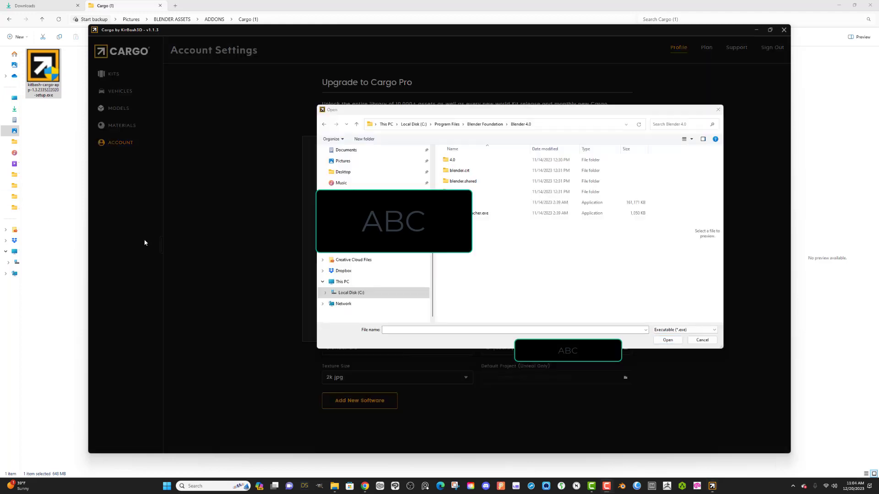
pyautogui.moveTo(489, 114); pyautogui.dragTo(320, 128)
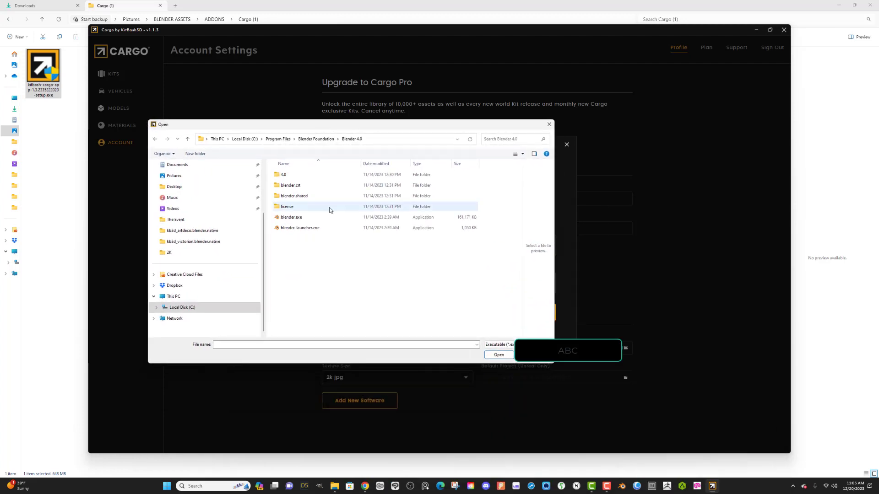
pyautogui.moveTo(330, 128); pyautogui.dragTo(188, 107)
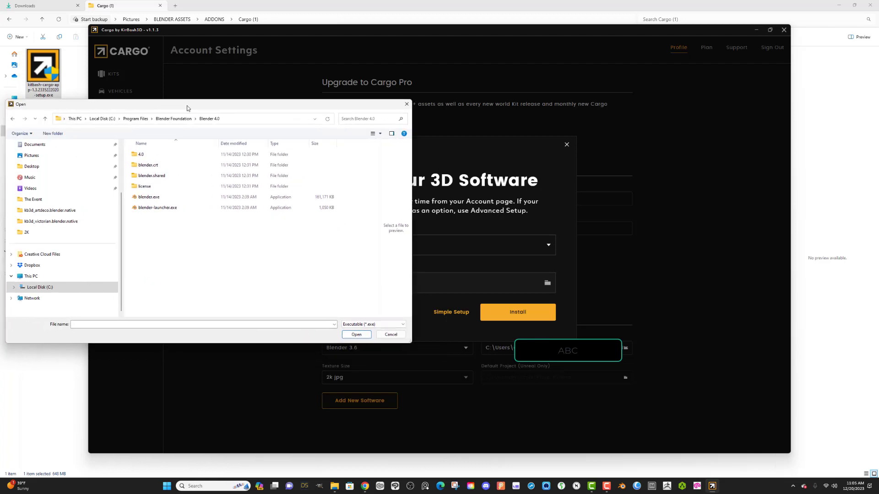
pyautogui.click(200, 197)
pyautogui.click(370, 335)
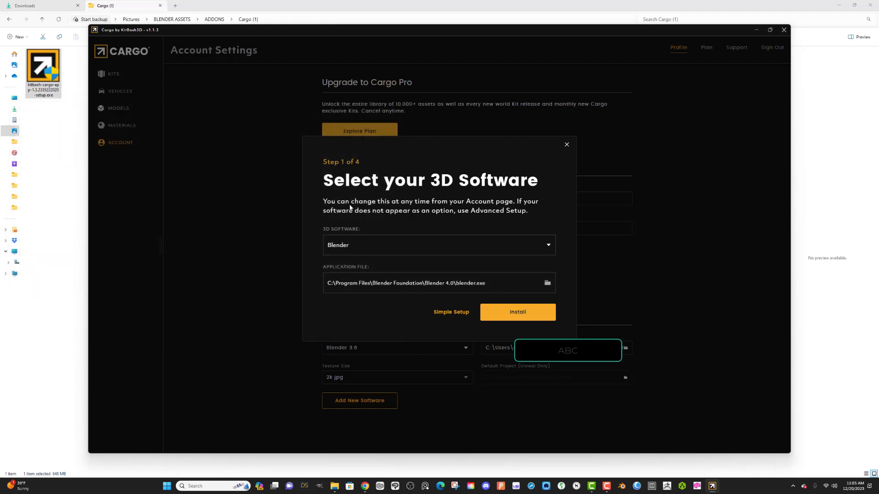
# Step: Check the available 3D software options, keep Blender and install the Cargo plugin for it
pyautogui.click(433, 251)
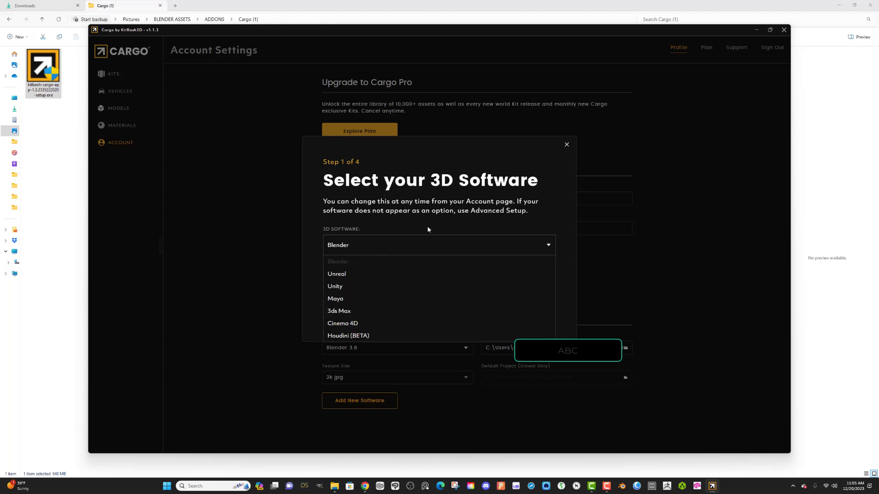
pyautogui.click(428, 229)
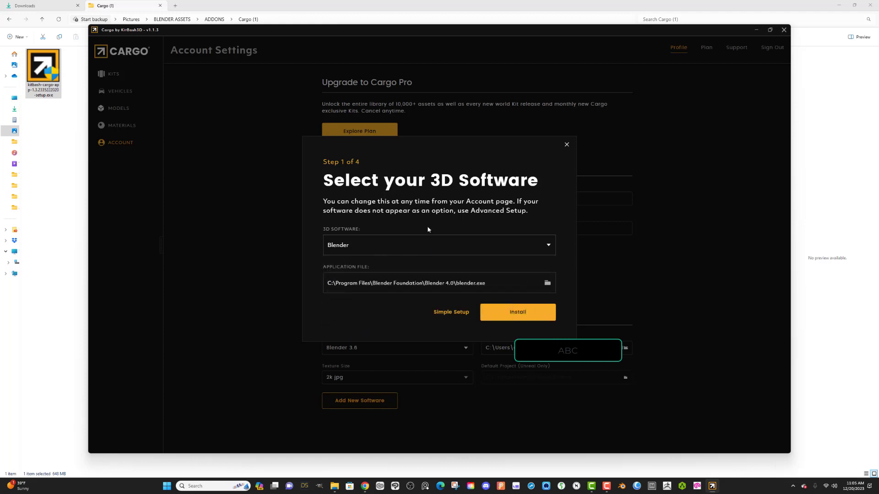
pyautogui.click(527, 316)
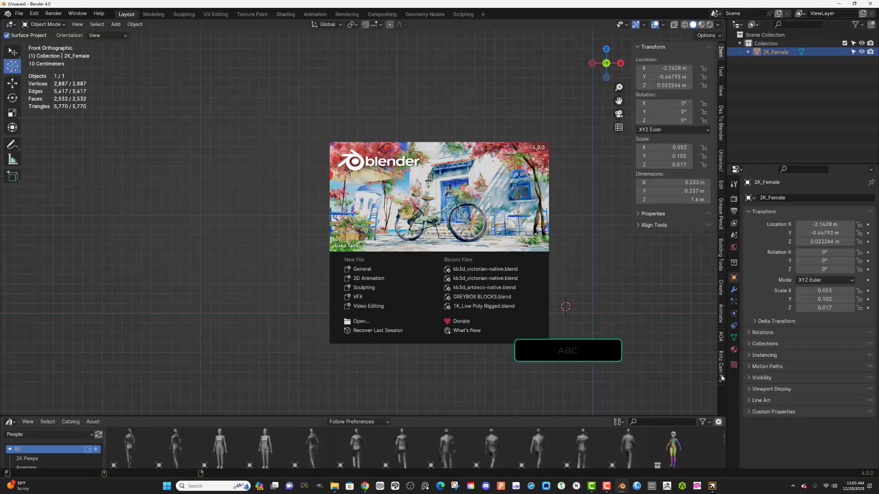
# Step: Dismiss Blender's splash screen, check the plugin activation instructions in Cargo and return to Blender
pyautogui.click(633, 279)
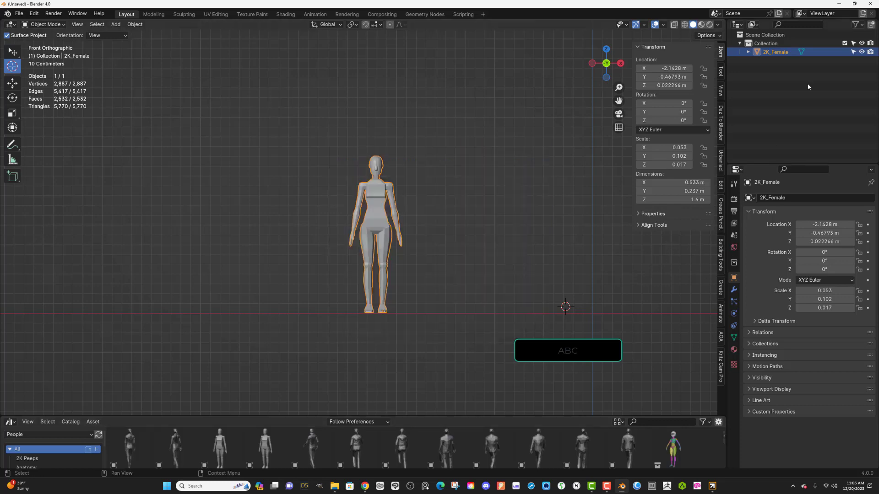
pyautogui.click(838, 4)
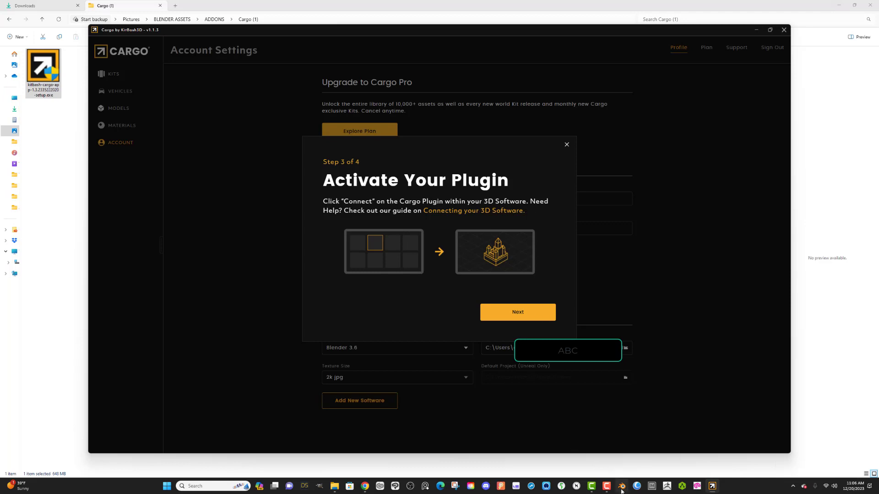
pyautogui.moveTo(622, 489)
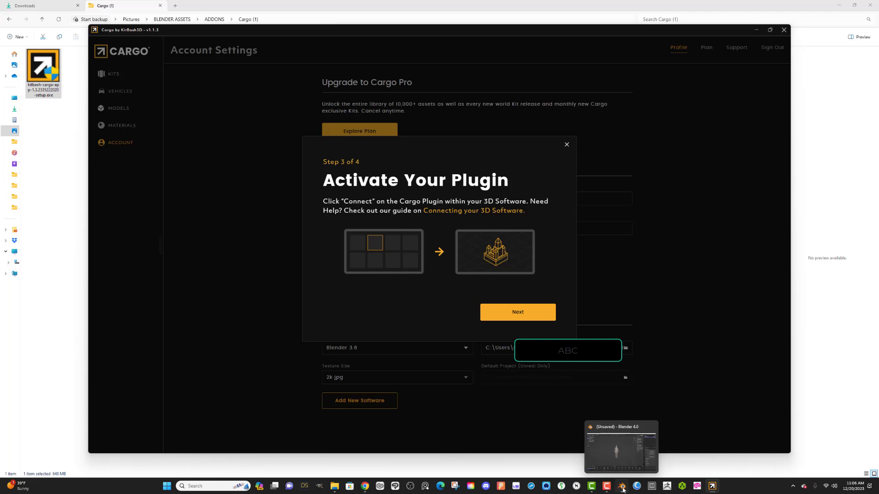
pyautogui.click(622, 489)
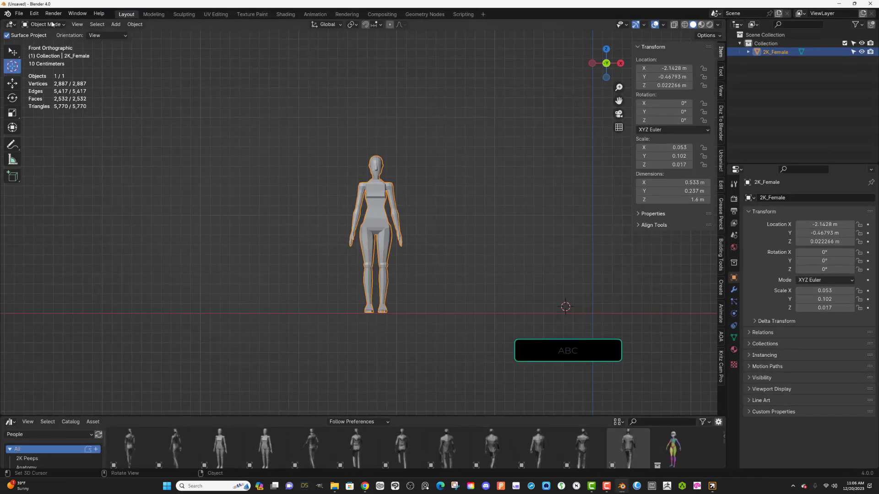
# Step: Search Blender's add-on preferences for "Carg" and enable the Pipeline: KitBash3D Cargo add-on
pyautogui.click(19, 13)
pyautogui.moveTo(36, 15)
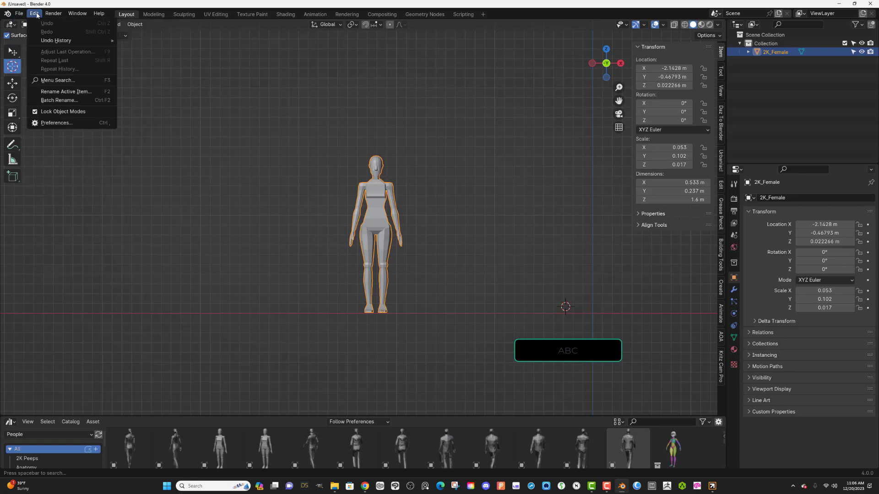
pyautogui.click(75, 123)
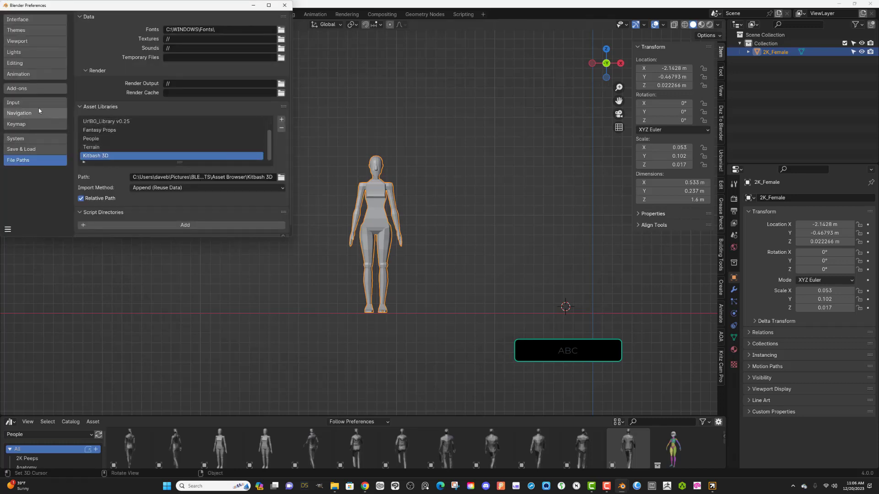
pyautogui.click(34, 90)
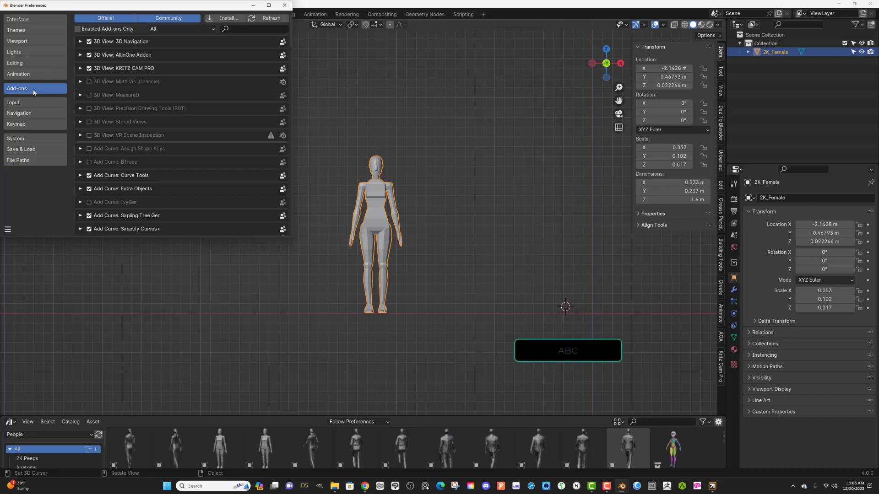
pyautogui.click(237, 29)
pyautogui.write('Carg')
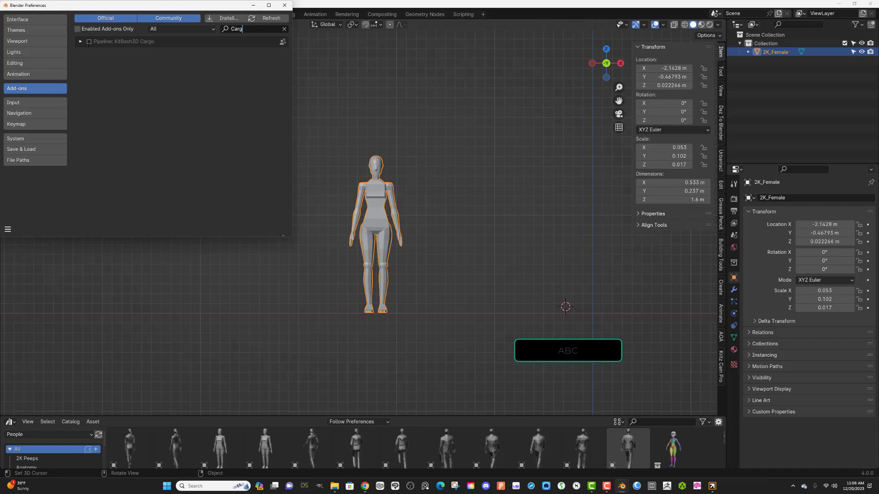
pyautogui.click(88, 43)
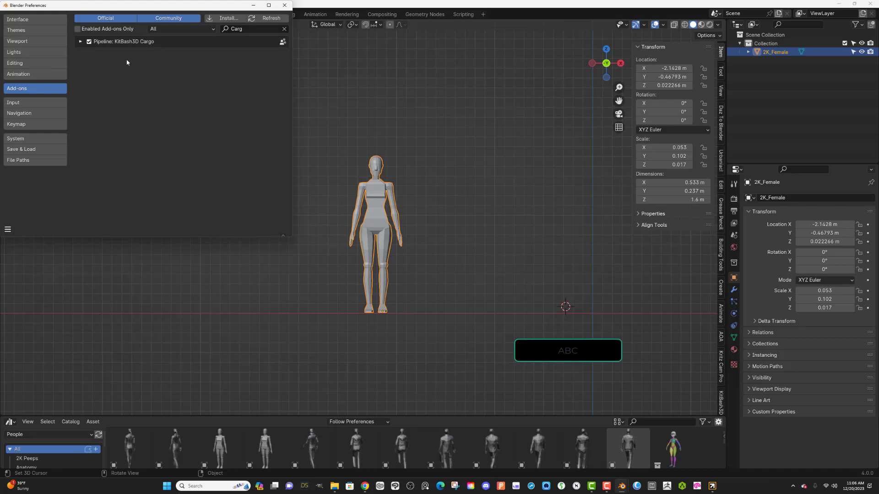
# Step: Turn on Auto Connect for the Cargo add-on, close the preferences and show the KitBash3D controls in the 3D viewport
pyautogui.click(81, 42)
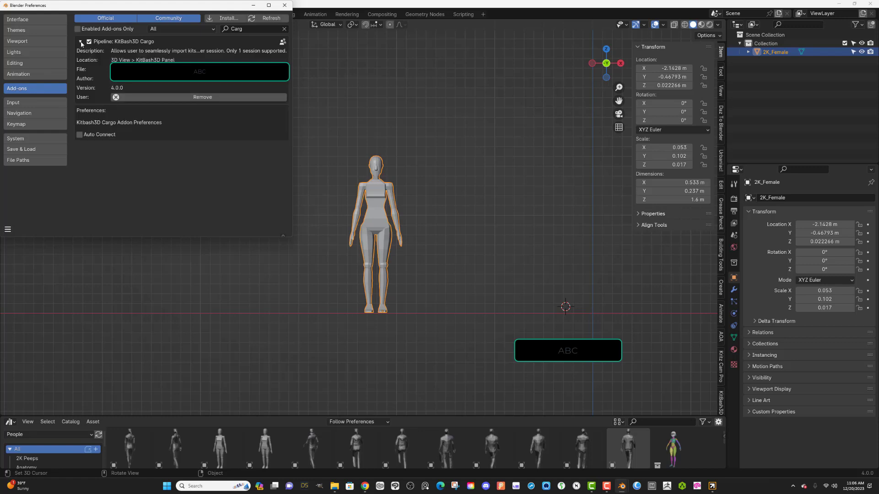
pyautogui.click(81, 42)
pyautogui.click(79, 135)
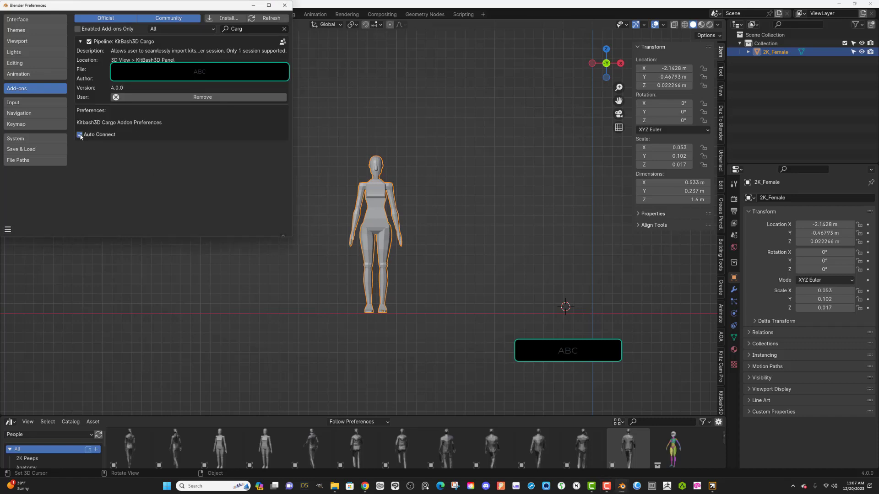
pyautogui.click(283, 28)
pyautogui.click(285, 6)
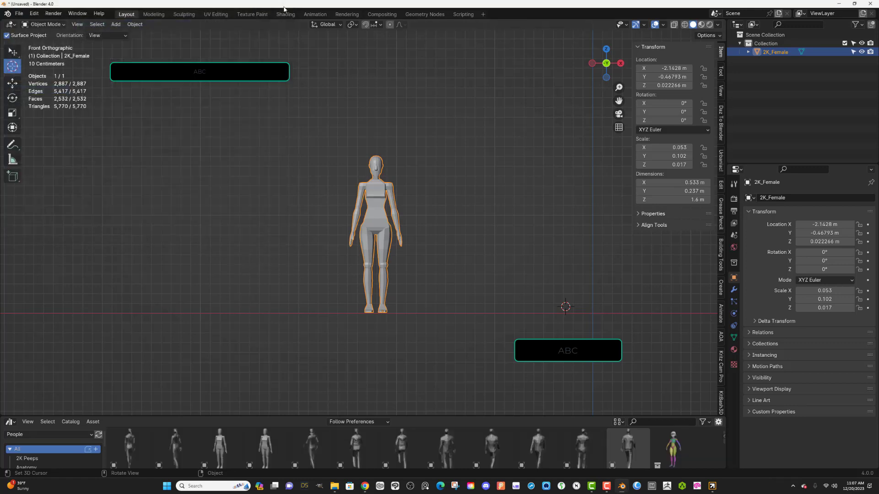
pyautogui.click(721, 402)
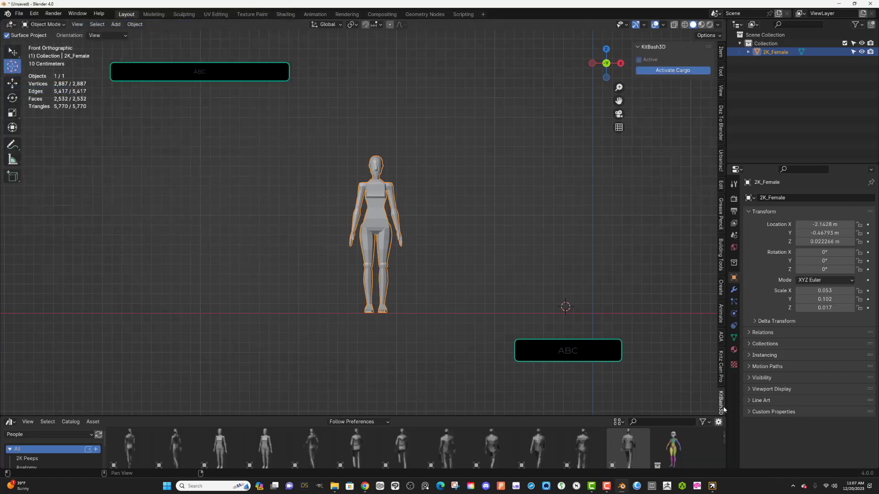
# Step: Activate Cargo from the KitBash3D controls in Blender, then return to Cargo and finish the plugin setup
pyautogui.click(667, 71)
pyautogui.click(712, 487)
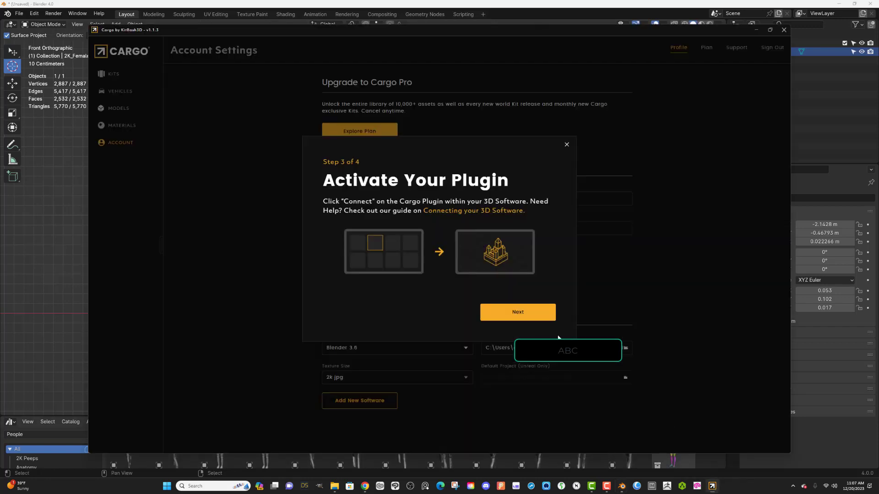
pyautogui.click(513, 314)
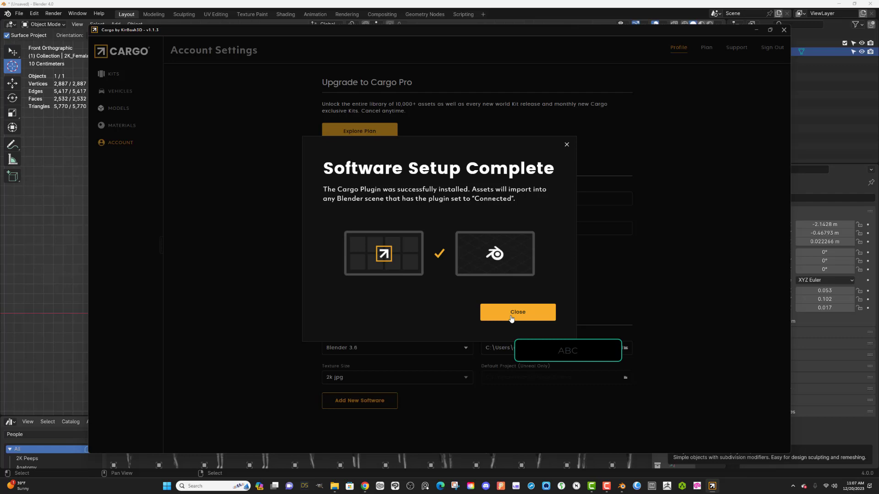
pyautogui.click(512, 315)
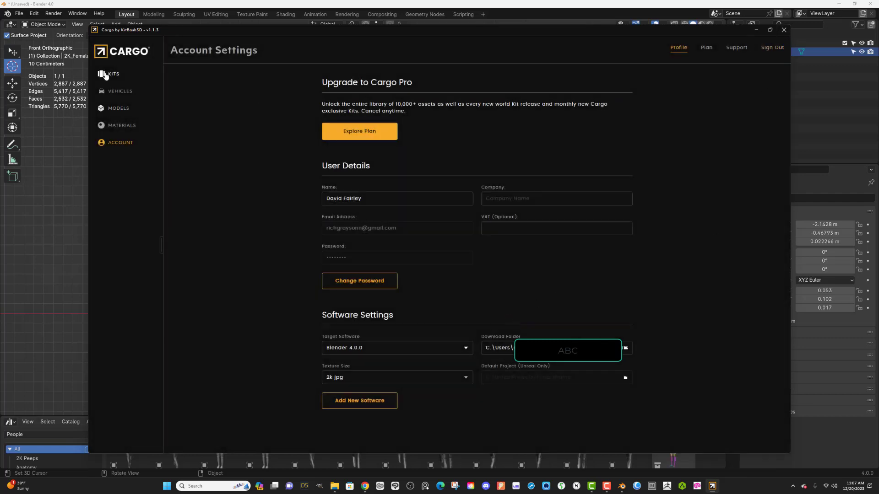
# Step: Open Cargo's kits, check the genre options and filter the list to Owned Kits
pyautogui.click(110, 75)
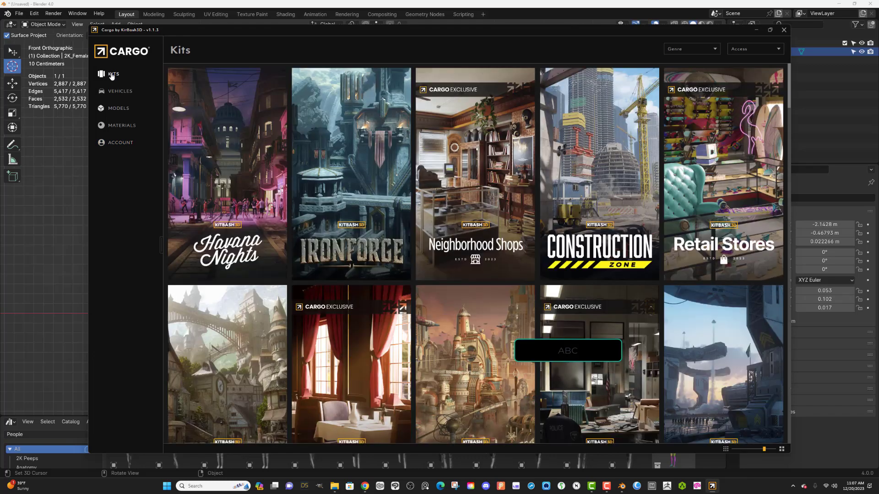
pyautogui.moveTo(365, 33); pyautogui.dragTo(314, 56)
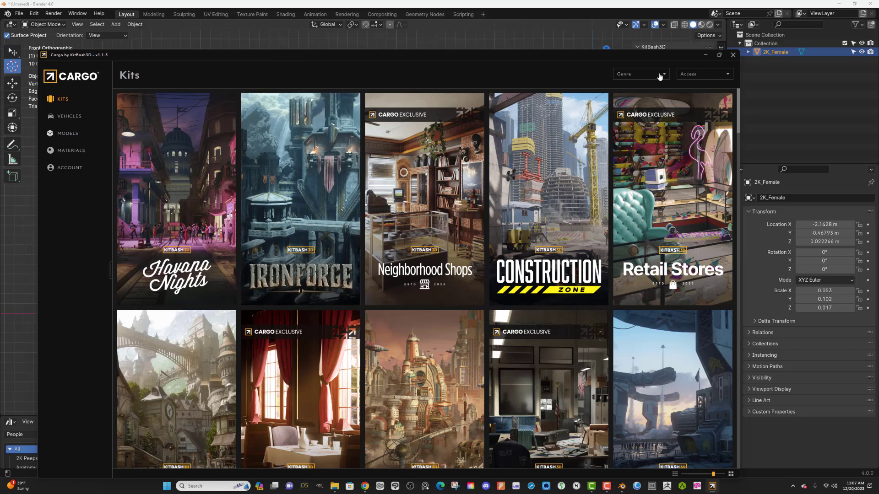
pyautogui.click(667, 76)
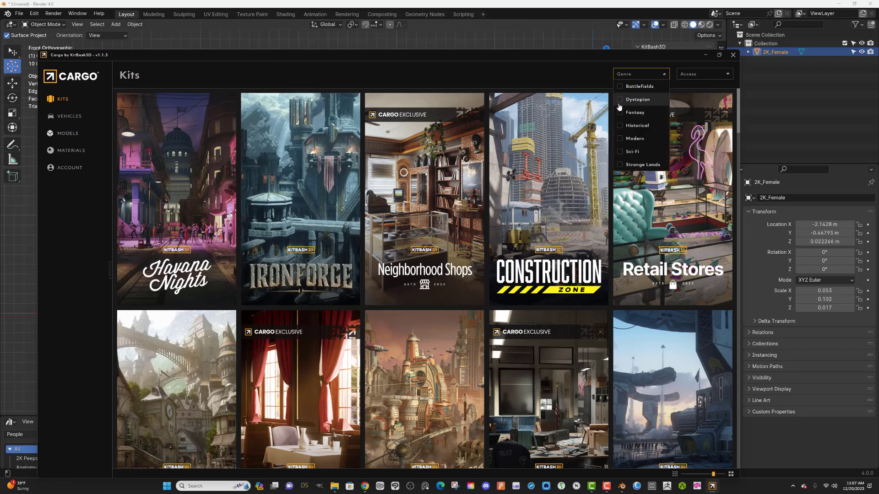
pyautogui.click(692, 75)
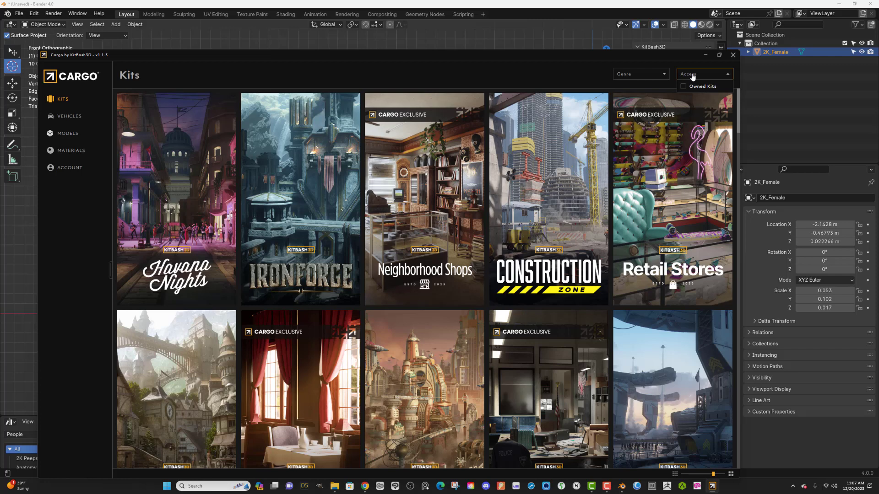
pyautogui.click(683, 87)
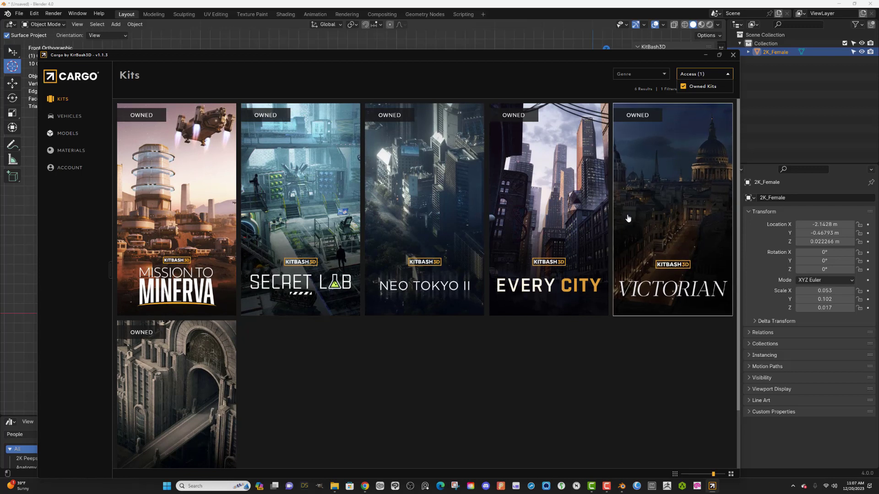
# Step: Browse the vehicles available in Cargo
pyautogui.click(69, 117)
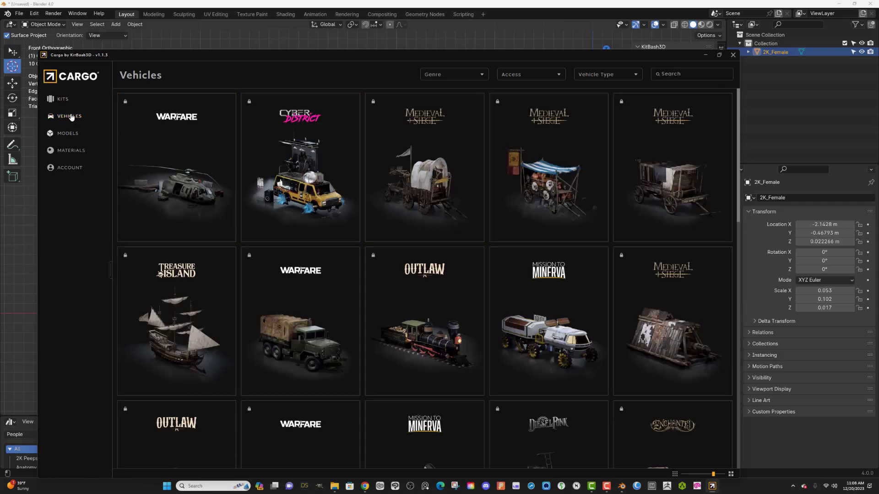
pyautogui.scroll(-8, 214, 215)
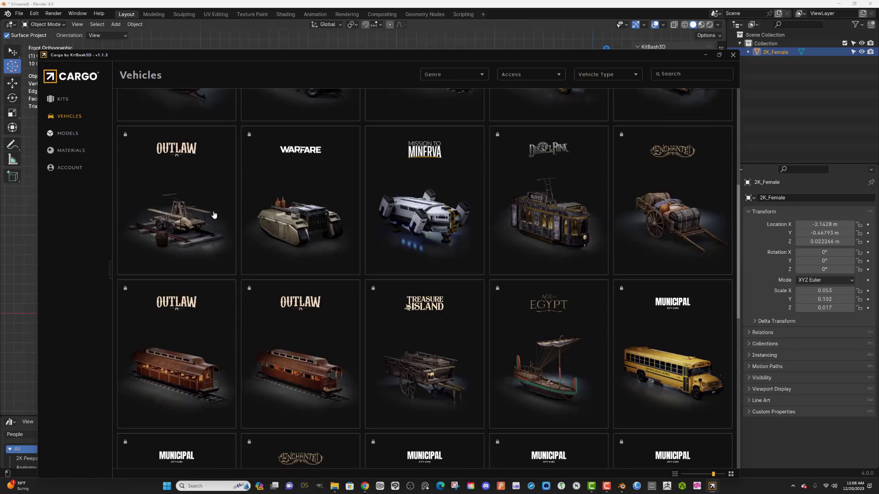
pyautogui.scroll(-7, 214, 215)
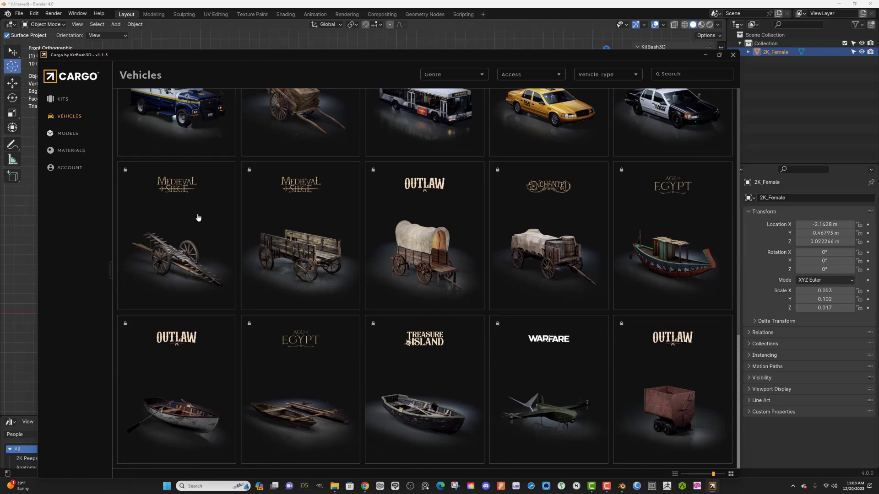
pyautogui.scroll(4, 289, 272)
pyautogui.scroll(10, 289, 272)
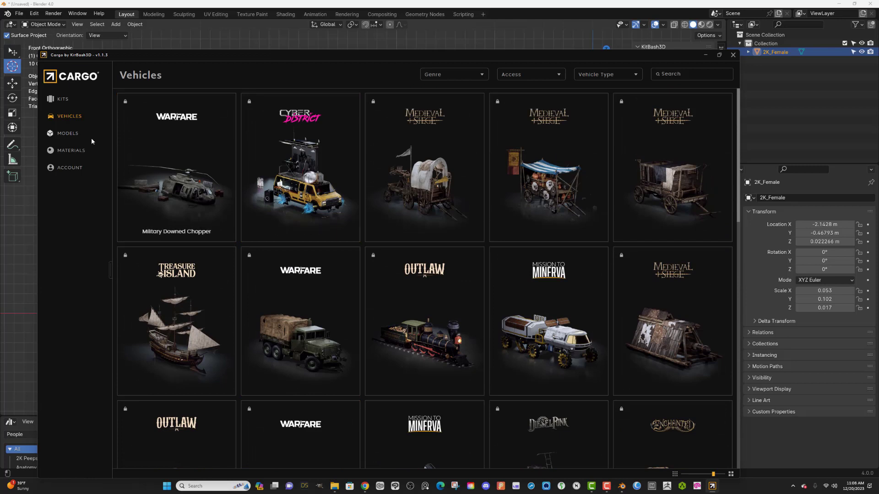
# Step: Open Cargo's model library, check the genre, kit, object size and access filters, and restrict the models to Free
pyautogui.click(67, 134)
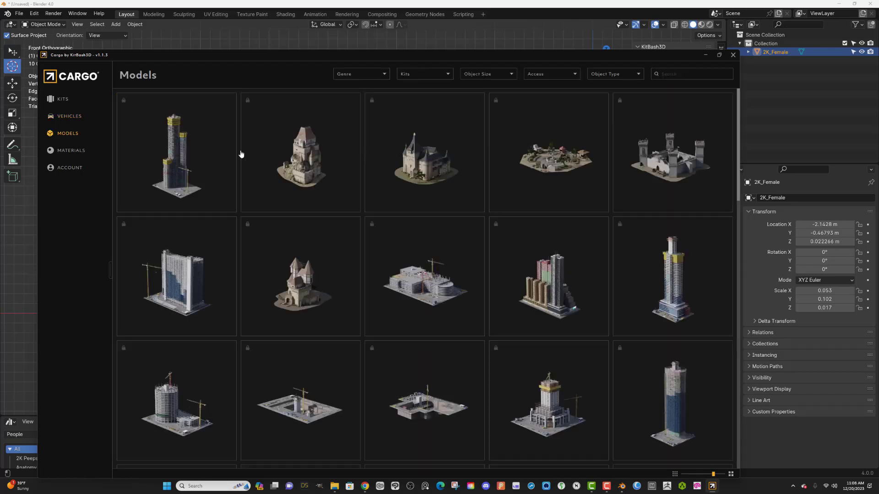
pyautogui.click(385, 75)
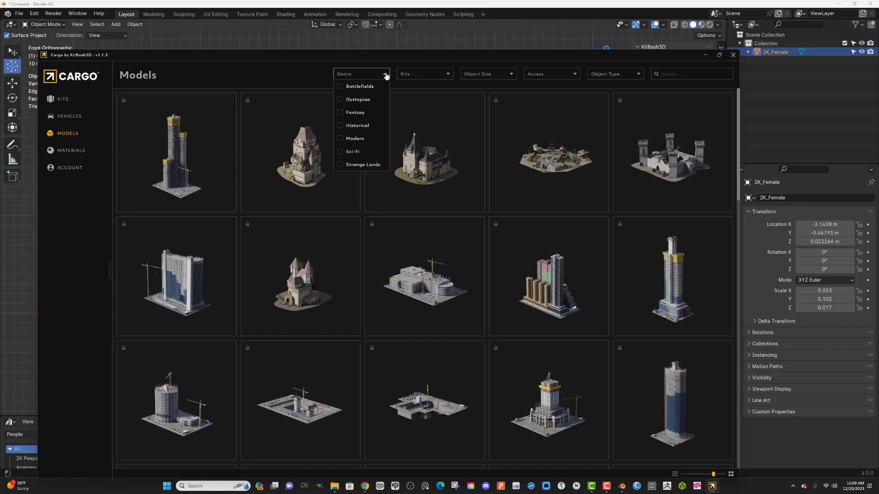
pyautogui.doubleClick(438, 76)
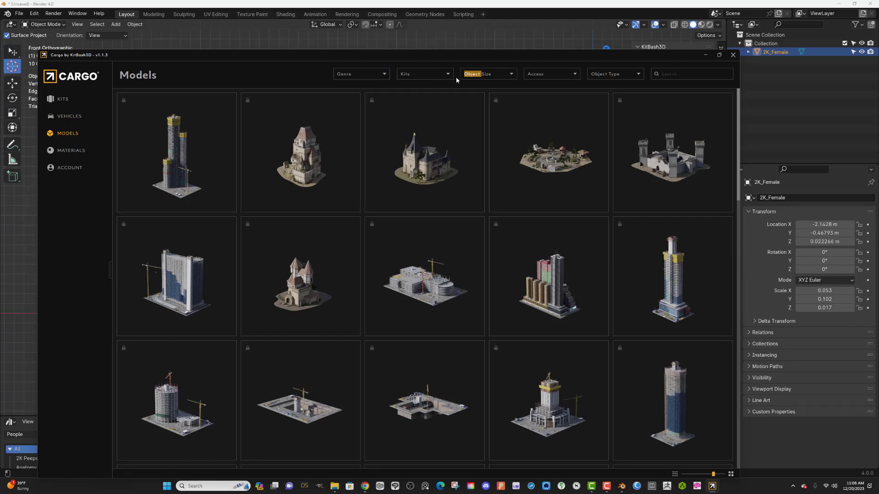
pyautogui.click(447, 76)
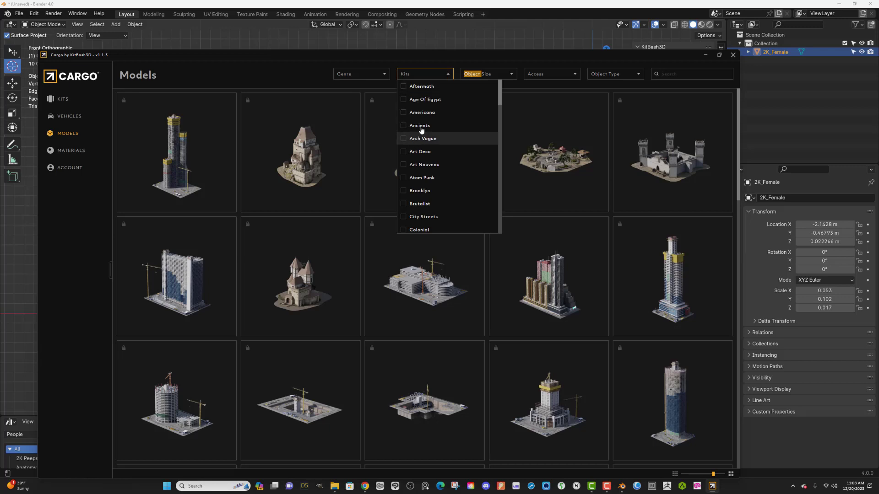
pyautogui.click(511, 76)
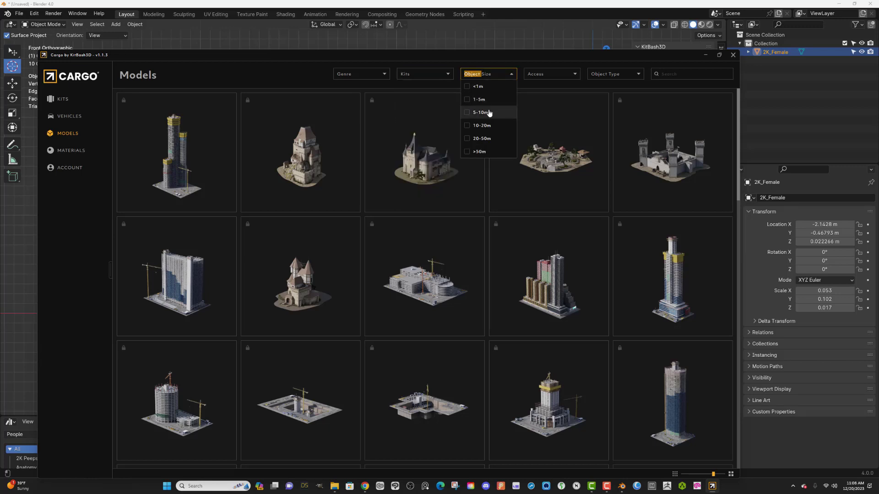
pyautogui.click(549, 79)
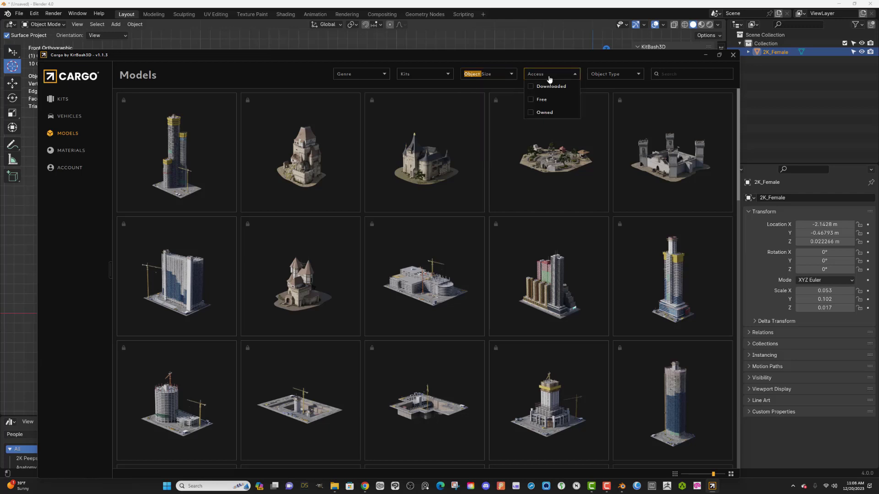
pyautogui.click(495, 76)
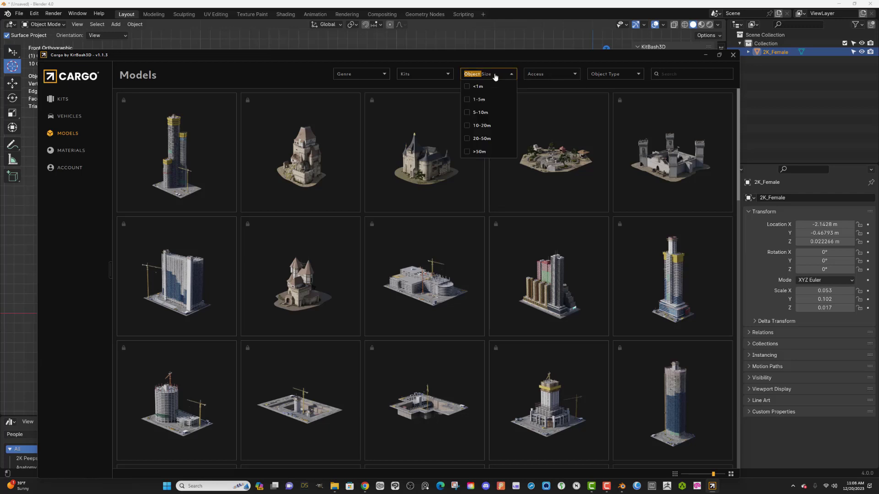
pyautogui.click(546, 76)
pyautogui.click(531, 100)
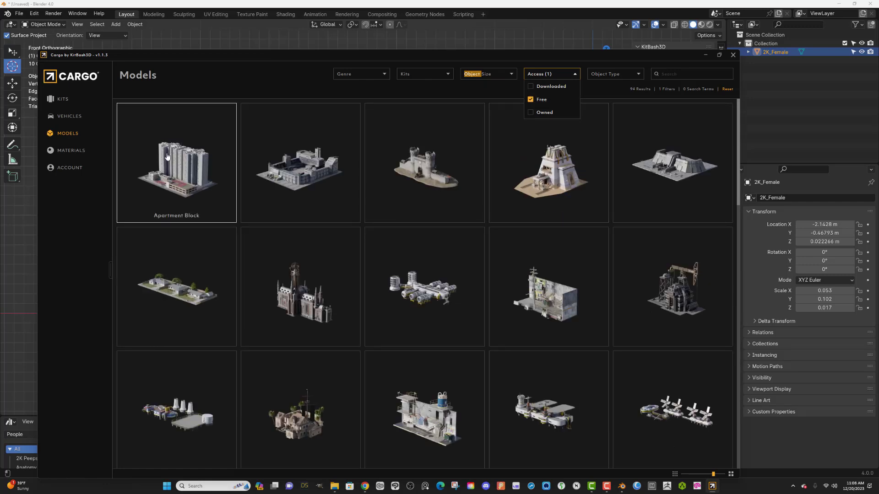
# Step: Examine the range of free models, from large buildings down to small props
pyautogui.scroll(-1, 356, 192)
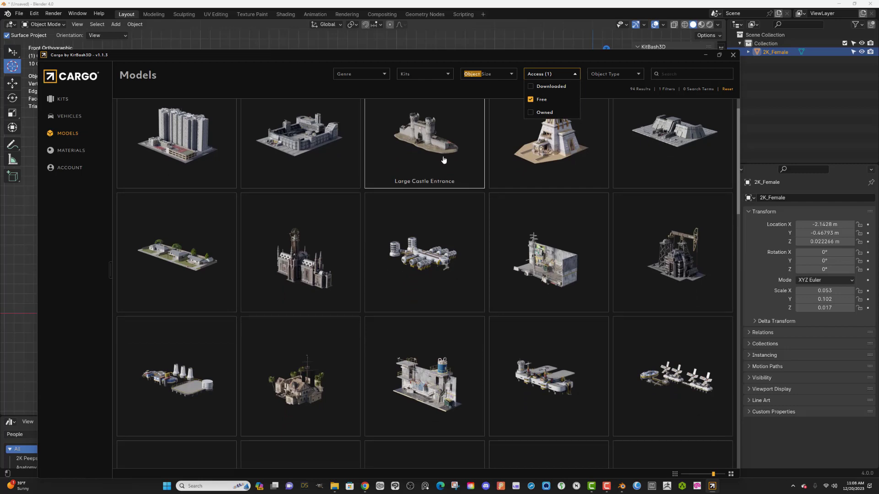
pyautogui.scroll(-6, 444, 157)
pyautogui.scroll(-10, 440, 202)
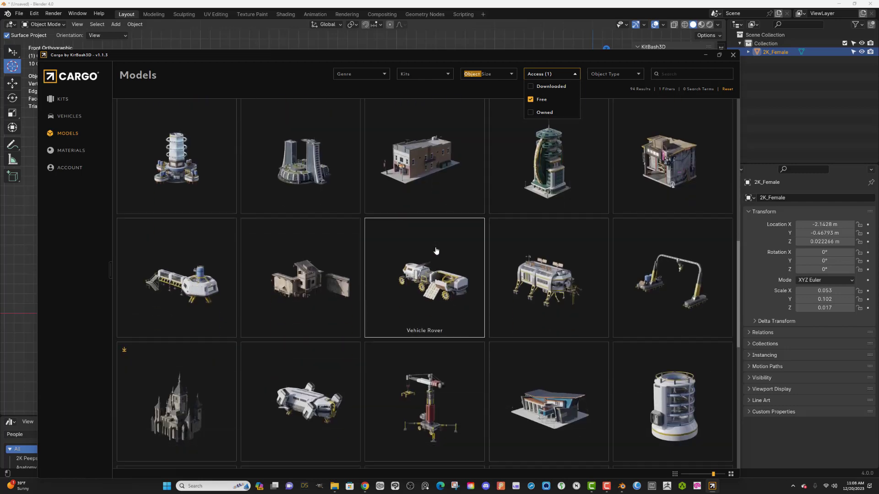
pyautogui.scroll(-10, 437, 258)
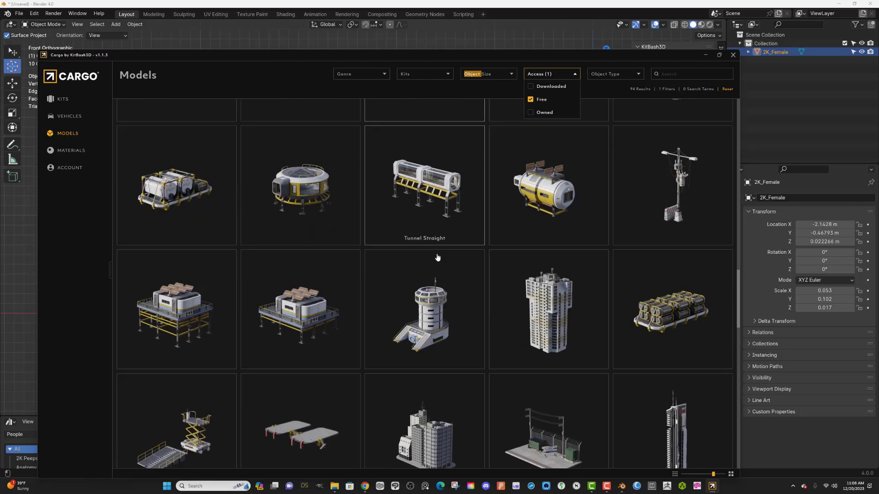
pyautogui.scroll(-3, 438, 262)
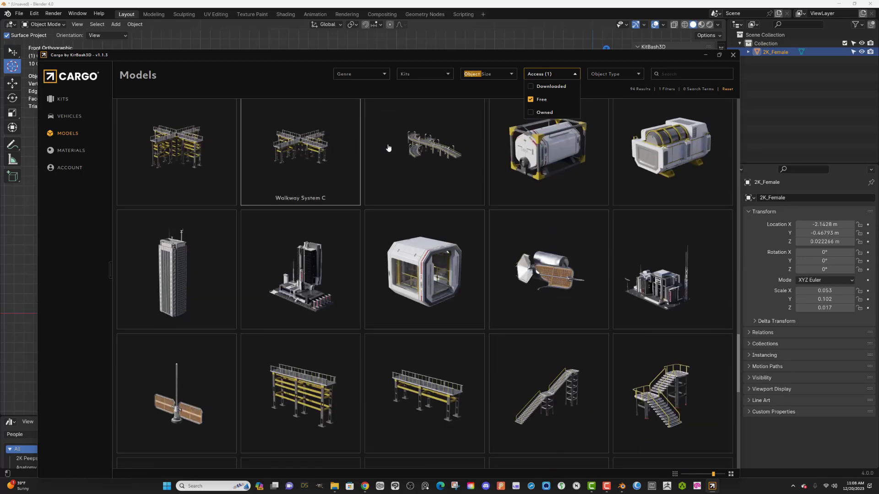
pyautogui.scroll(-7, 417, 183)
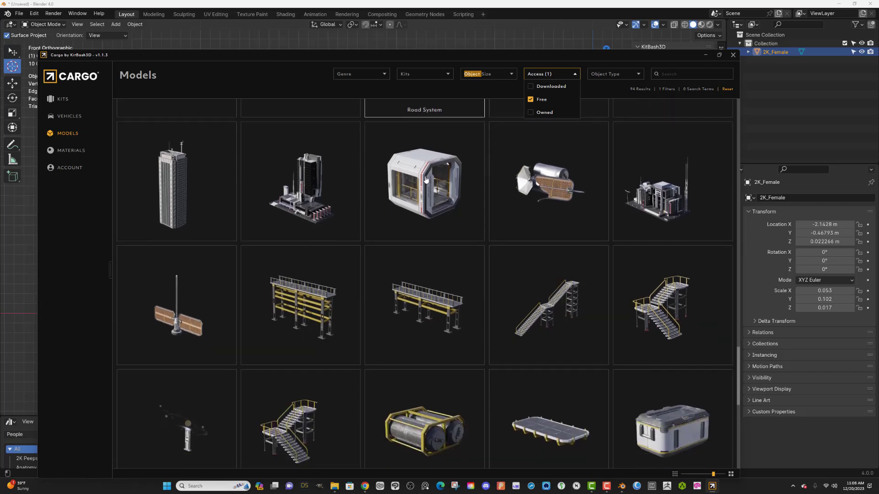
pyautogui.scroll(-4, 417, 228)
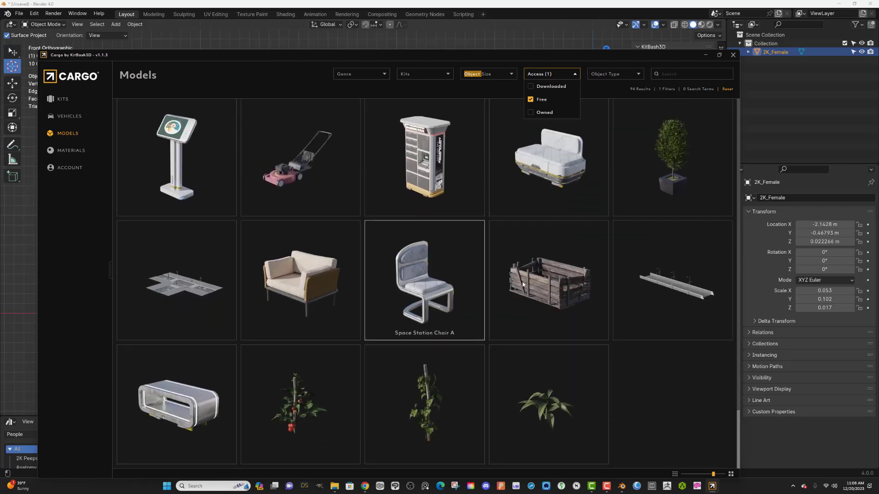
pyautogui.scroll(15, 464, 323)
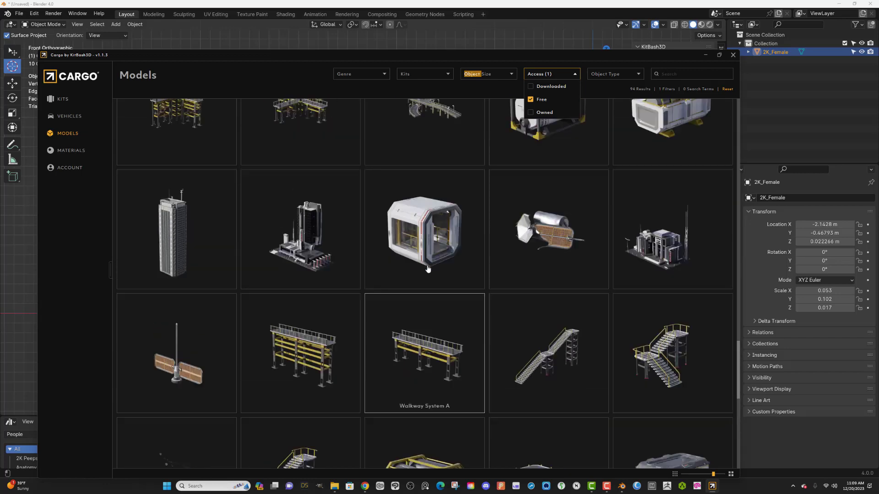
pyautogui.scroll(7, 428, 274)
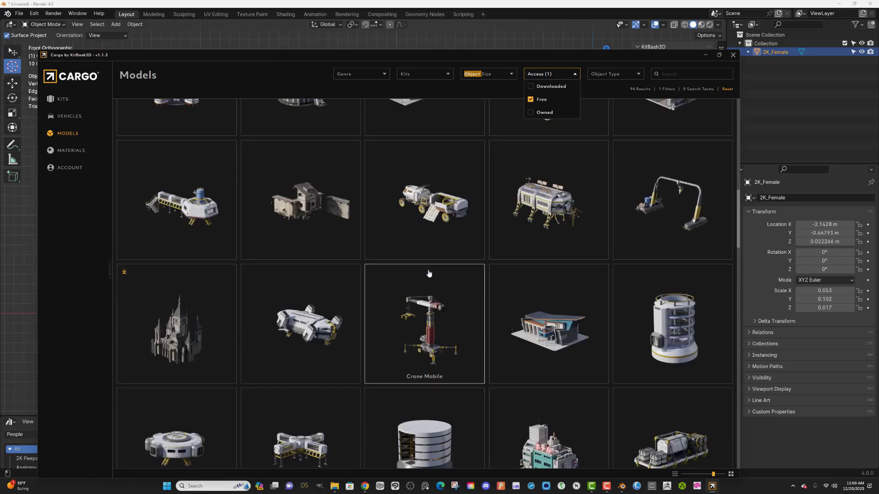
pyautogui.scroll(-8, 433, 275)
pyautogui.scroll(-10, 435, 273)
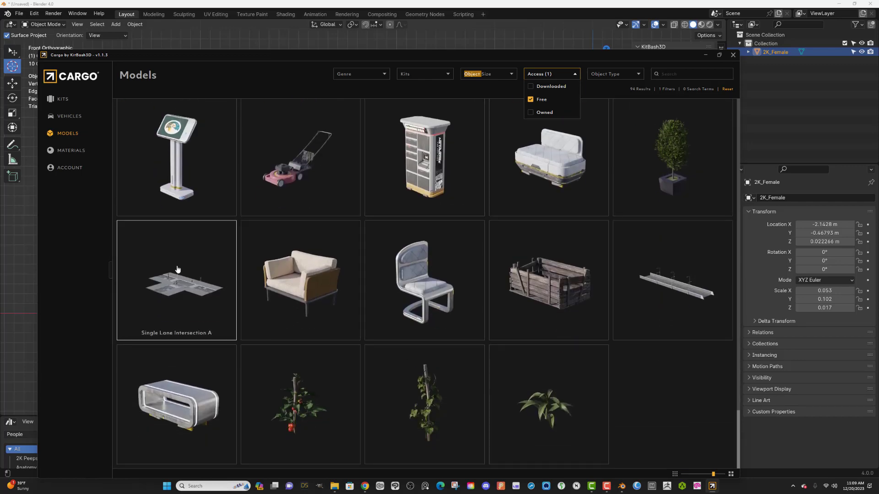
# Step: Download the Single Lane Intersection A model for Blender 4.0.0 with 2k jpg textures and import it into the Blender scene
pyautogui.click(178, 269)
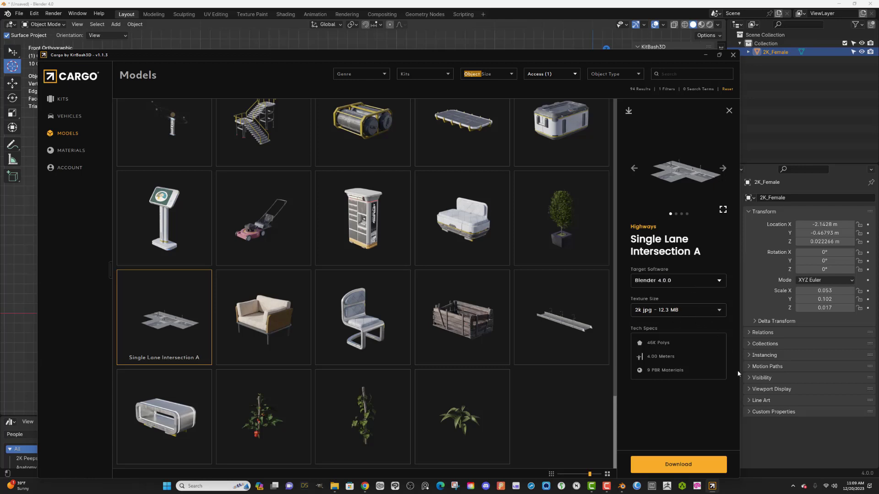
pyautogui.click(685, 467)
pyautogui.click(695, 468)
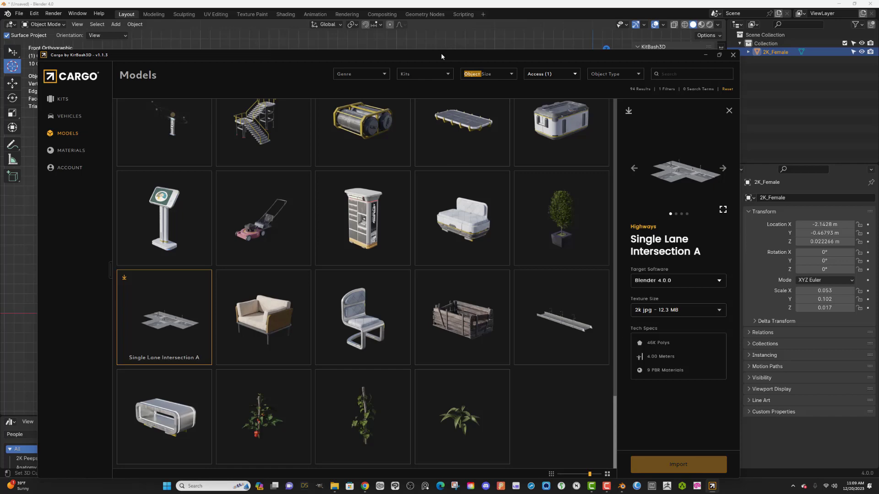
pyautogui.moveTo(440, 53); pyautogui.dragTo(0, 105)
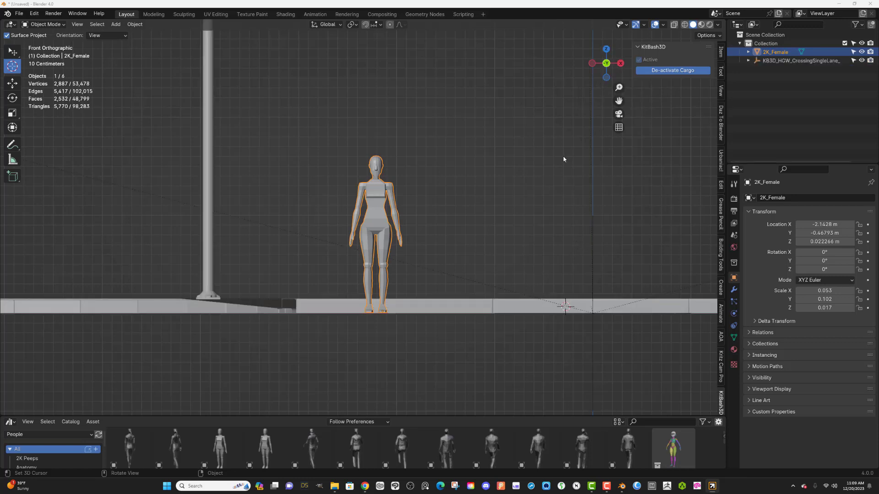
# Step: Show the imported intersection in Material Preview shading and inspect it in perspective from an elevated angle
pyautogui.moveTo(596, 69); pyautogui.dragTo(584, 98)
pyautogui.scroll(-12, 402, 212)
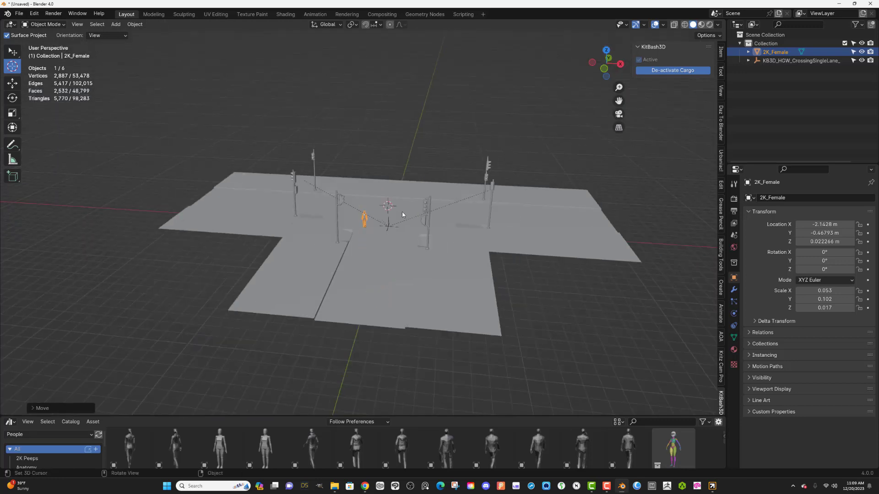
pyautogui.click(701, 25)
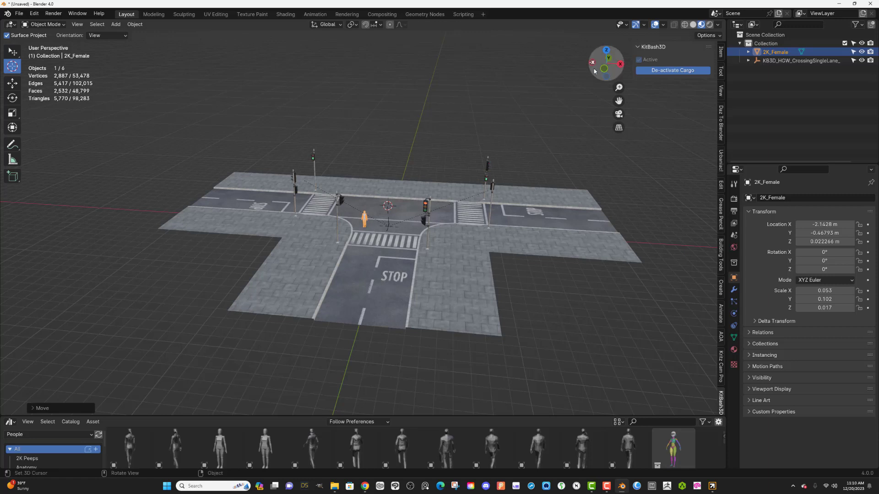
pyautogui.moveTo(595, 71); pyautogui.dragTo(566, 71)
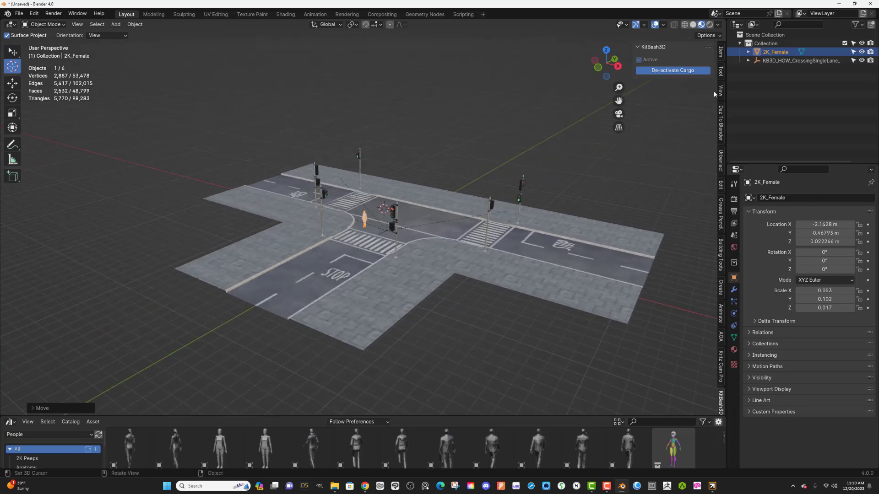
# Step: Clear the parent of all scene objects while keeping their transformation, and select two traffic light sets separately to check them
pyautogui.click(773, 60)
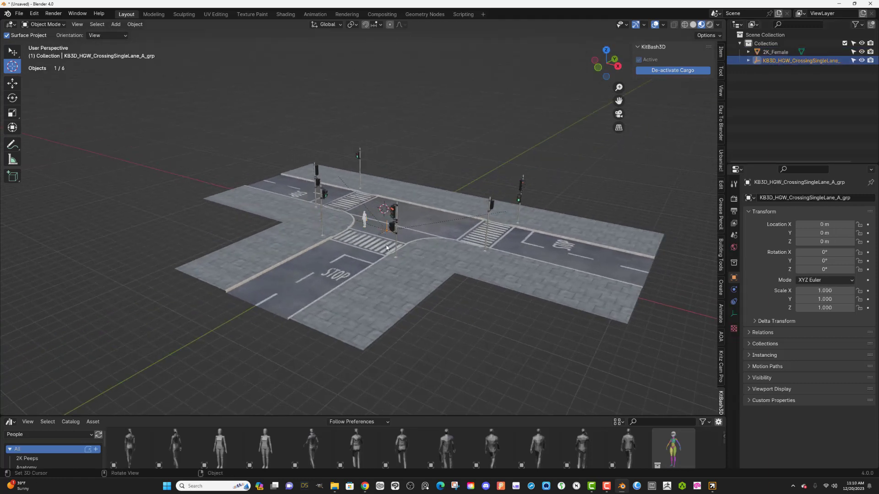
pyautogui.scroll(3, 386, 245)
pyautogui.scroll(-3, 402, 242)
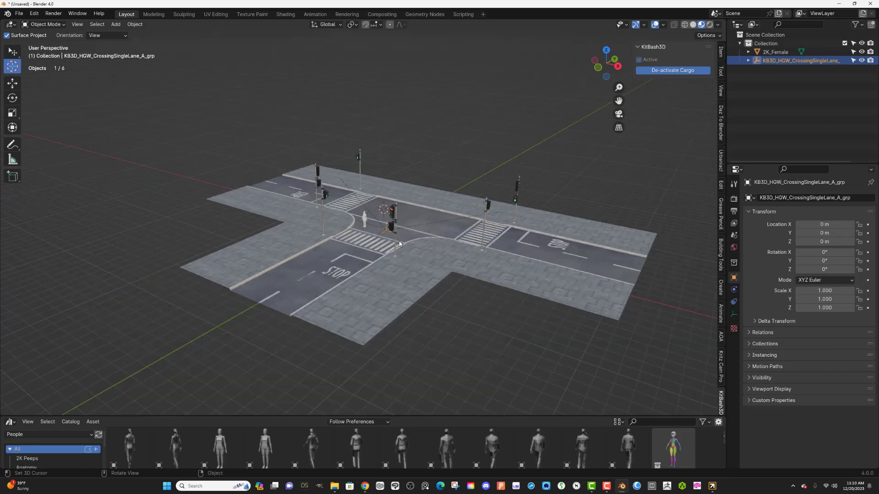
pyautogui.moveTo(208, 126); pyautogui.dragTo(392, 250)
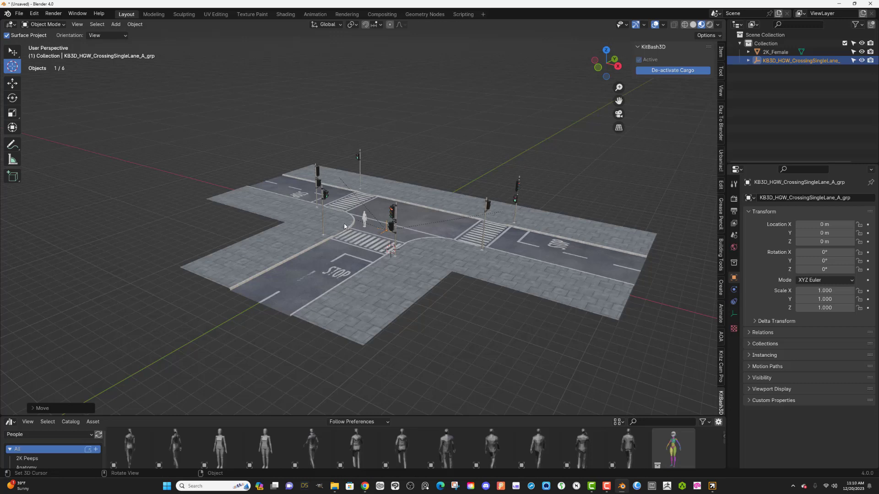
pyautogui.click(12, 52)
pyautogui.click(548, 344)
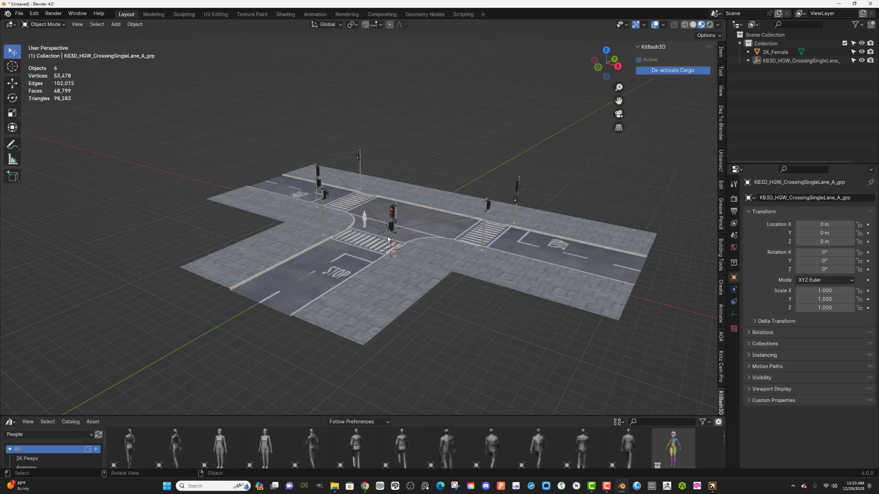
pyautogui.press('a')
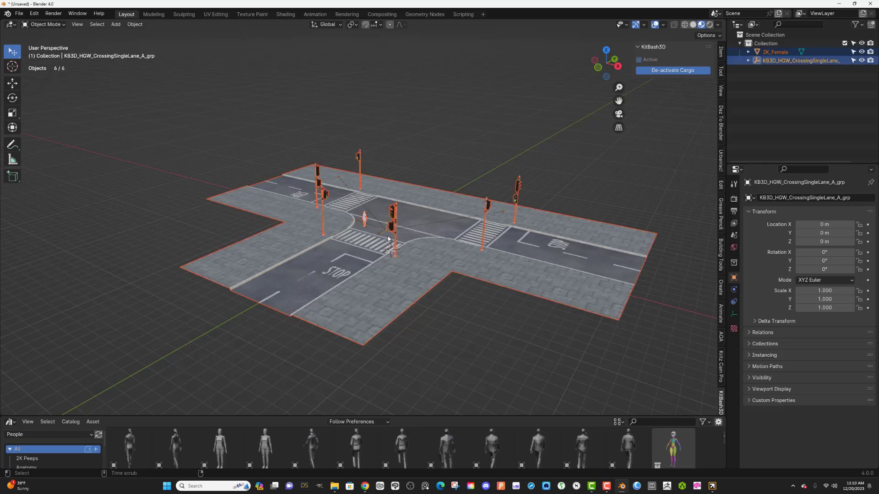
pyautogui.hotkey('alt', 'p')
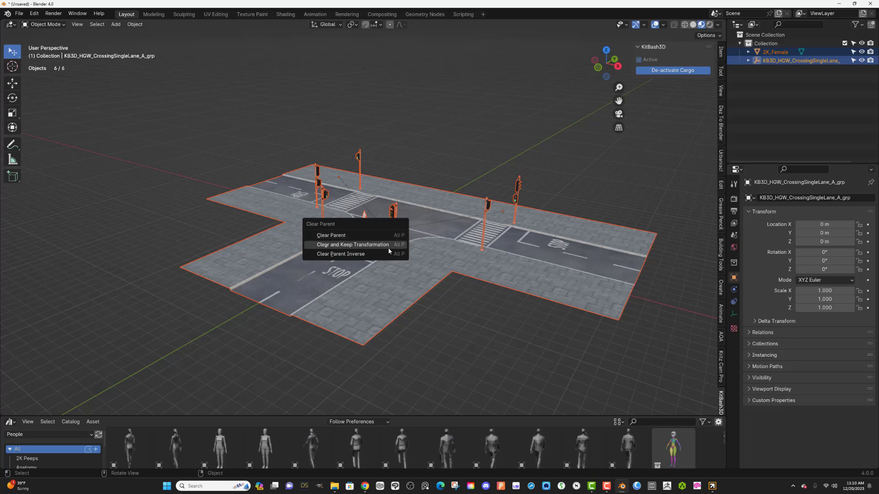
pyautogui.click(388, 247)
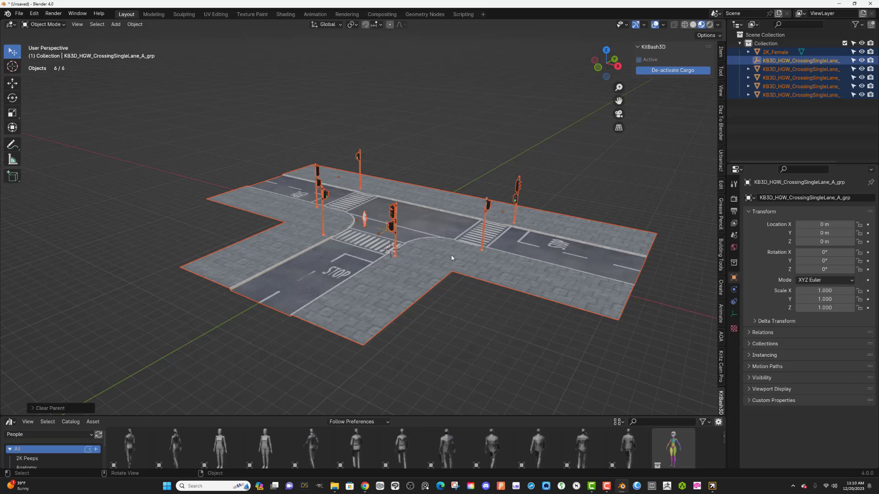
pyautogui.click(486, 207)
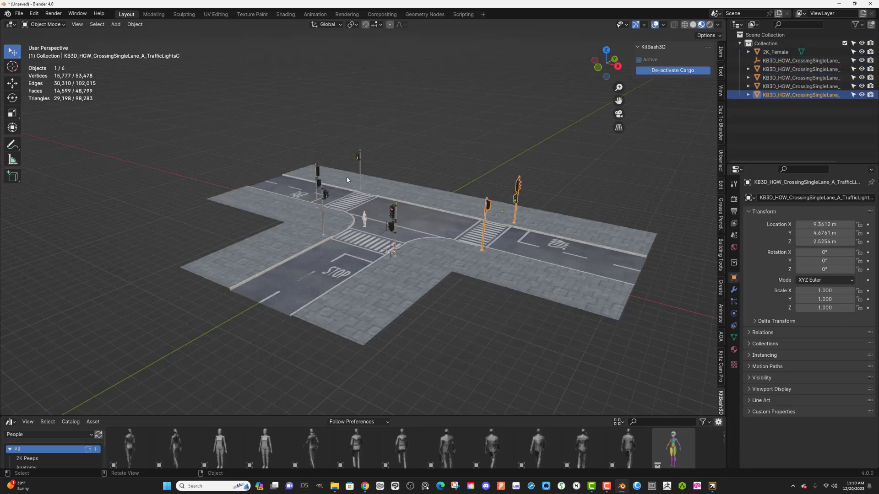
pyautogui.click(321, 181)
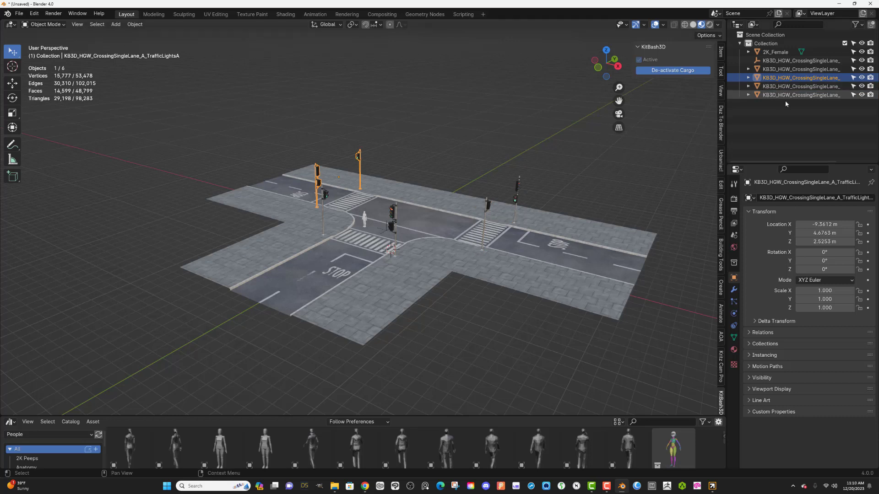
# Step: Enlarge the asset browser area and delete the intersection's leftover empty parent object
pyautogui.moveTo(411, 416); pyautogui.dragTo(455, 238)
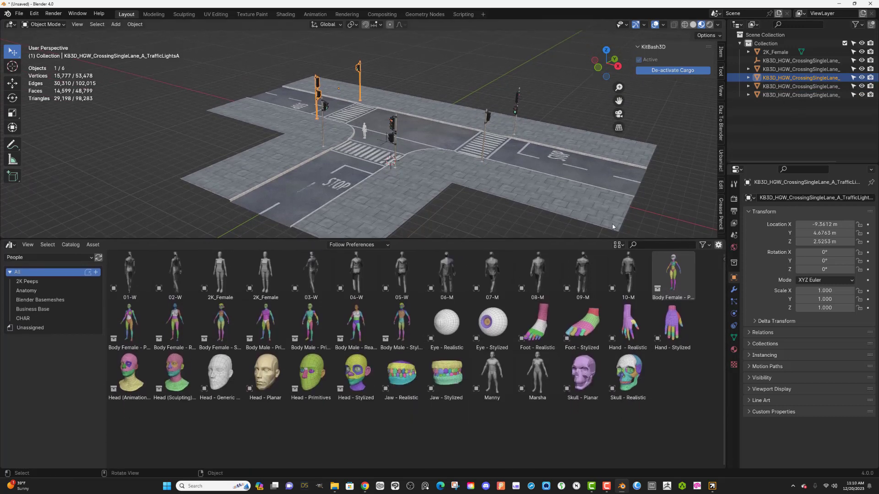
pyautogui.moveTo(810, 118)
pyautogui.mouseDown()
pyautogui.moveTo(808, 64)
pyautogui.moveTo(800, 106)
pyautogui.mouseUp()
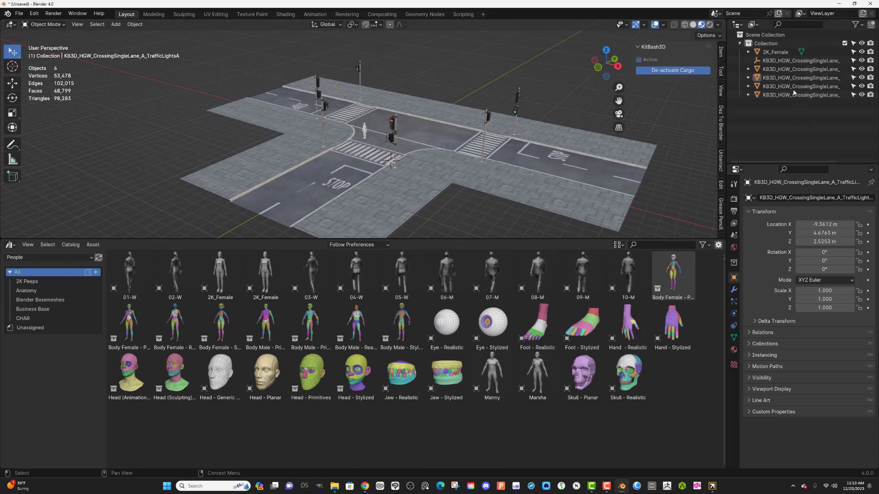
pyautogui.click(795, 62)
pyautogui.press('Delete')
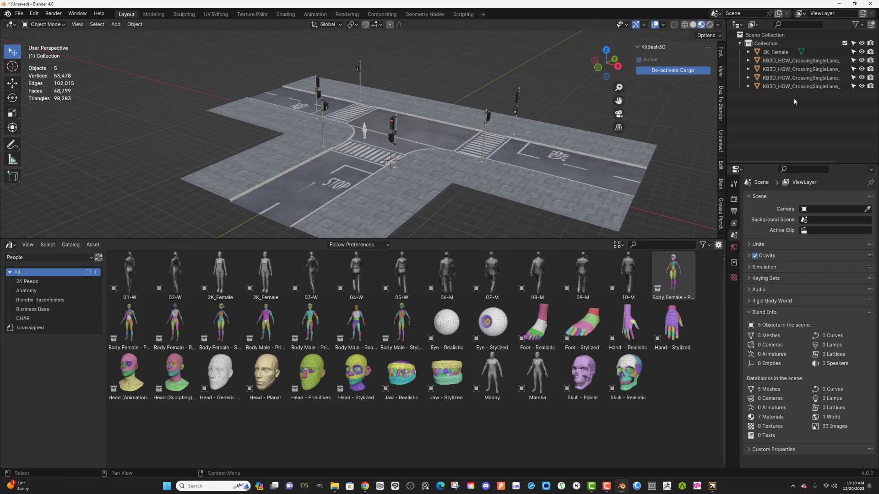
# Step: Mark the road mesh and the three traffic light objects as assets, and show the unassigned assets from all libraries
pyautogui.moveTo(797, 95); pyautogui.dragTo(799, 64)
pyautogui.rightClick(799, 64)
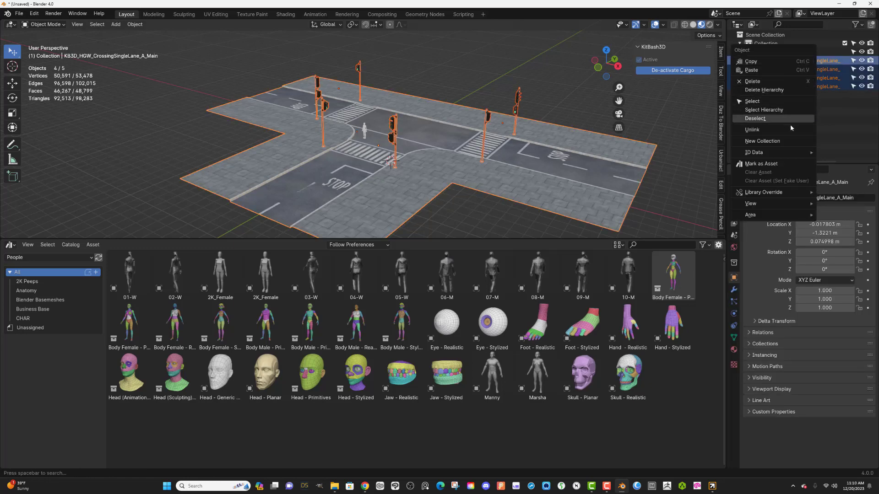
pyautogui.click(778, 164)
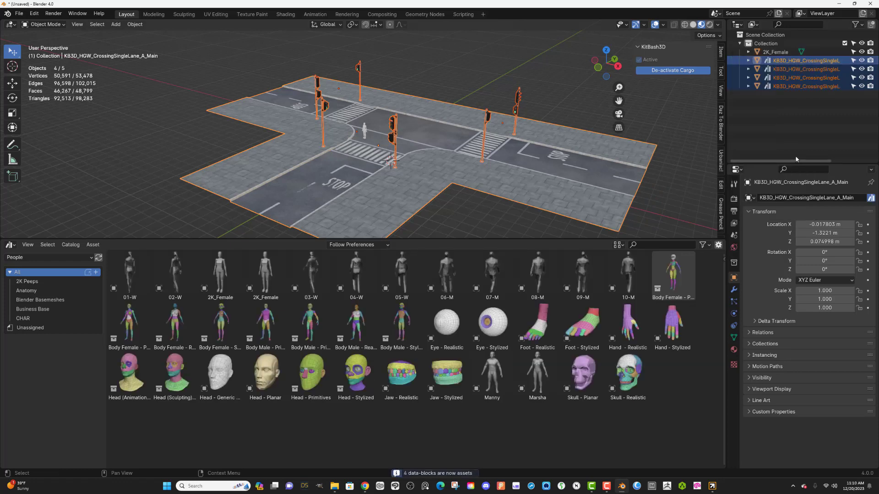
pyautogui.click(67, 329)
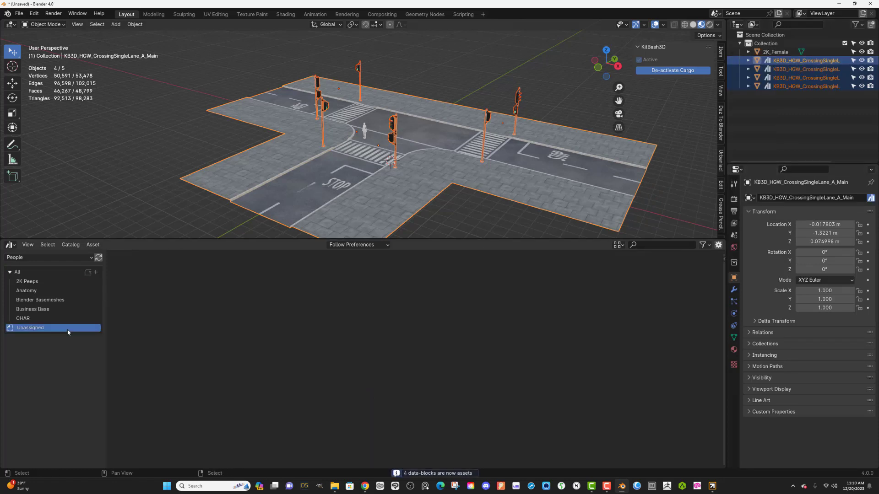
pyautogui.click(65, 258)
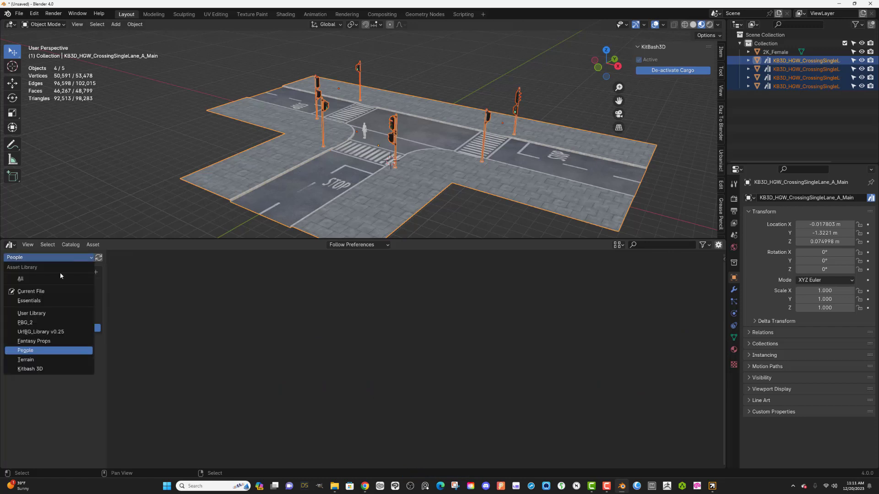
pyautogui.click(58, 279)
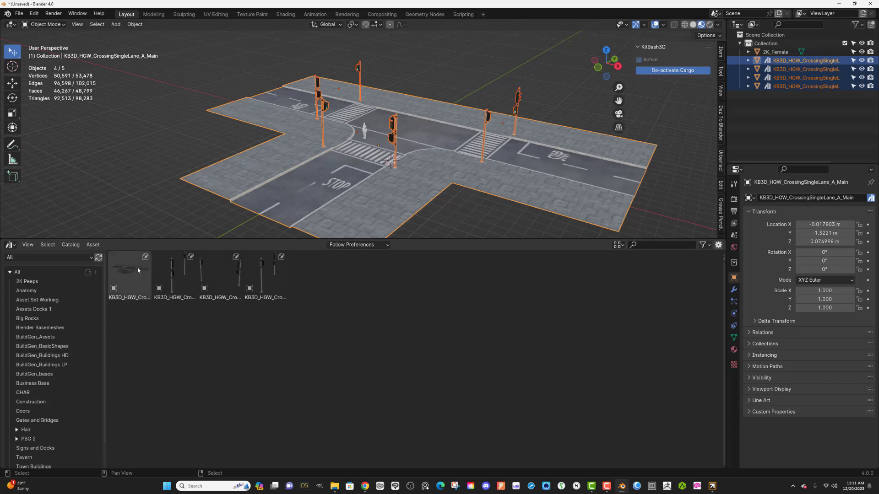
# Step: Add a copy of the main road asset and align it with the original's negative-X end, at about X -42.09 m, Y -1.15 m
pyautogui.moveTo(128, 270); pyautogui.dragTo(174, 67)
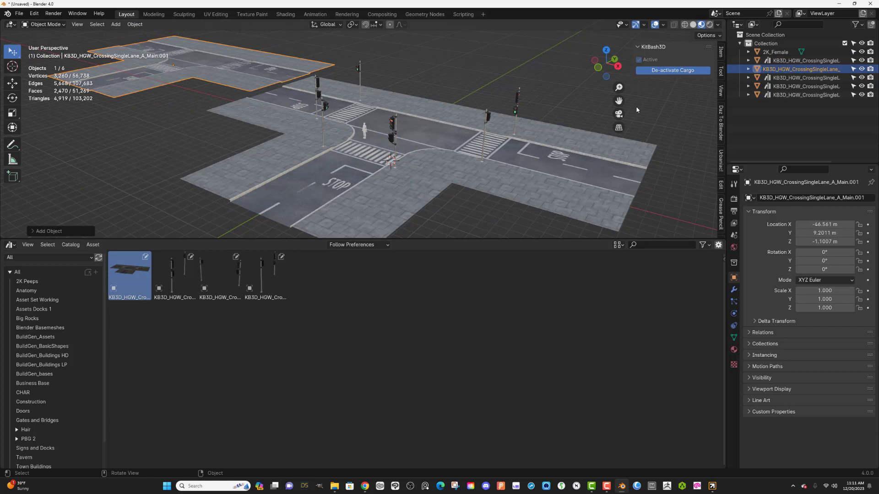
pyautogui.press('KP_7')
pyautogui.scroll(-2, 400, 150)
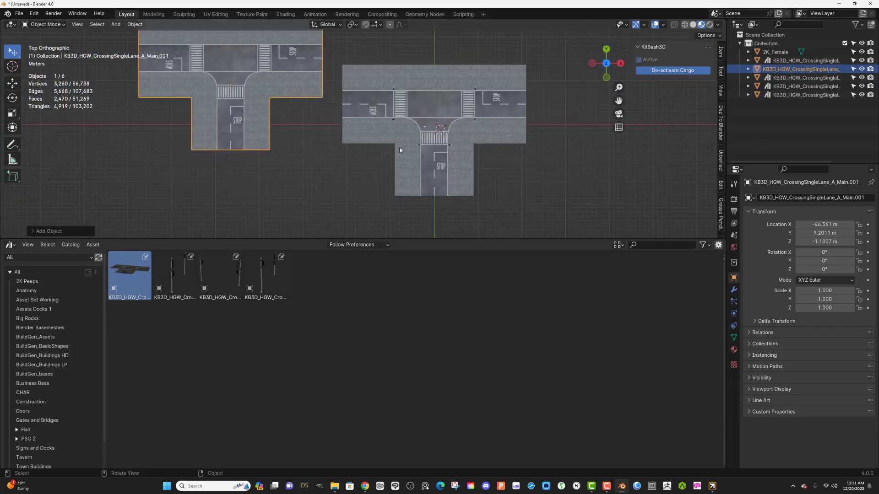
pyautogui.press('g')
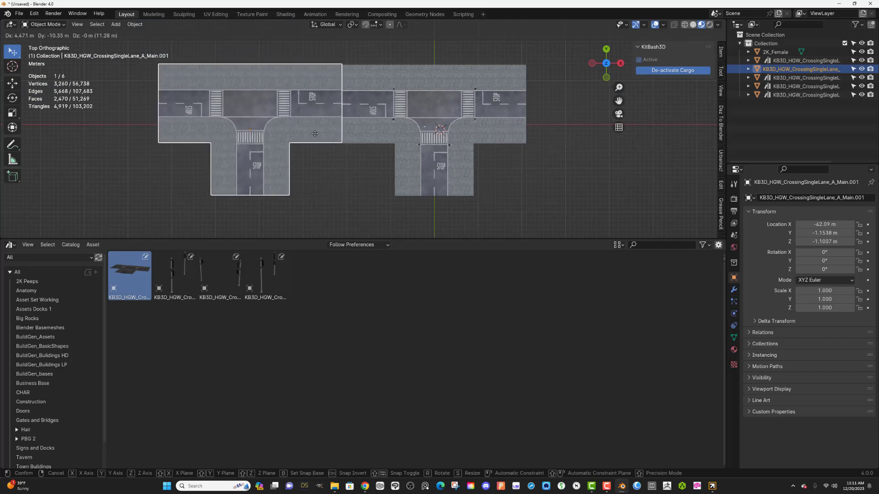
pyautogui.click(315, 133)
pyautogui.moveTo(606, 63); pyautogui.dragTo(515, 117)
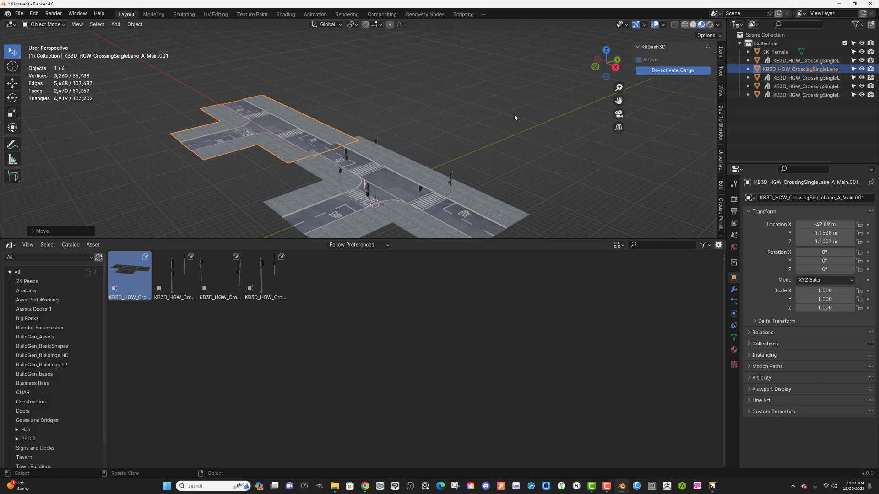